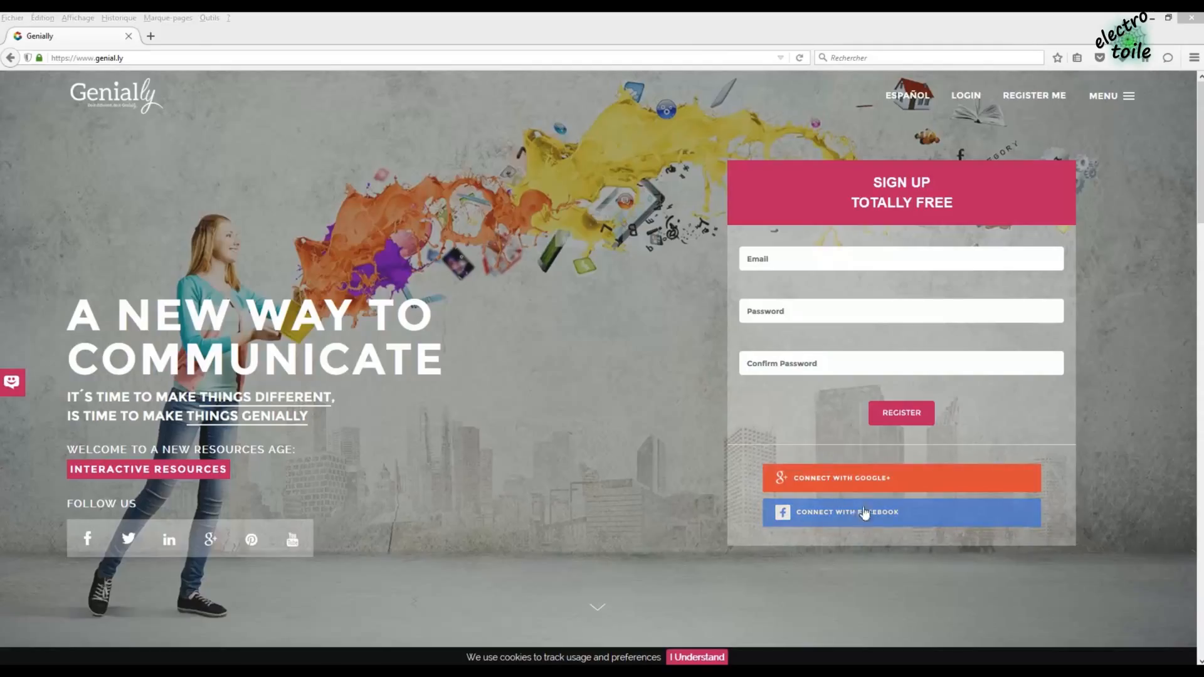
# - Sign in to Genially with Facebook to reach the template dashboard
pyautogui.click(870, 486)
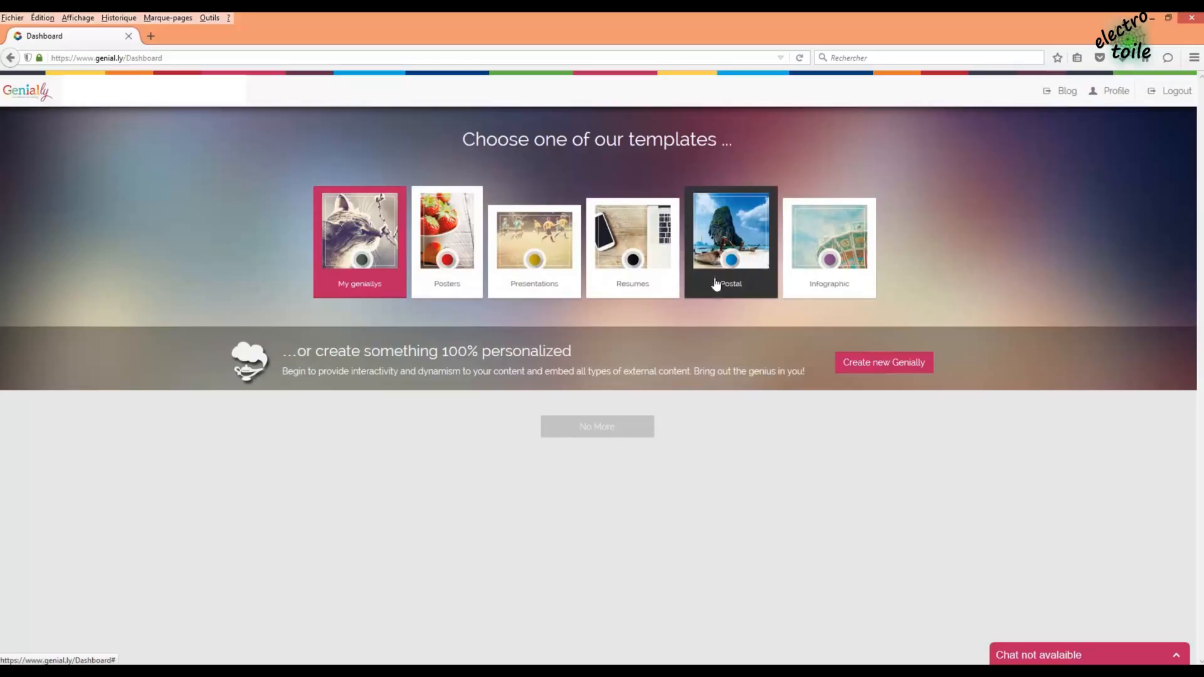
# - Open the Presentations category and browse templates such as New York, Blackboard and Watercolor
pyautogui.click(538, 264)
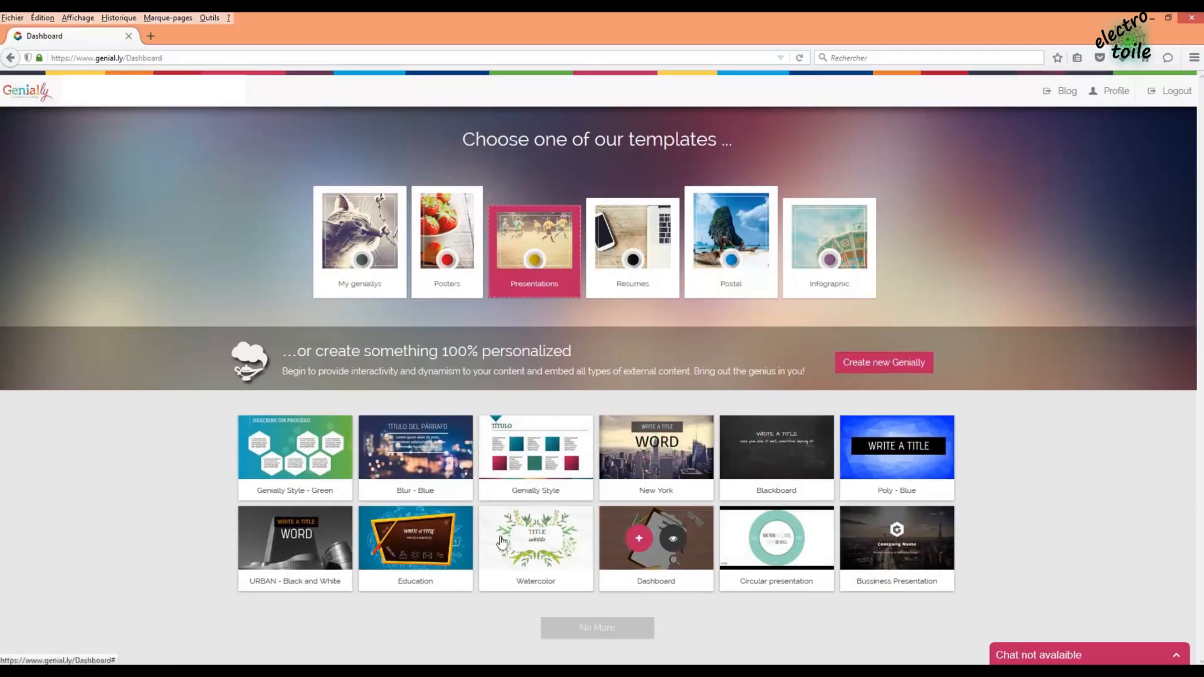
pyautogui.moveTo(397, 556)
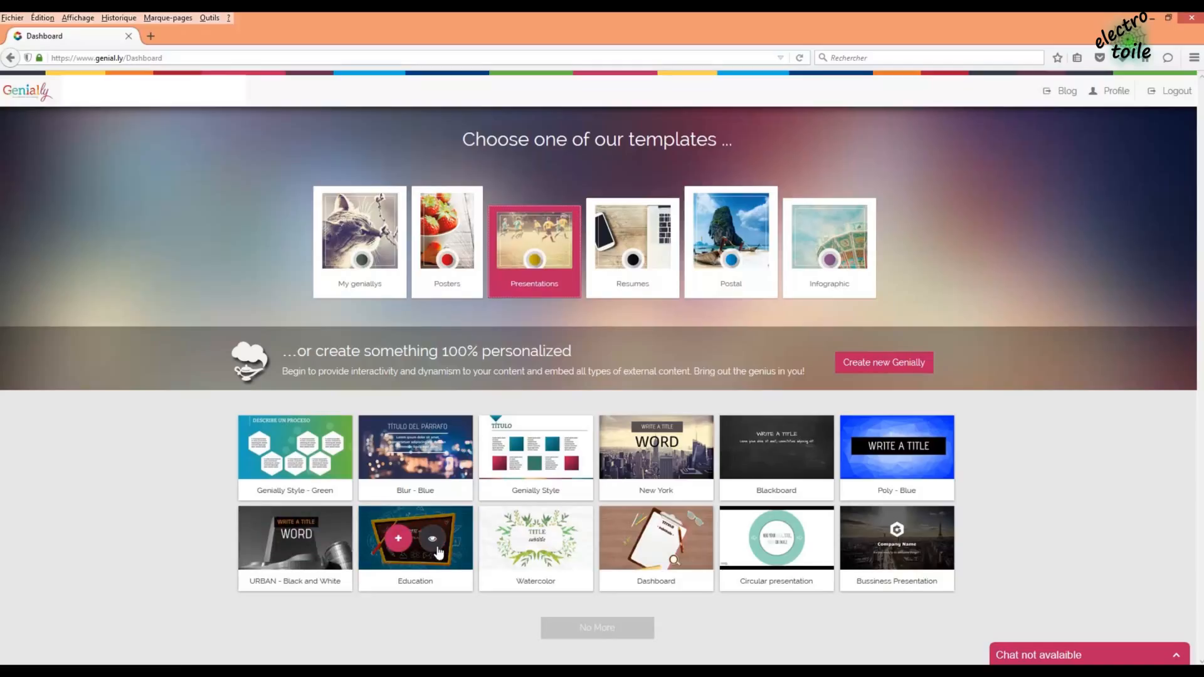
pyautogui.moveTo(438, 486)
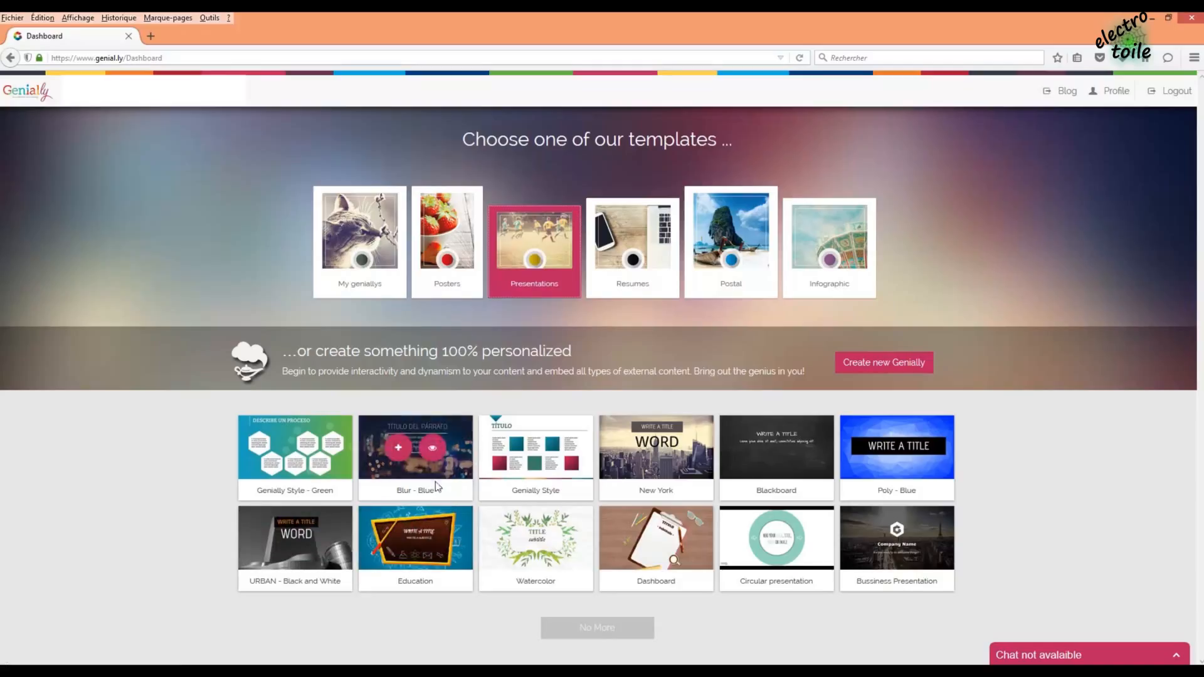
pyautogui.moveTo(579, 540)
pyautogui.moveTo(432, 449)
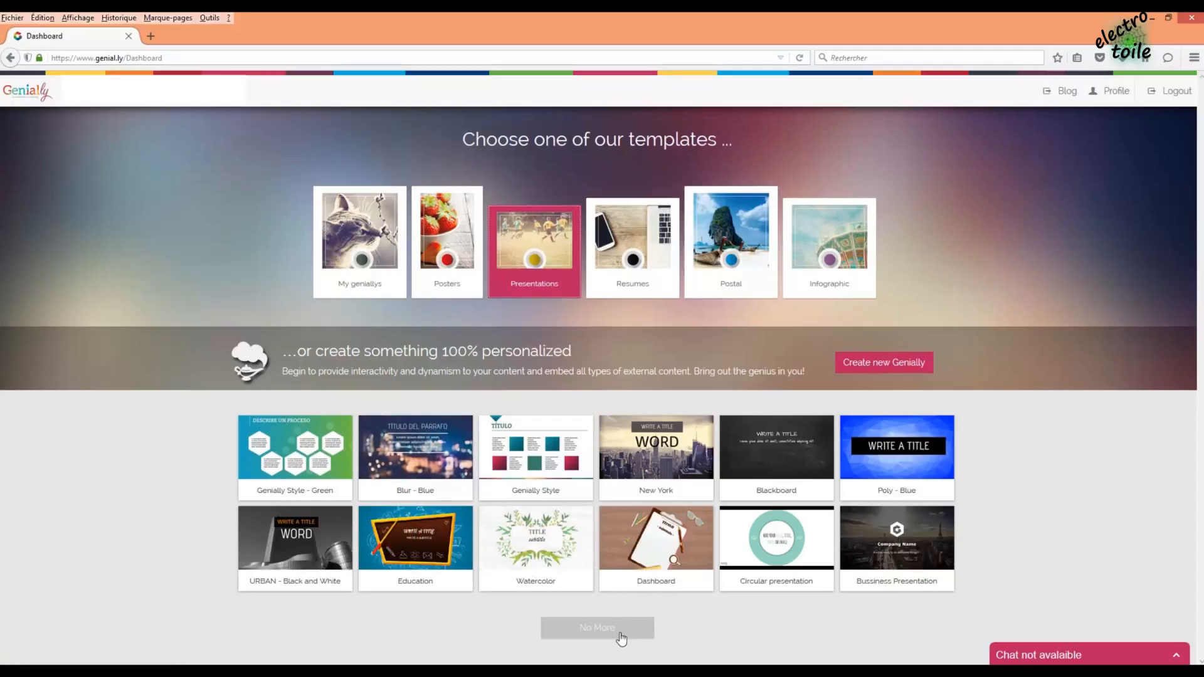
# - Create a new blank genially titled 'Z-Wave'
pyautogui.click(898, 368)
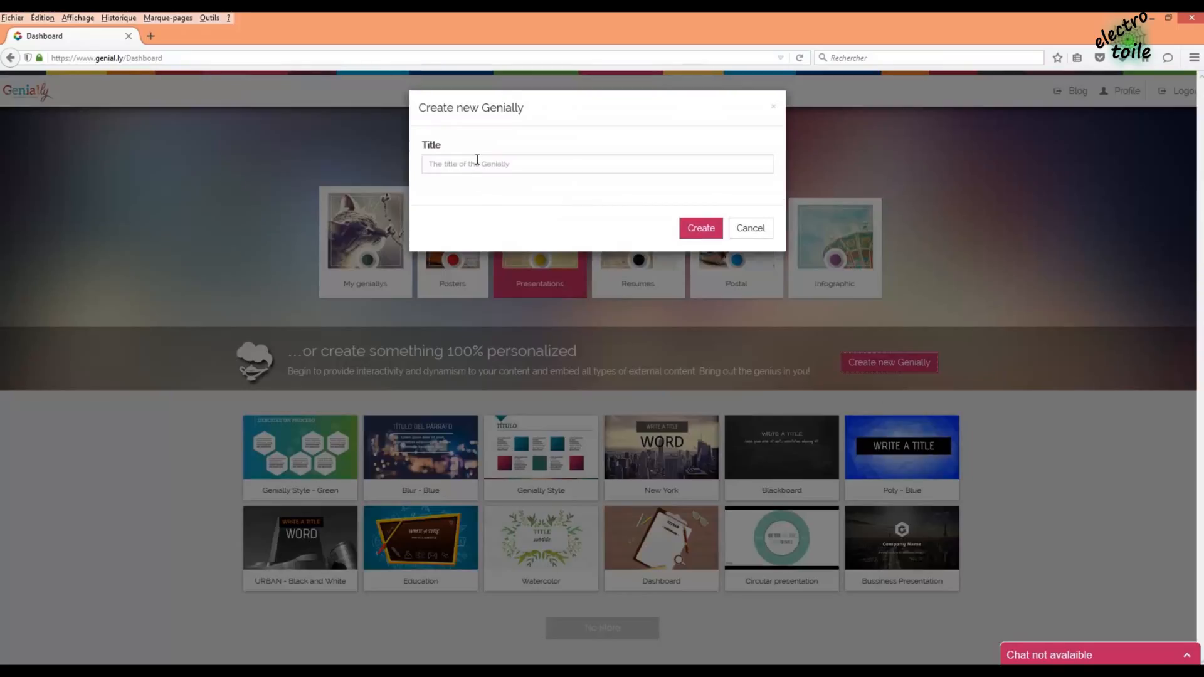
pyautogui.click(477, 161)
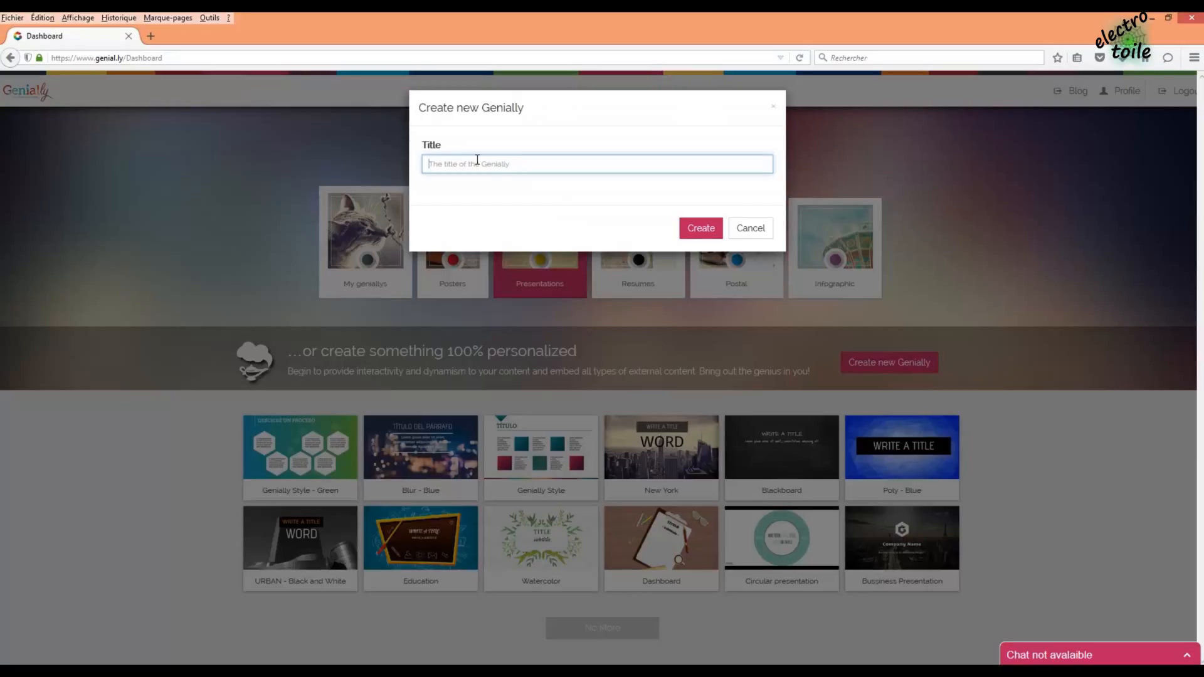
pyautogui.write('z')
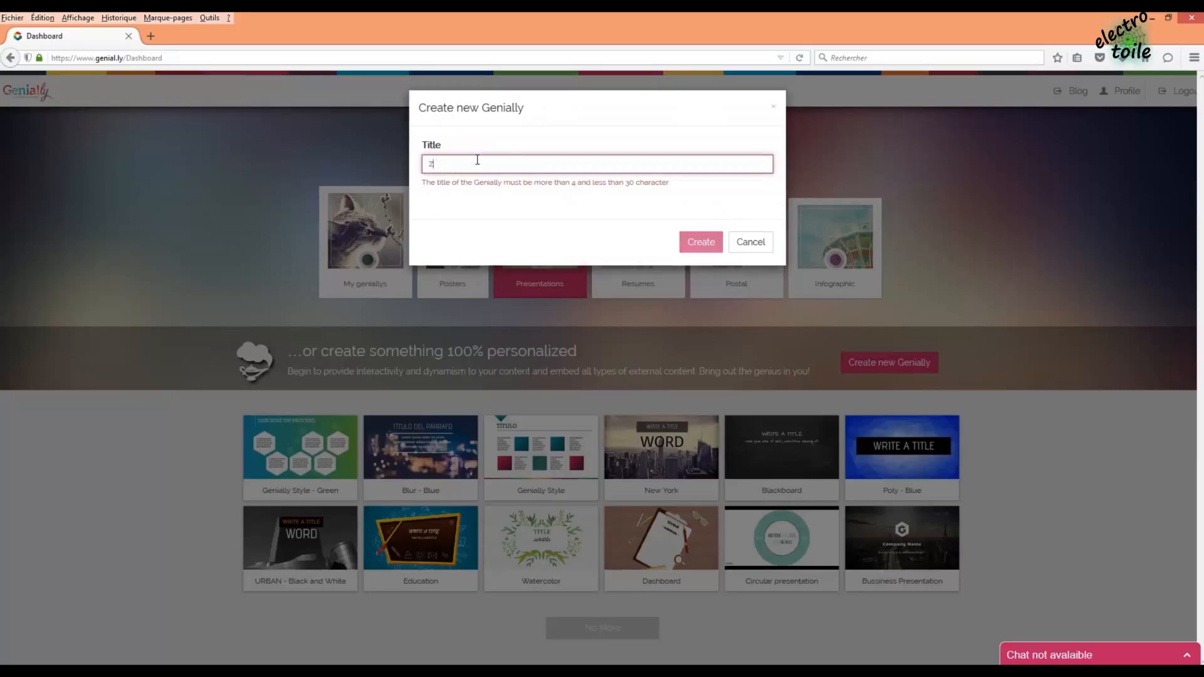
pyautogui.write('-Wave')
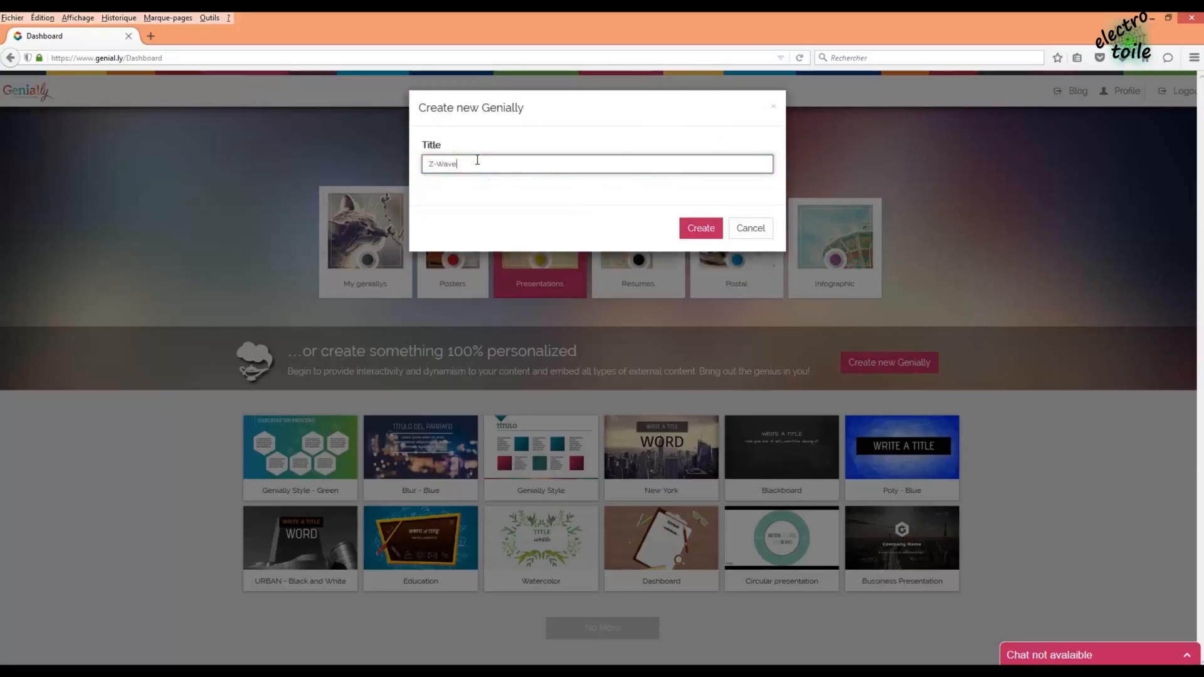
pyautogui.click(702, 229)
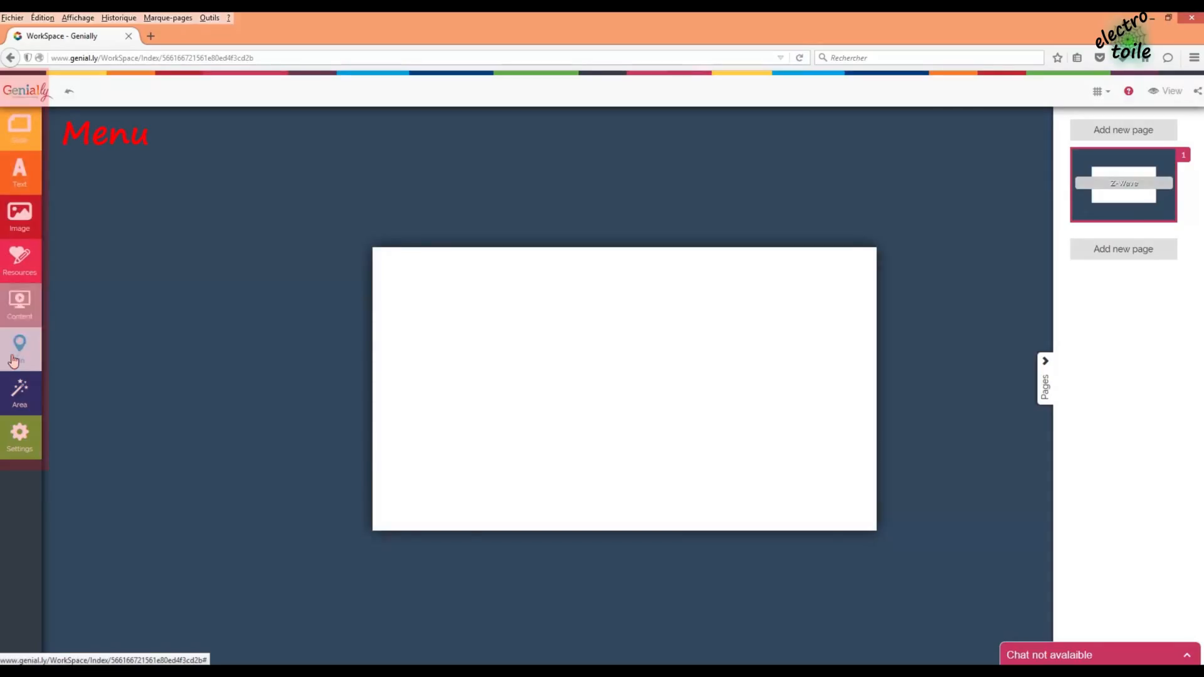
# - Set the slide background colour to black (#000000) in the Slide panel
pyautogui.click(29, 141)
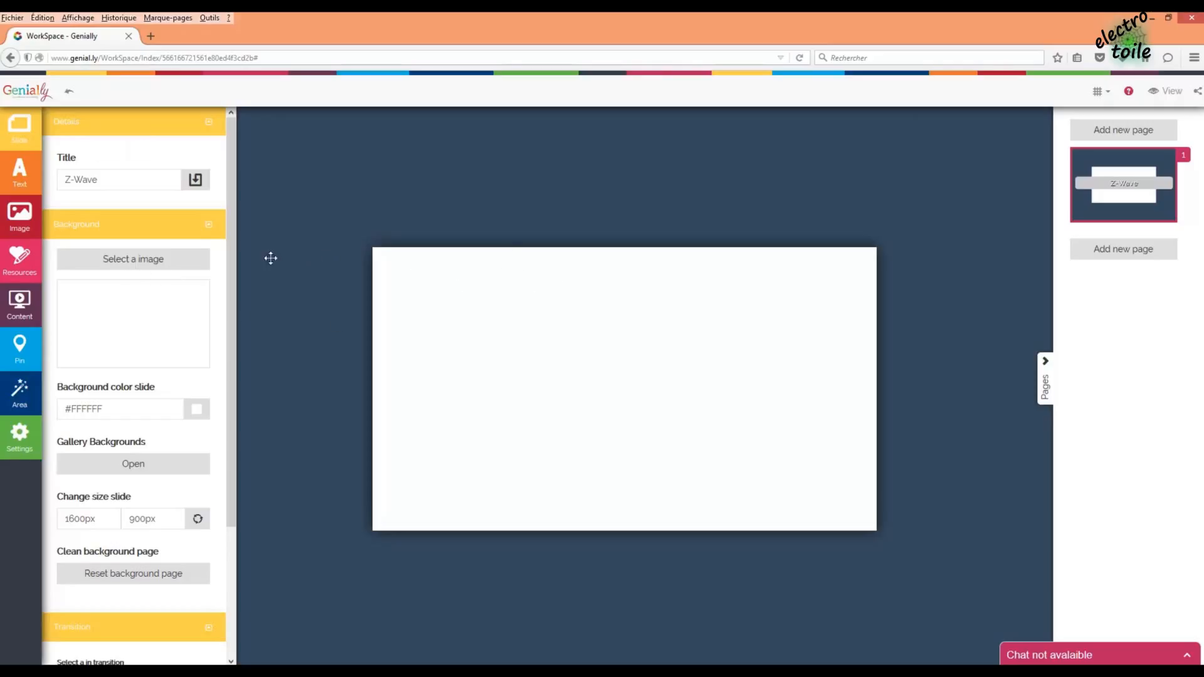
pyautogui.scroll(-2, 235, 352)
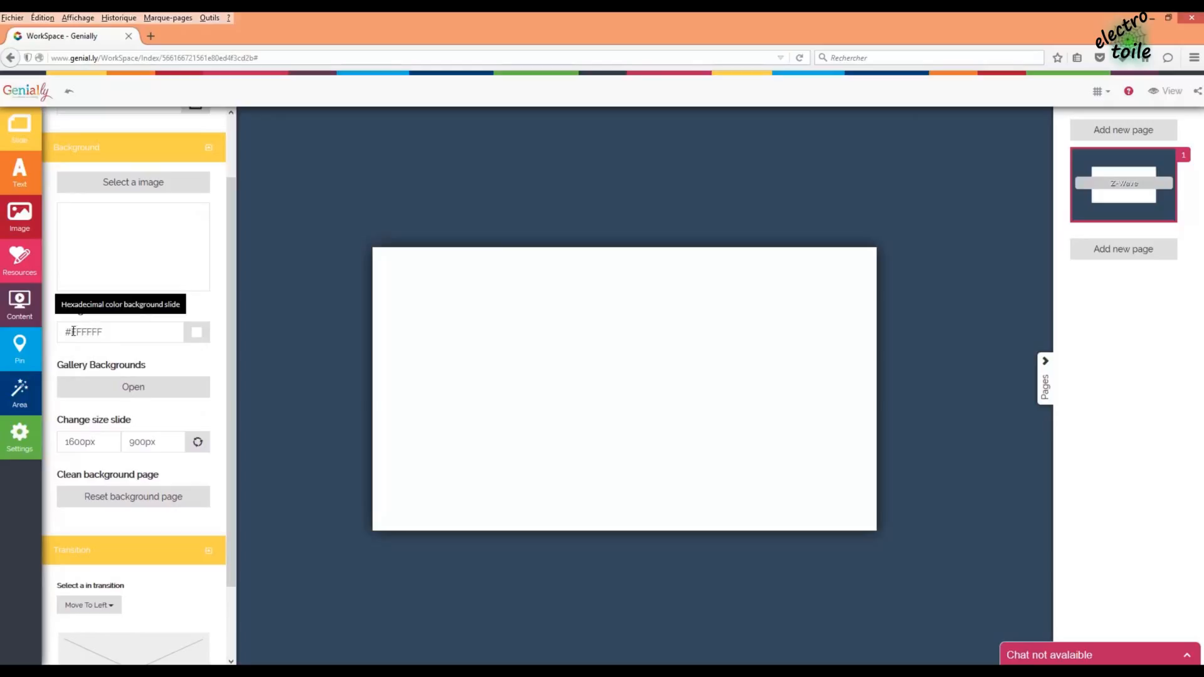
pyautogui.moveTo(70, 331); pyautogui.dragTo(87, 332)
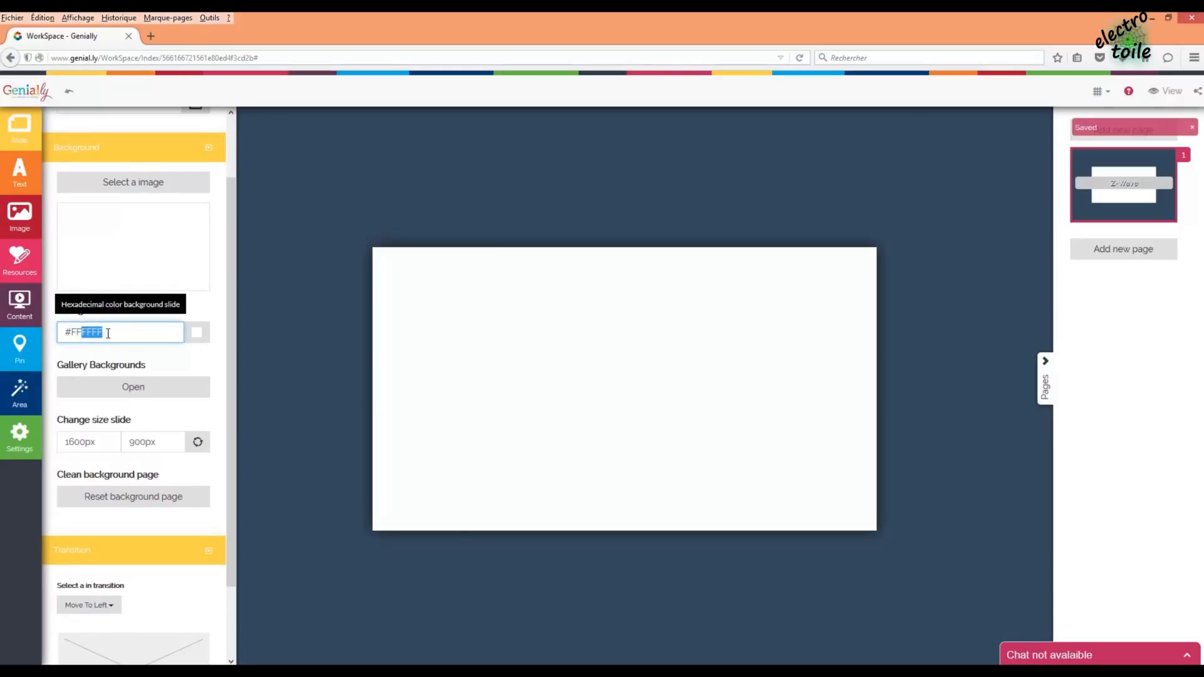
pyautogui.write('0000')
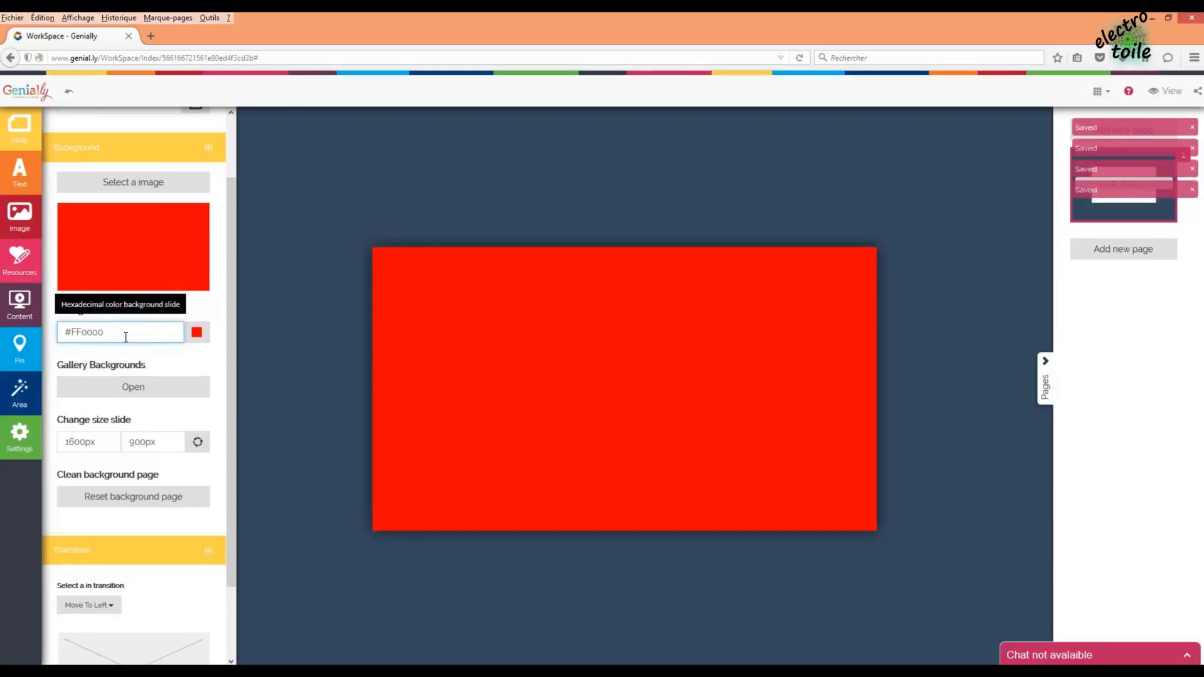
pyautogui.click(196, 333)
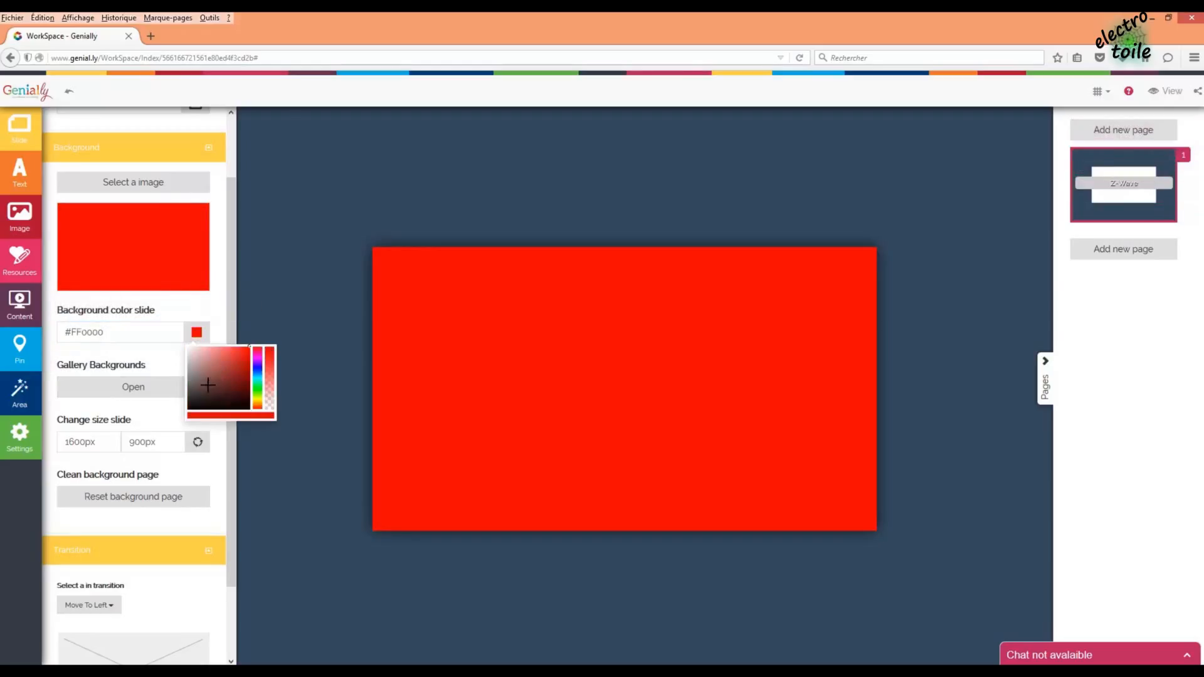
pyautogui.moveTo(208, 384)
pyautogui.mouseDown()
pyautogui.moveTo(213, 395)
pyautogui.moveTo(187, 410)
pyautogui.mouseUp()
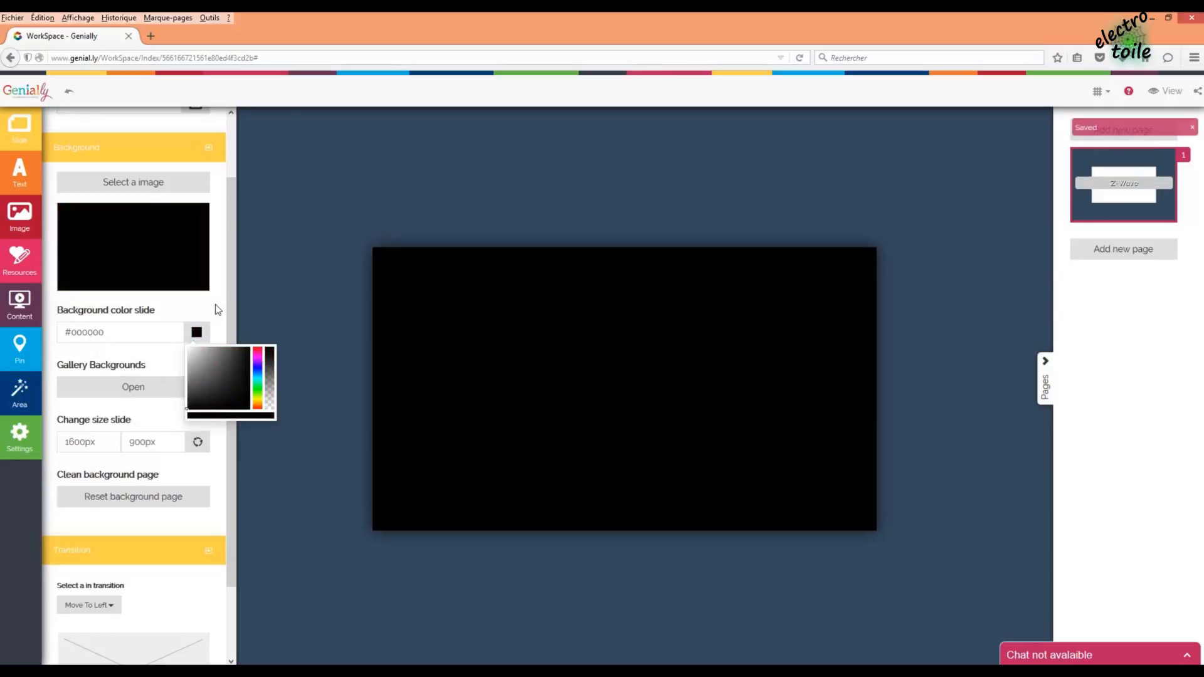
pyautogui.click(216, 305)
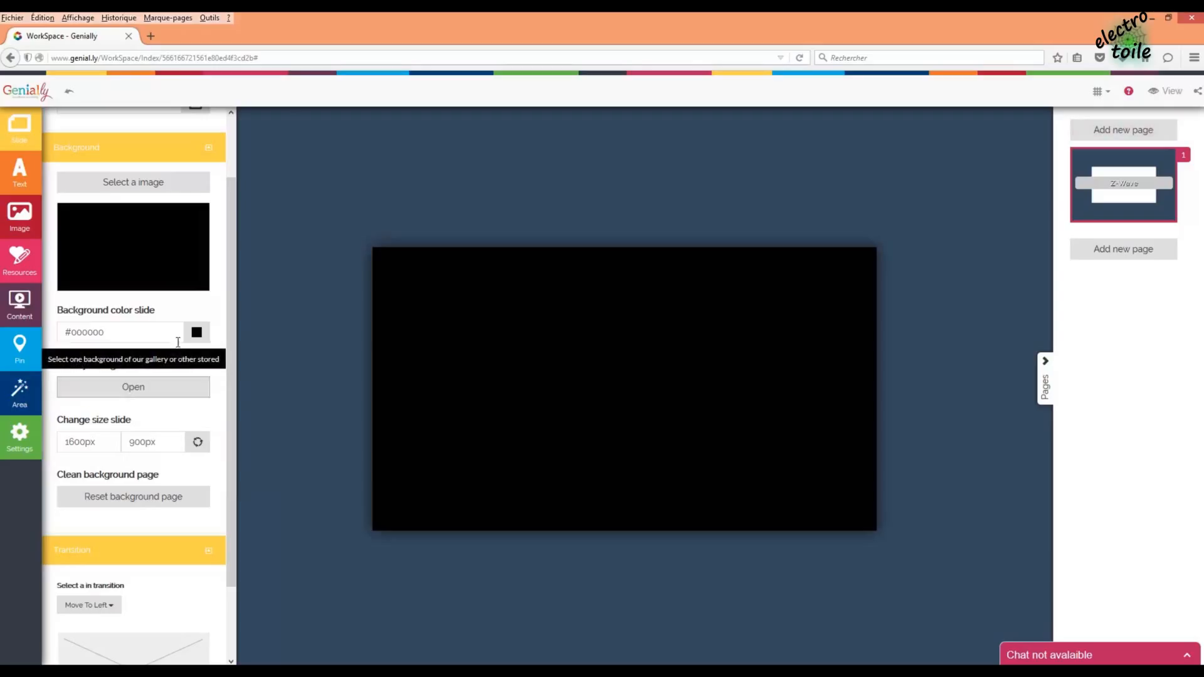
# - Apply a blurred blue, cream and gold gallery background to the slide, then show the pages list
pyautogui.click(150, 394)
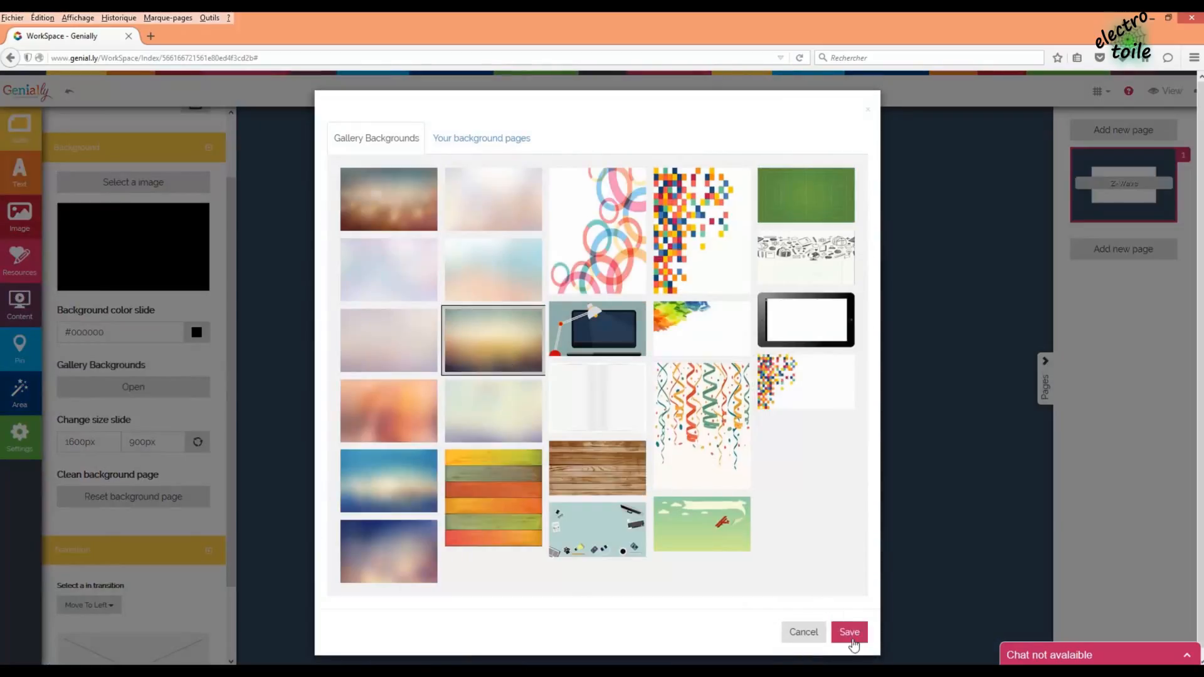
pyautogui.click(850, 633)
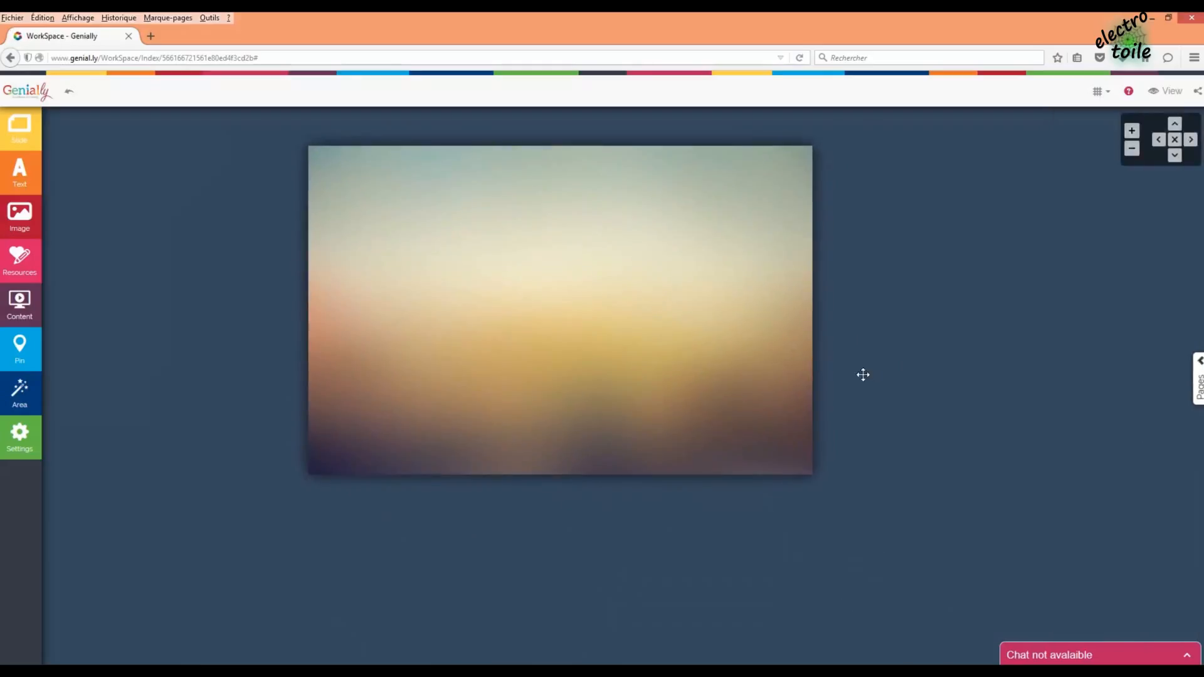
pyautogui.click(1198, 384)
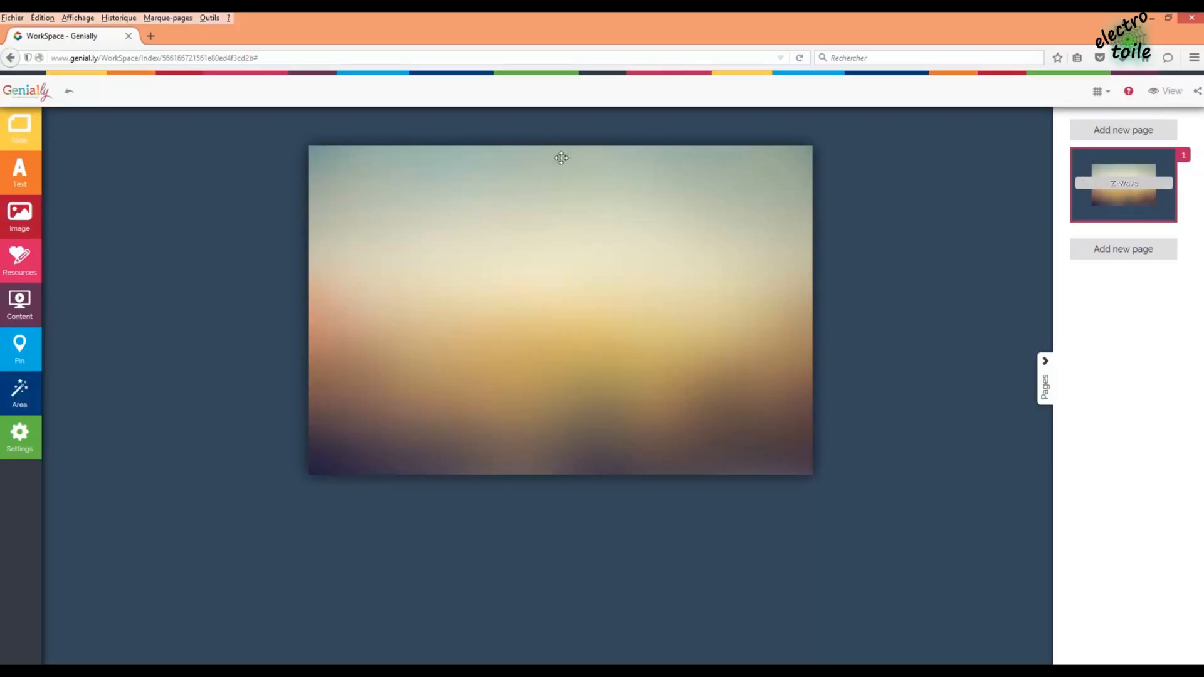
# - Browse the Text, Image and Resources panels
pyautogui.click(21, 176)
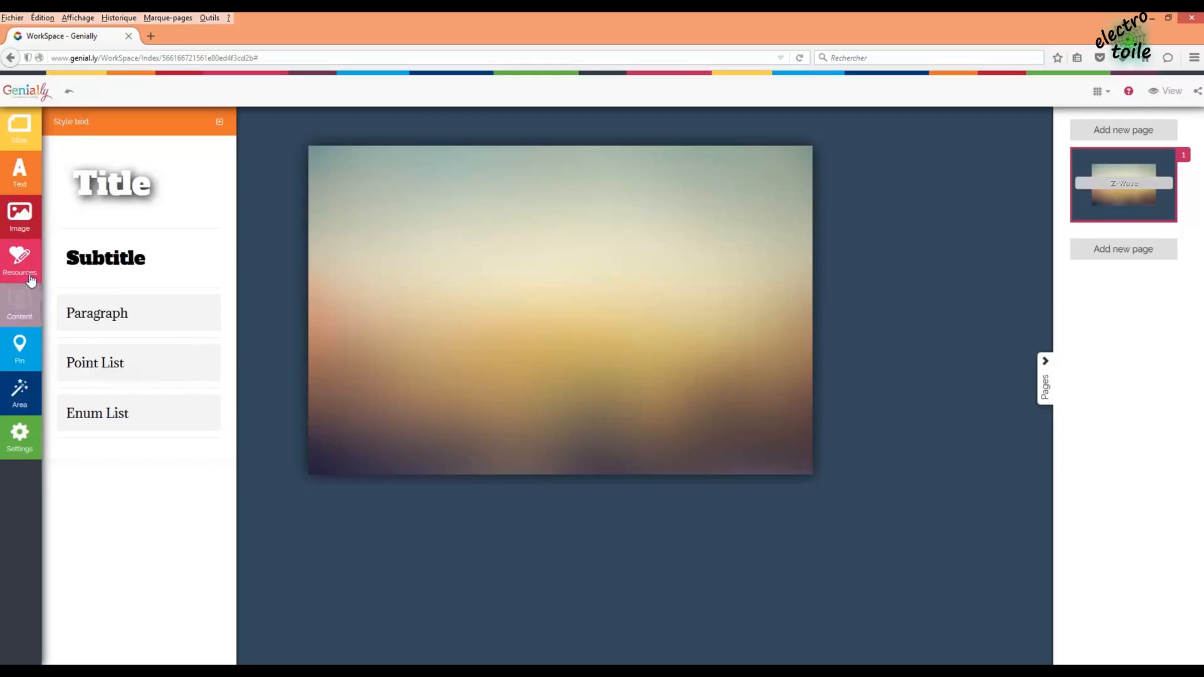
pyautogui.click(23, 232)
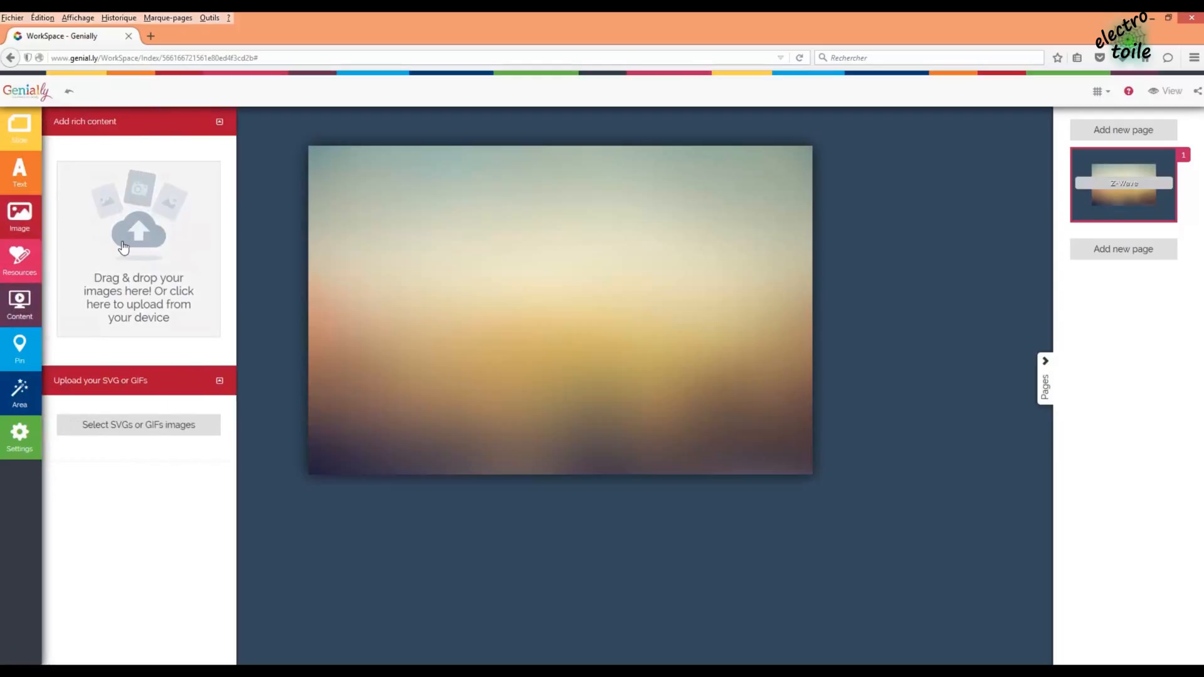
pyautogui.click(27, 270)
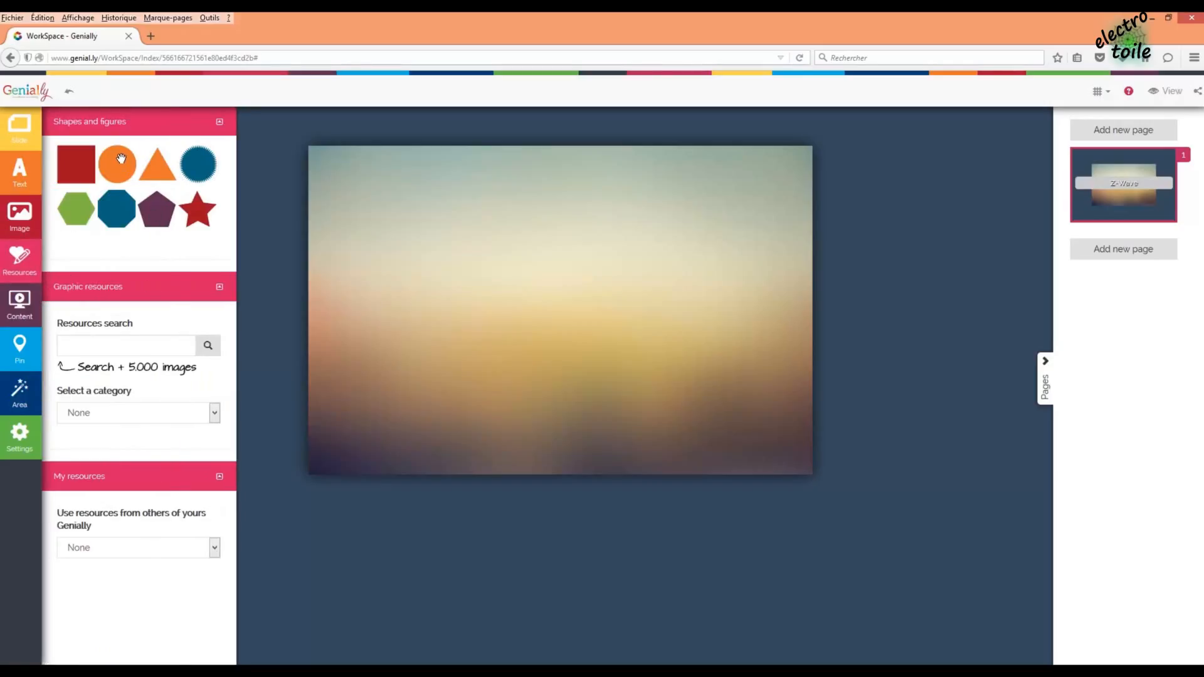
# - Place an arrow from the Arrows category on the slide, delete it, then view the embed options
pyautogui.click(148, 414)
pyautogui.moveTo(213, 465)
pyautogui.mouseDown()
pyautogui.moveTo(228, 611)
pyautogui.moveTo(217, 465)
pyautogui.mouseUp()
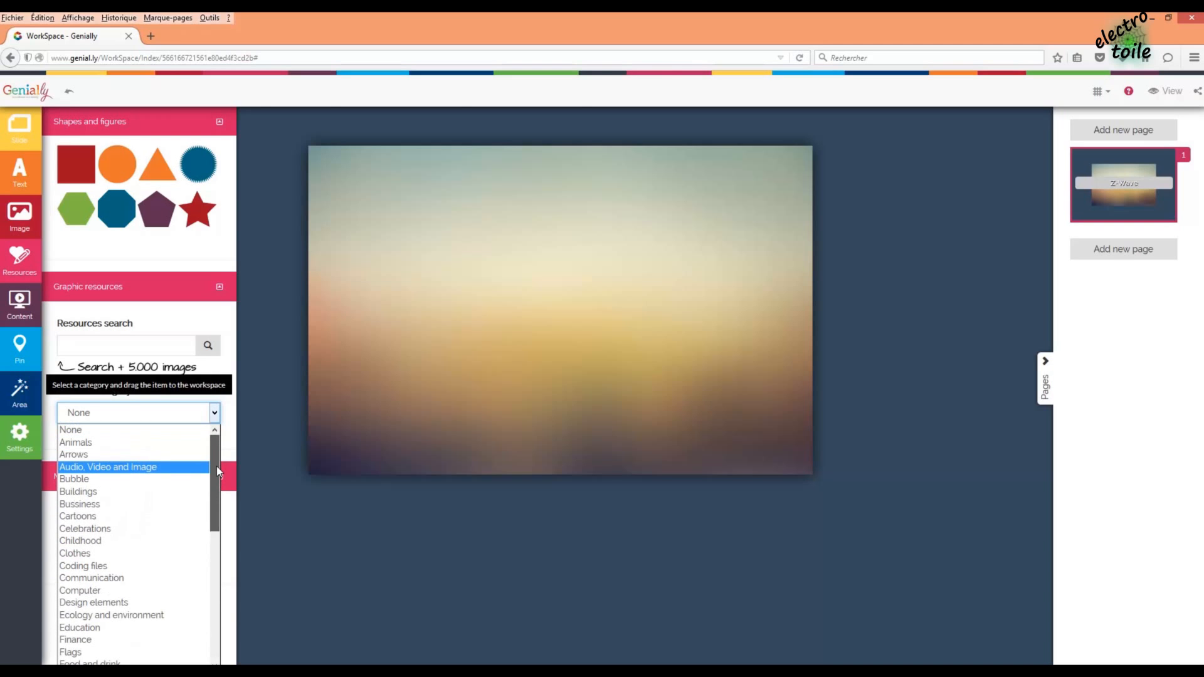
pyautogui.click(107, 455)
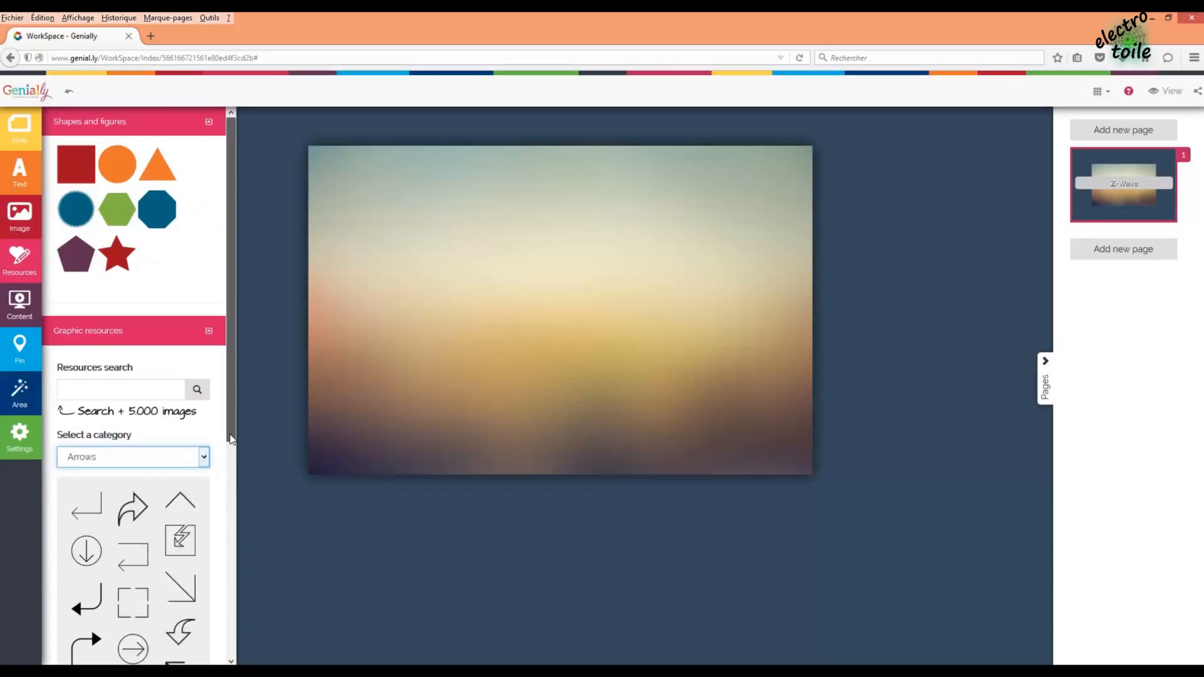
pyautogui.moveTo(227, 433); pyautogui.dragTo(231, 550)
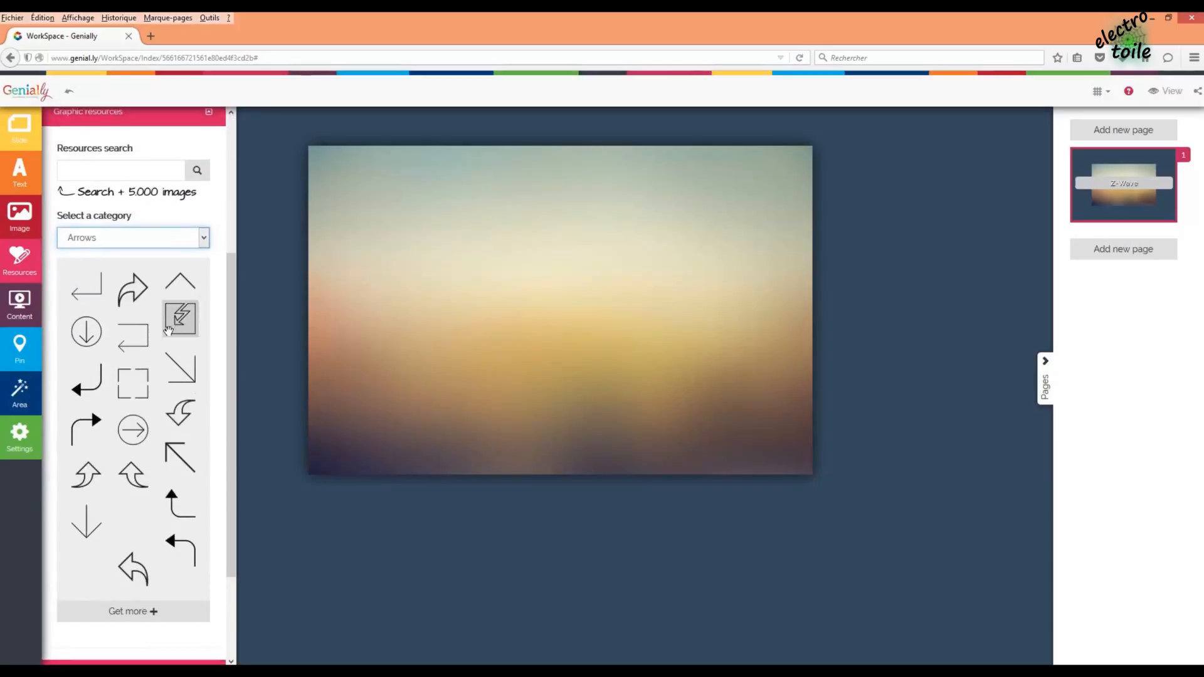
pyautogui.moveTo(181, 368); pyautogui.dragTo(545, 269)
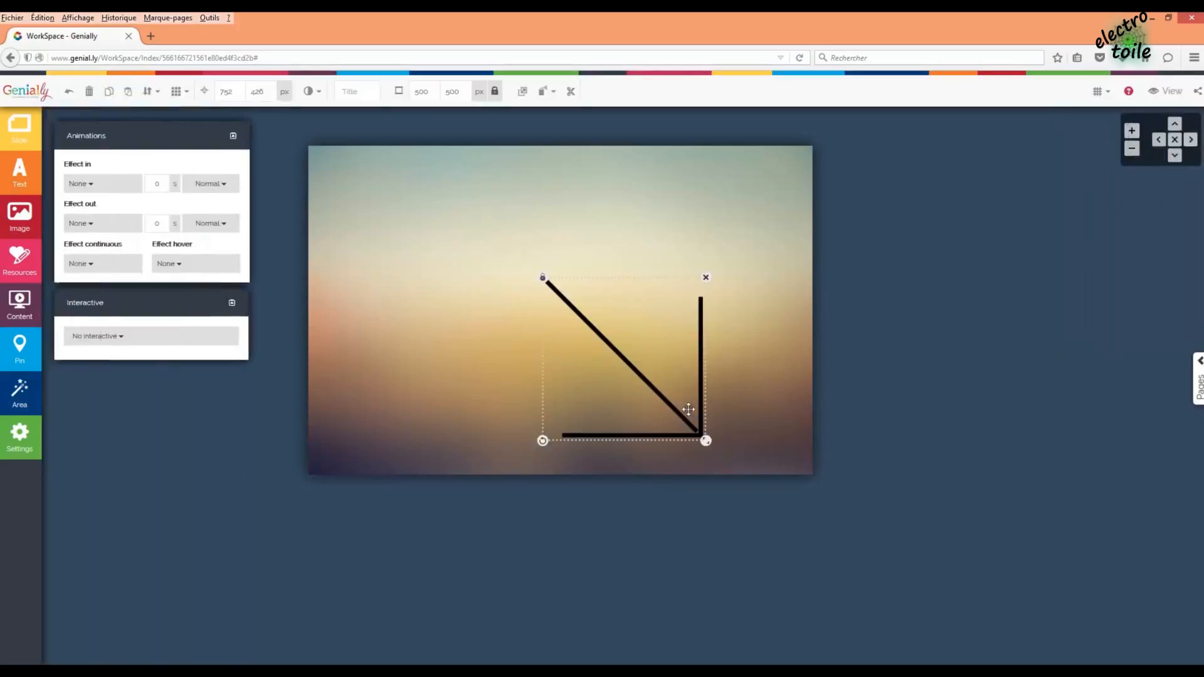
pyautogui.click(706, 277)
pyautogui.click(586, 444)
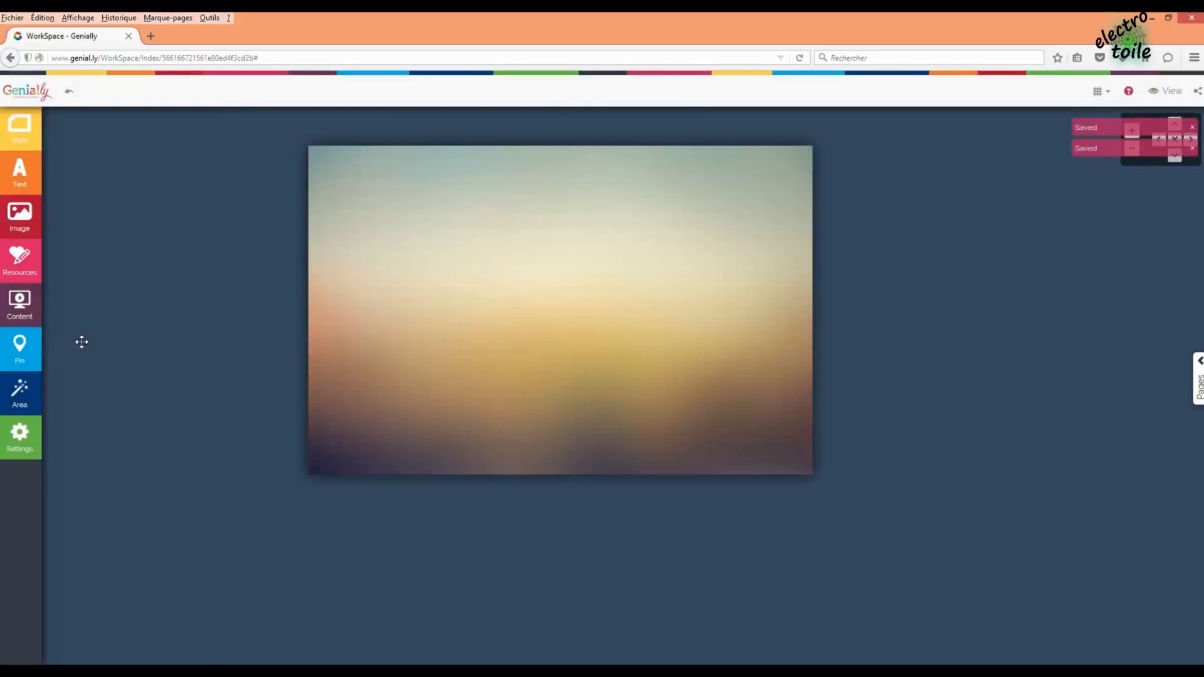
pyautogui.click(20, 307)
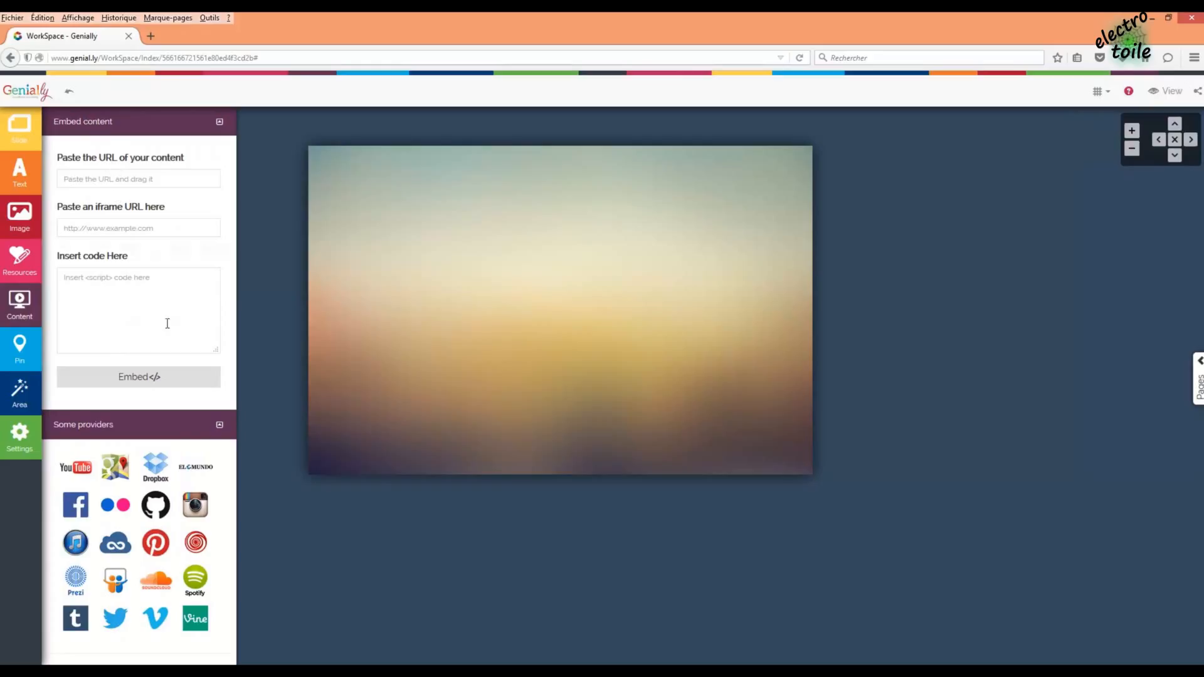
# - Browse the pin categories, showing the Letras category
pyautogui.click(24, 356)
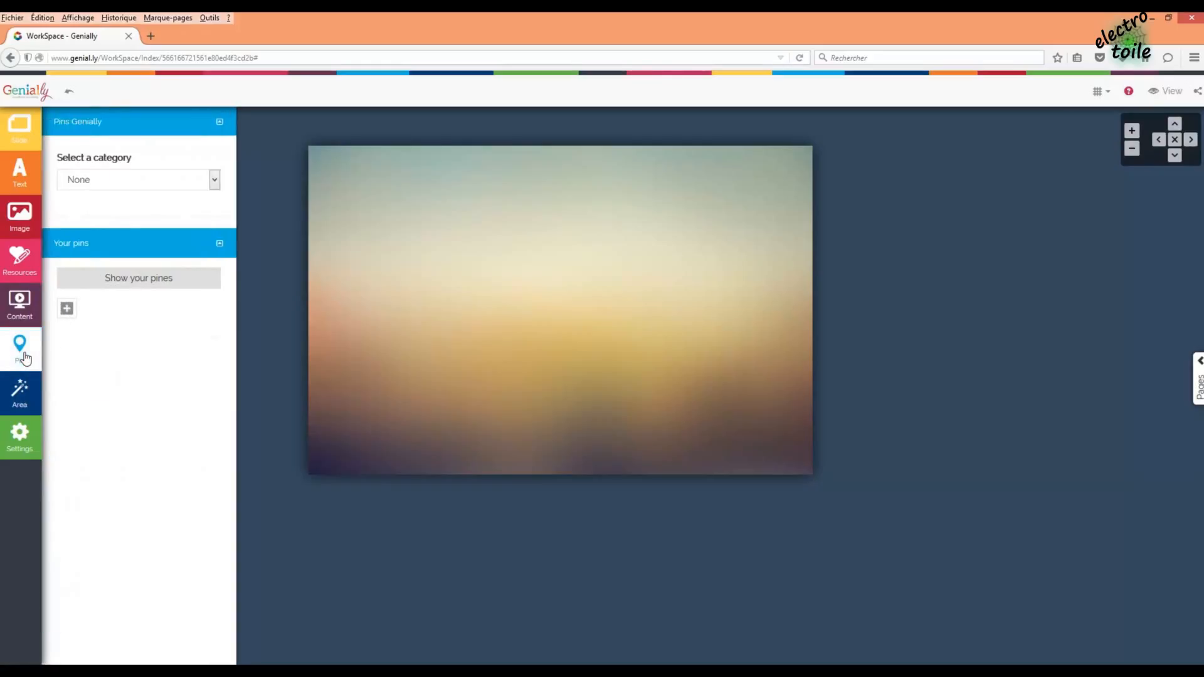
pyautogui.click(115, 180)
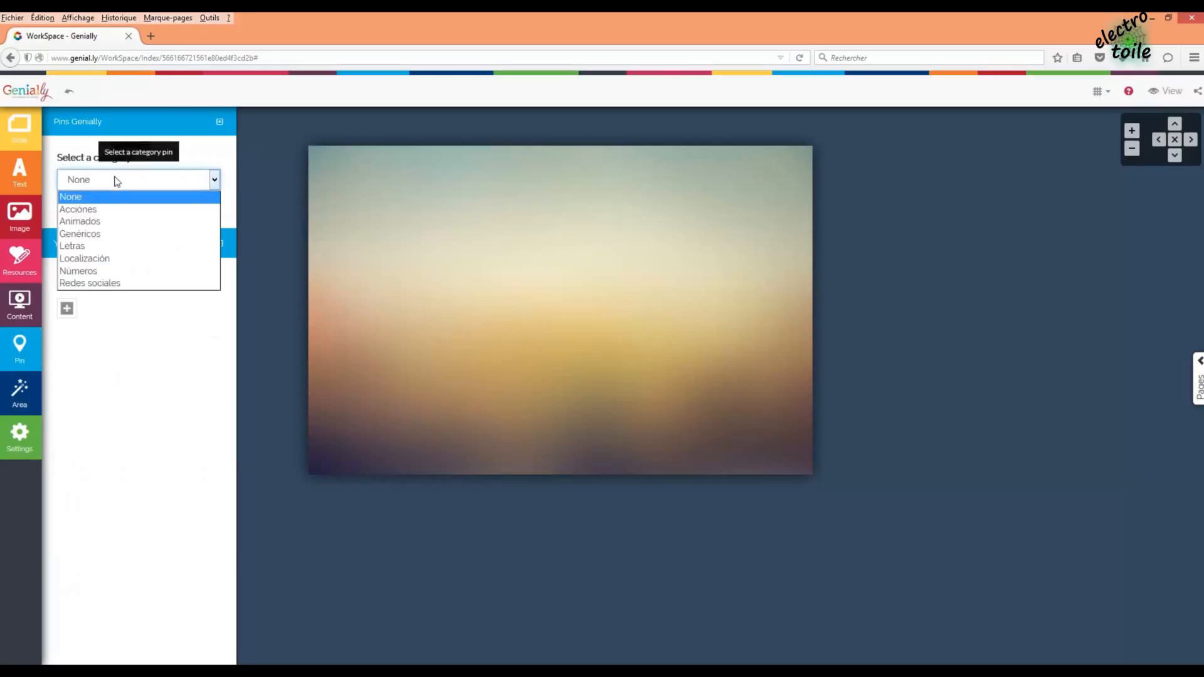
pyautogui.click(90, 247)
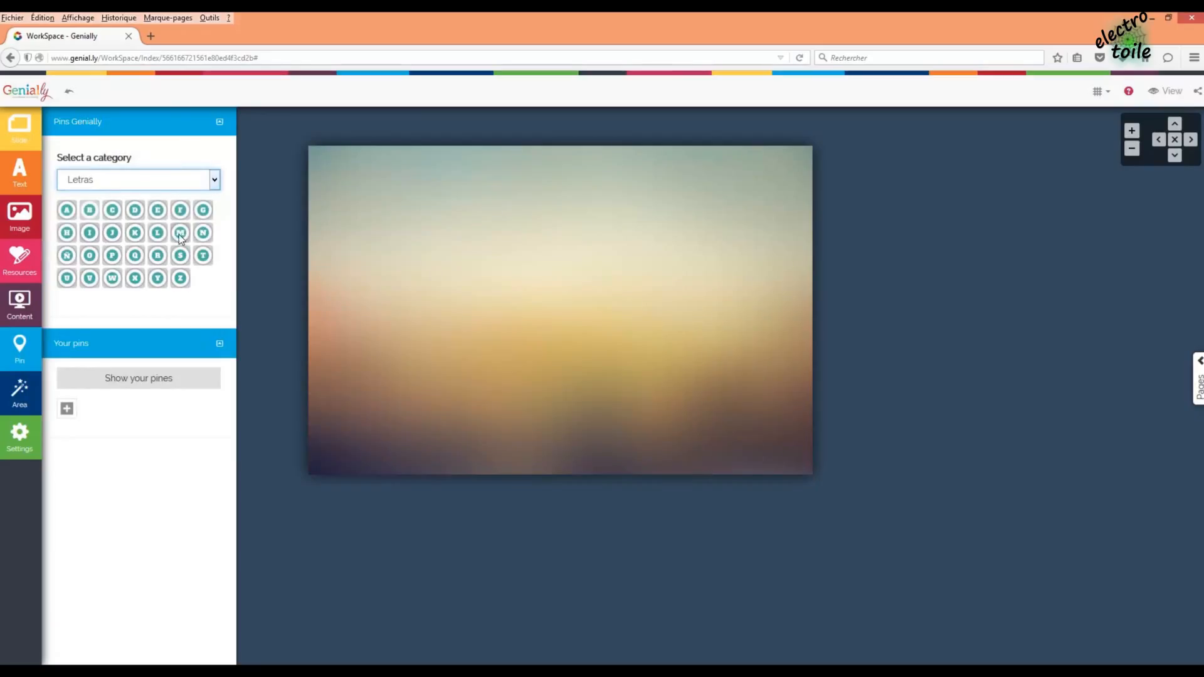
# - Place a hotspot area on the slide, resize it, then delete it
pyautogui.click(25, 395)
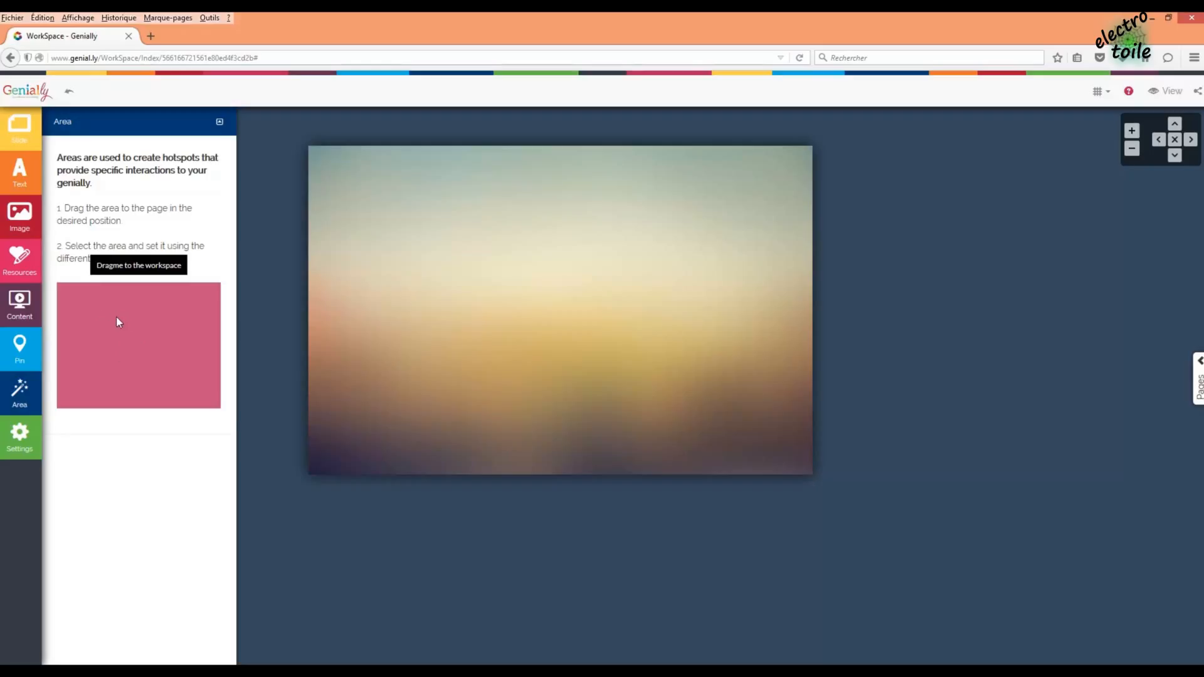
pyautogui.moveTo(138, 304); pyautogui.dragTo(426, 273)
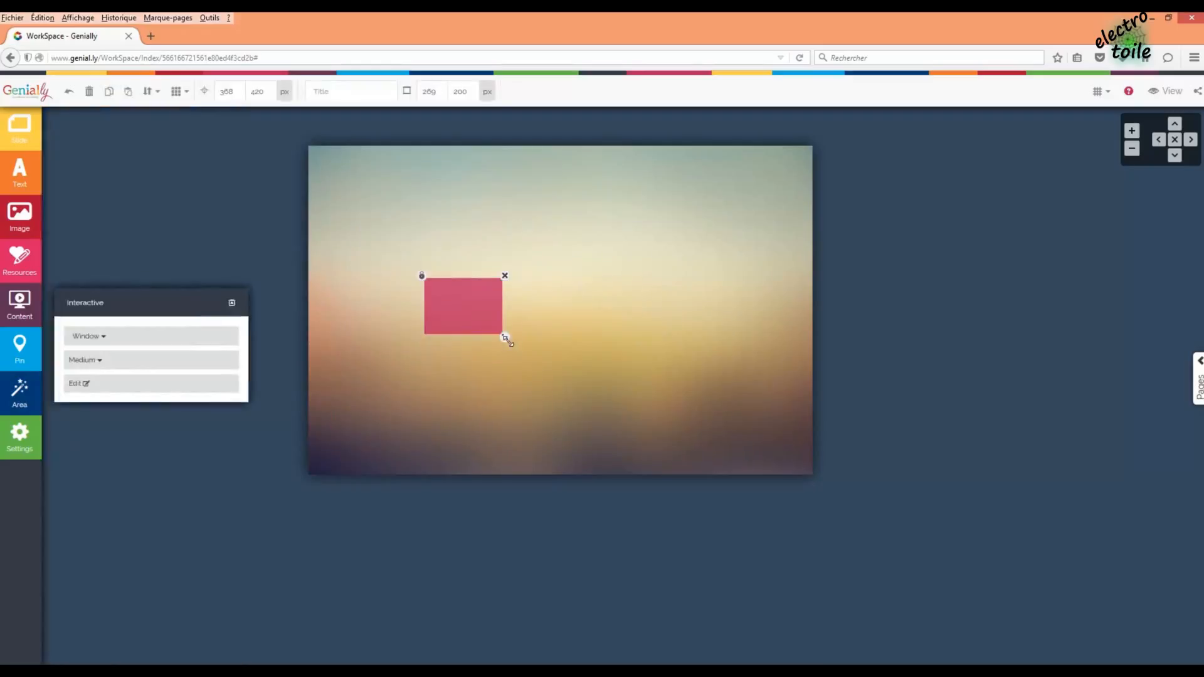
pyautogui.moveTo(502, 334)
pyautogui.mouseDown()
pyautogui.moveTo(572, 401)
pyautogui.moveTo(491, 322)
pyautogui.mouseUp()
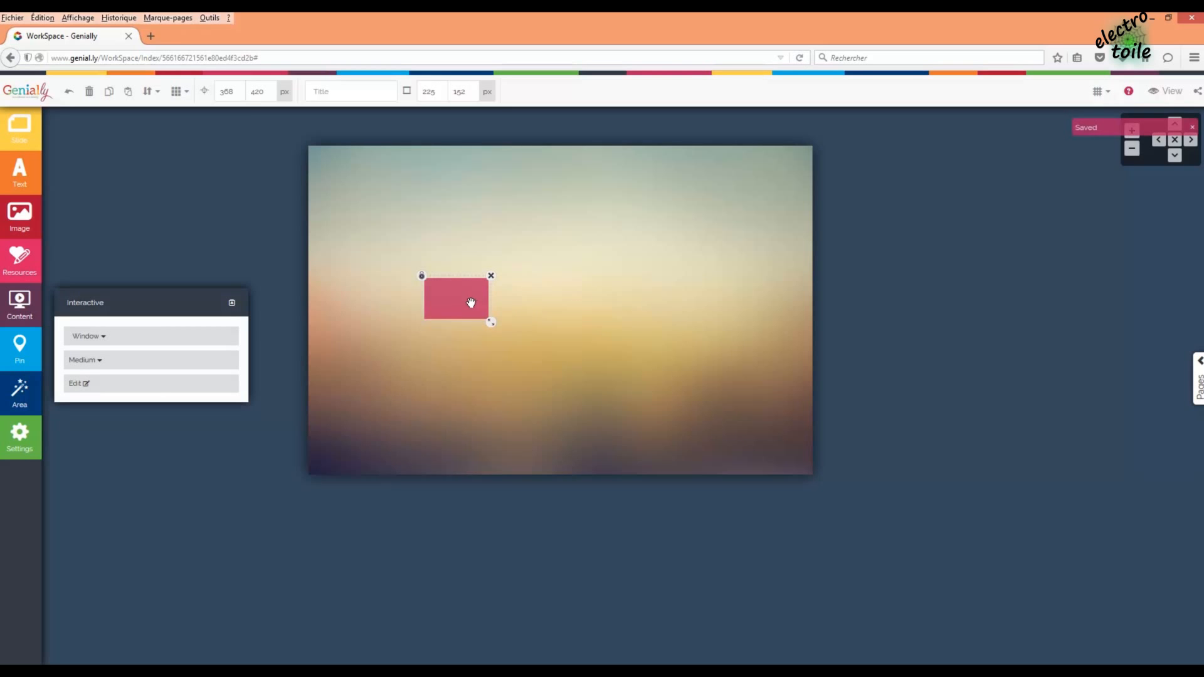
pyautogui.click(491, 276)
pyautogui.click(634, 439)
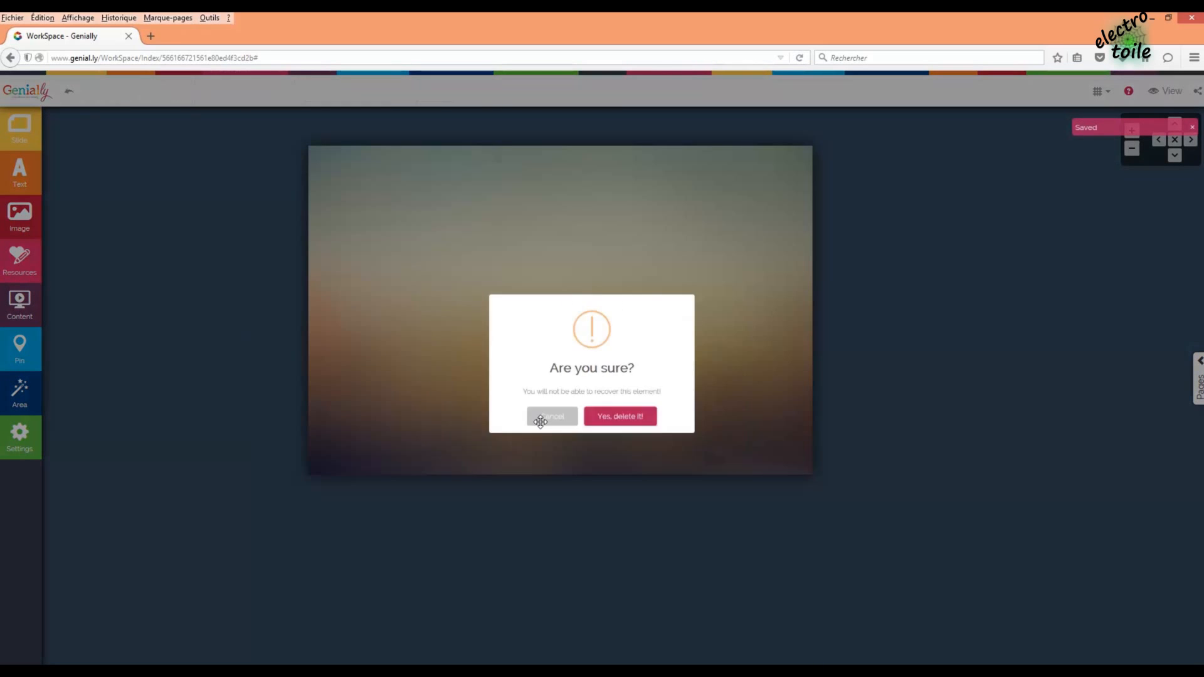
# - Look through the presentation settings and close the panel
pyautogui.click(30, 446)
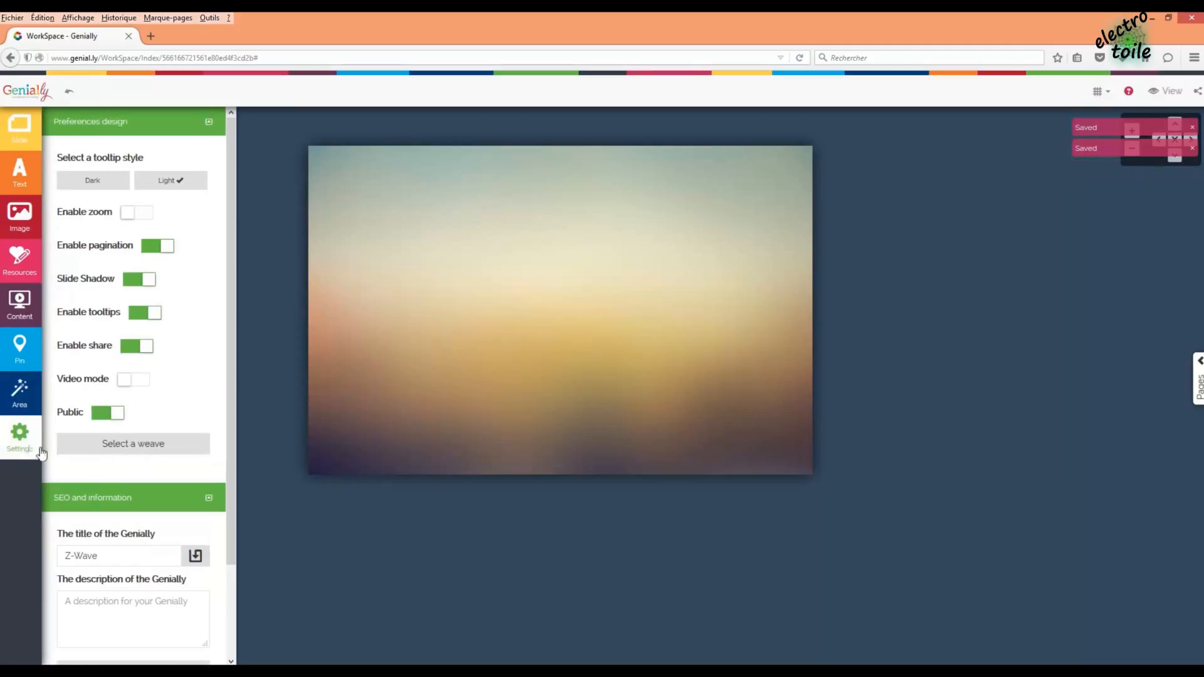
pyautogui.scroll(-3, 234, 401)
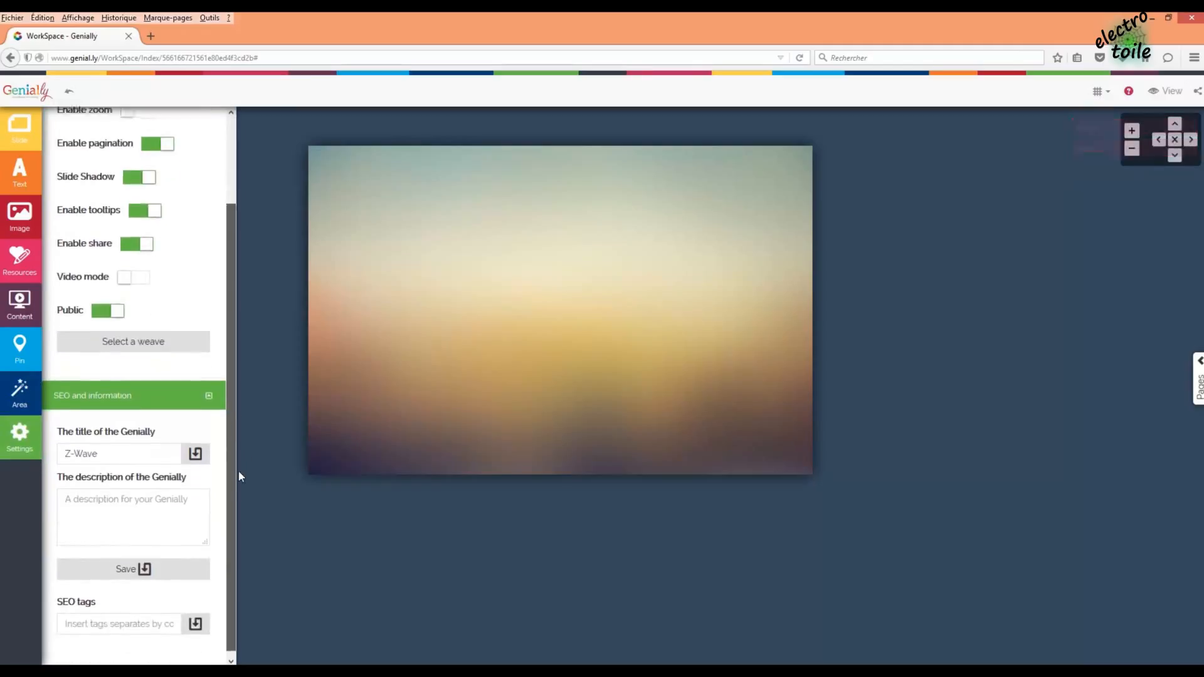
pyautogui.scroll(3, 244, 414)
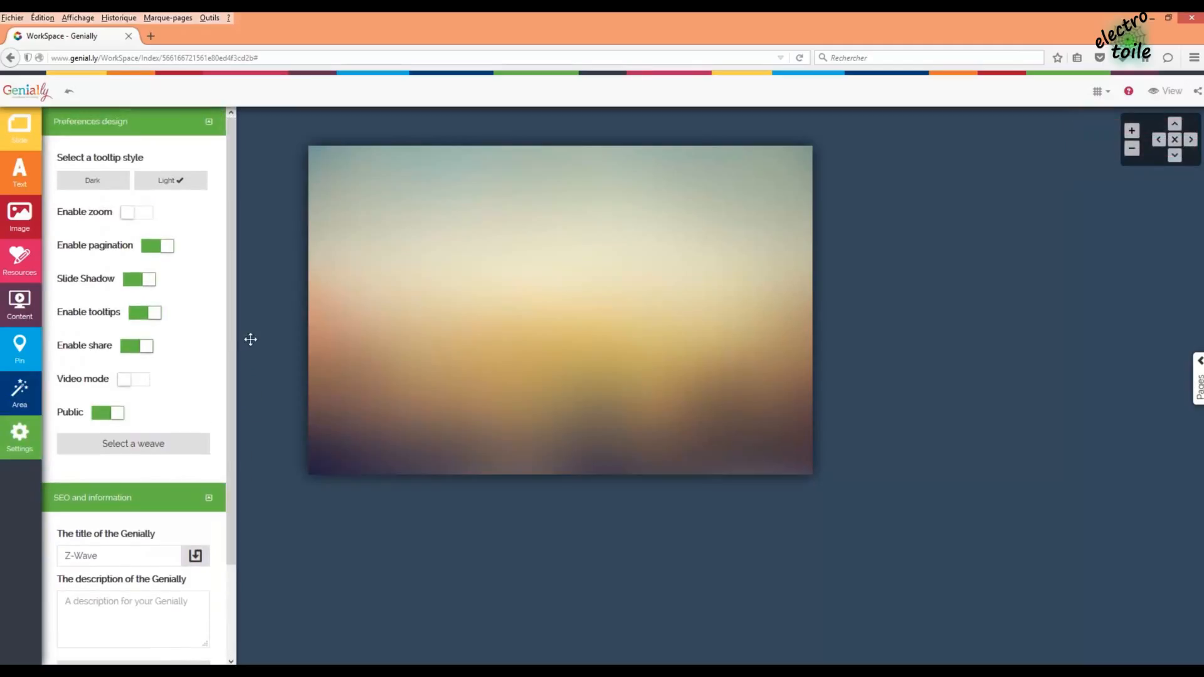
pyautogui.click(333, 301)
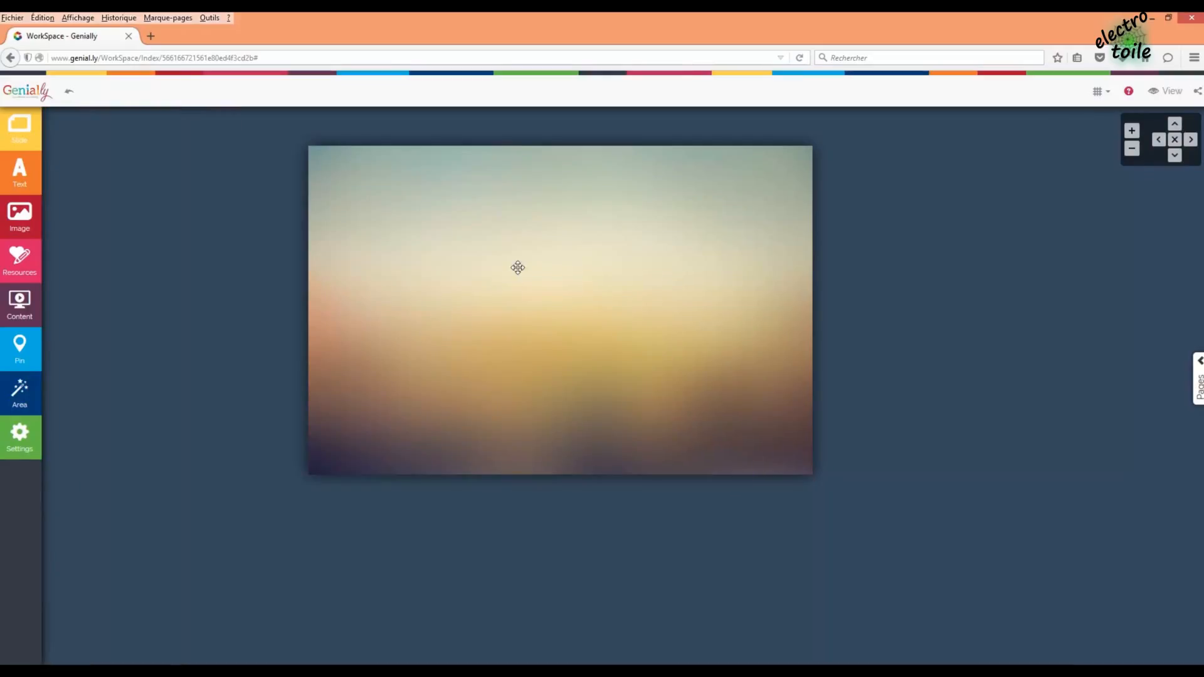
# - Add a Title text box reading 'Protocole Z-Wave' and nudge it toward the top
pyautogui.click(24, 175)
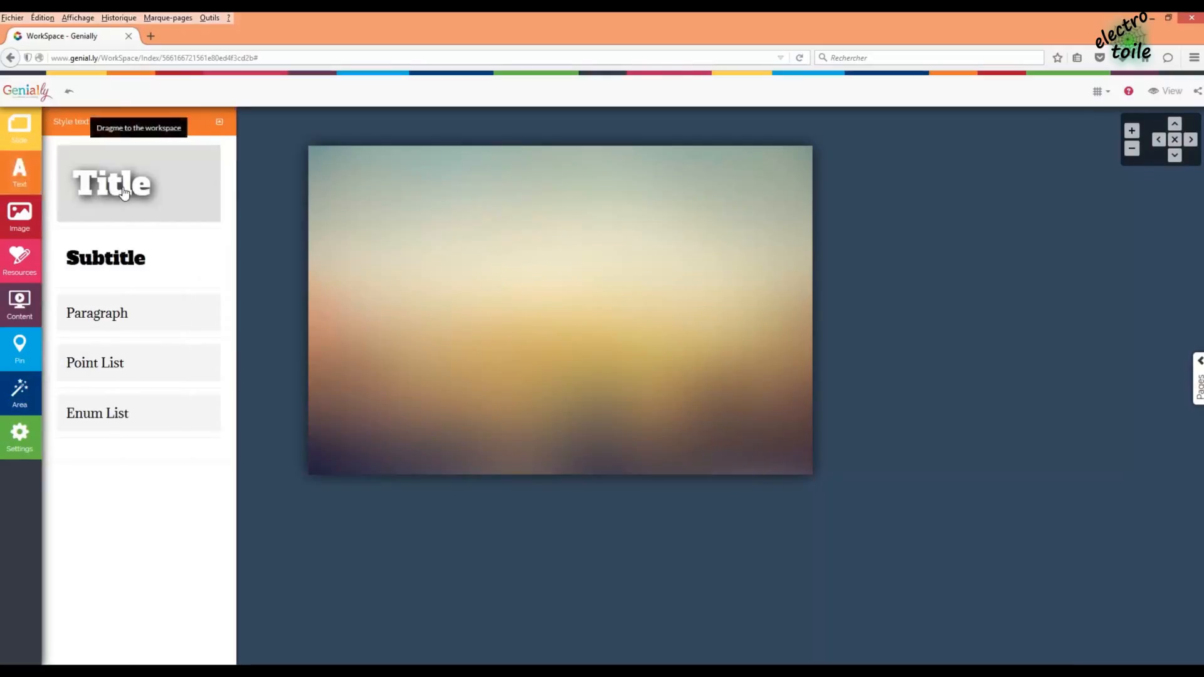
pyautogui.moveTo(125, 194); pyautogui.dragTo(509, 183)
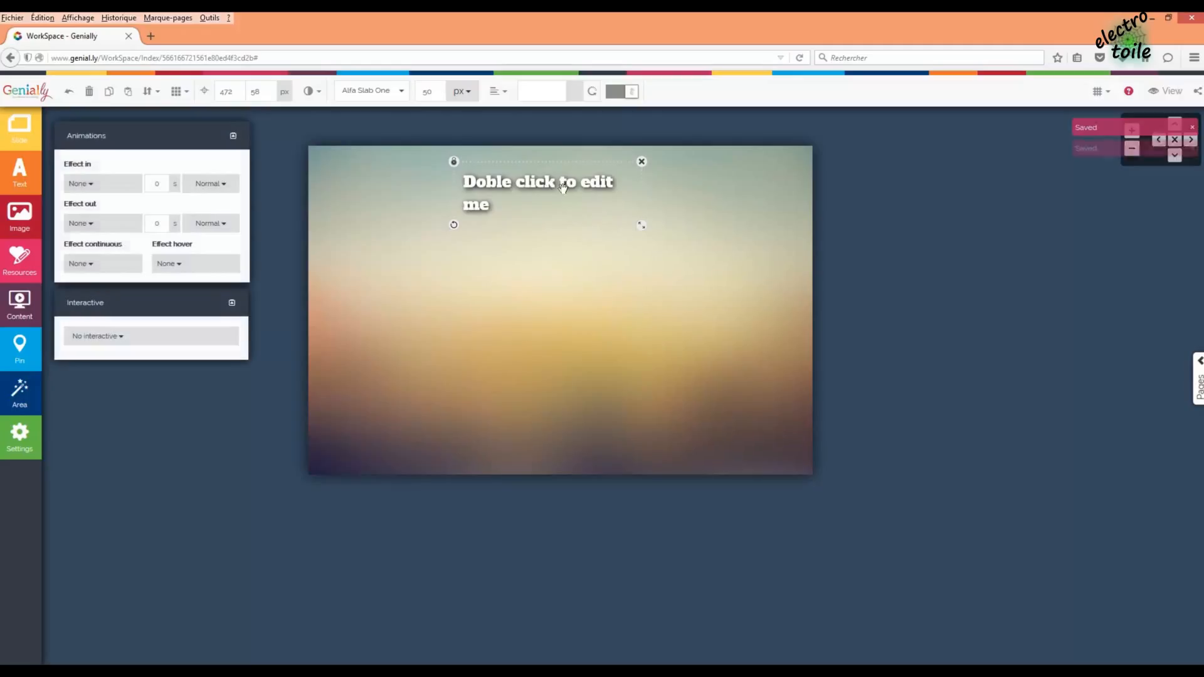
pyautogui.doubleClick(486, 207)
pyautogui.moveTo(502, 206); pyautogui.dragTo(460, 174)
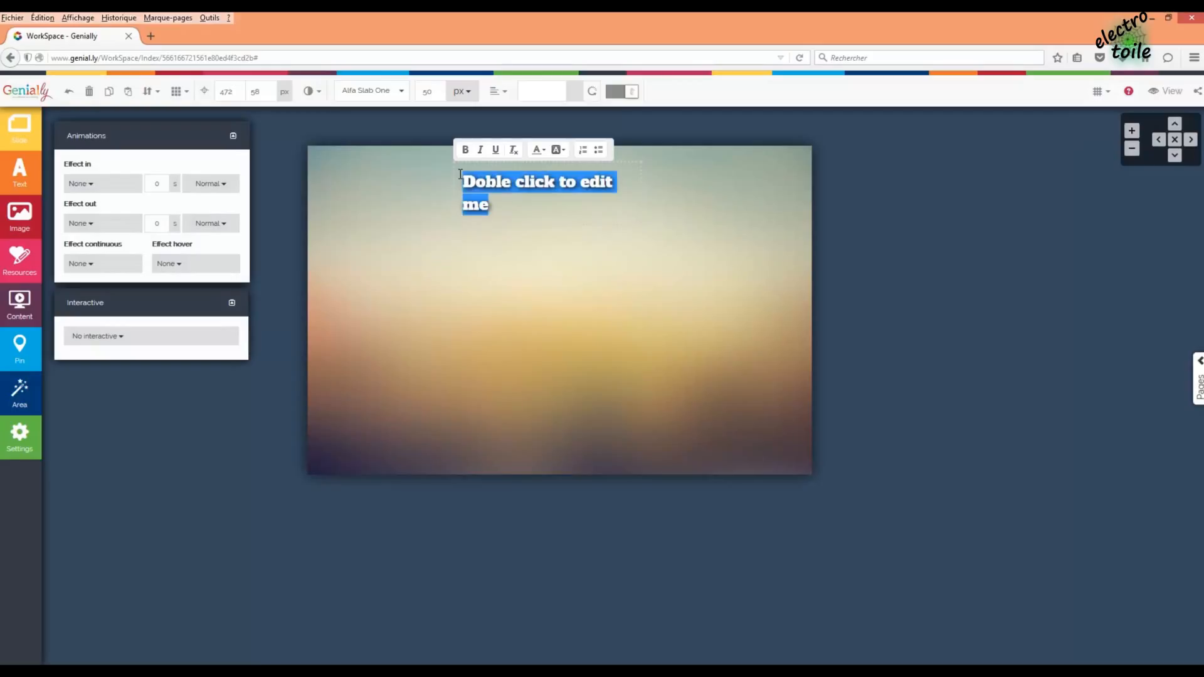
pyautogui.write('Protocole Z-Wave')
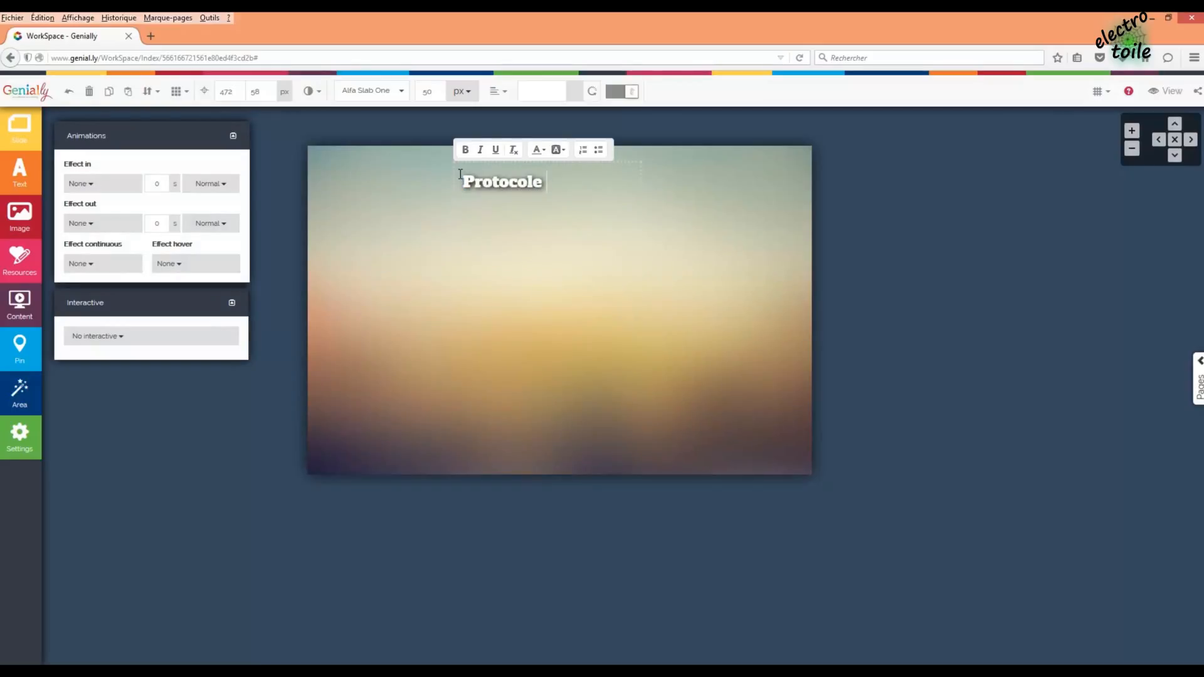
pyautogui.click(599, 254)
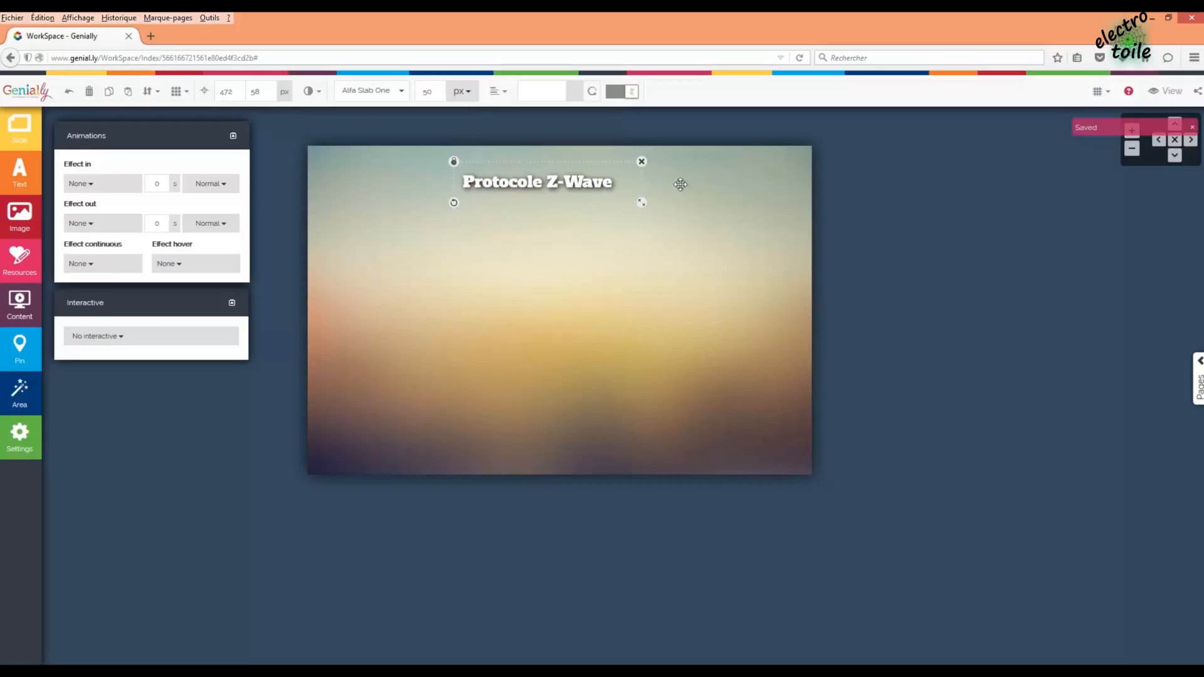
pyautogui.moveTo(592, 185); pyautogui.dragTo(596, 177)
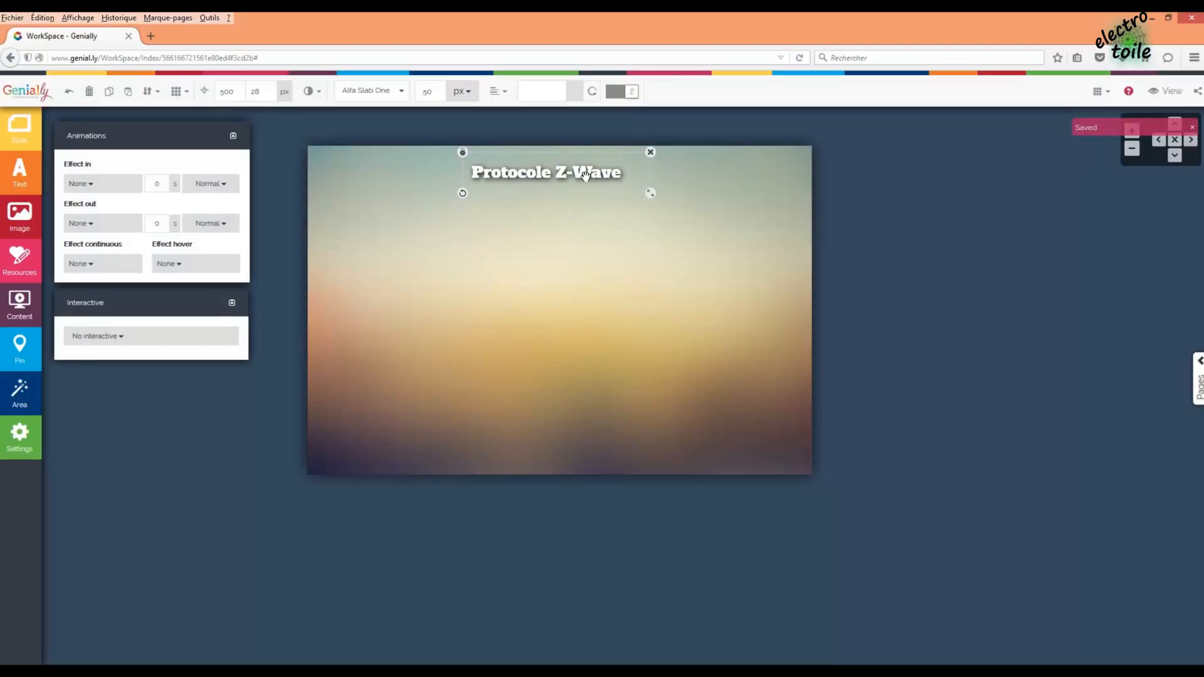
# - Colour the 'Protocole Z-Wave' title text Fire Brick red
pyautogui.click(619, 175)
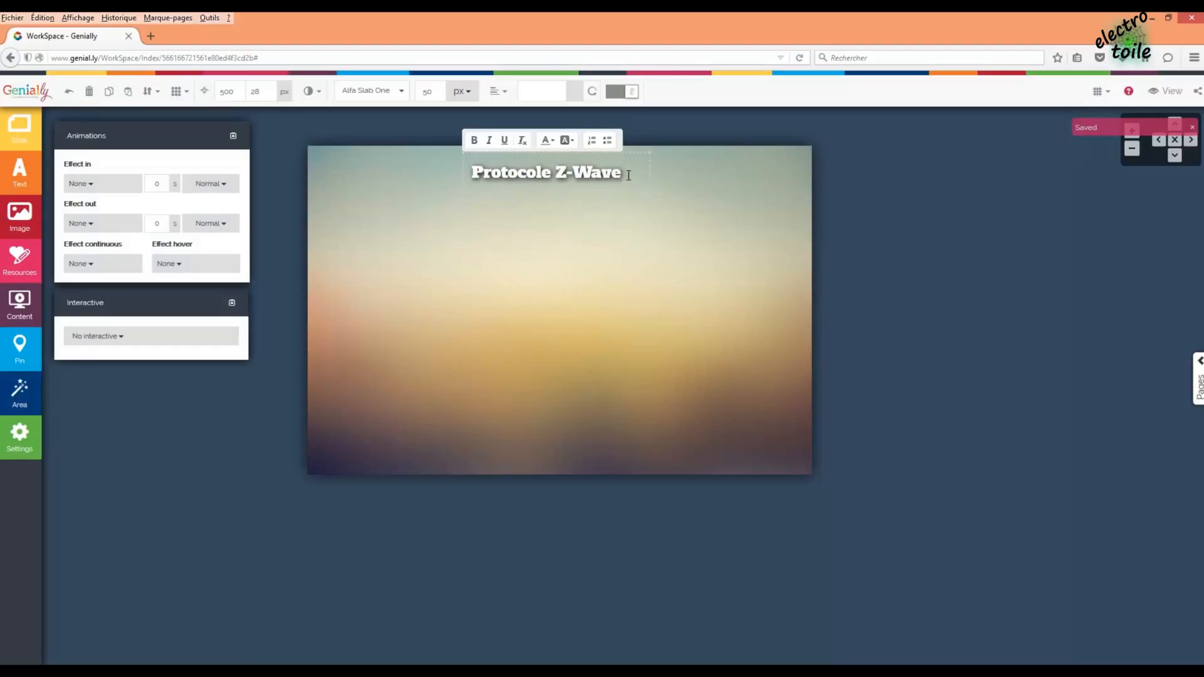
pyautogui.moveTo(628, 175); pyautogui.dragTo(457, 168)
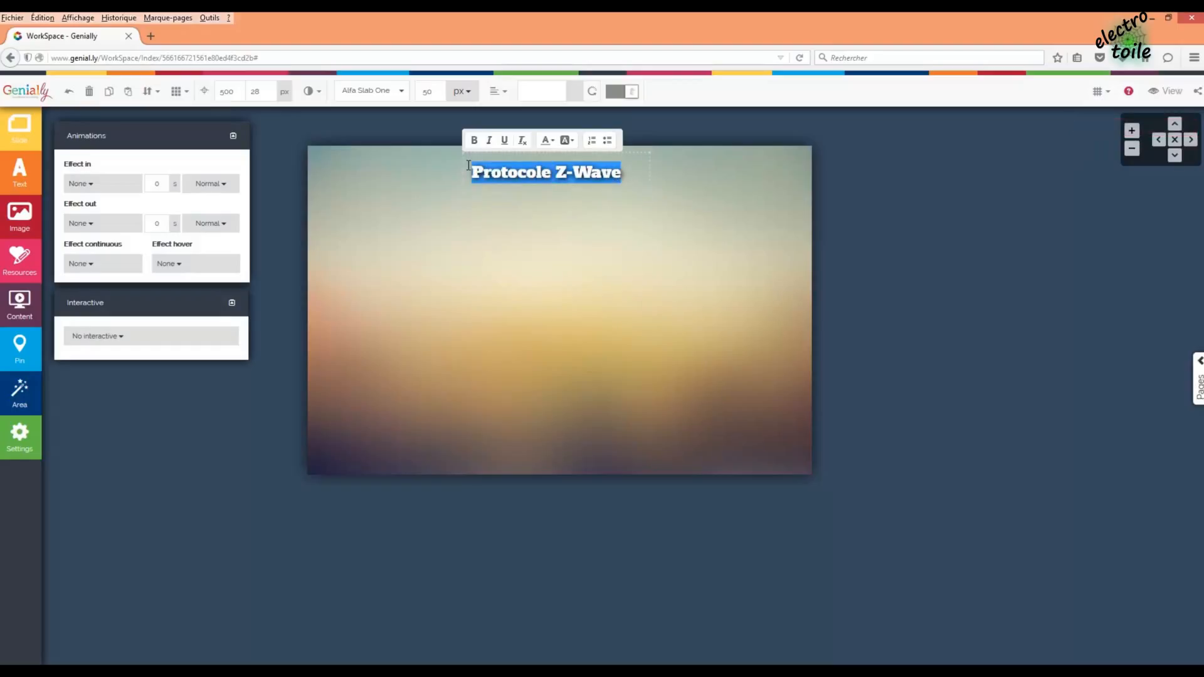
pyautogui.click(555, 142)
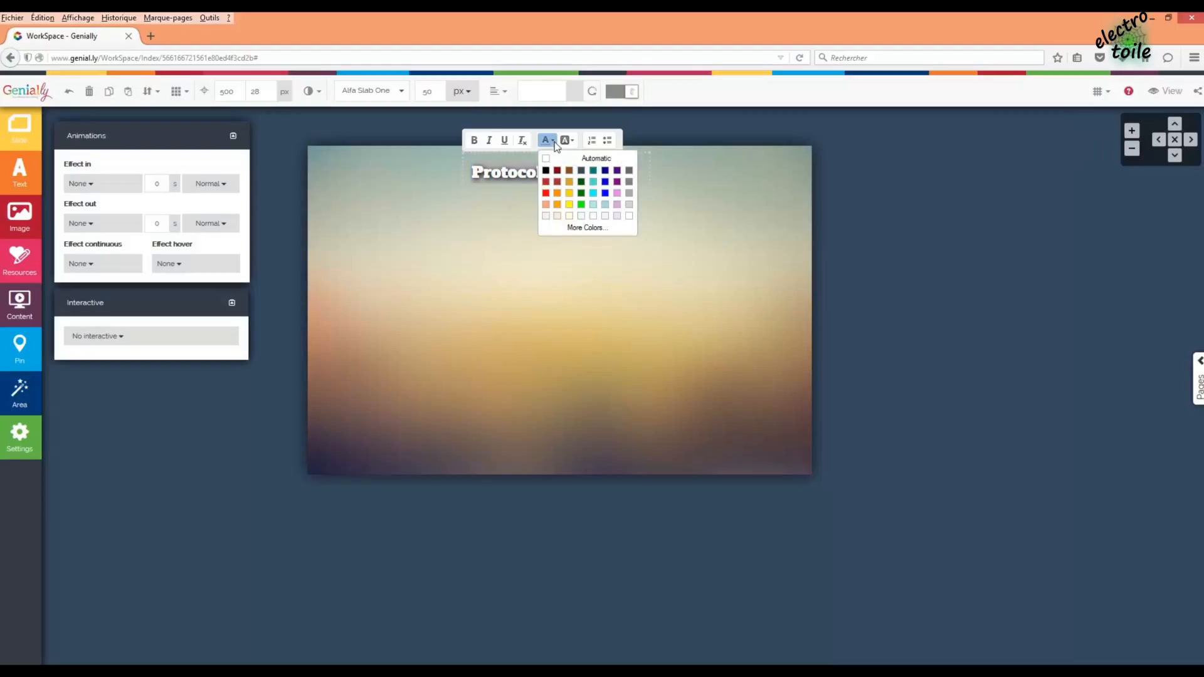
pyautogui.click(549, 183)
pyautogui.click(634, 215)
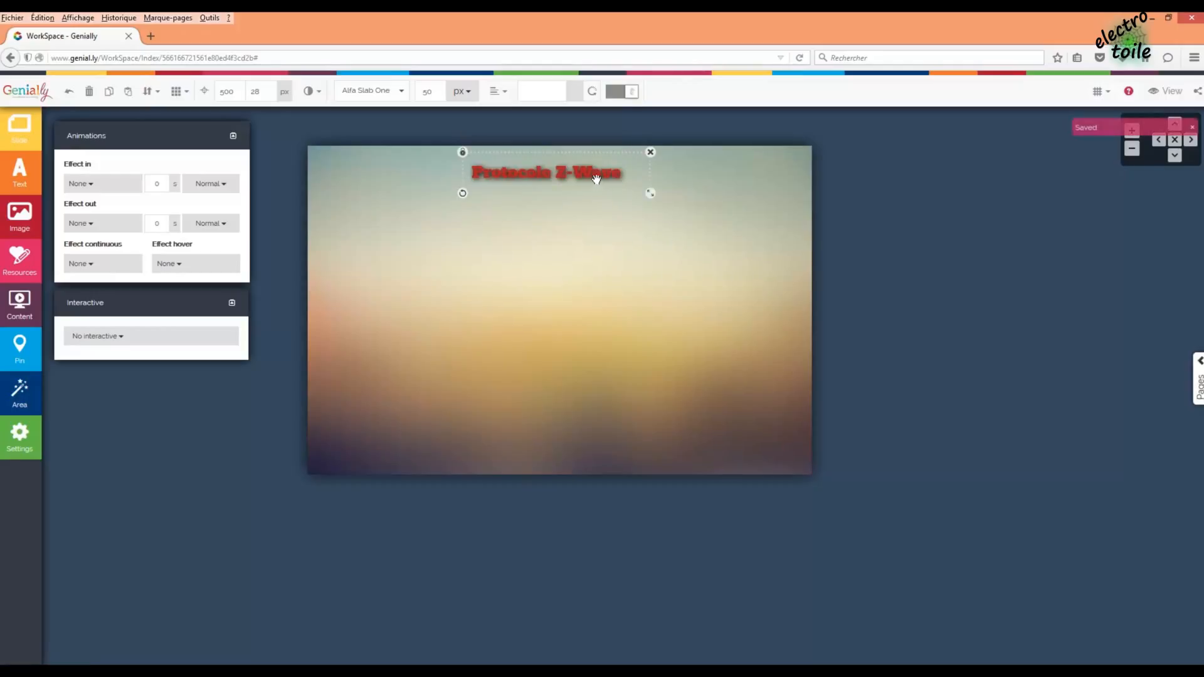
pyautogui.doubleClick(560, 177)
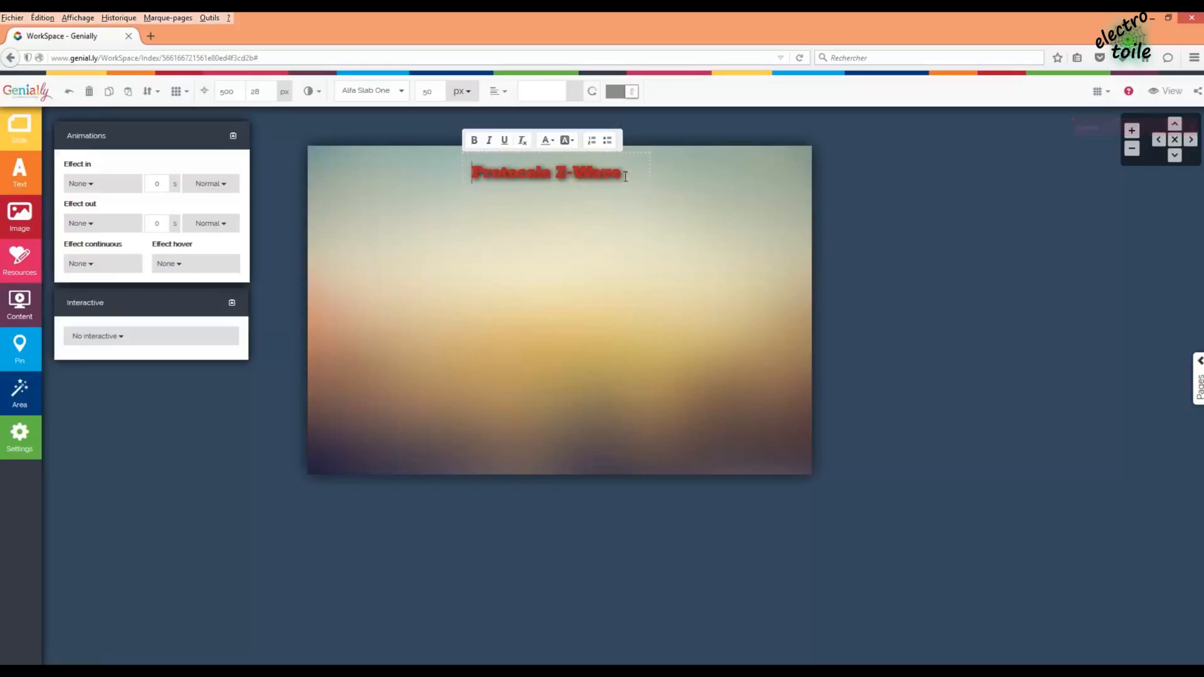
pyautogui.moveTo(621, 173); pyautogui.dragTo(473, 172)
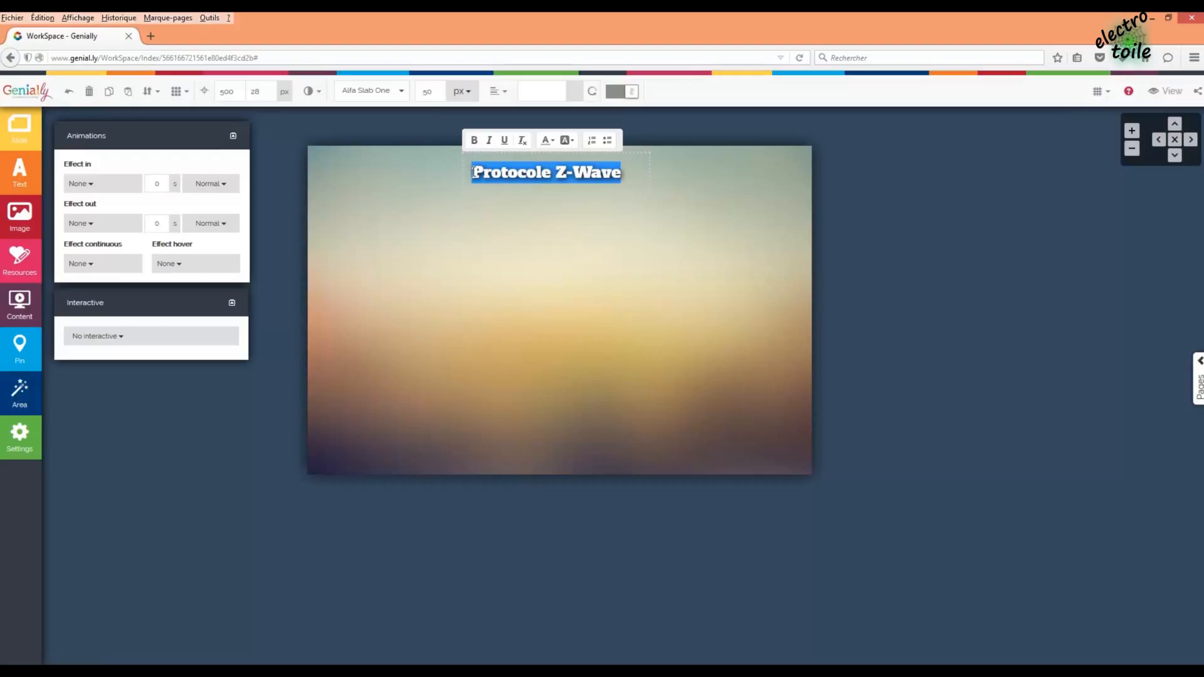
# - Change the title's font to Architects Daughter
pyautogui.click(405, 94)
pyautogui.click(403, 94)
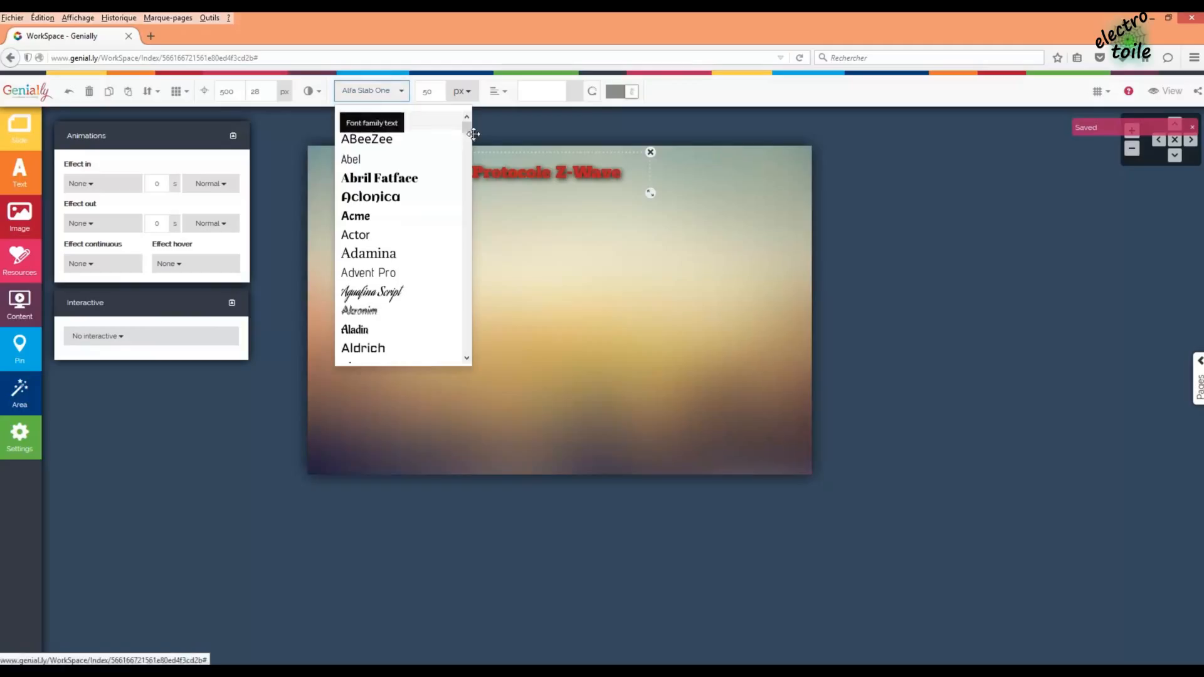
pyautogui.scroll(-3, 467, 132)
pyautogui.moveTo(467, 134); pyautogui.dragTo(467, 142)
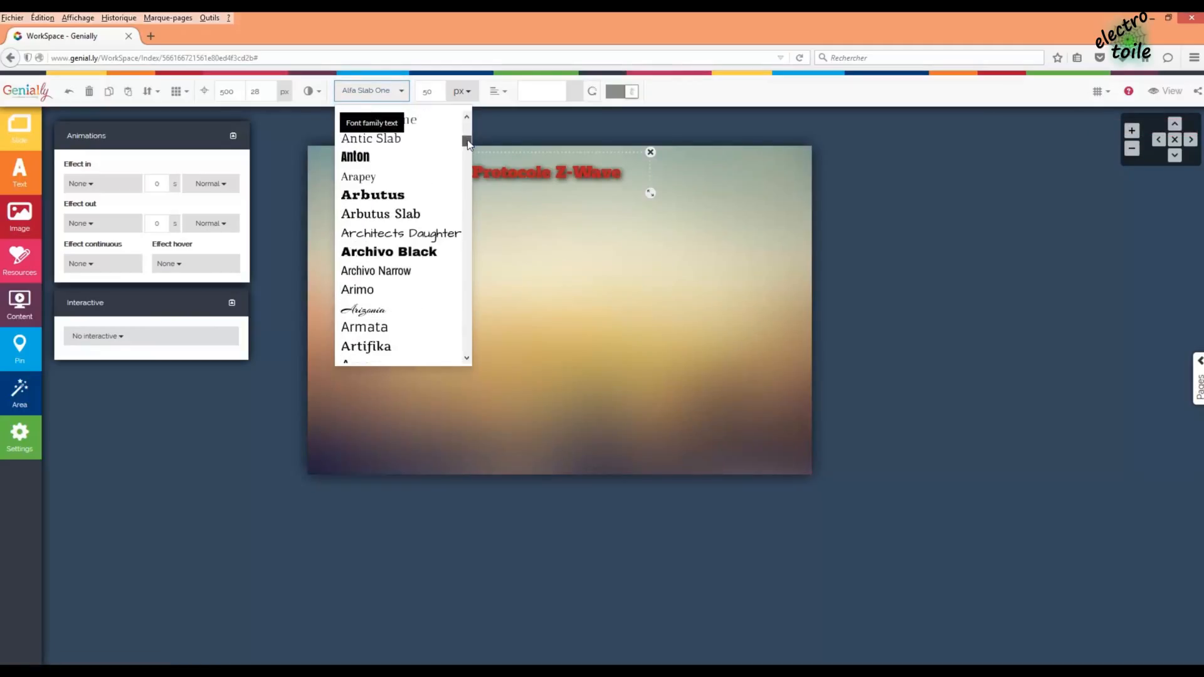
pyautogui.click(443, 235)
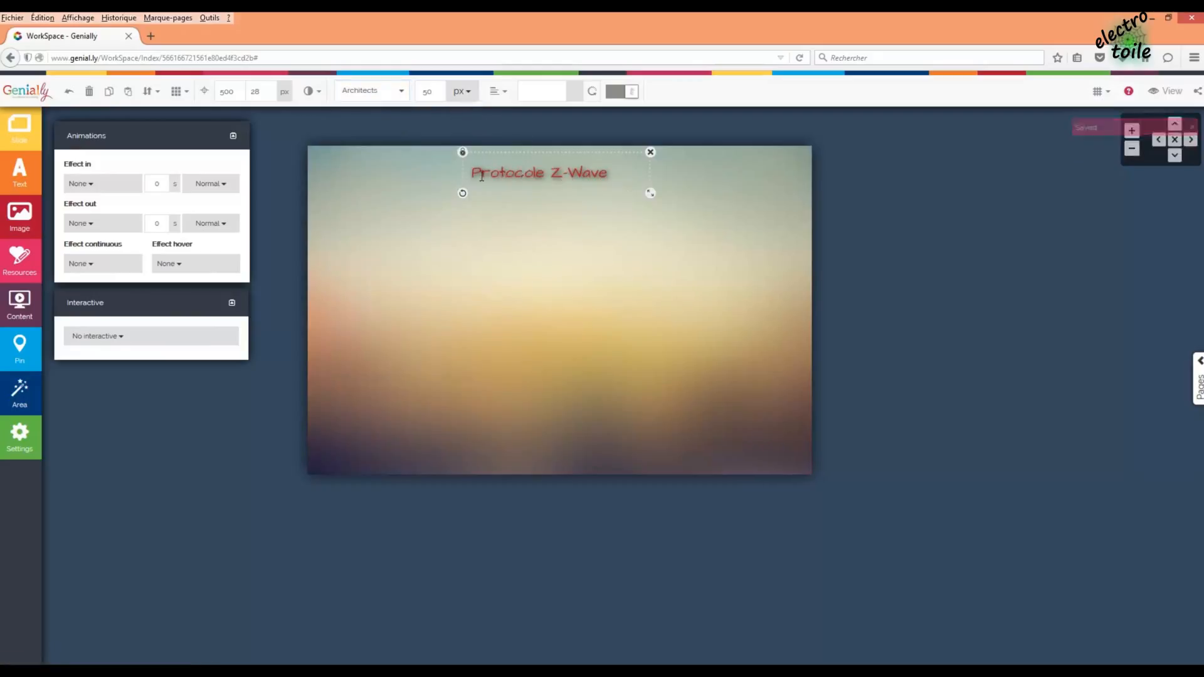
# - Set the title size to 96px and widen its box to keep it on one line
pyautogui.doubleClick(624, 177)
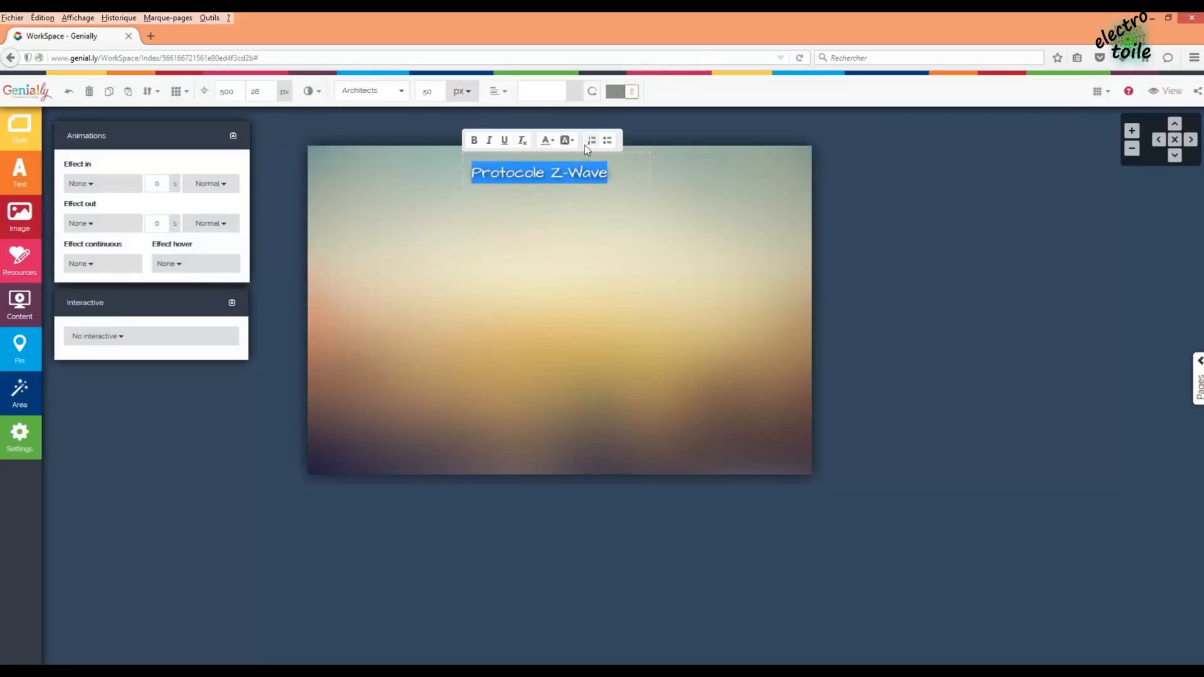
pyautogui.click(467, 94)
pyautogui.click(468, 94)
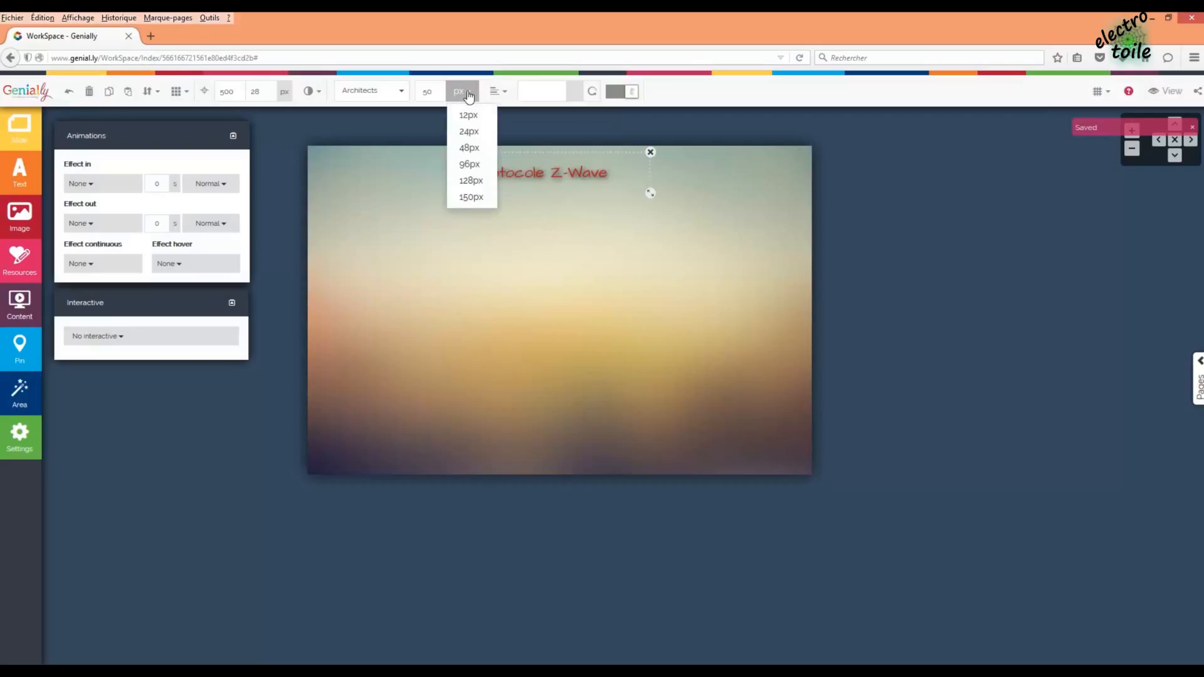
pyautogui.click(471, 164)
pyautogui.moveTo(725, 255); pyautogui.dragTo(768, 214)
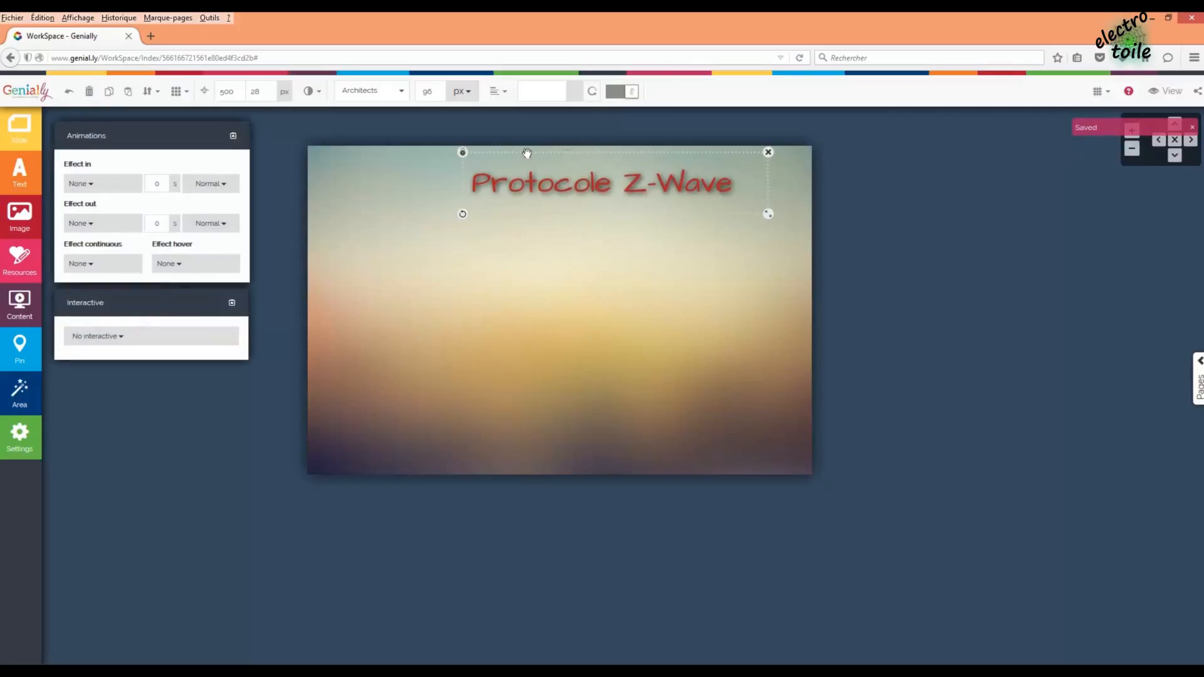
pyautogui.moveTo(526, 153); pyautogui.dragTo(568, 148)
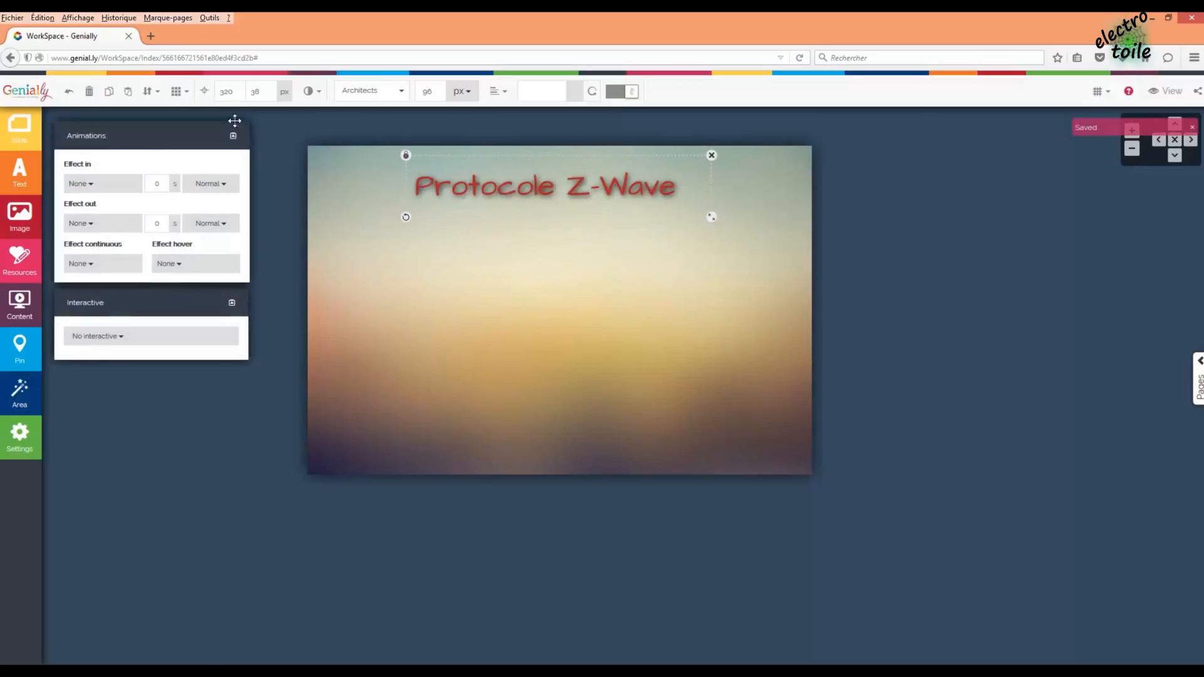
# - Snap the Protocole Z-Wave title to the Top Middle preset position
pyautogui.click(187, 92)
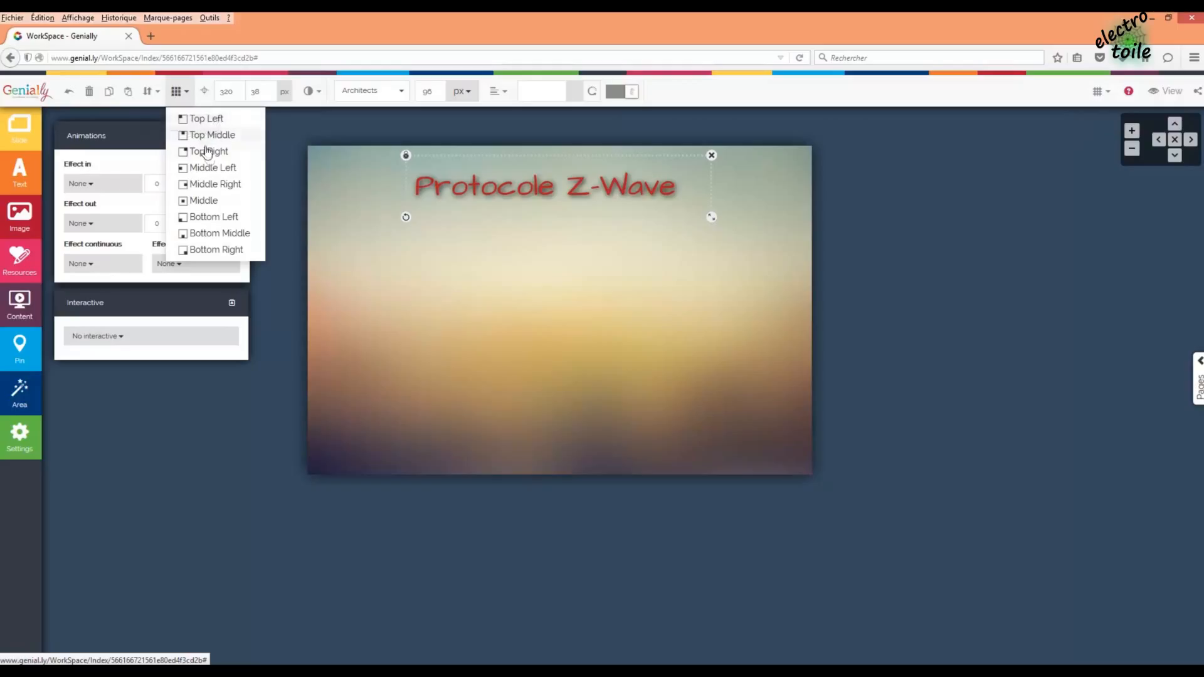
pyautogui.click(199, 120)
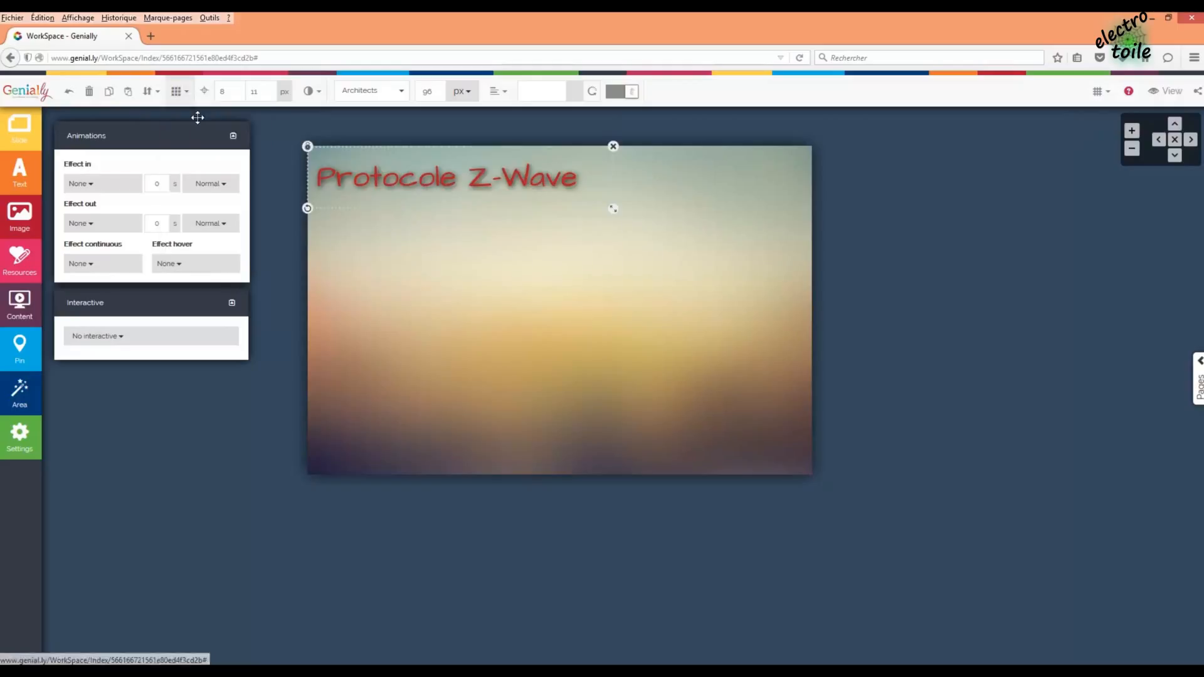
pyautogui.click(187, 92)
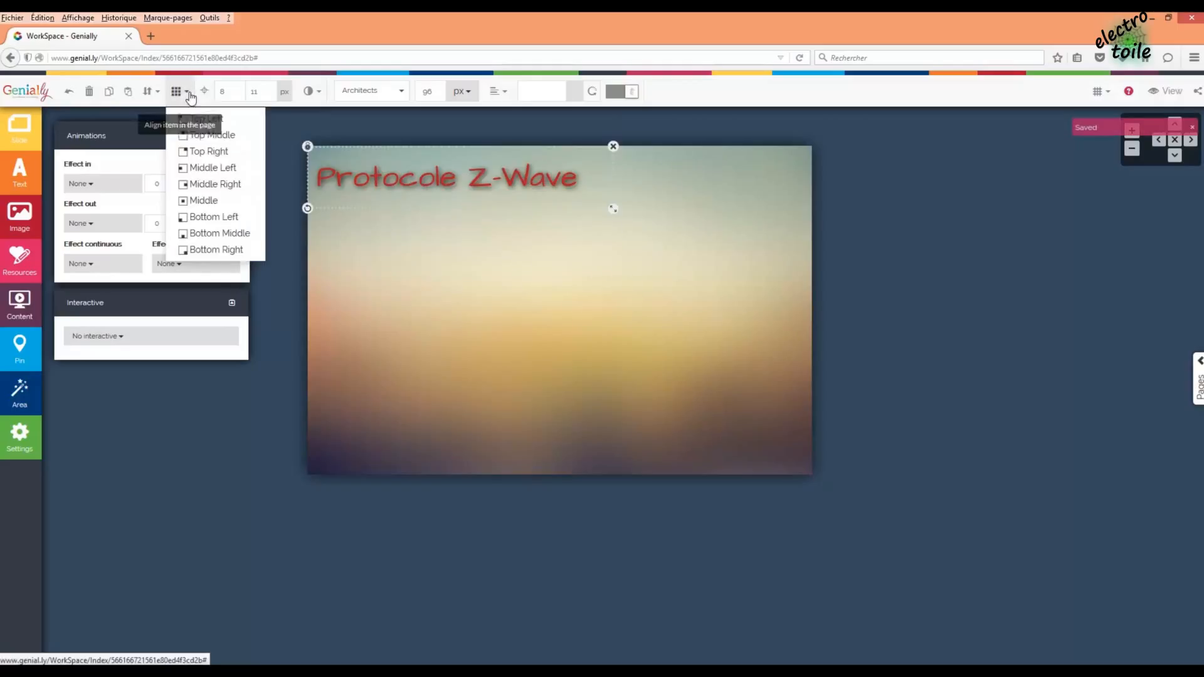
pyautogui.click(207, 200)
pyautogui.click(190, 95)
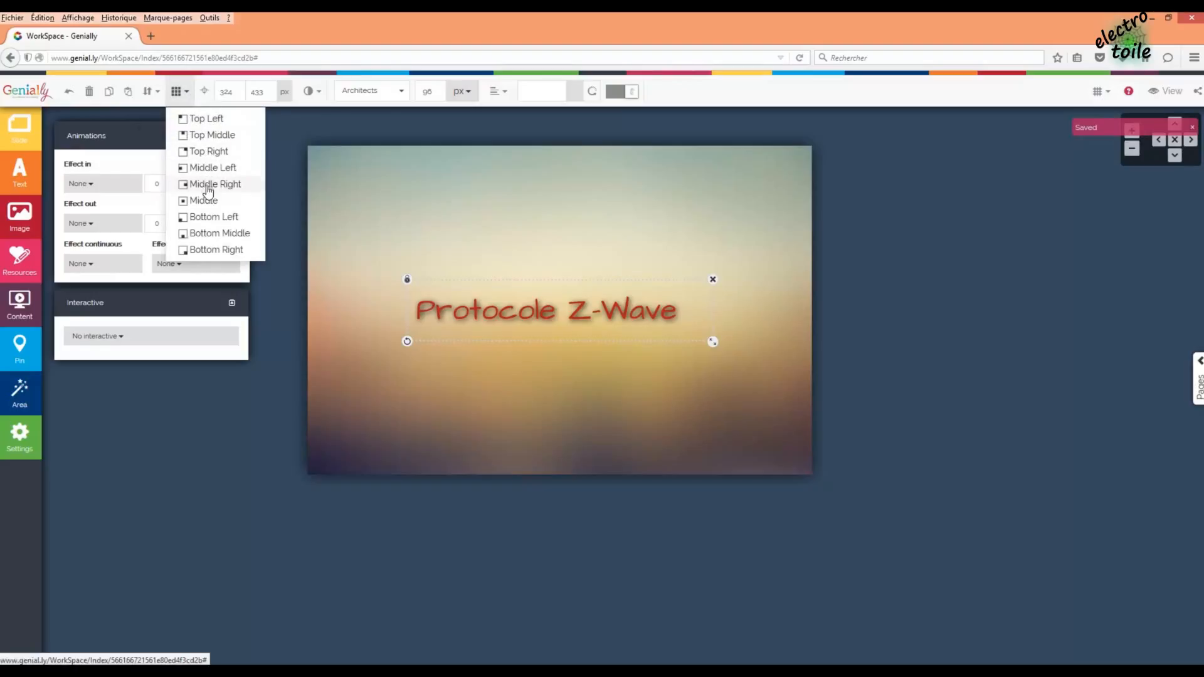
pyautogui.click(214, 135)
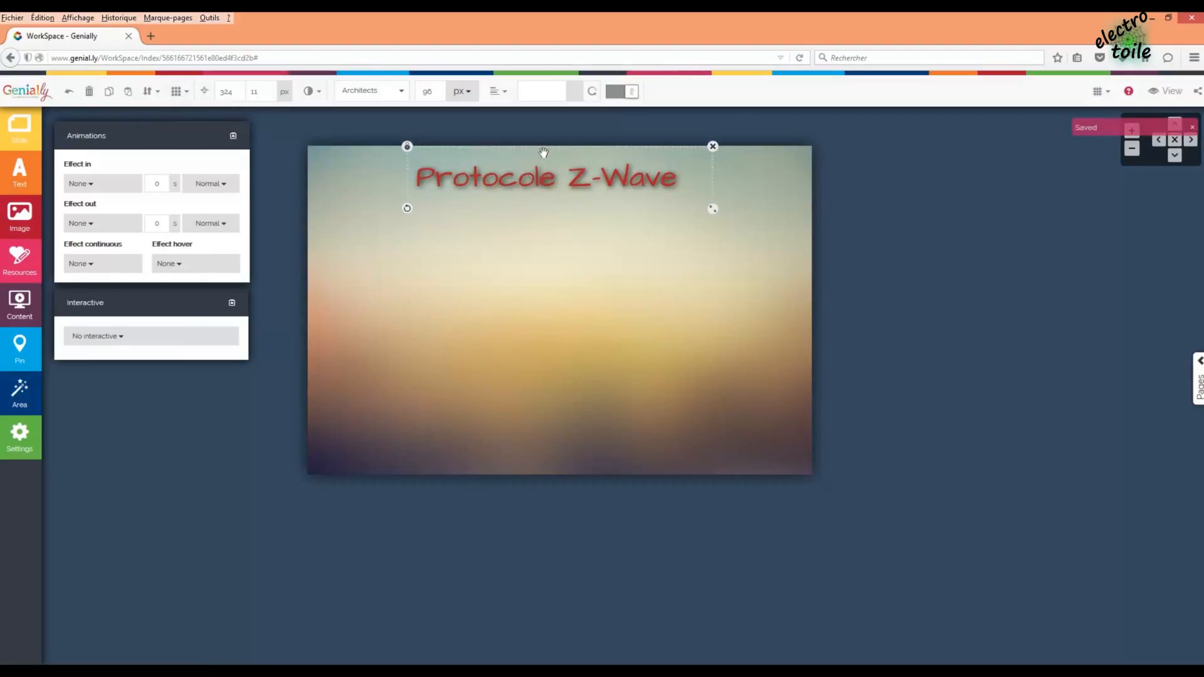
# - Set the title's text alignment to Center
pyautogui.doubleClick(564, 176)
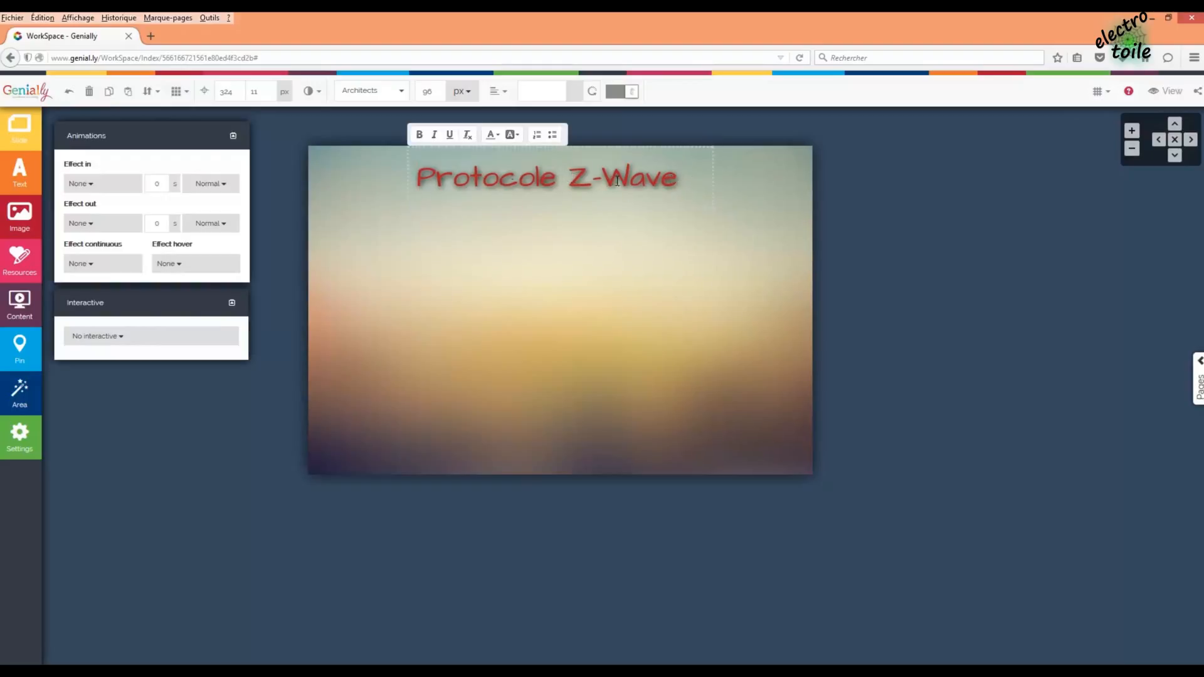
pyautogui.moveTo(677, 177); pyautogui.dragTo(416, 176)
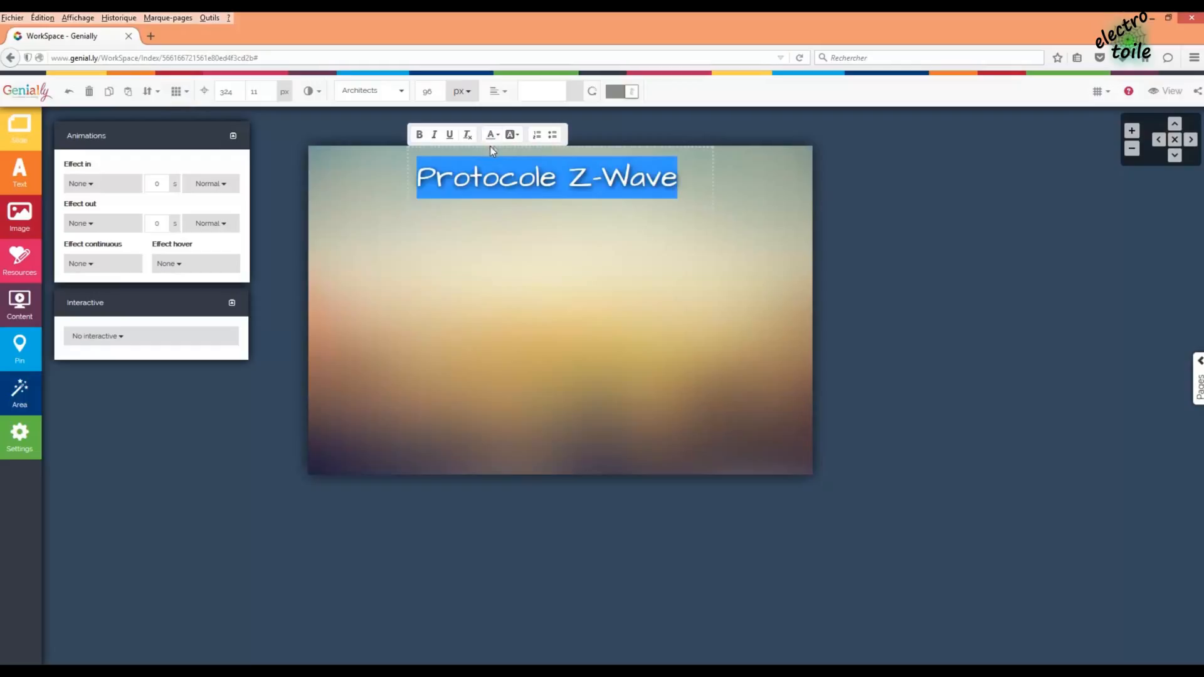
pyautogui.click(554, 224)
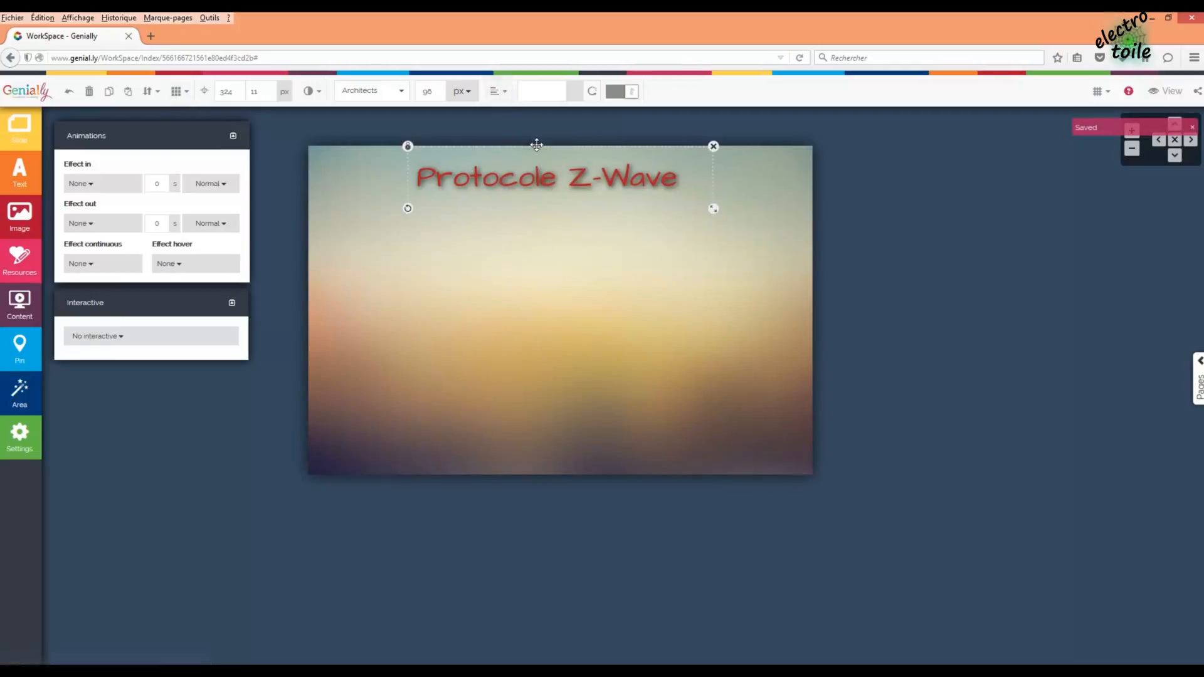
pyautogui.click(516, 110)
pyautogui.click(530, 168)
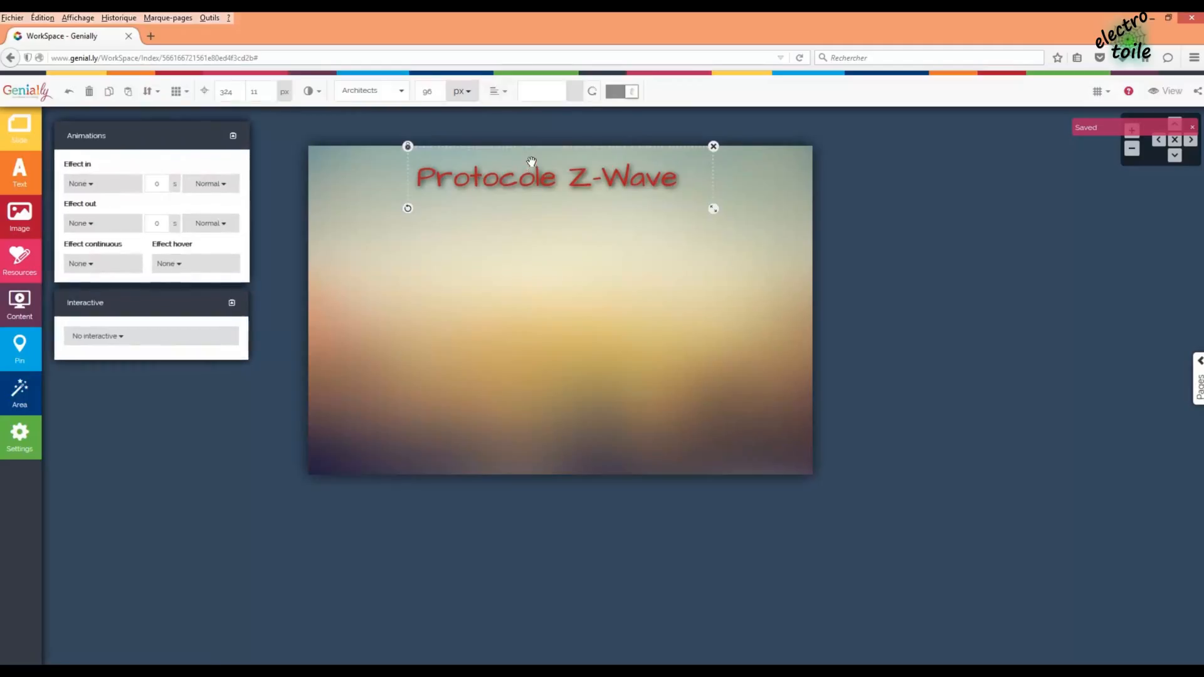
pyautogui.click(499, 92)
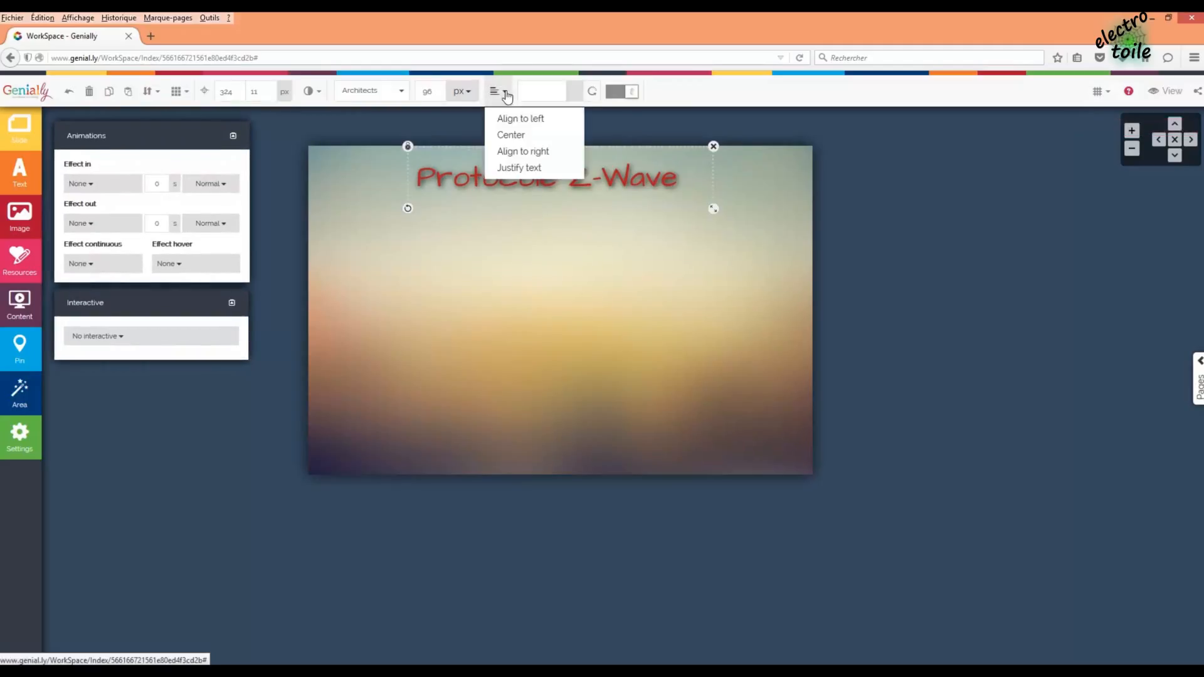
pyautogui.click(518, 135)
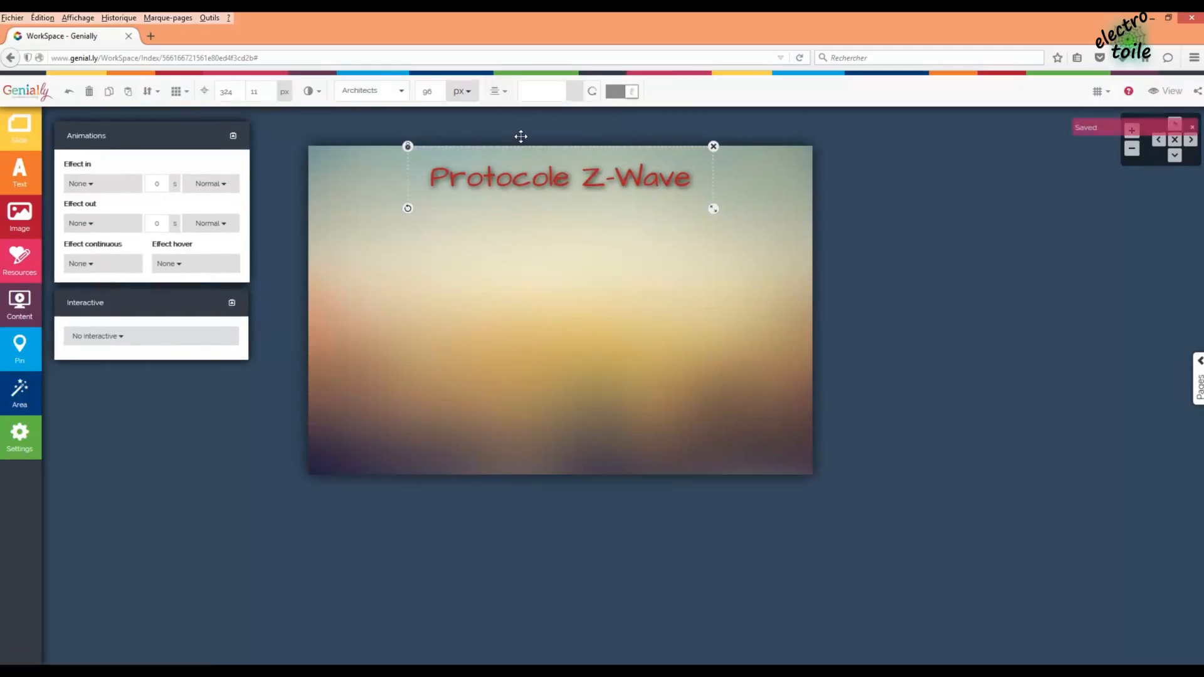
pyautogui.click(876, 183)
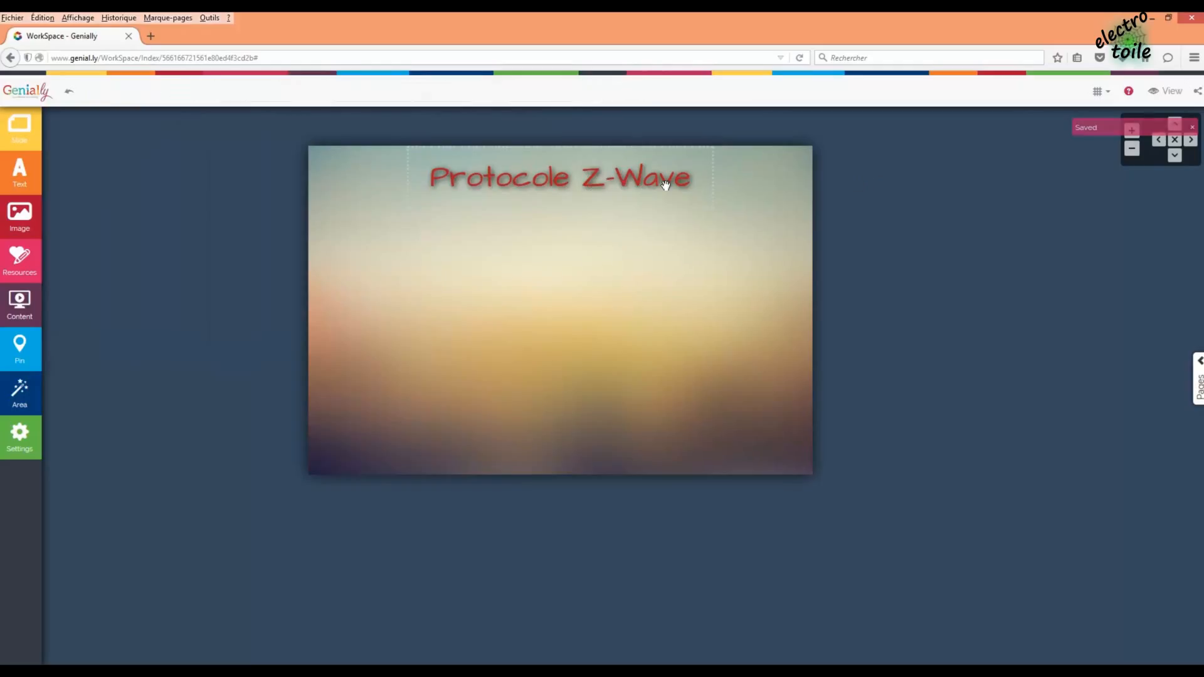
# - Underline the whole Protocole Z-Wave title text
pyautogui.click(455, 179)
pyautogui.moveTo(429, 179); pyautogui.dragTo(707, 181)
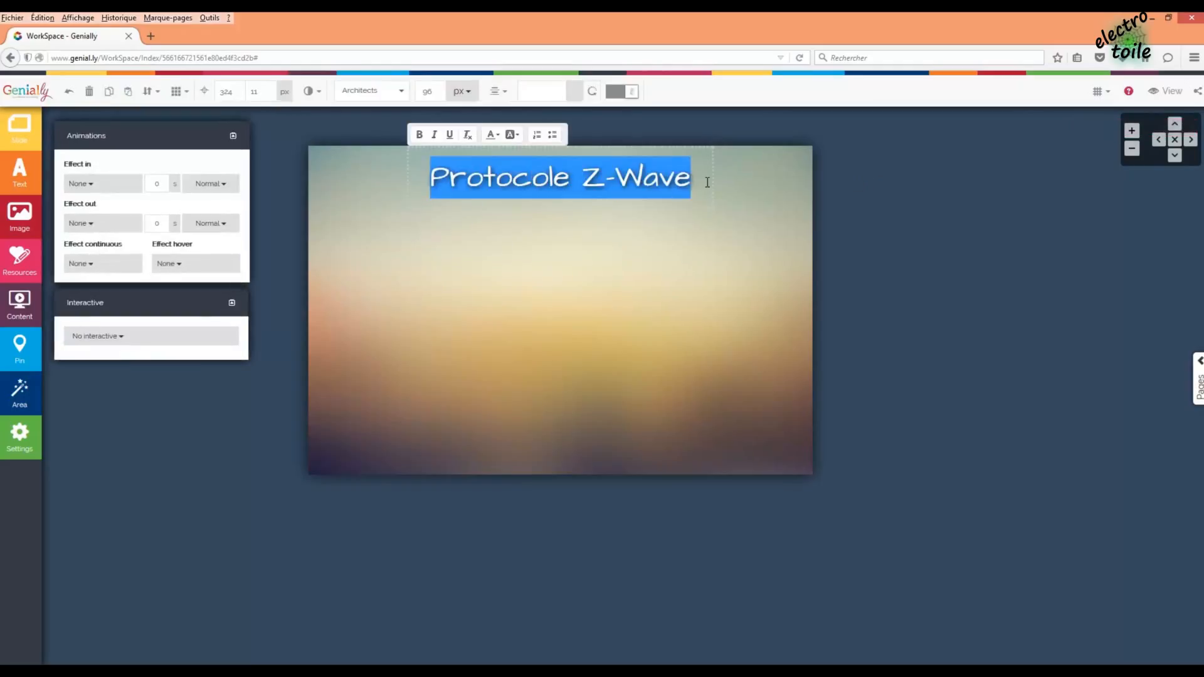
pyautogui.click(450, 135)
pyautogui.click(760, 197)
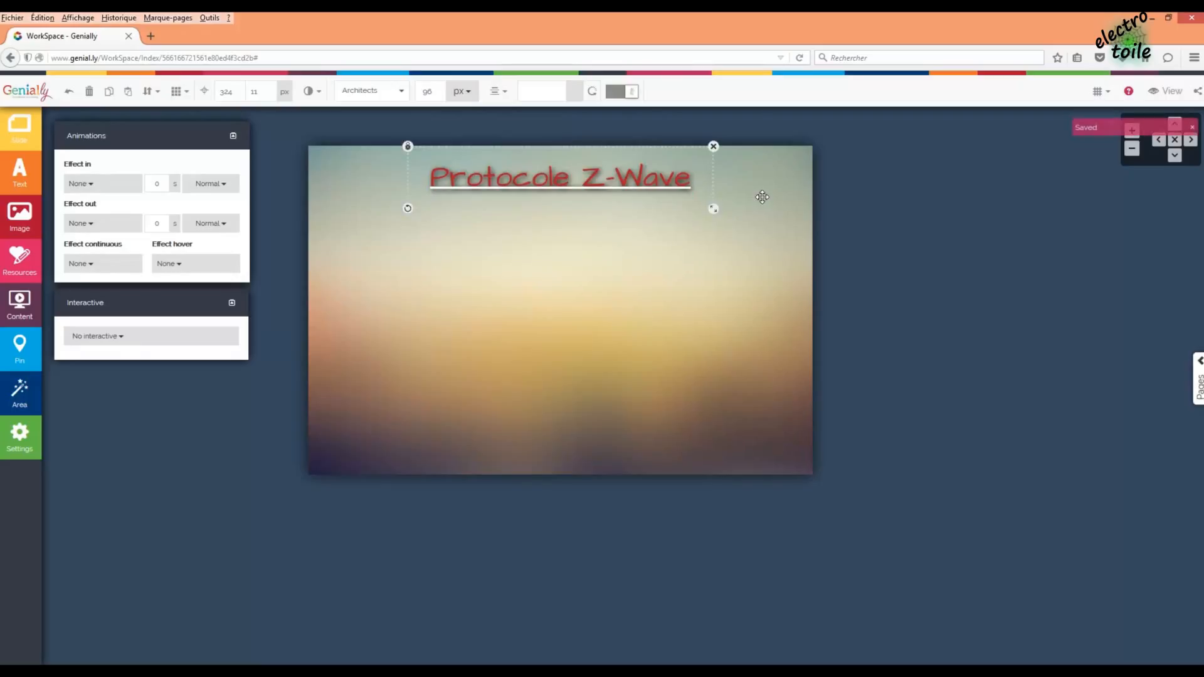
# - Colour the title text Fire Brick red
pyautogui.click(425, 176)
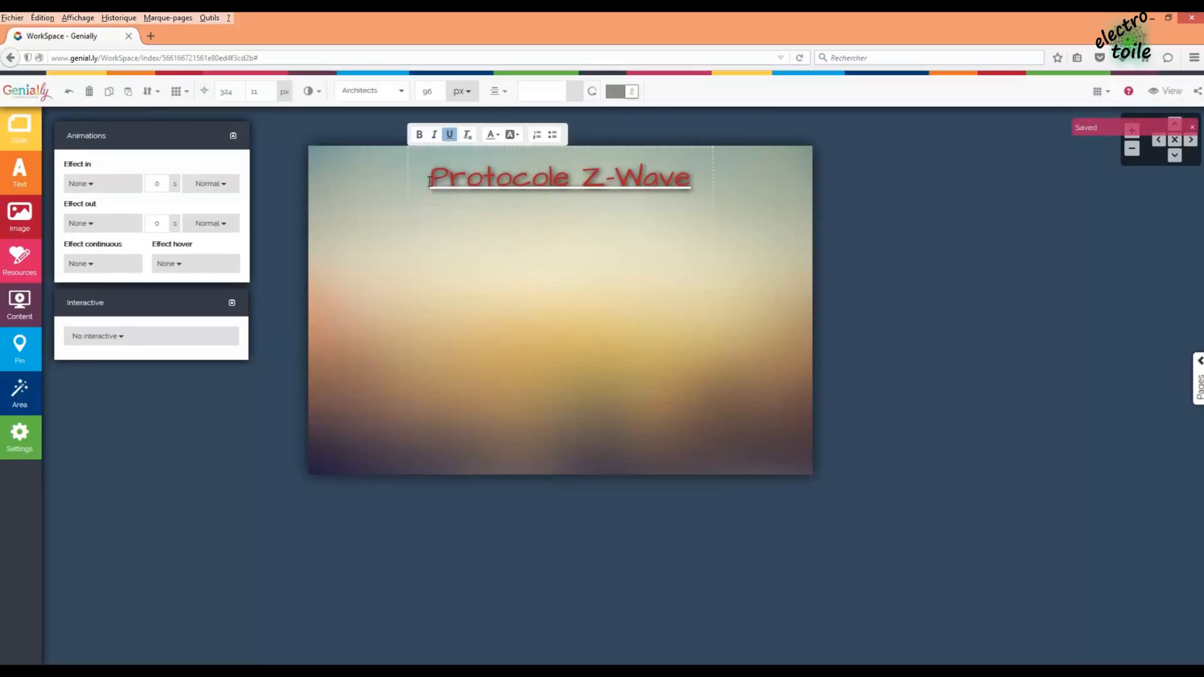
pyautogui.moveTo(428, 181); pyautogui.dragTo(708, 187)
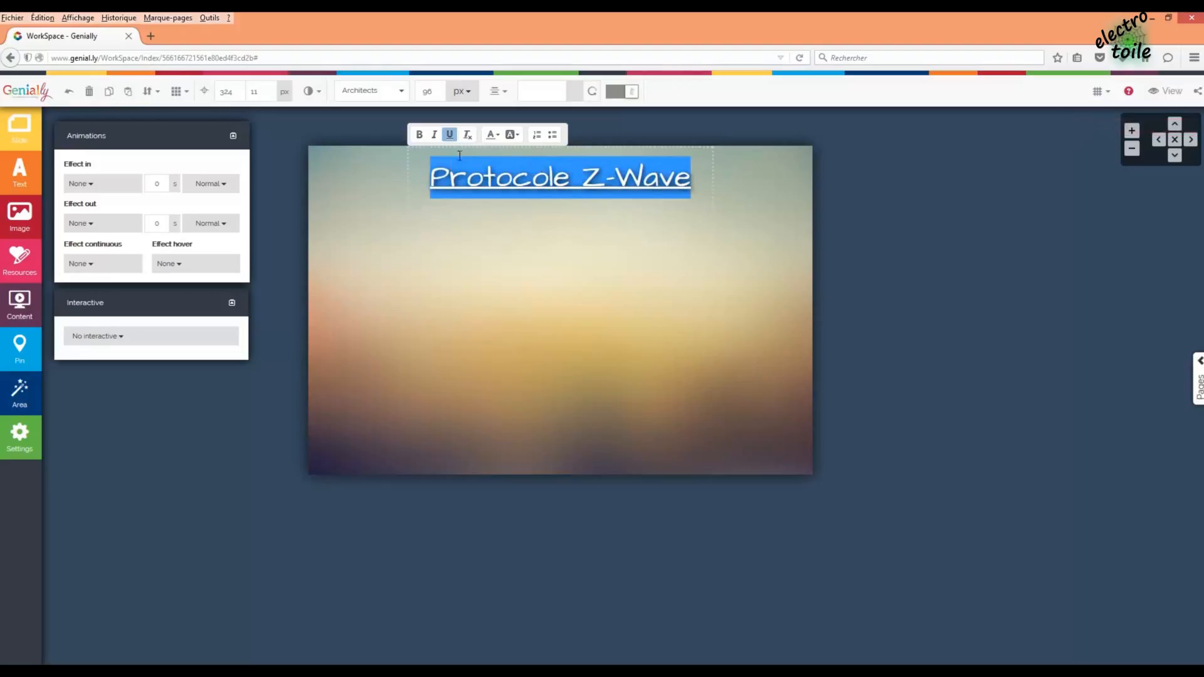
pyautogui.click(496, 135)
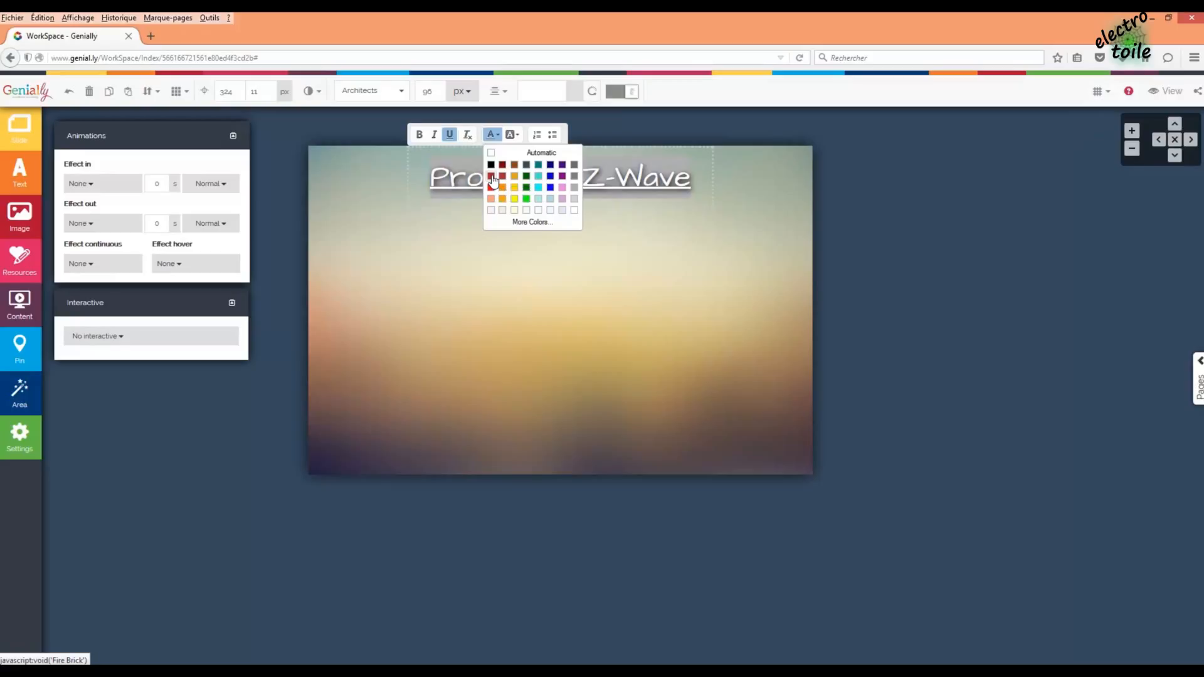
pyautogui.click(492, 176)
pyautogui.click(740, 190)
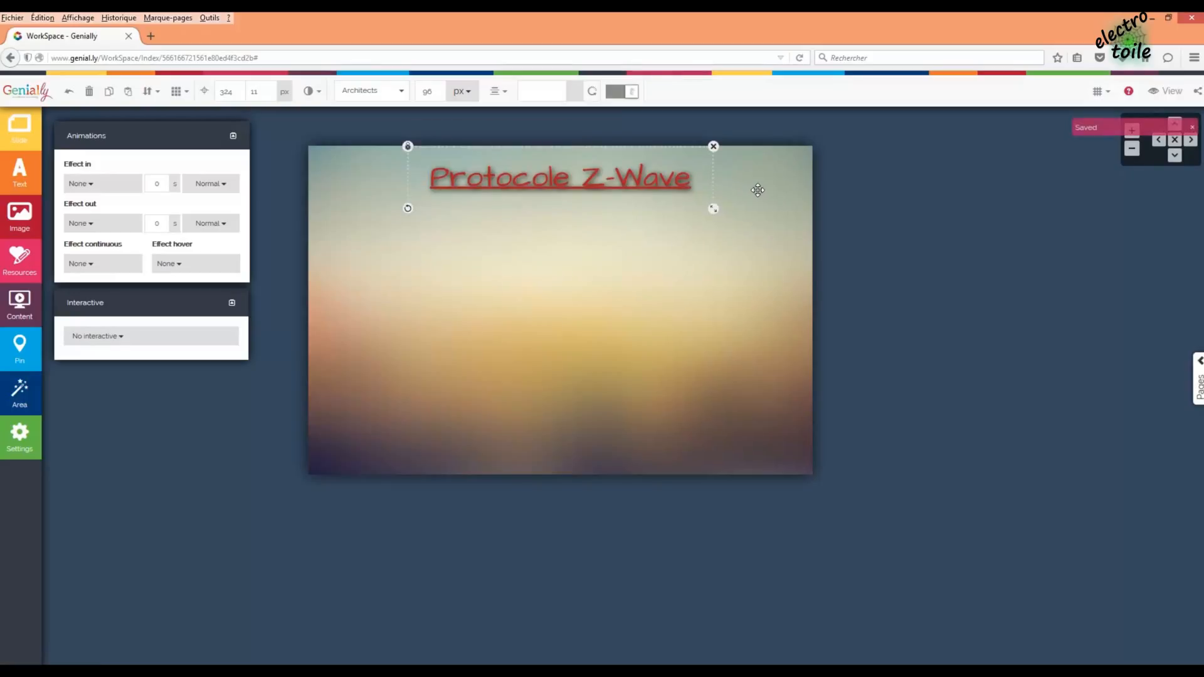
pyautogui.click(766, 193)
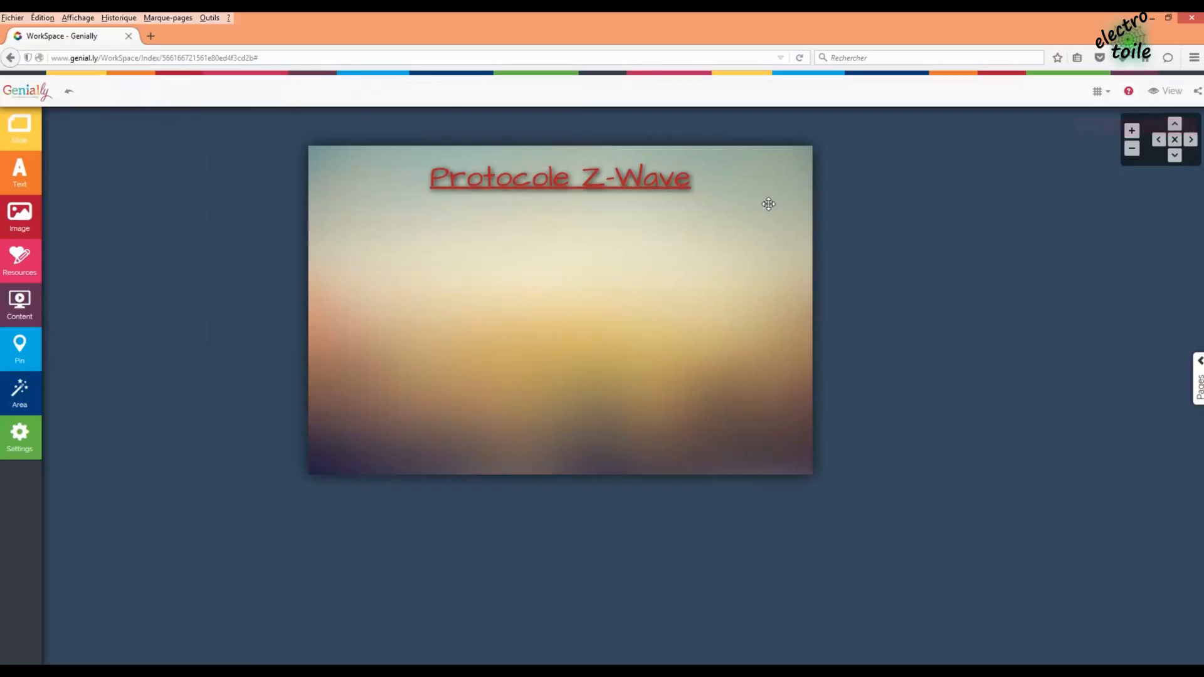
pyautogui.click(627, 193)
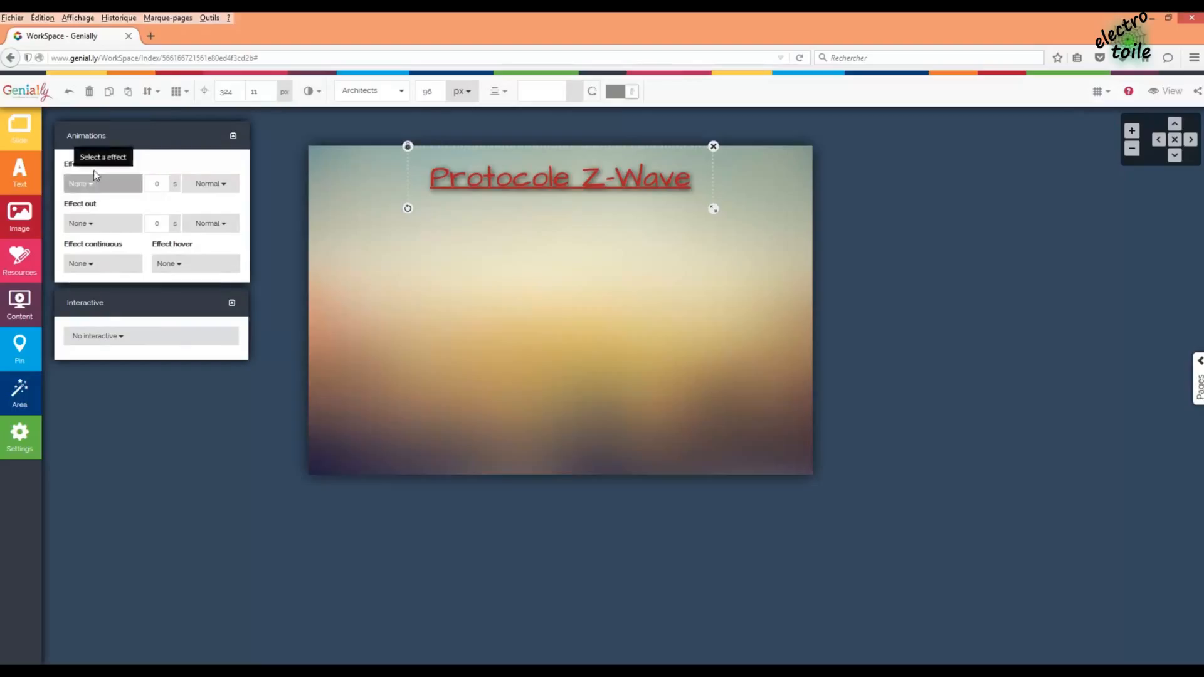
# - Set the title's Effect in to fadeIn, keeping the duration at 0
pyautogui.click(95, 188)
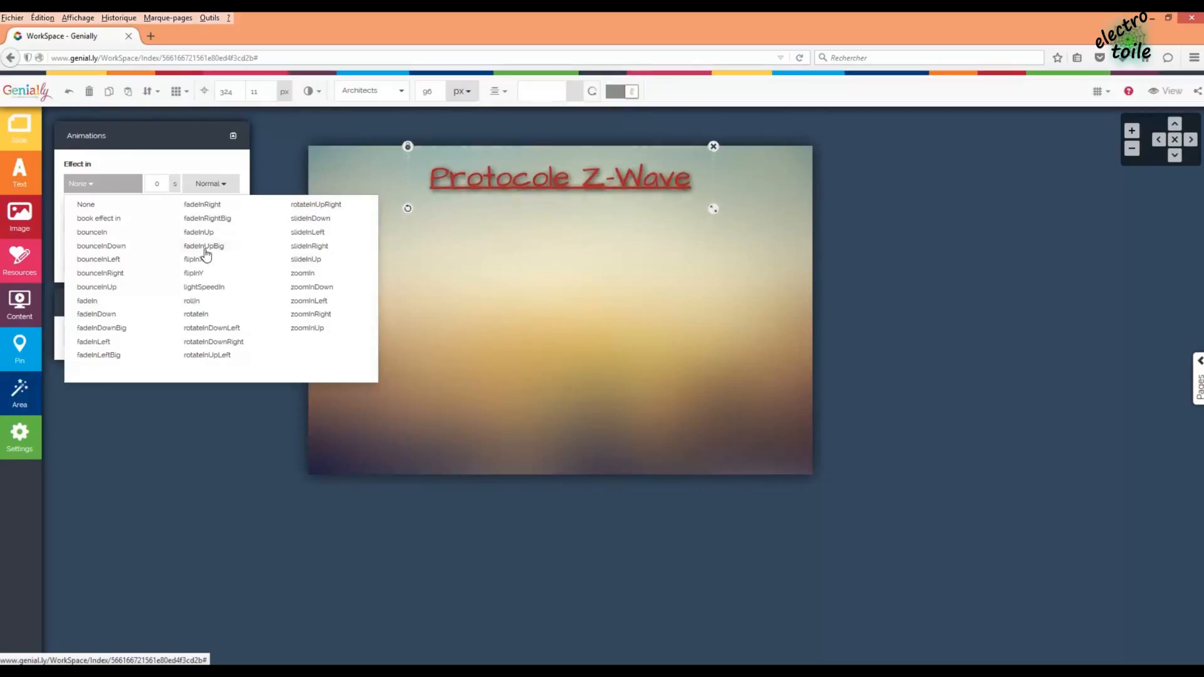
pyautogui.click(87, 301)
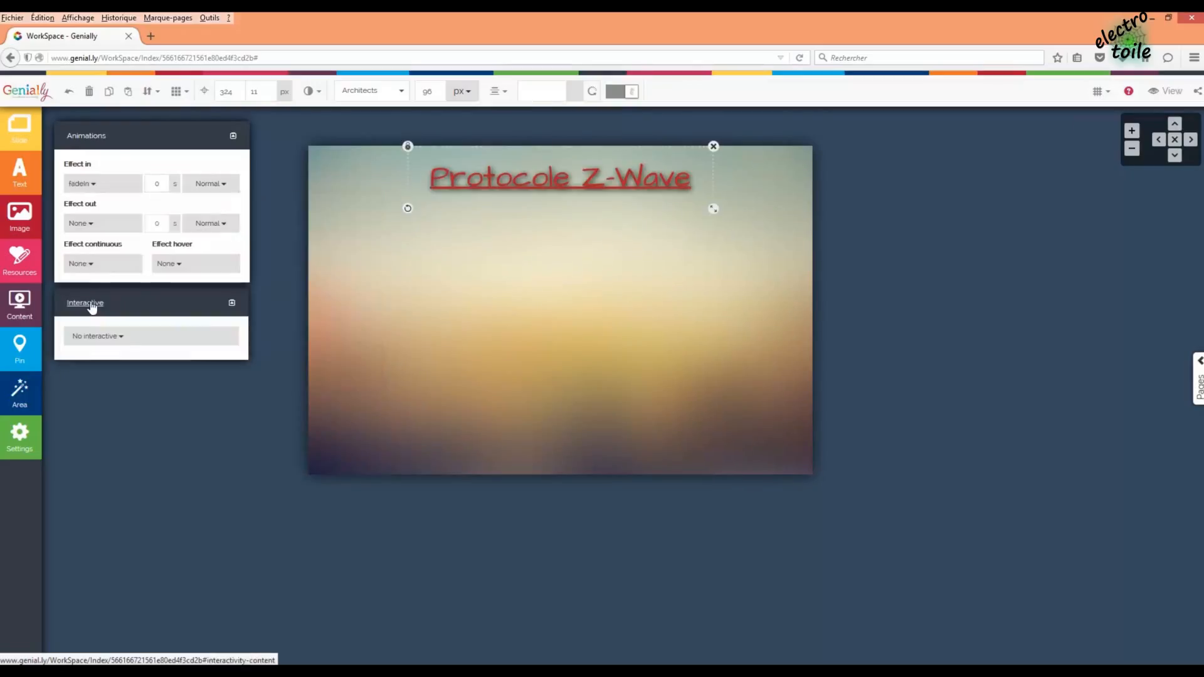
pyautogui.doubleClick(157, 183)
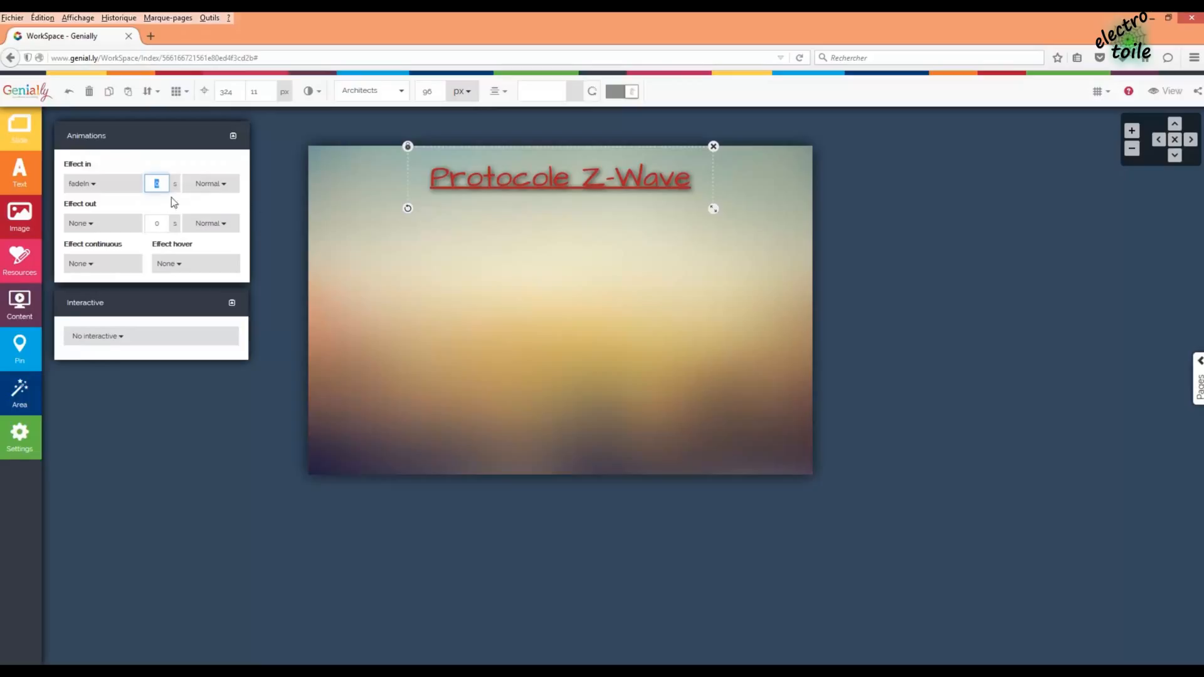
pyautogui.click(173, 204)
pyautogui.click(387, 262)
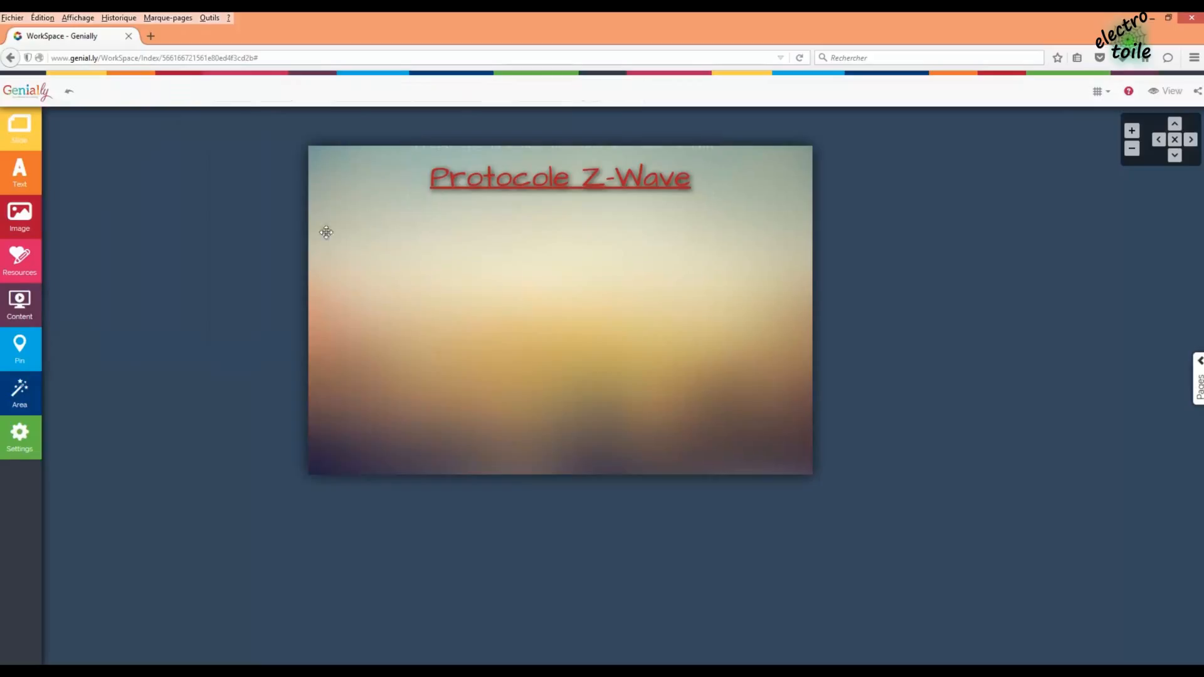
pyautogui.click(455, 189)
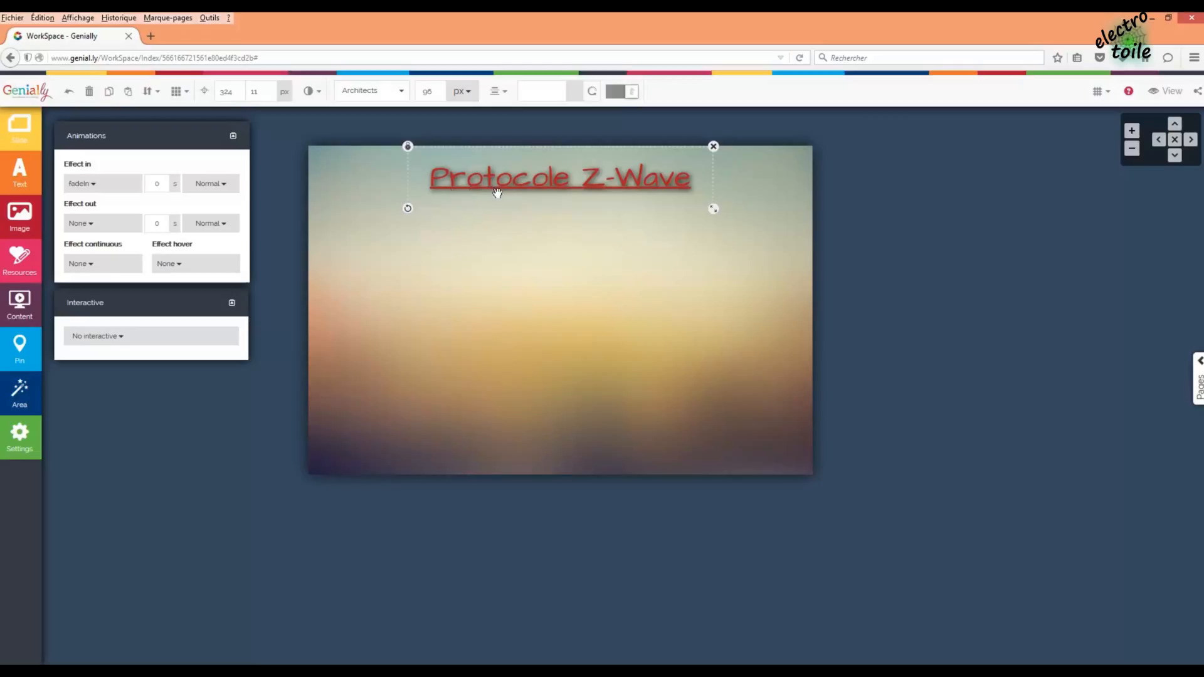
# - Copy and paste the title, placing the duplicate at Middle just below it
pyautogui.click(543, 209)
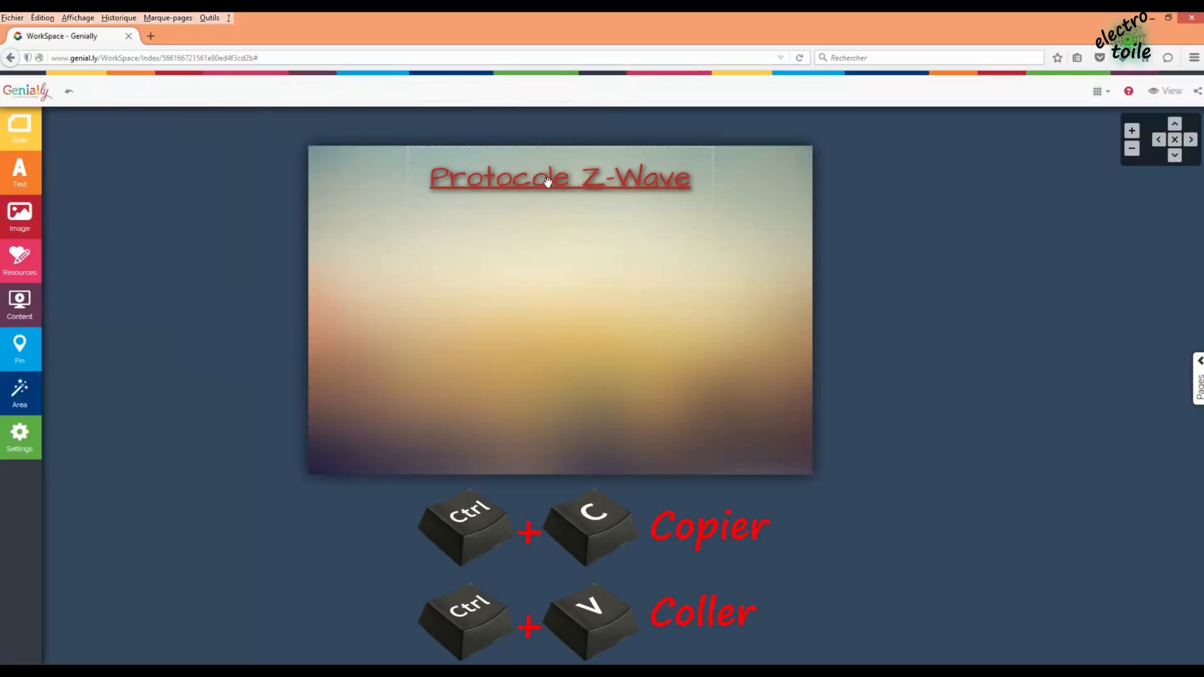
pyautogui.click(547, 182)
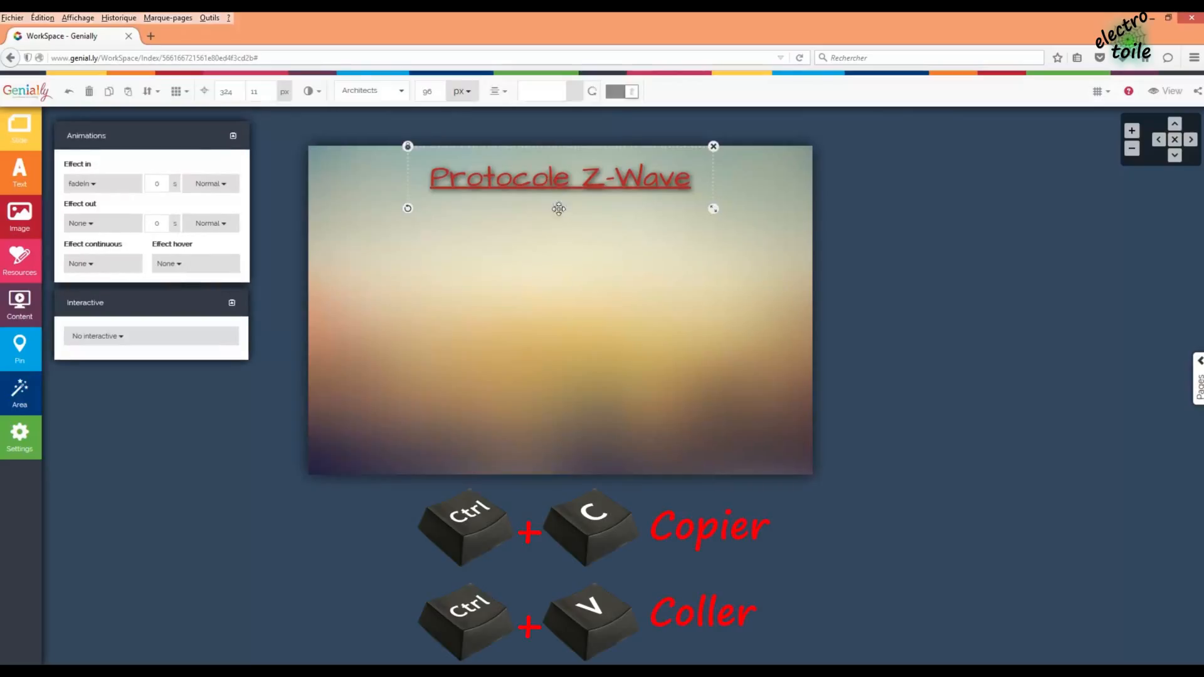
pyautogui.hotkey('ctrl', 'c')
pyautogui.hotkey('ctrl', 'v')
pyautogui.moveTo(562, 196); pyautogui.dragTo(650, 261)
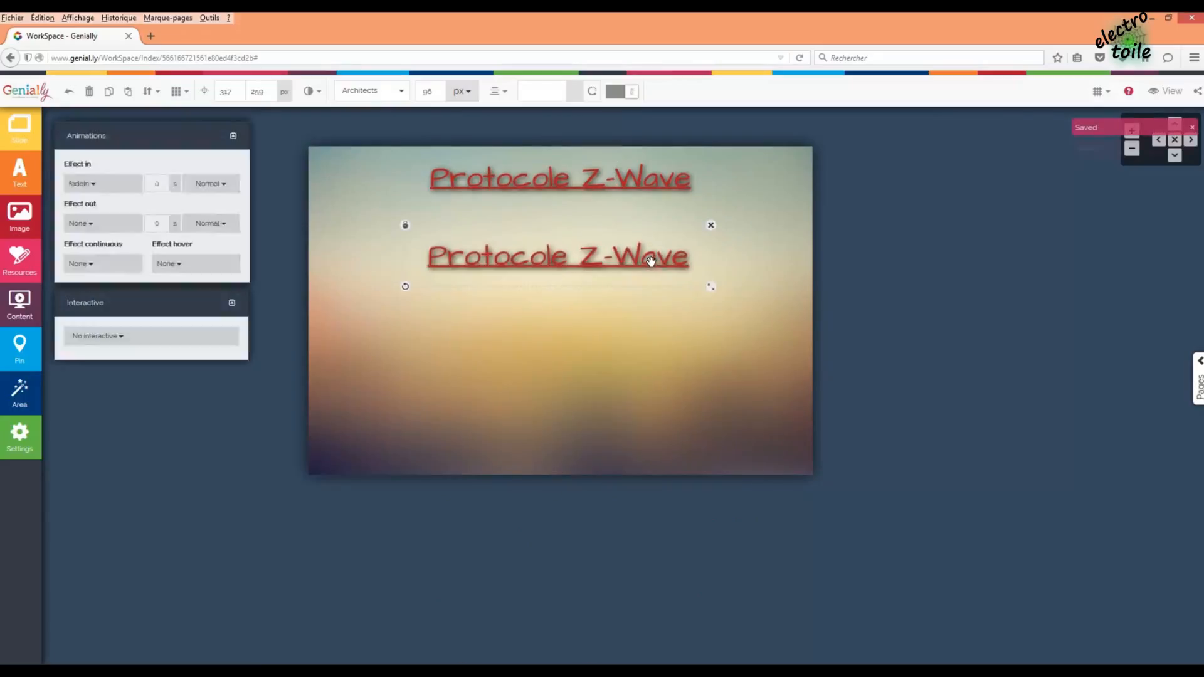
pyautogui.click(189, 95)
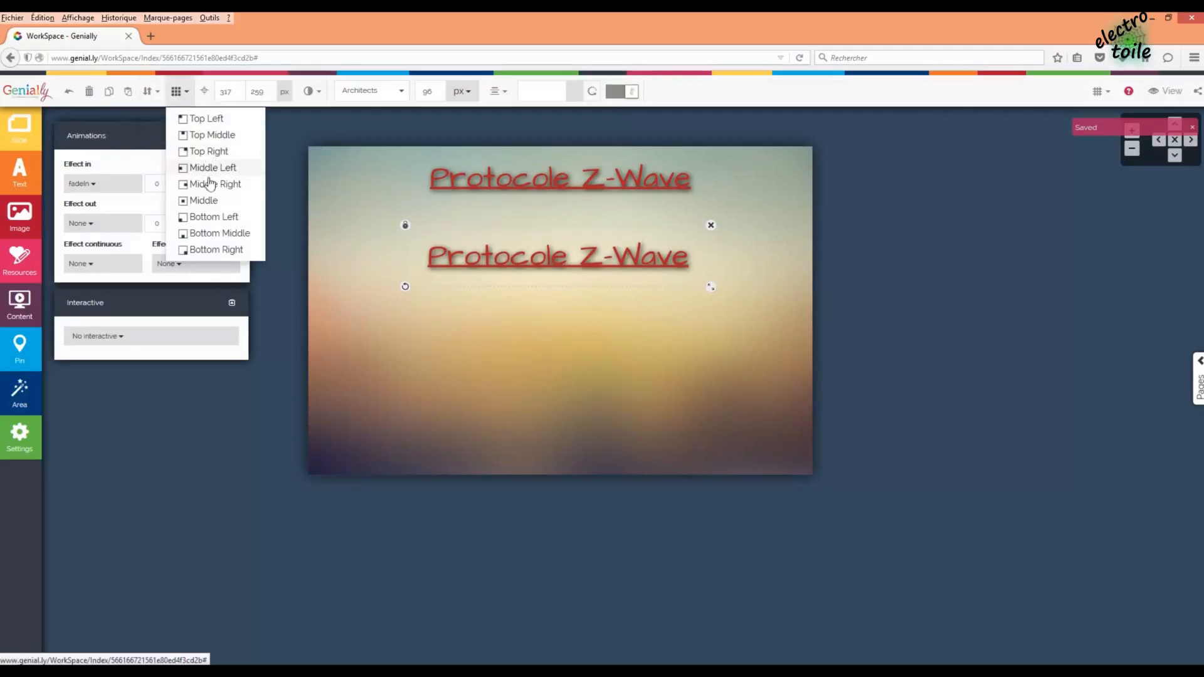
pyautogui.click(204, 199)
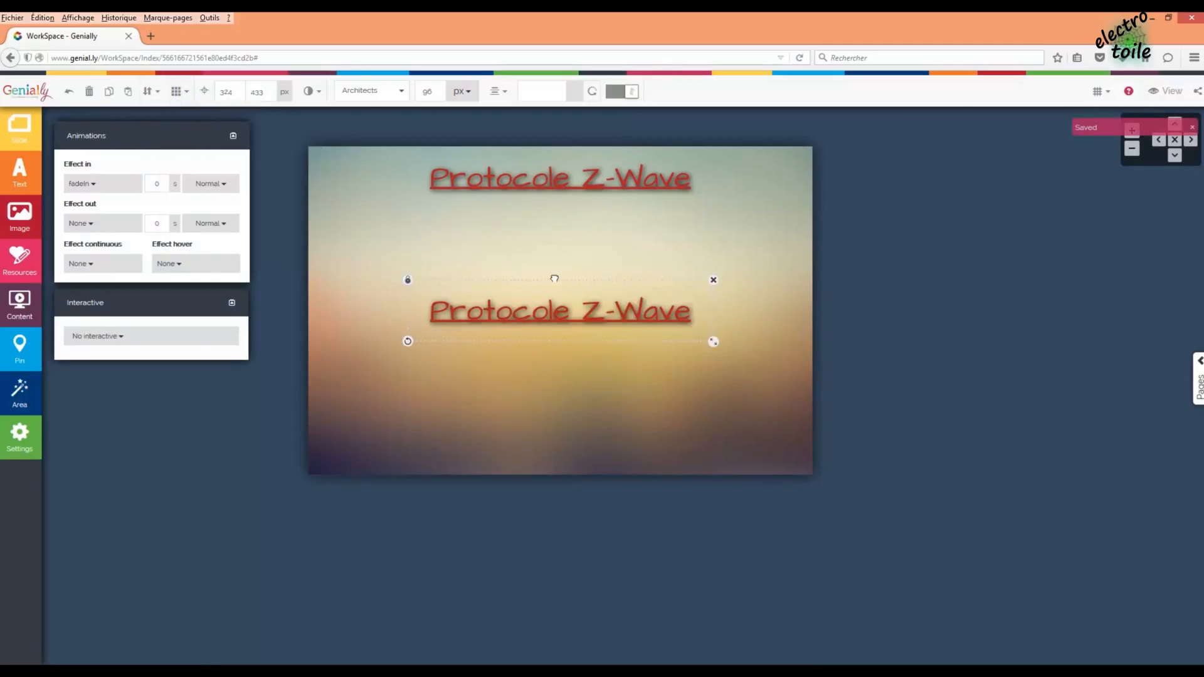
pyautogui.moveTo(554, 277); pyautogui.dragTo(552, 254)
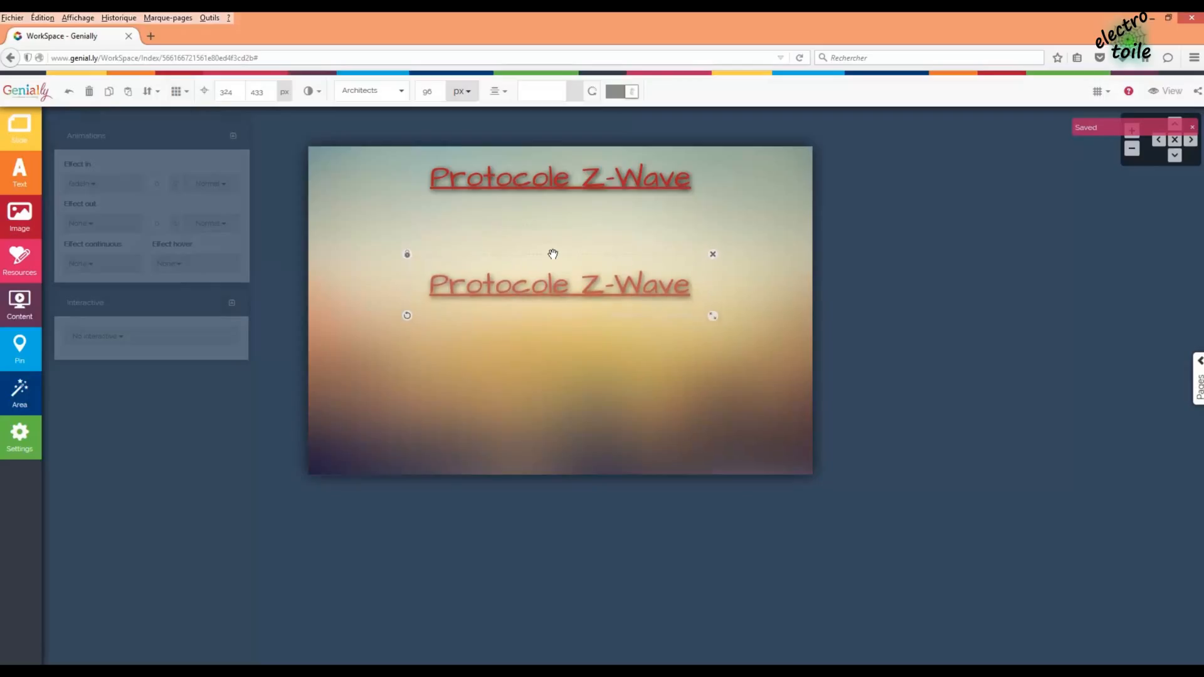
# - Delete the duplicate's text and start typing 'I. P' in its place
pyautogui.doubleClick(440, 284)
pyautogui.moveTo(430, 286); pyautogui.dragTo(692, 296)
pyautogui.press('BackSpace')
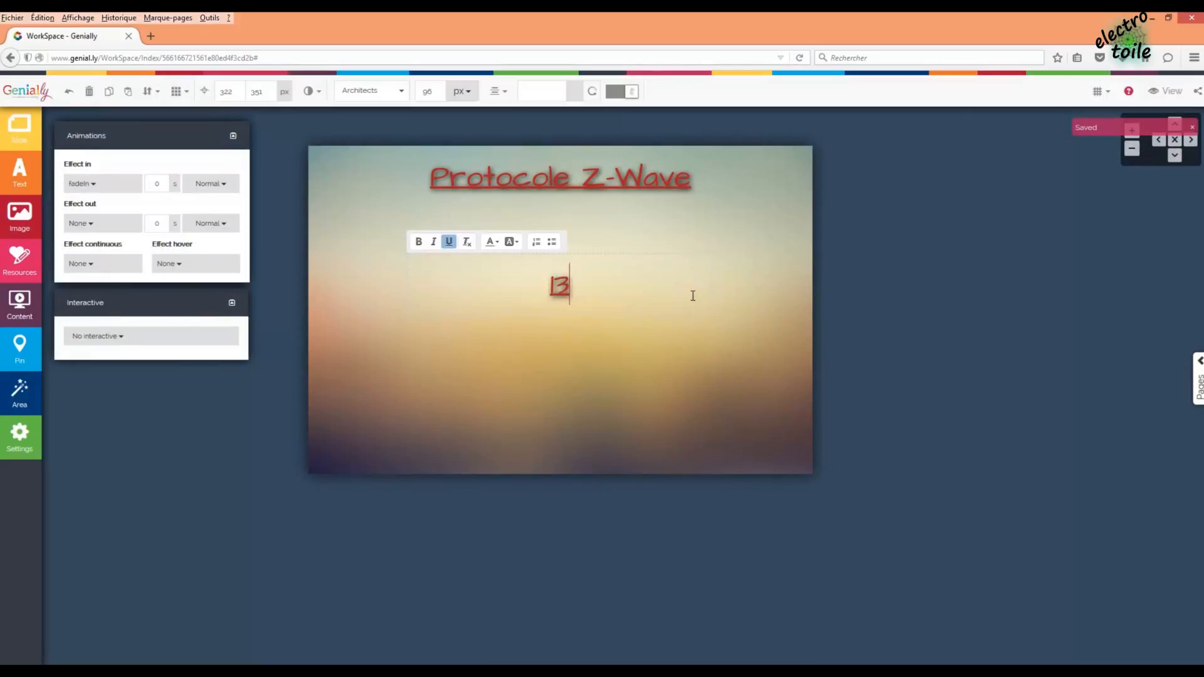
pyautogui.write('I.')
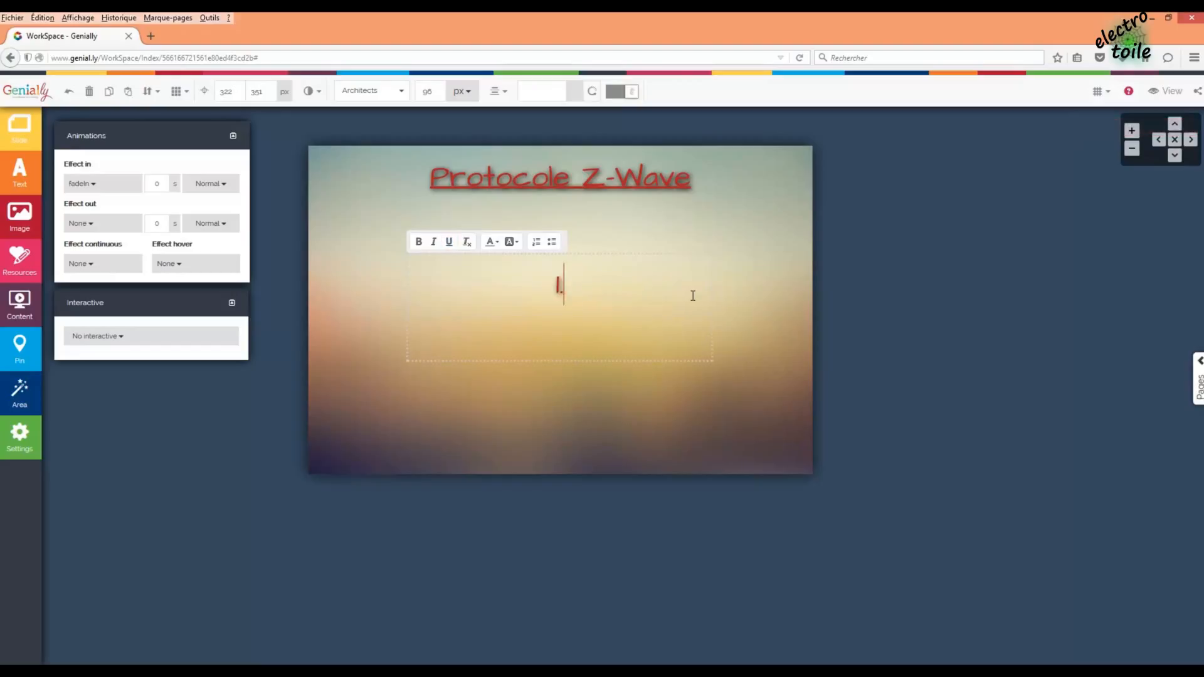
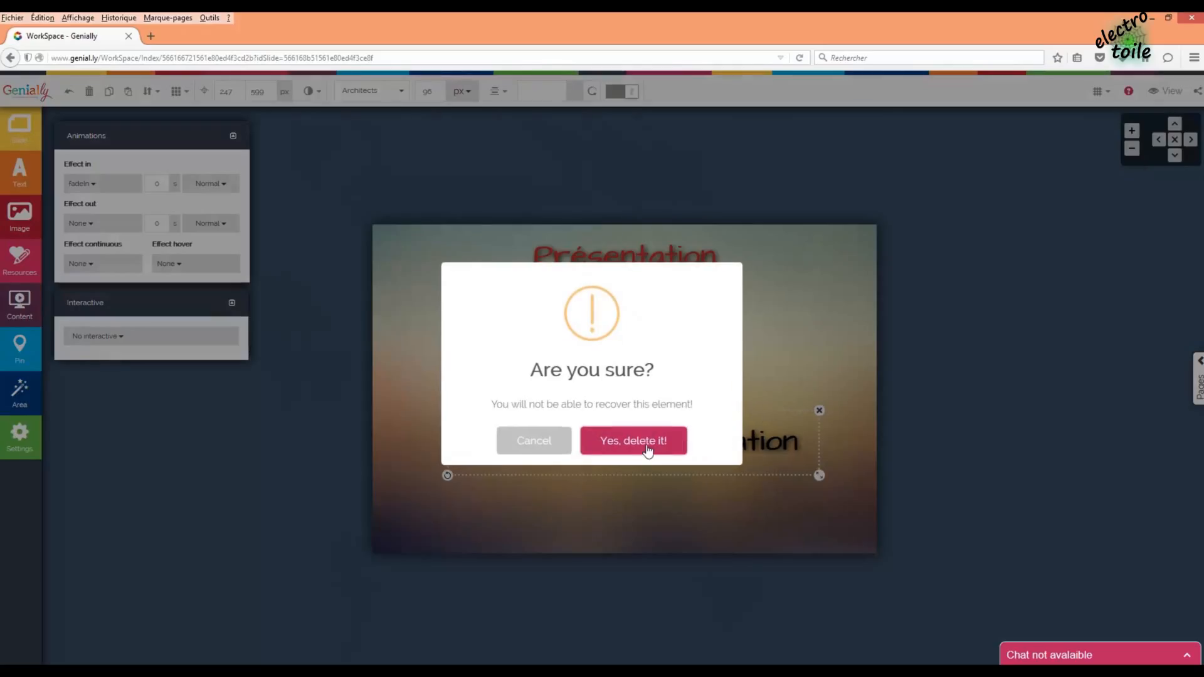
# - Confirm deleting the extra text element and move the 1. Présentation box up and left
pyautogui.click(646, 441)
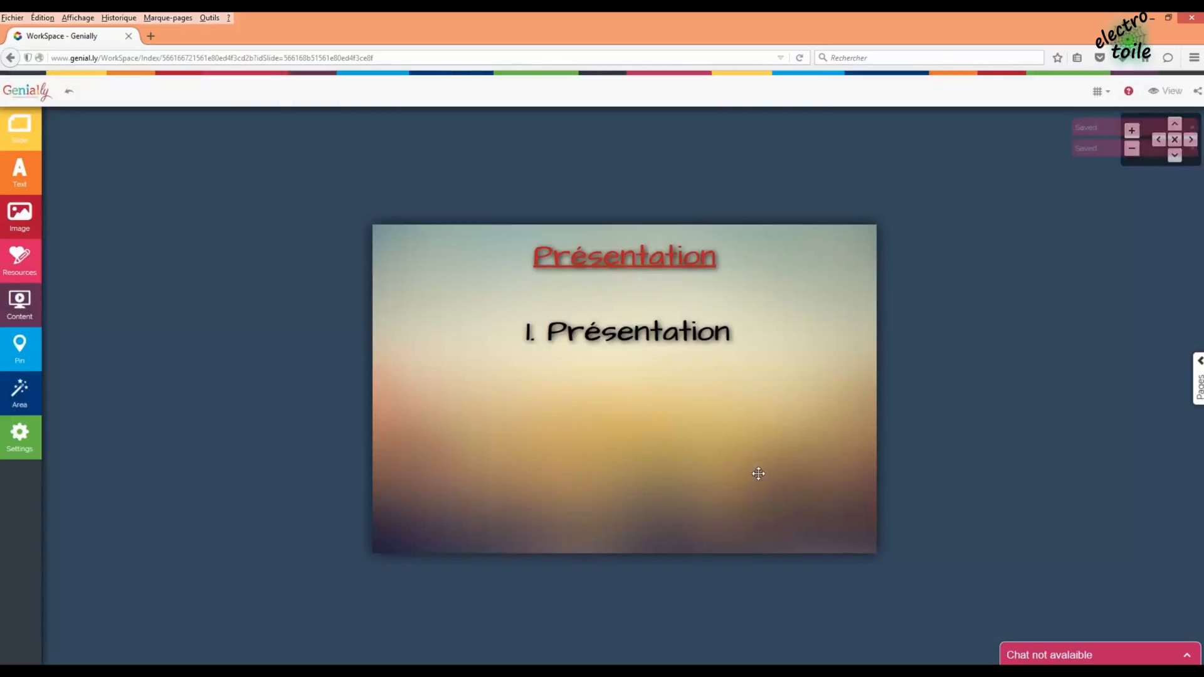
pyautogui.click(628, 338)
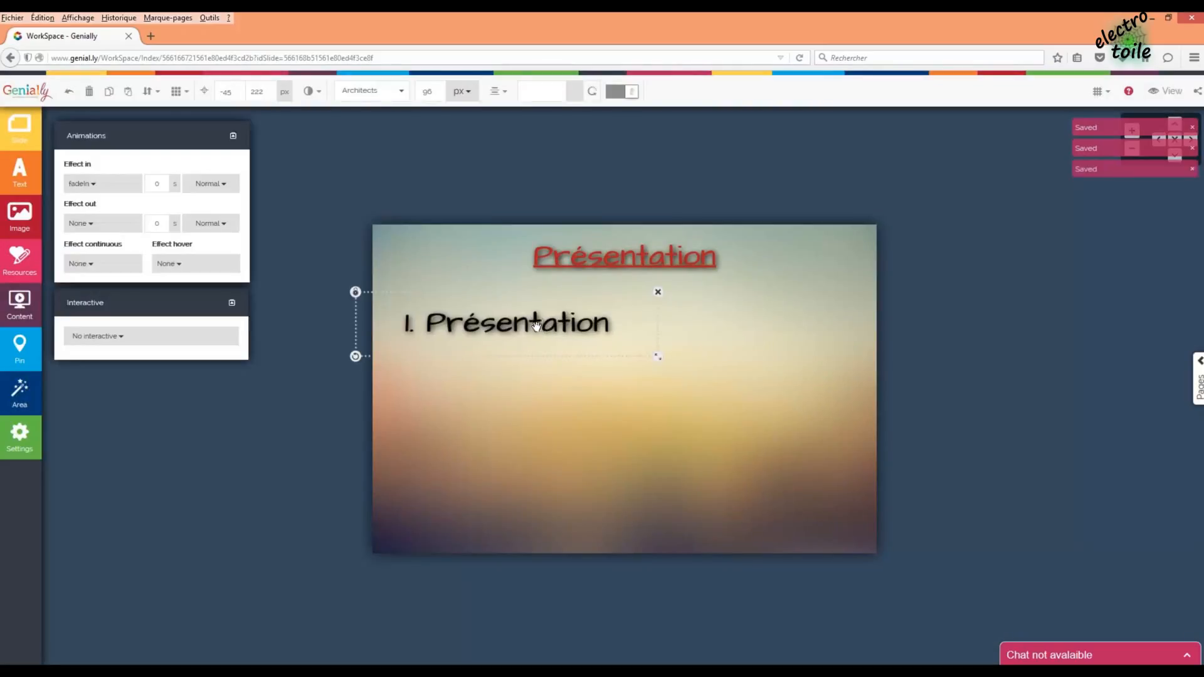
pyautogui.moveTo(534, 333); pyautogui.dragTo(525, 320)
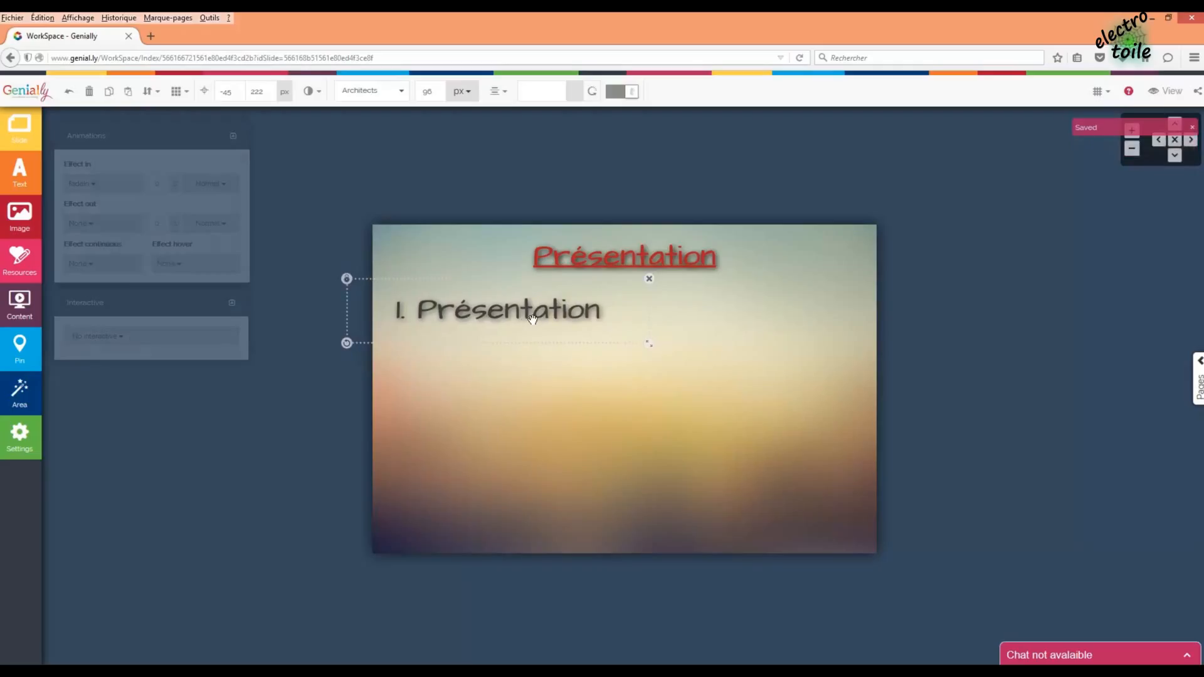
# - Replace the box's text '1. Présentation' with 'Protocole radio'
pyautogui.doubleClick(614, 318)
pyautogui.moveTo(620, 319); pyautogui.dragTo(368, 314)
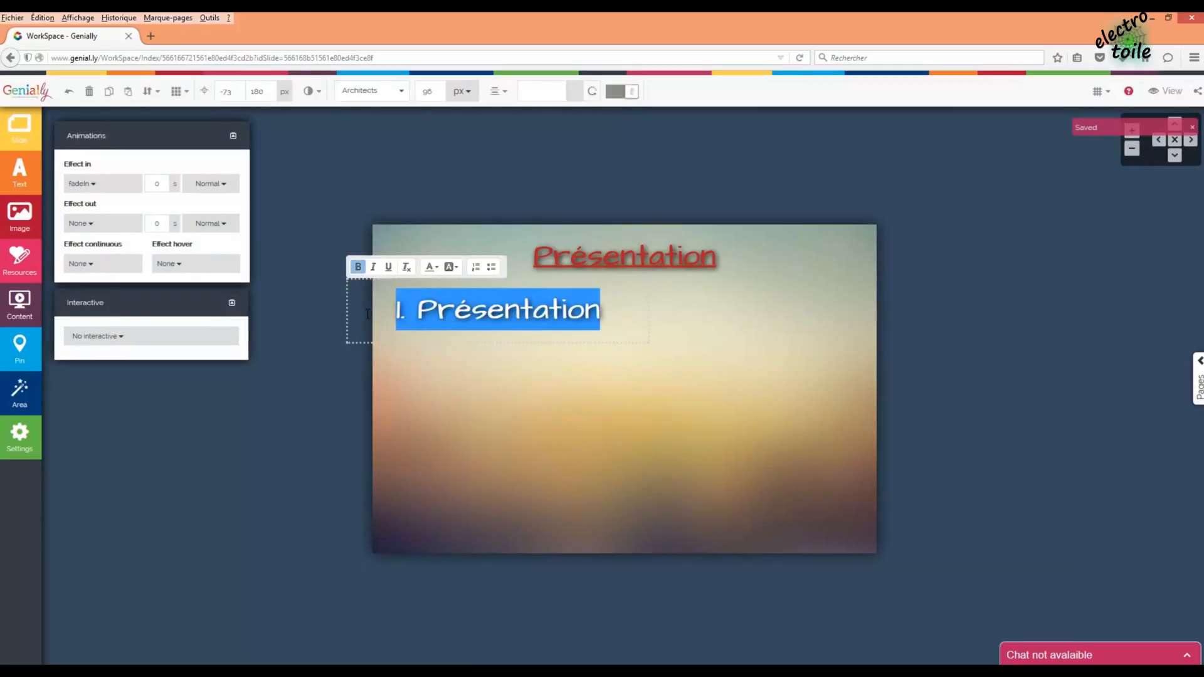
pyautogui.write('P')
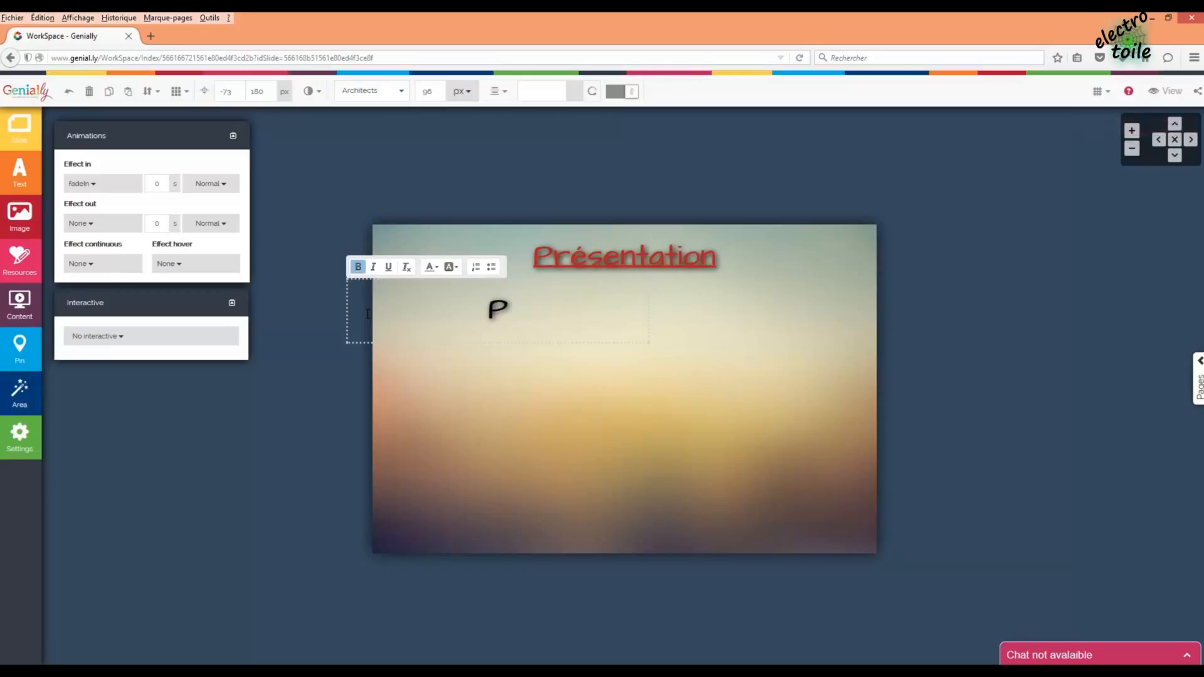
pyautogui.write('rotocole R')
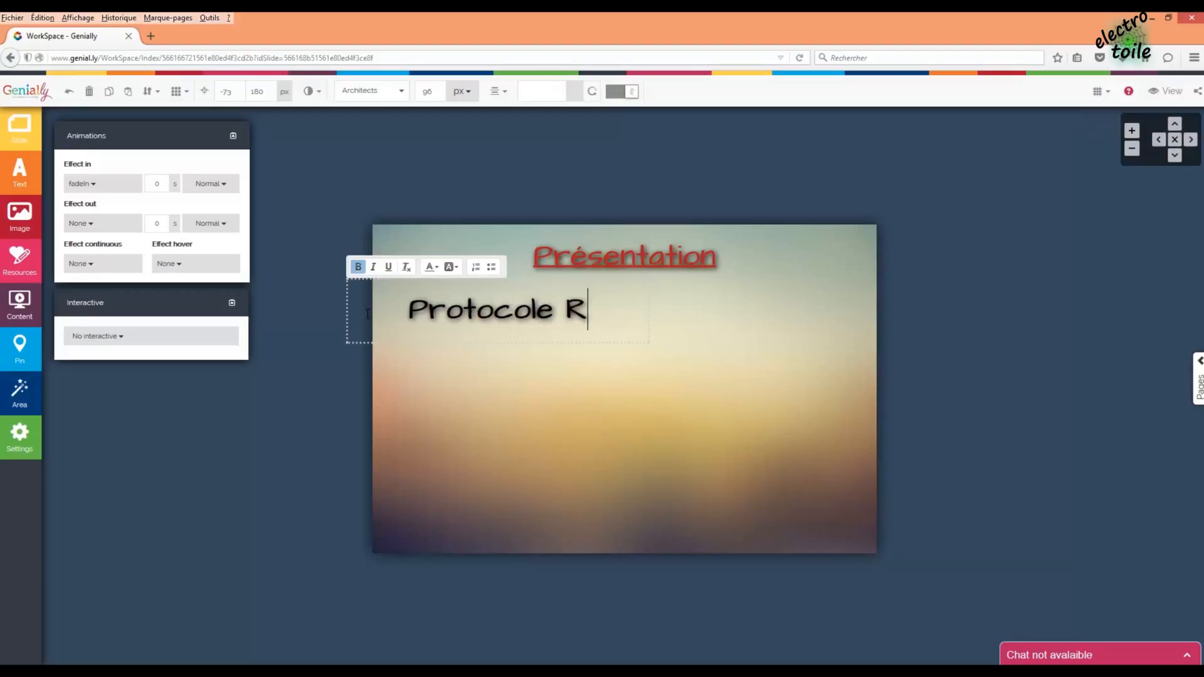
pyautogui.press('BackSpace')
pyautogui.write('ard')
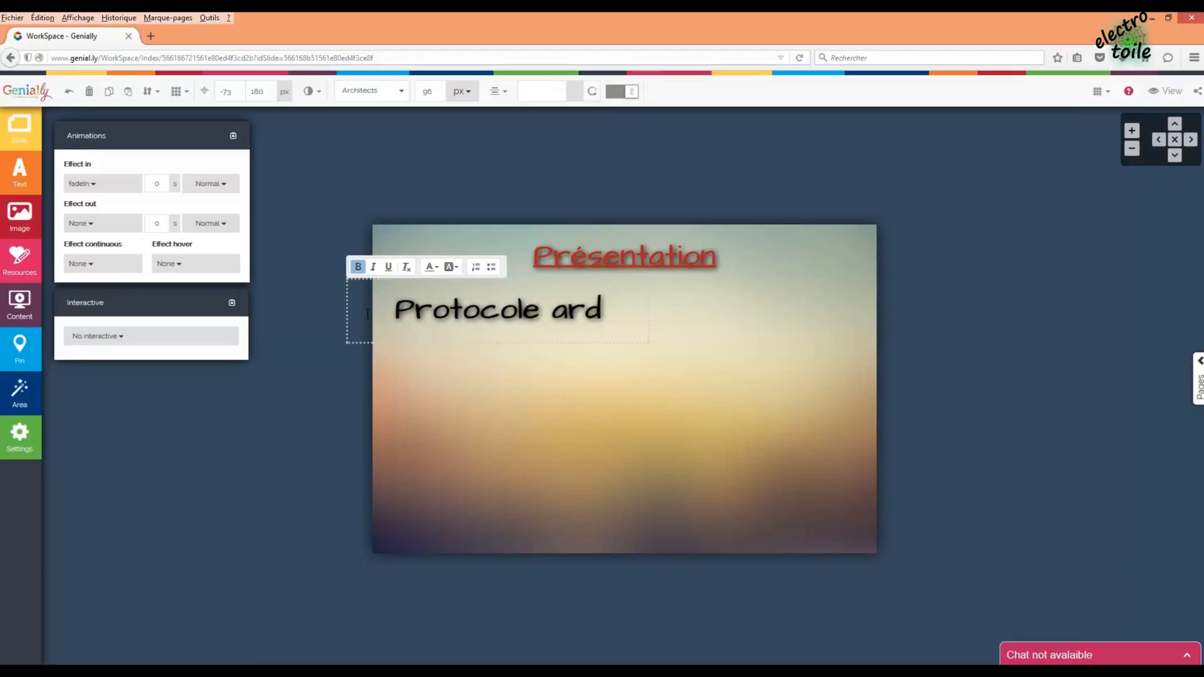
pyautogui.press('BackSpace')
pyautogui.press('BackSpace')
pyautogui.press('BackSpace')
pyautogui.write('radio')
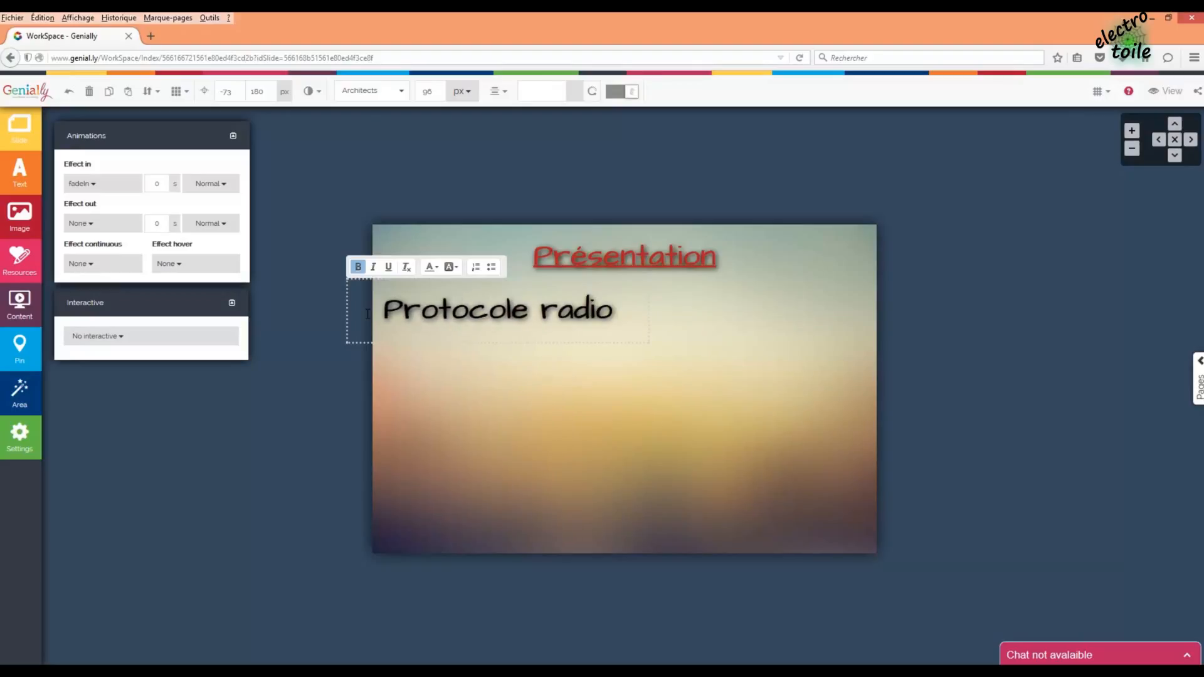
# - Nudge the Protocole radio box into its final position under the title
pyautogui.click(705, 337)
pyautogui.moveTo(545, 311)
pyautogui.mouseDown()
pyautogui.moveTo(563, 316)
pyautogui.moveTo(557, 309)
pyautogui.mouseUp()
pyautogui.click(495, 349)
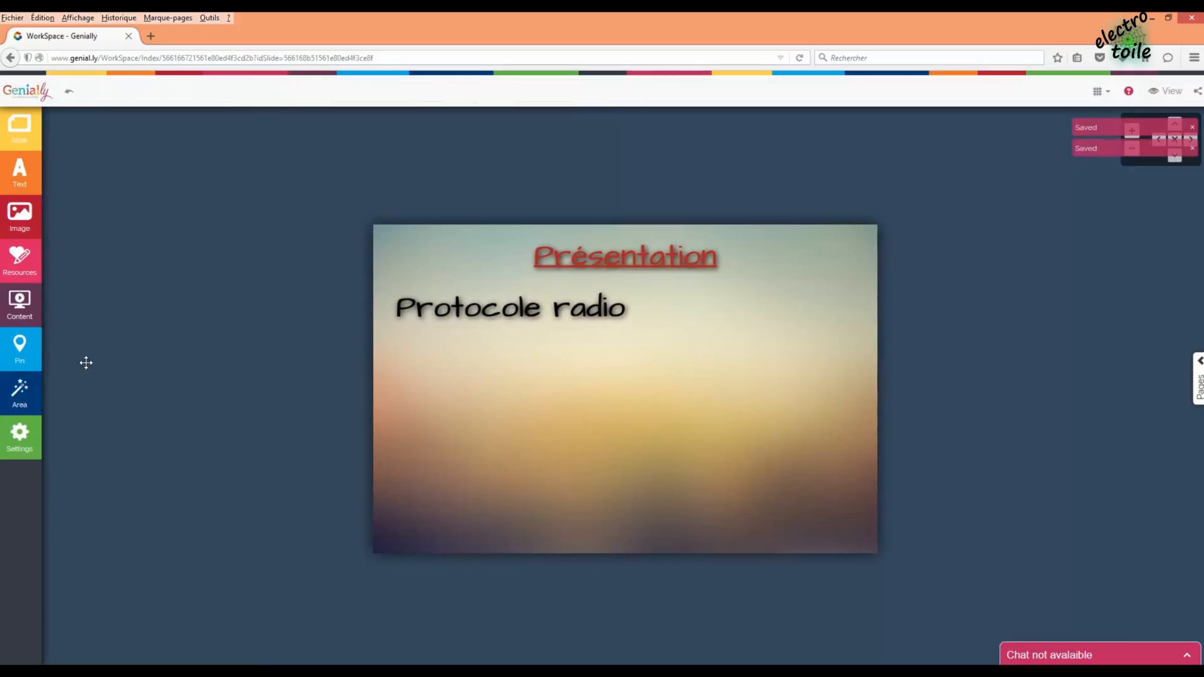
# - Upload zwave_gd.png and z-wave_logo.png from the image folder into Genially's images
pyautogui.click(19, 215)
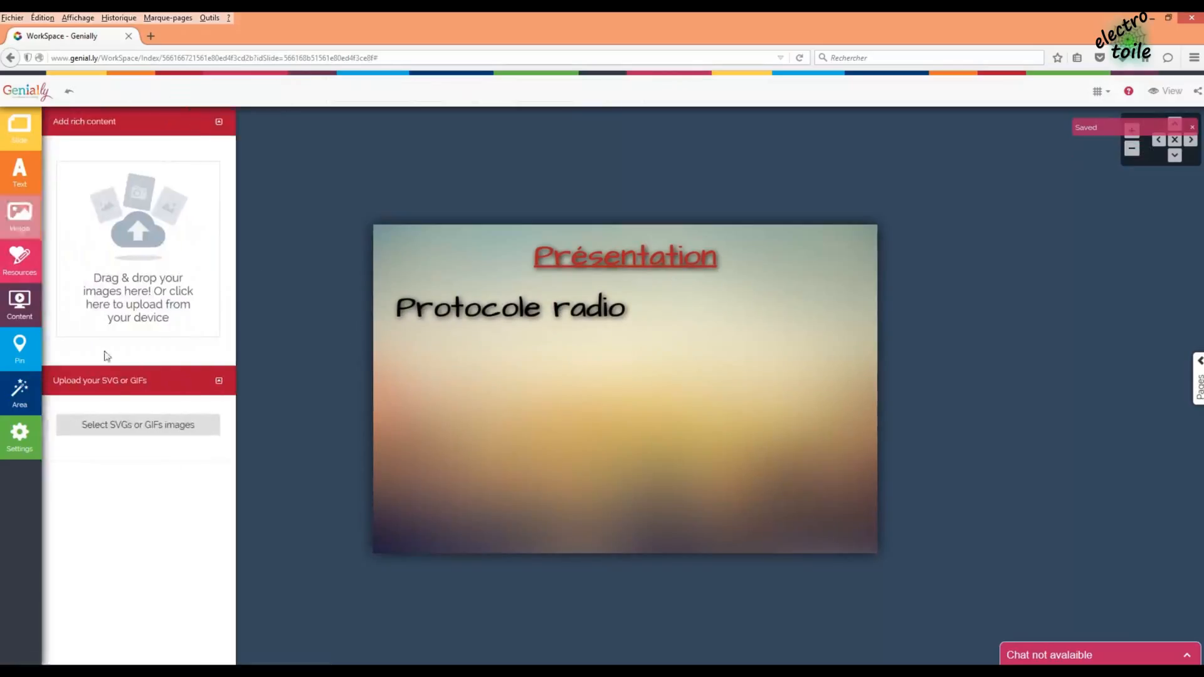
pyautogui.click(102, 671)
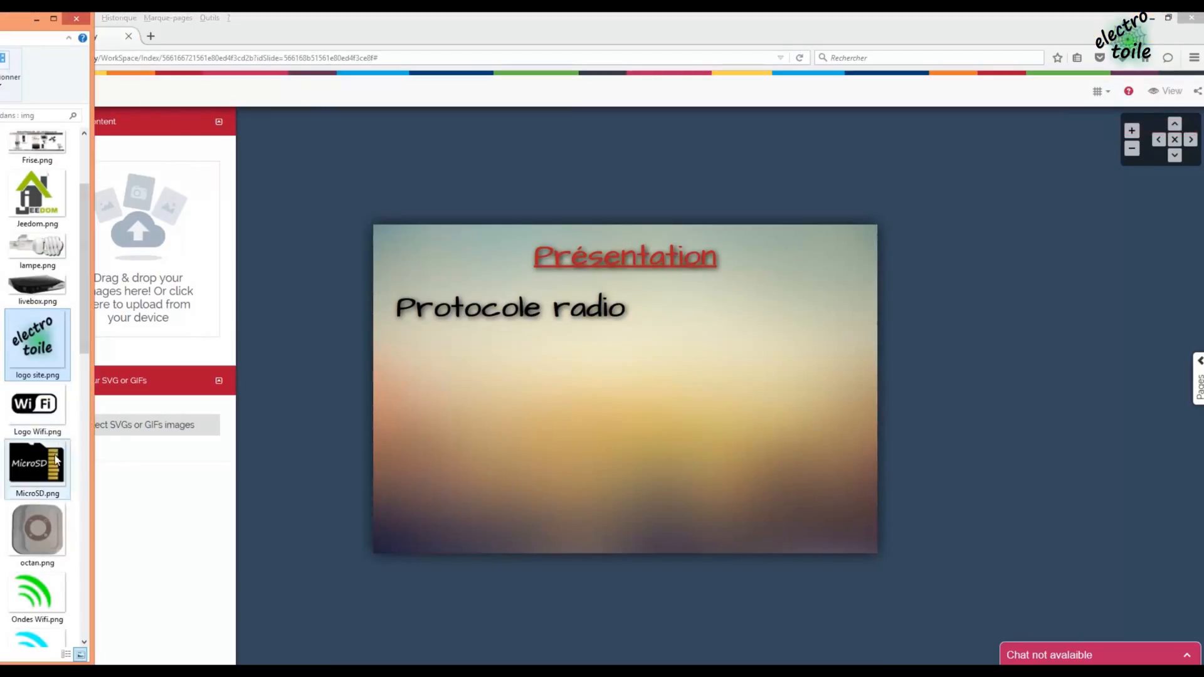
pyautogui.moveTo(86, 329); pyautogui.dragTo(100, 610)
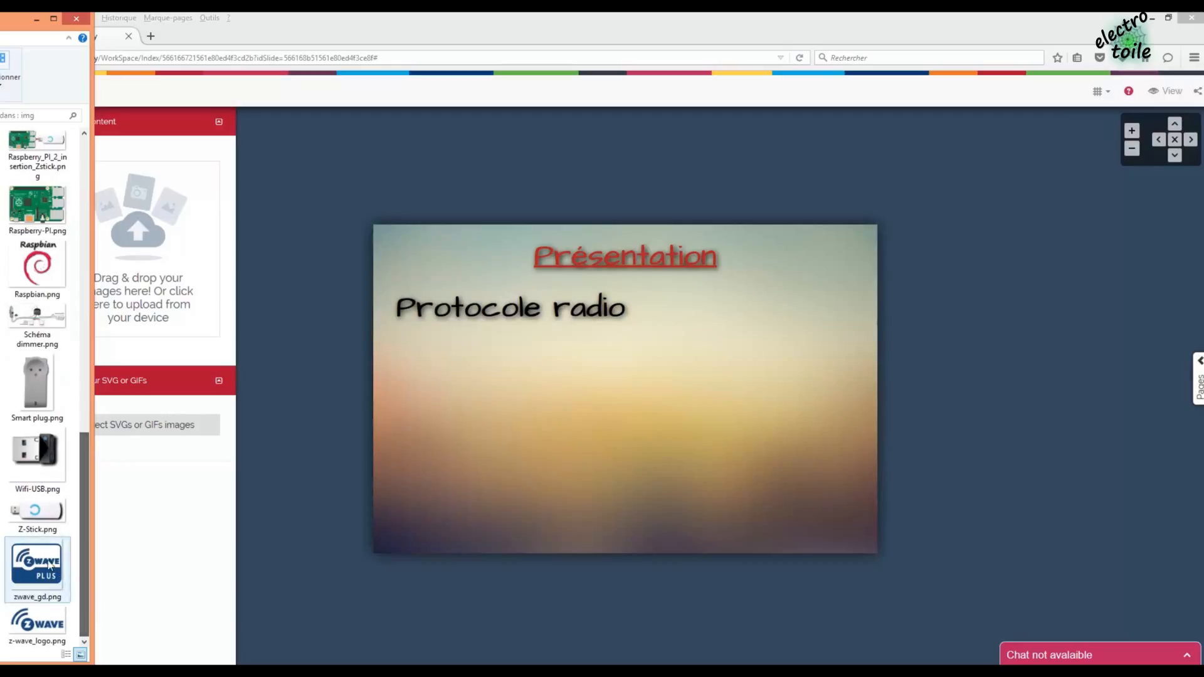
pyautogui.click(37, 568)
pyautogui.moveTo(34, 573); pyautogui.dragTo(168, 259)
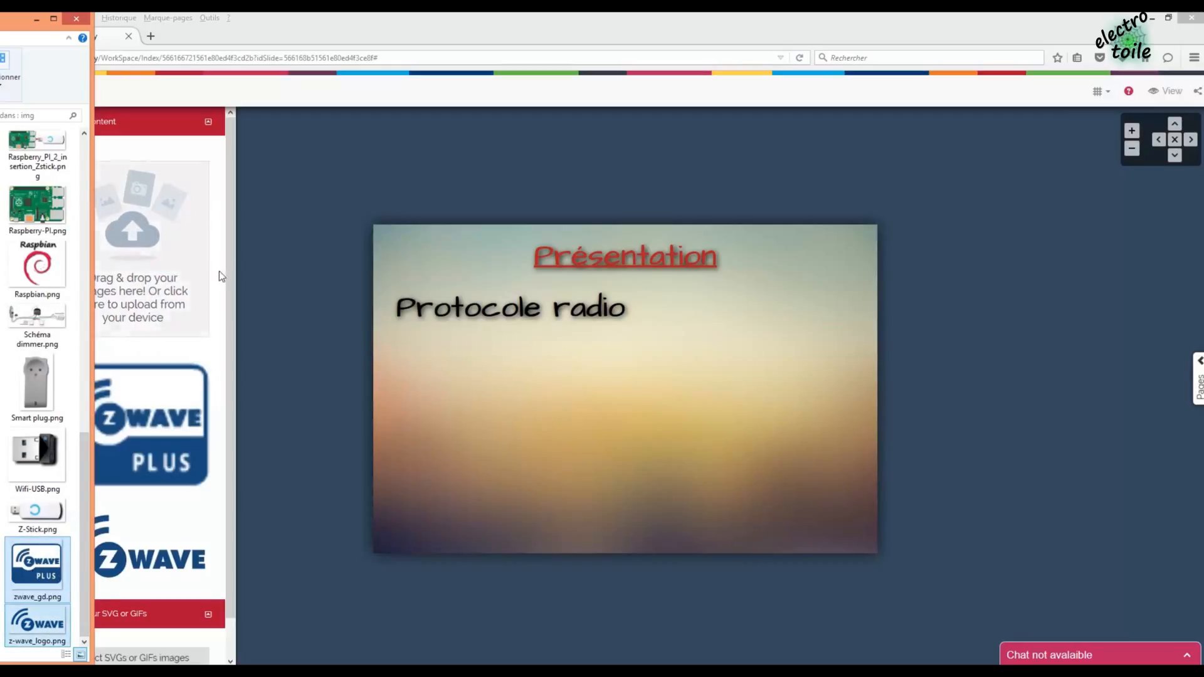
pyautogui.click(272, 268)
pyautogui.click(270, 266)
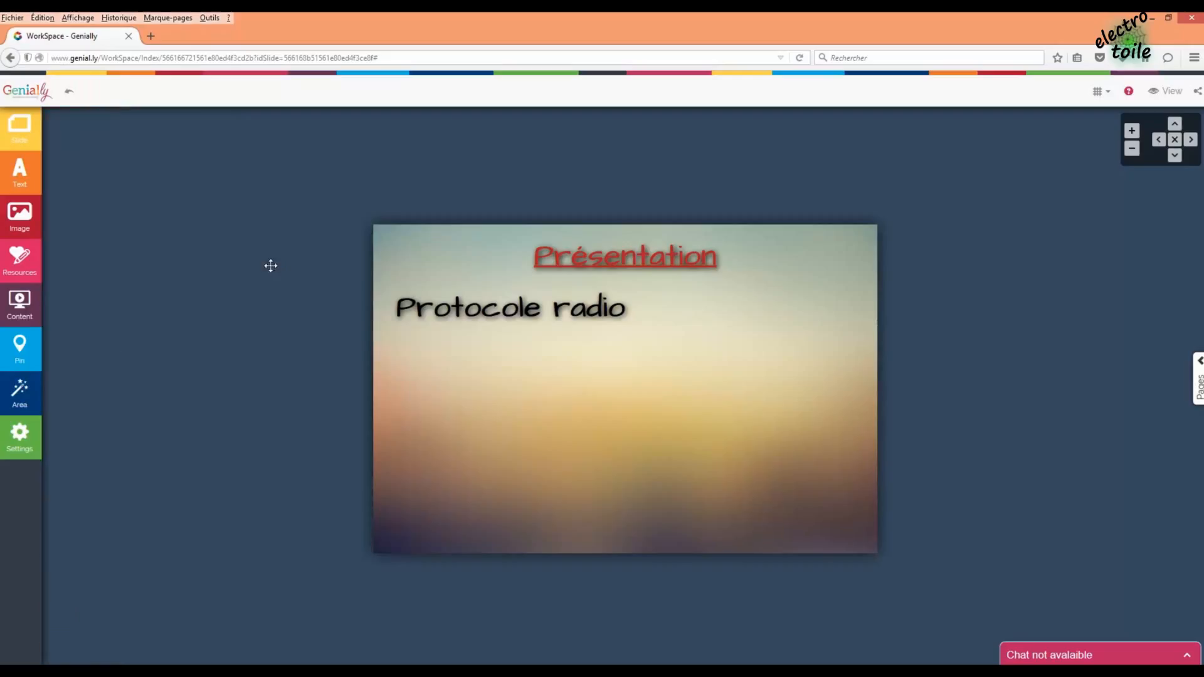
# - Insert both Z-Wave logos, enlarge the Z-Wave Plus badge, and line them up beside Protocole radio
pyautogui.click(19, 216)
pyautogui.click(137, 547)
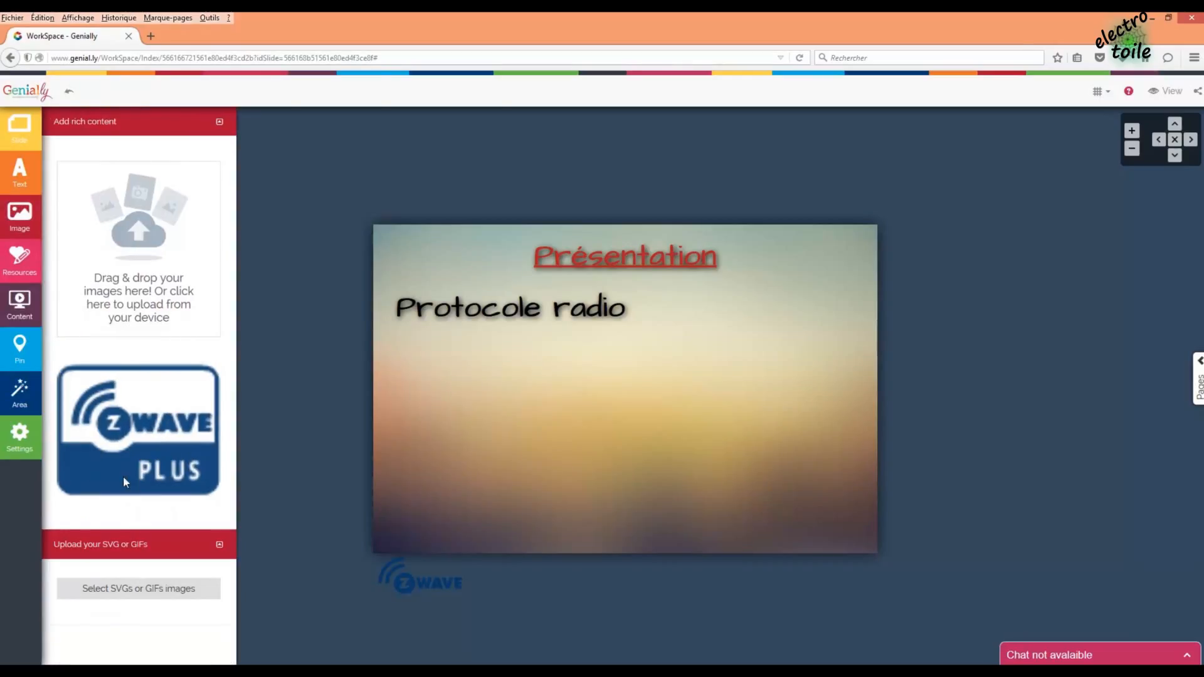
pyautogui.moveTo(123, 459); pyautogui.dragTo(544, 487)
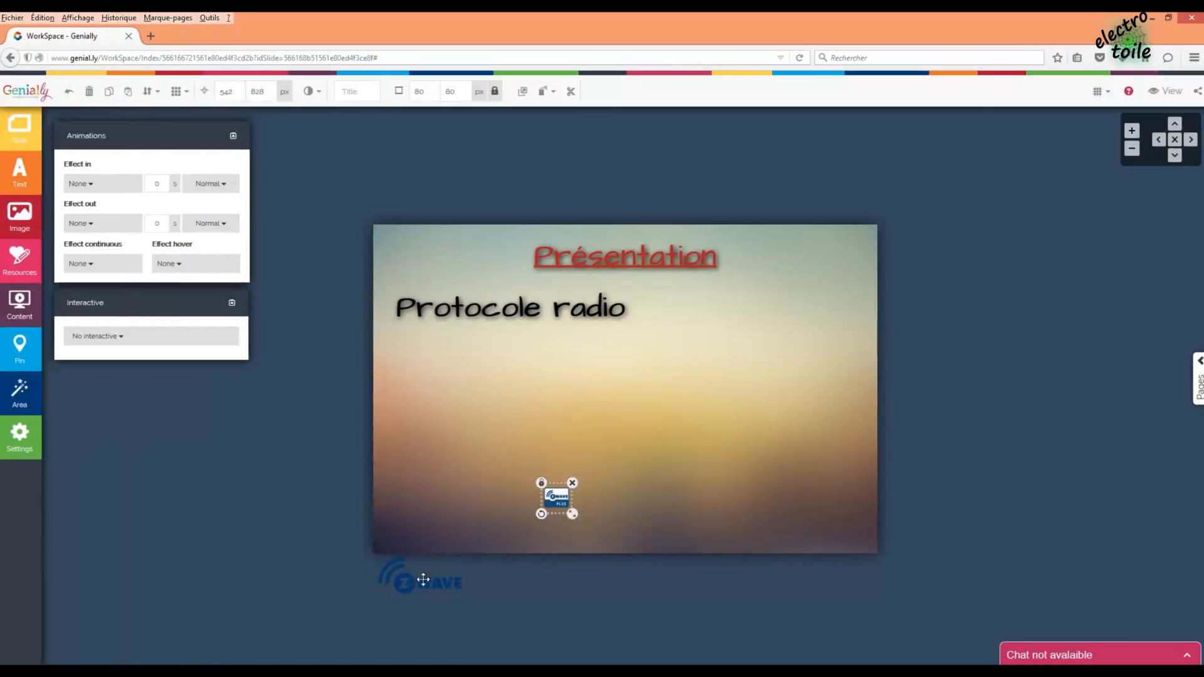
pyautogui.moveTo(422, 577); pyautogui.dragTo(717, 324)
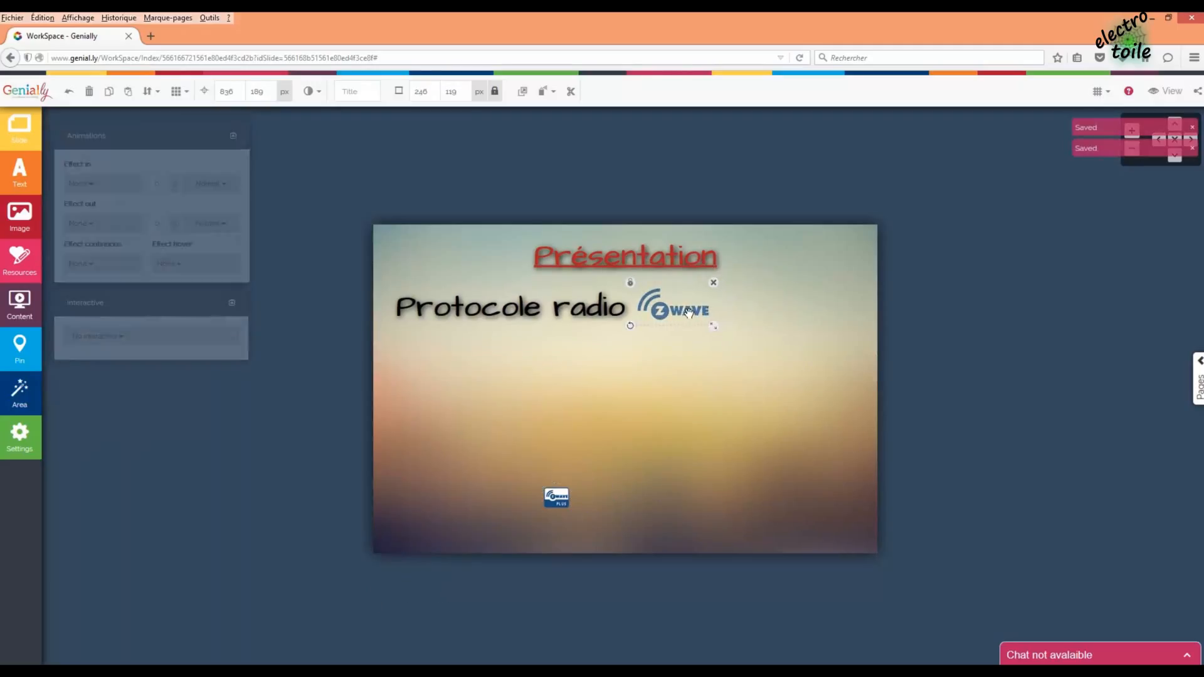
pyautogui.click(555, 499)
pyautogui.moveTo(573, 514); pyautogui.dragTo(750, 313)
pyautogui.click(825, 336)
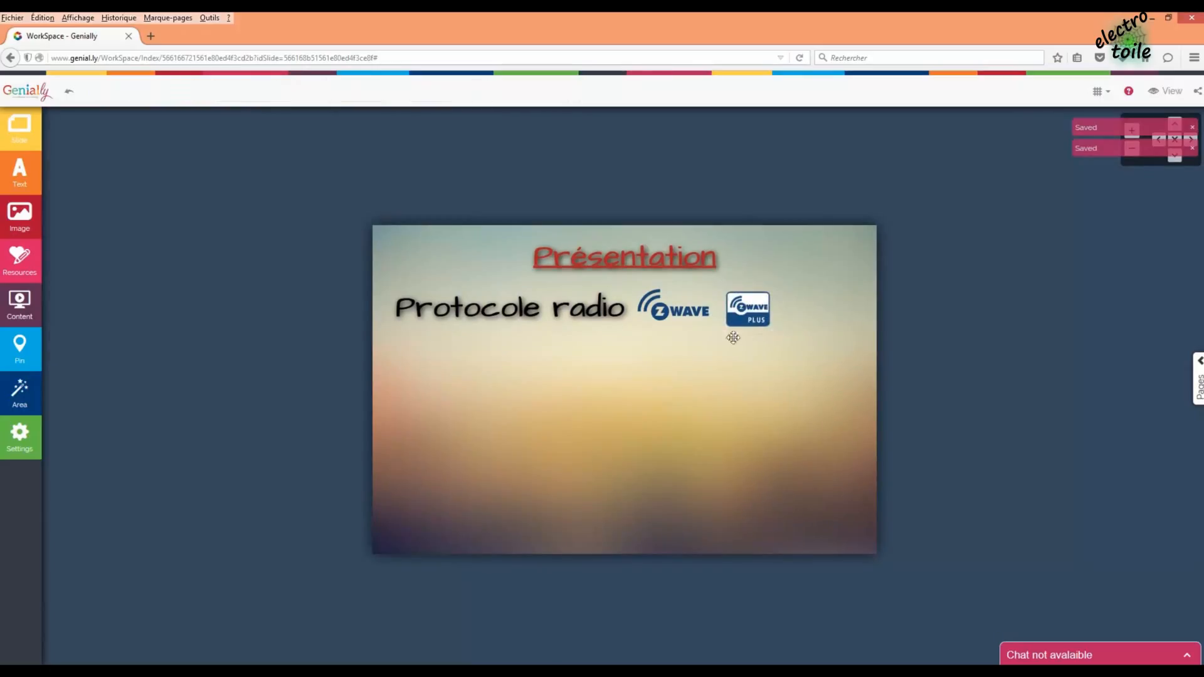
pyautogui.click(688, 317)
pyautogui.click(794, 376)
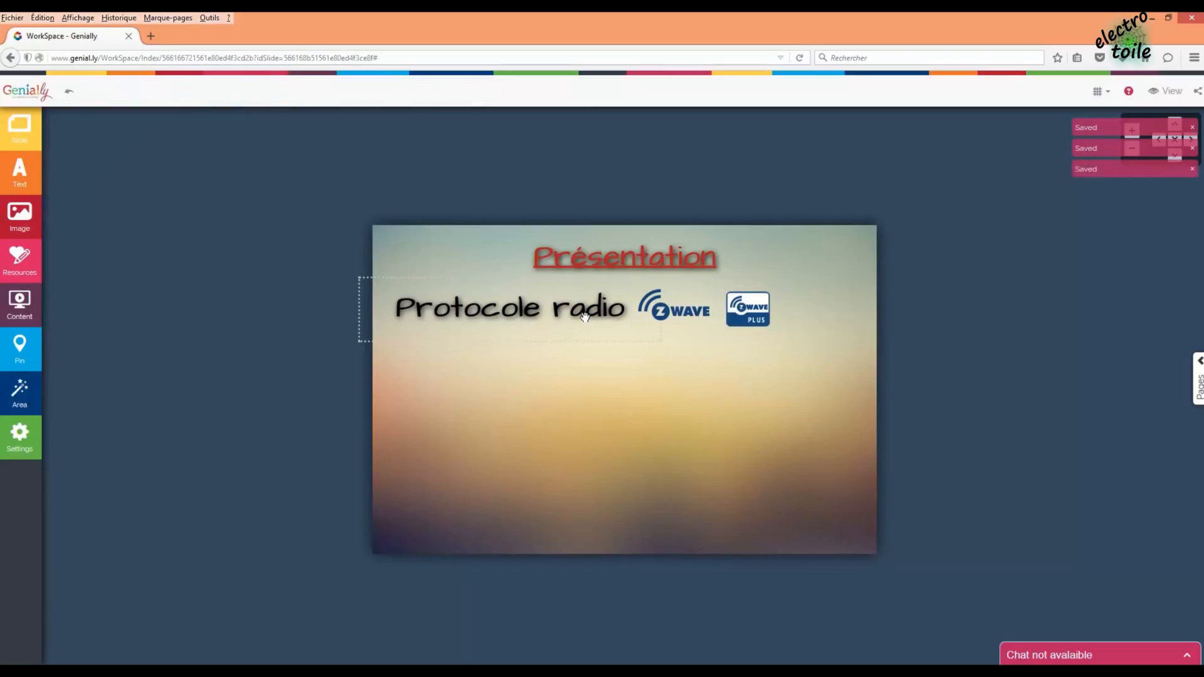
# - Make the Protocole radio text bounce in from the left
pyautogui.click(585, 317)
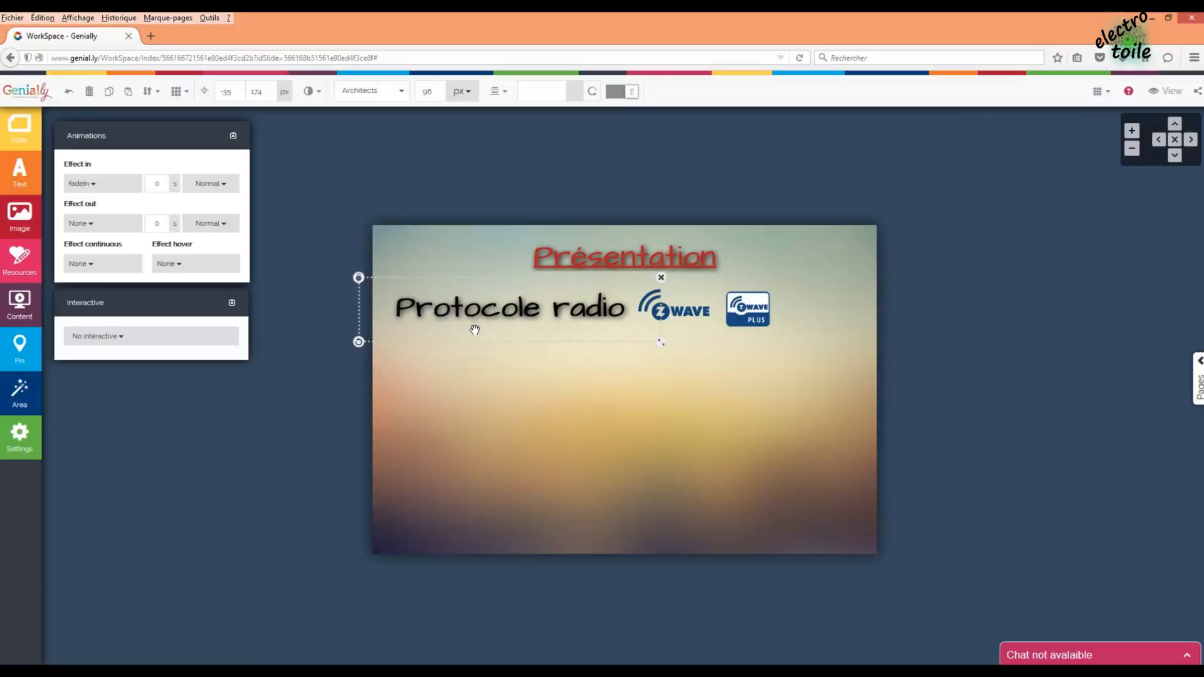
pyautogui.click(107, 183)
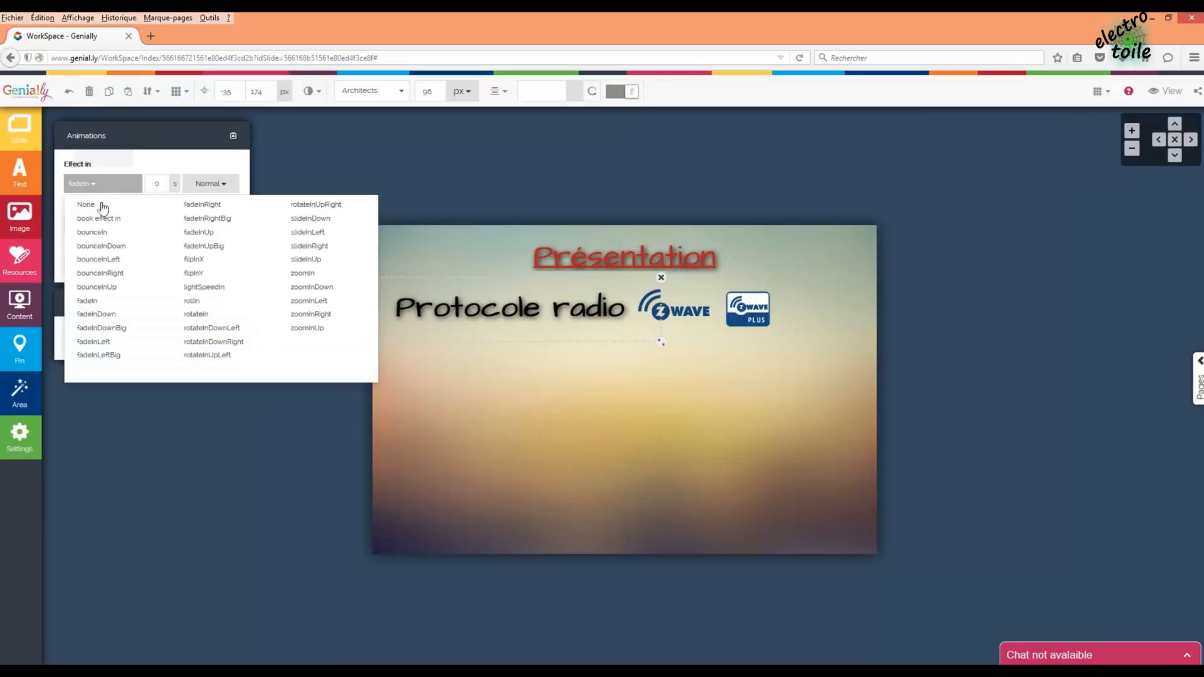
pyautogui.click(116, 262)
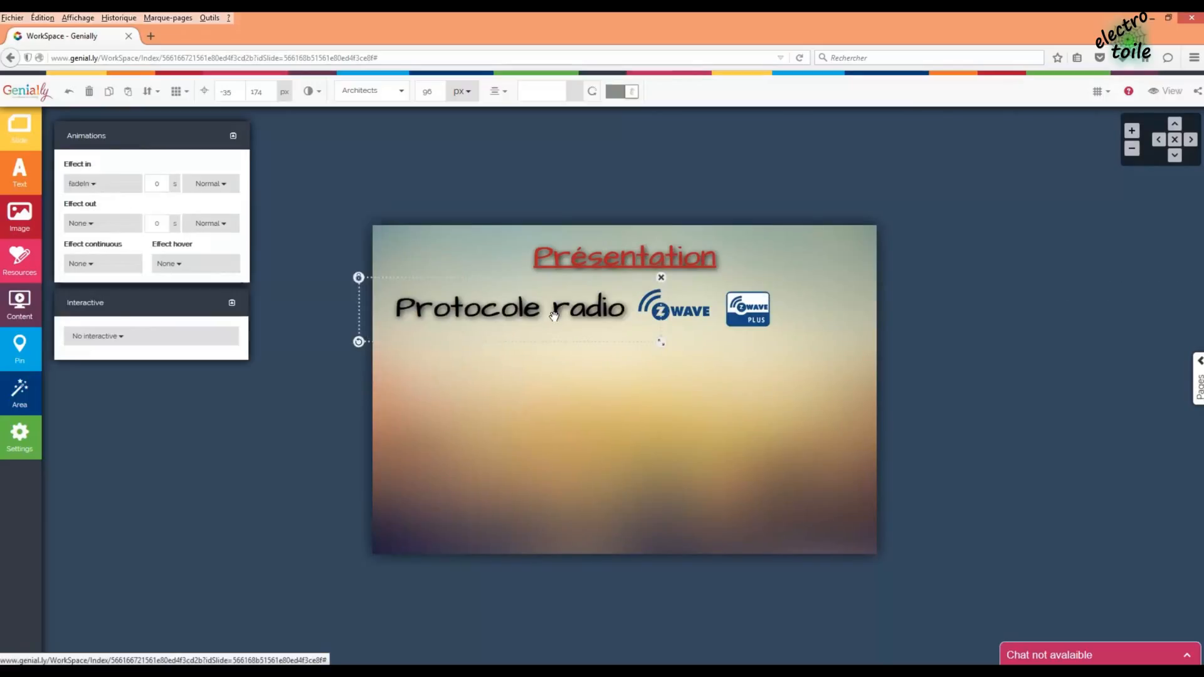
# - Give the Z-Wave logo a fadeIn entrance lasting 2 seconds
pyautogui.click(695, 310)
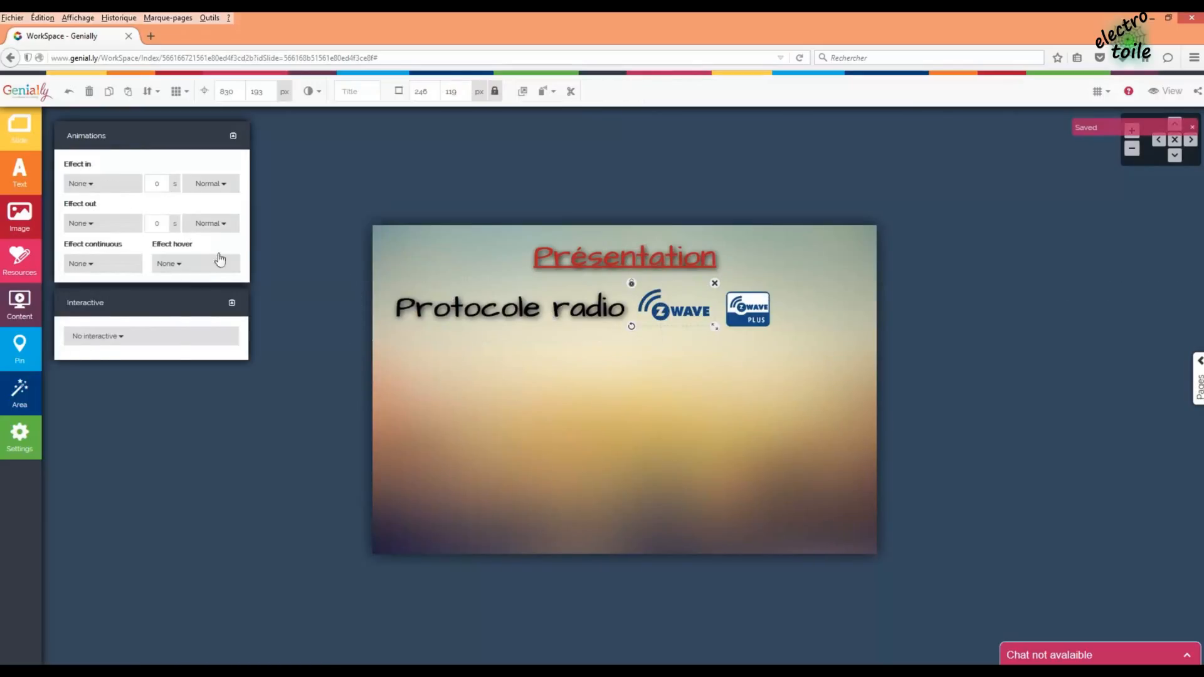
pyautogui.click(100, 183)
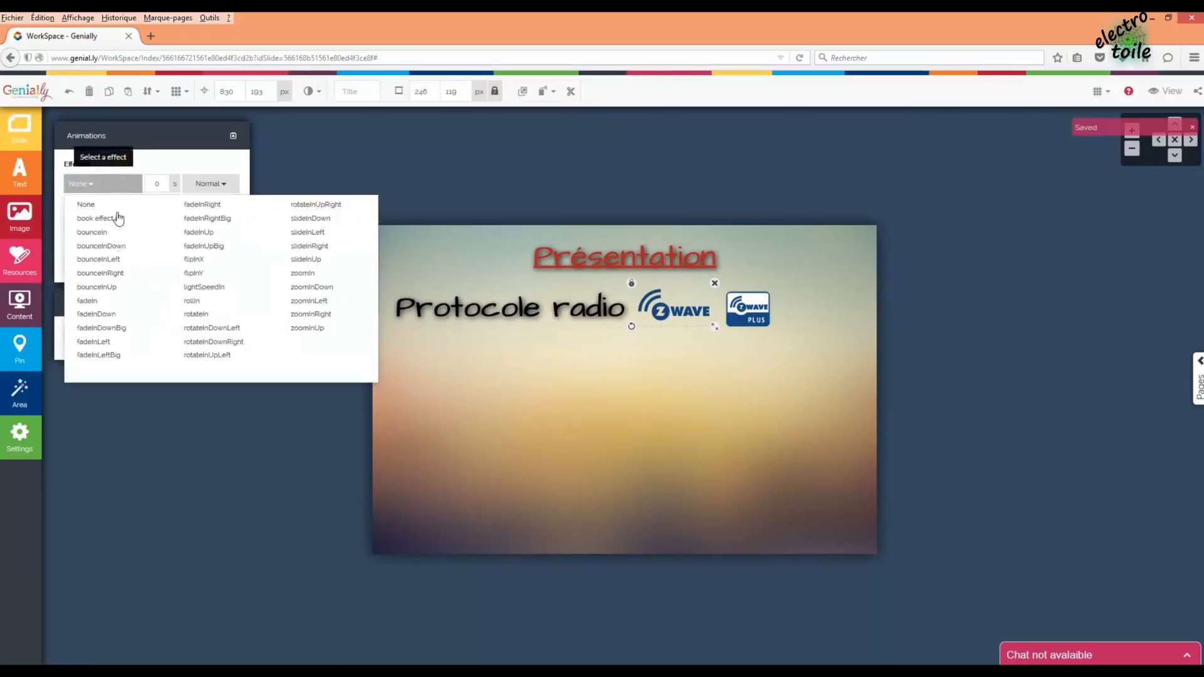
pyautogui.click(89, 302)
pyautogui.click(157, 183)
pyautogui.write('1')
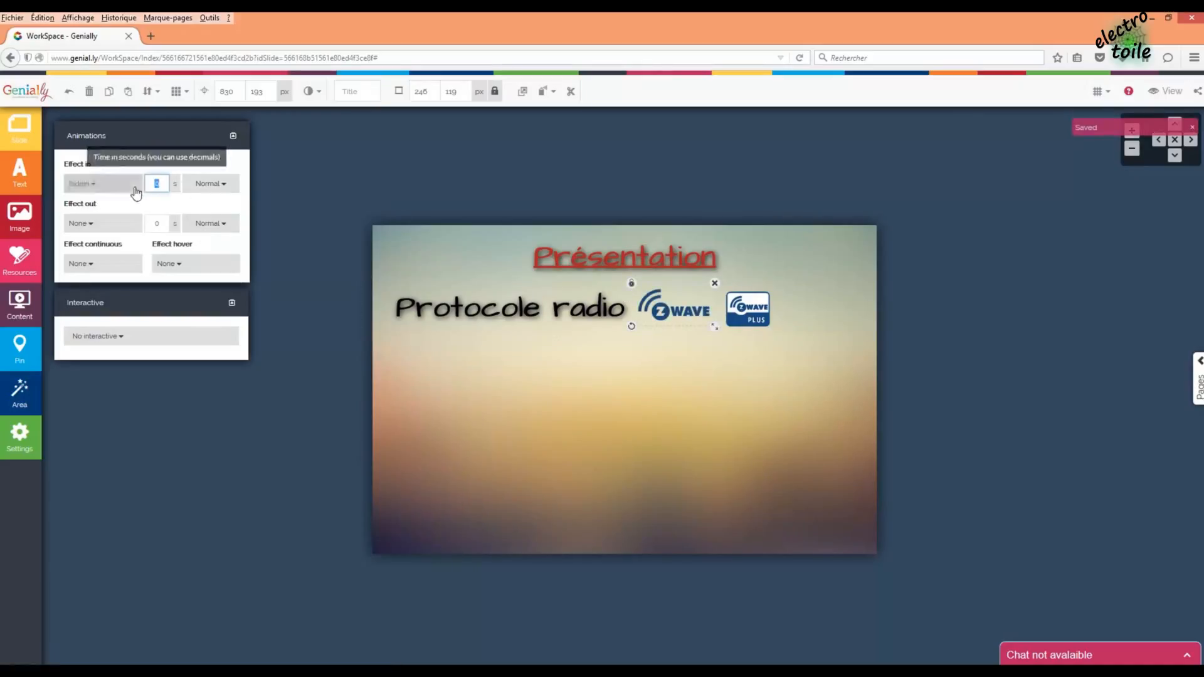
pyautogui.press('BackSpace')
pyautogui.write('2')
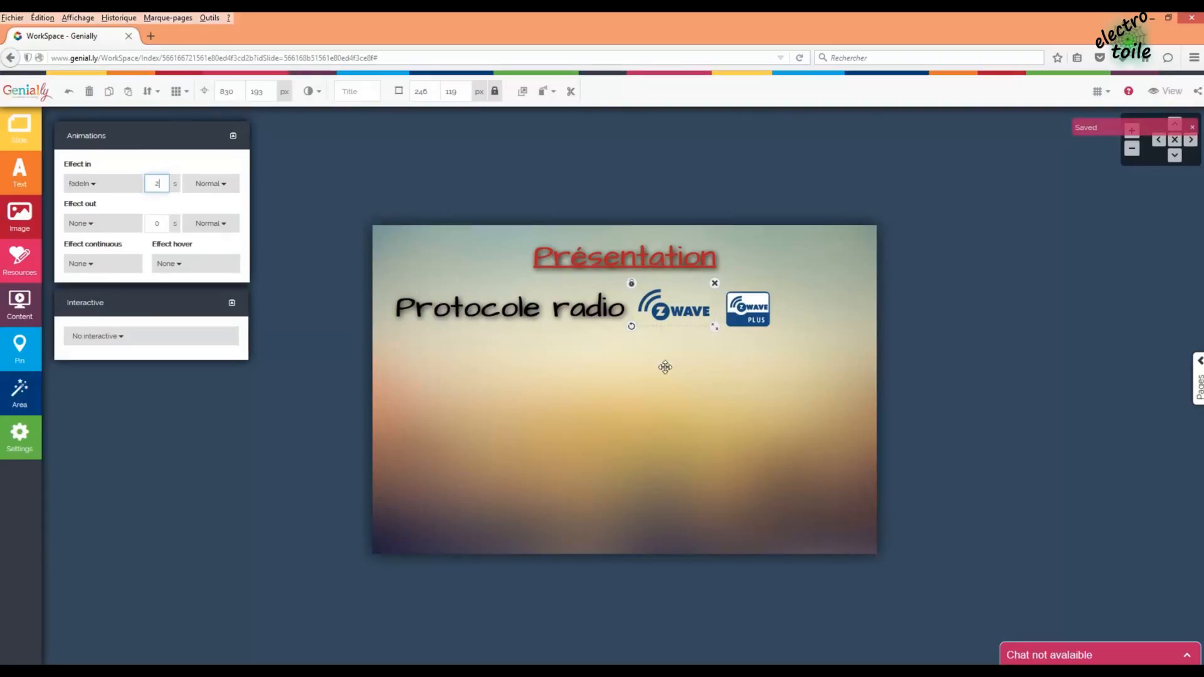
# - Set the Protocole radio text's entrance duration to 1 second
pyautogui.click(505, 310)
pyautogui.press('BackSpace')
pyautogui.write('1')
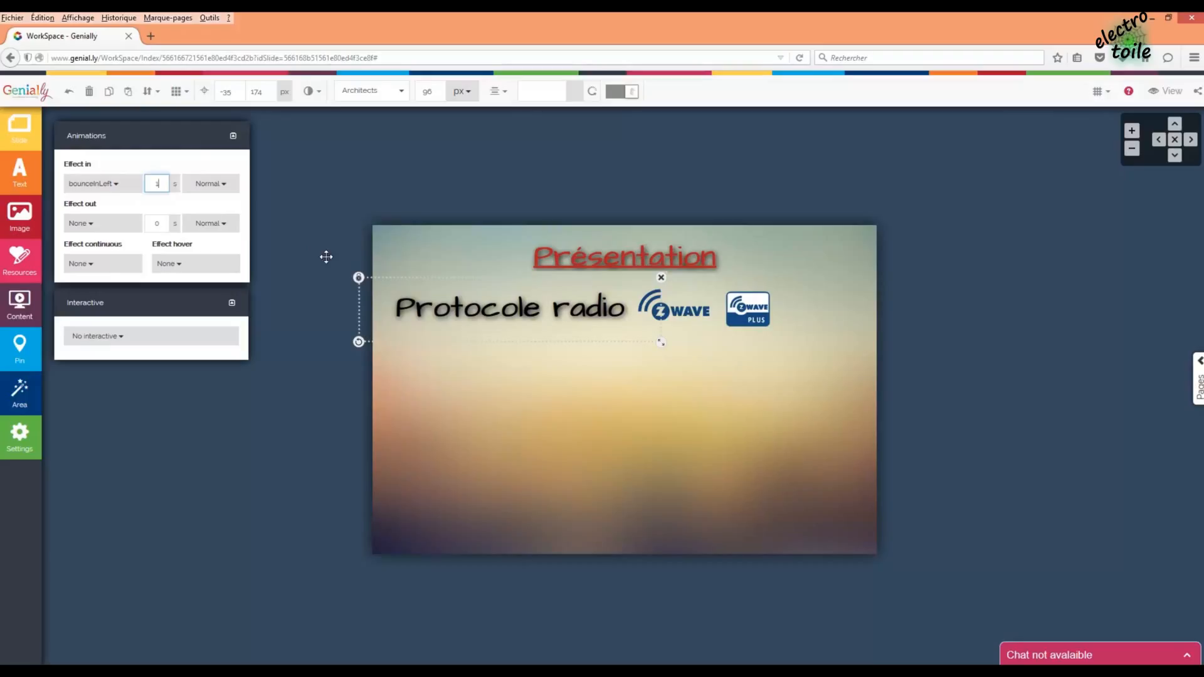
# - Give the Z-Wave Plus logo a fadeIn entrance lasting 2 seconds
pyautogui.click(755, 317)
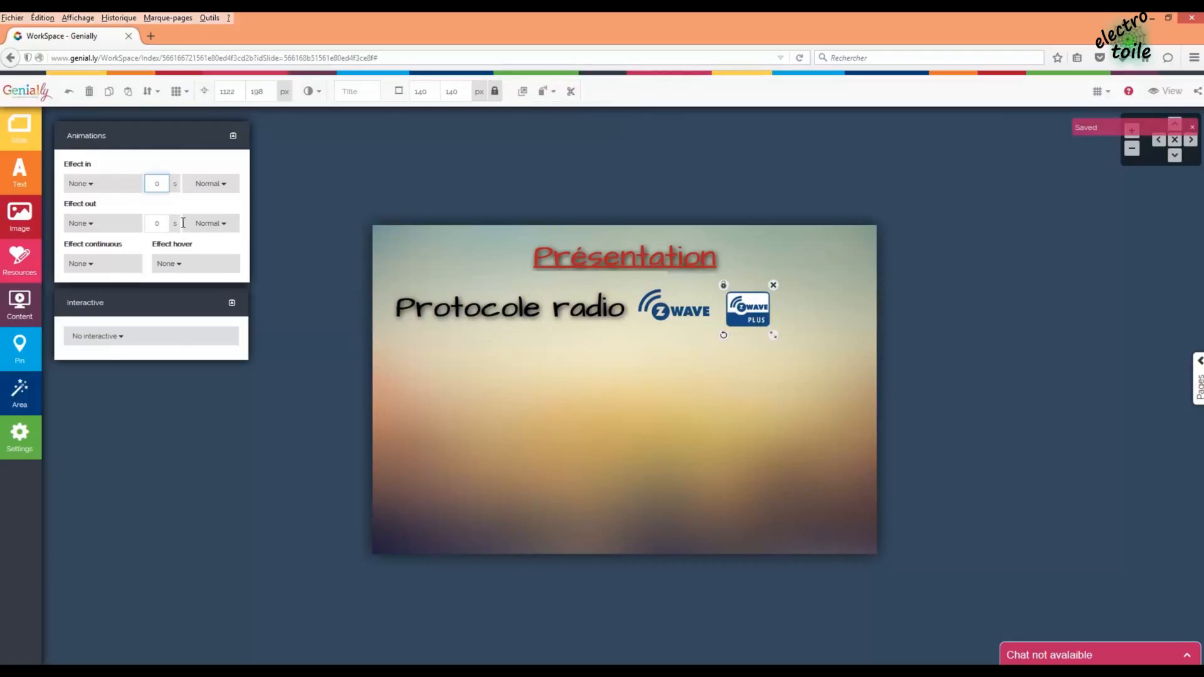
pyautogui.click(141, 188)
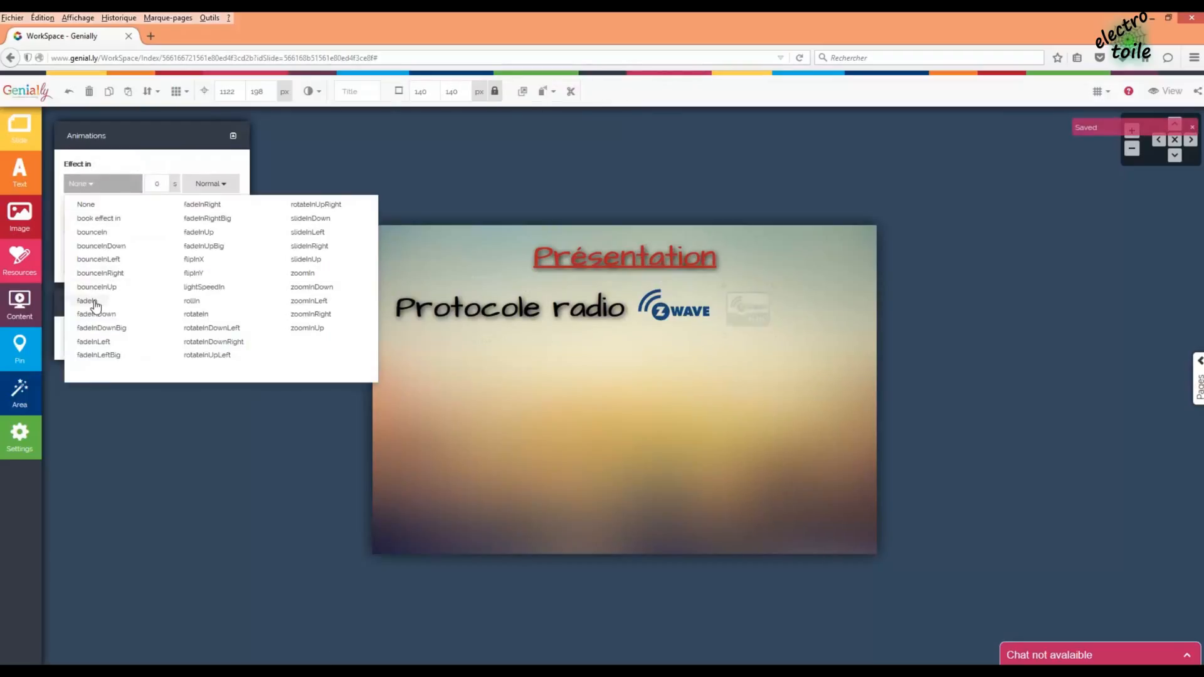
pyautogui.click(95, 304)
pyautogui.moveTo(166, 184); pyautogui.dragTo(137, 186)
pyautogui.write('2')
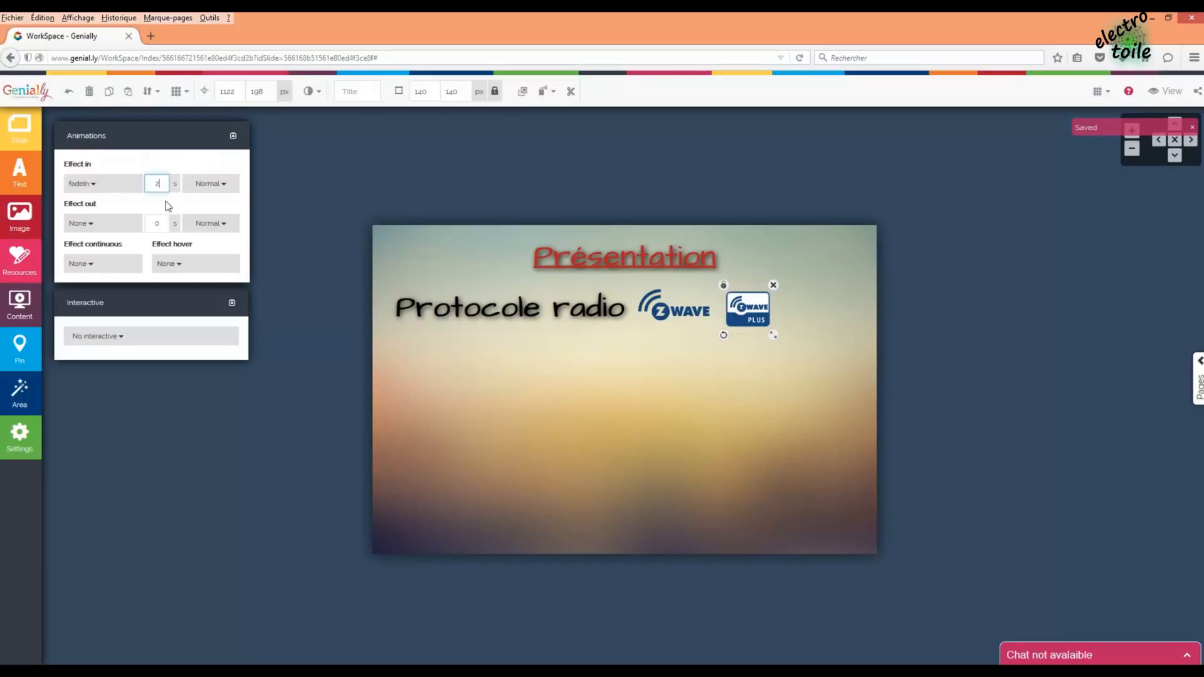
pyautogui.click(541, 383)
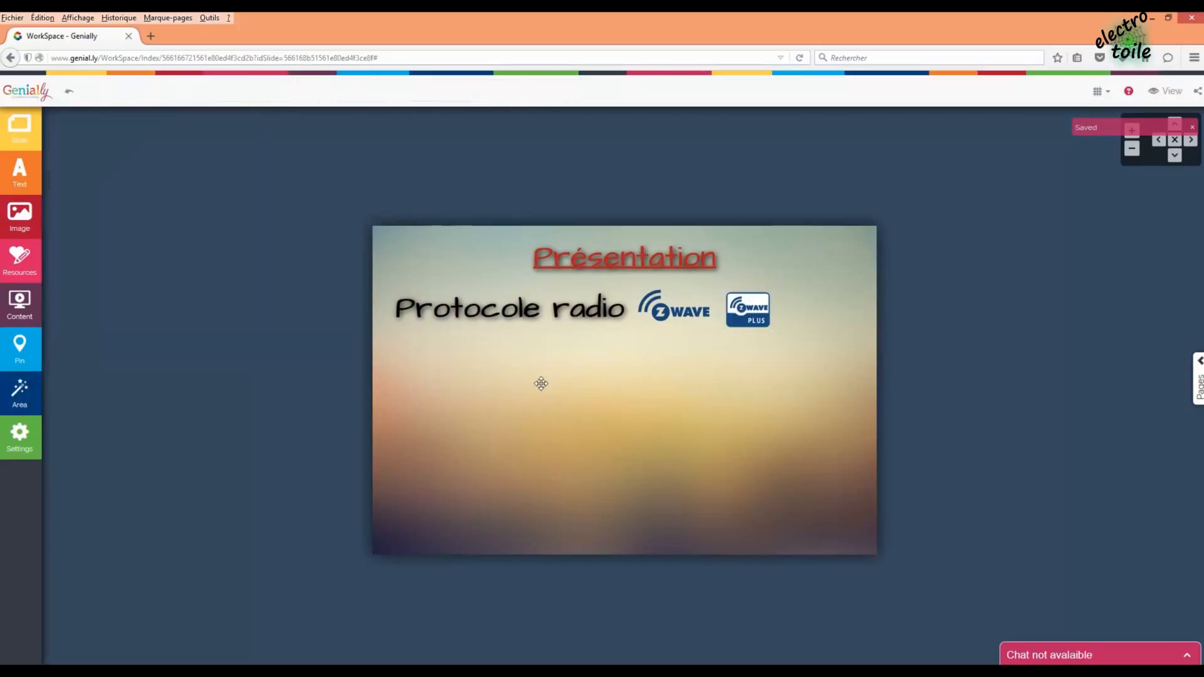
pyautogui.click(741, 317)
pyautogui.write('2')
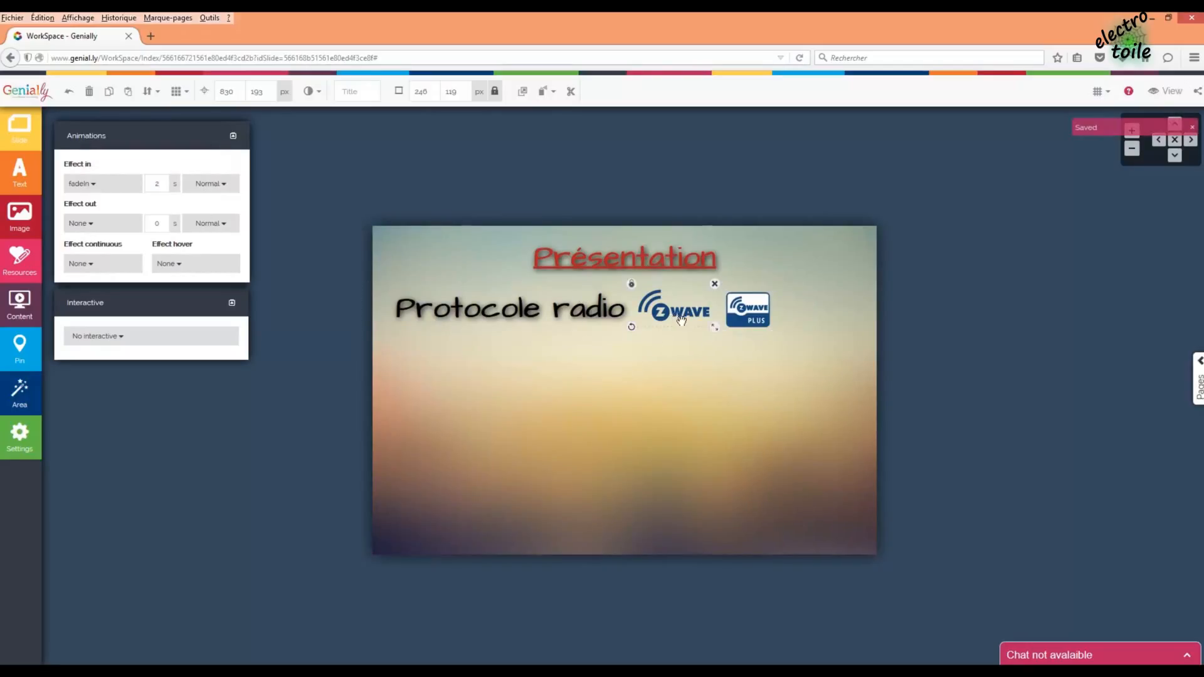
# - Review the animation settings of both logos and the Protocole radio text
pyautogui.click(774, 322)
pyautogui.click(757, 321)
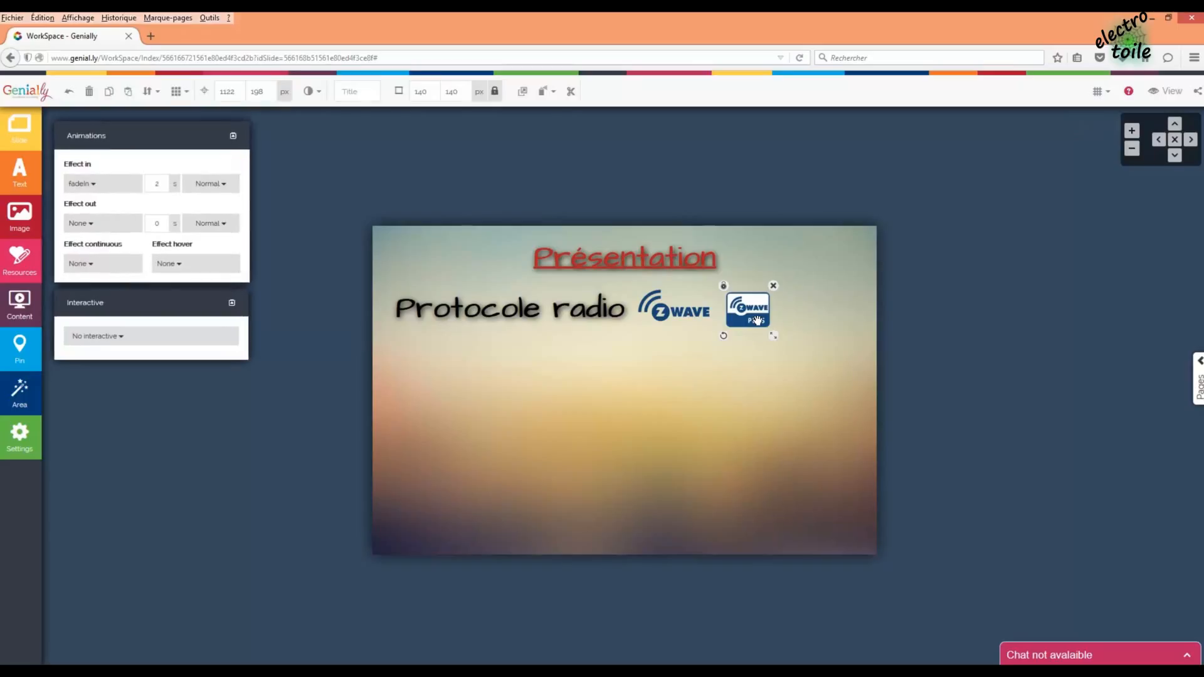
pyautogui.click(539, 310)
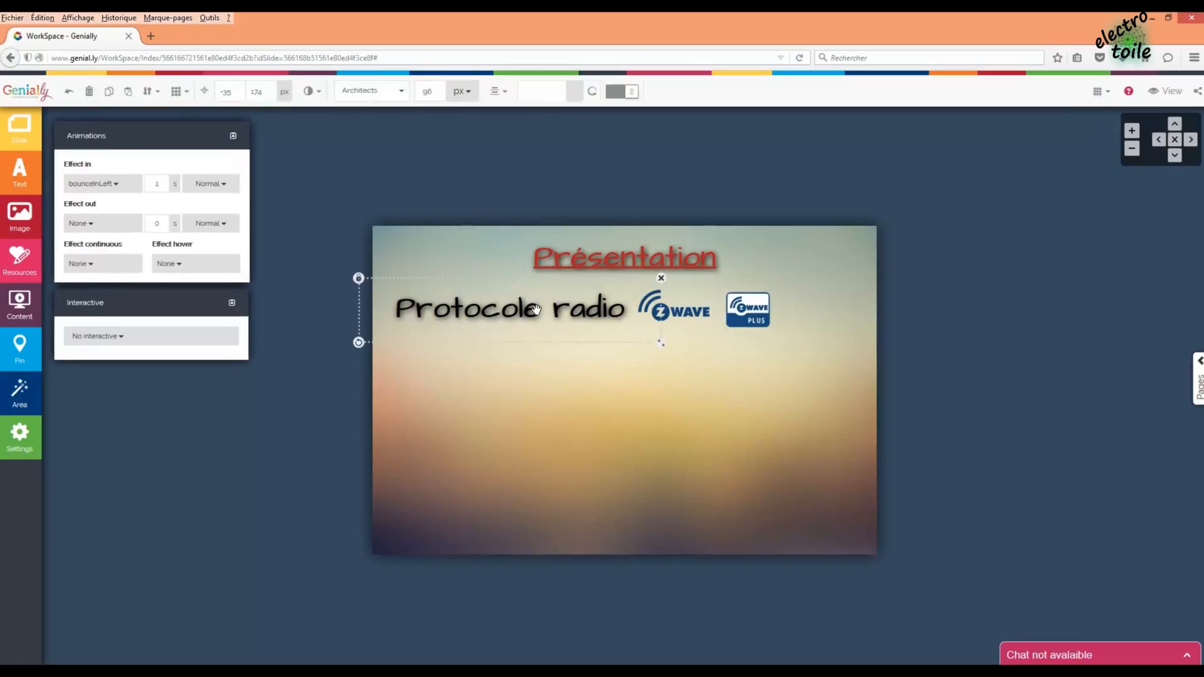
pyautogui.click(638, 394)
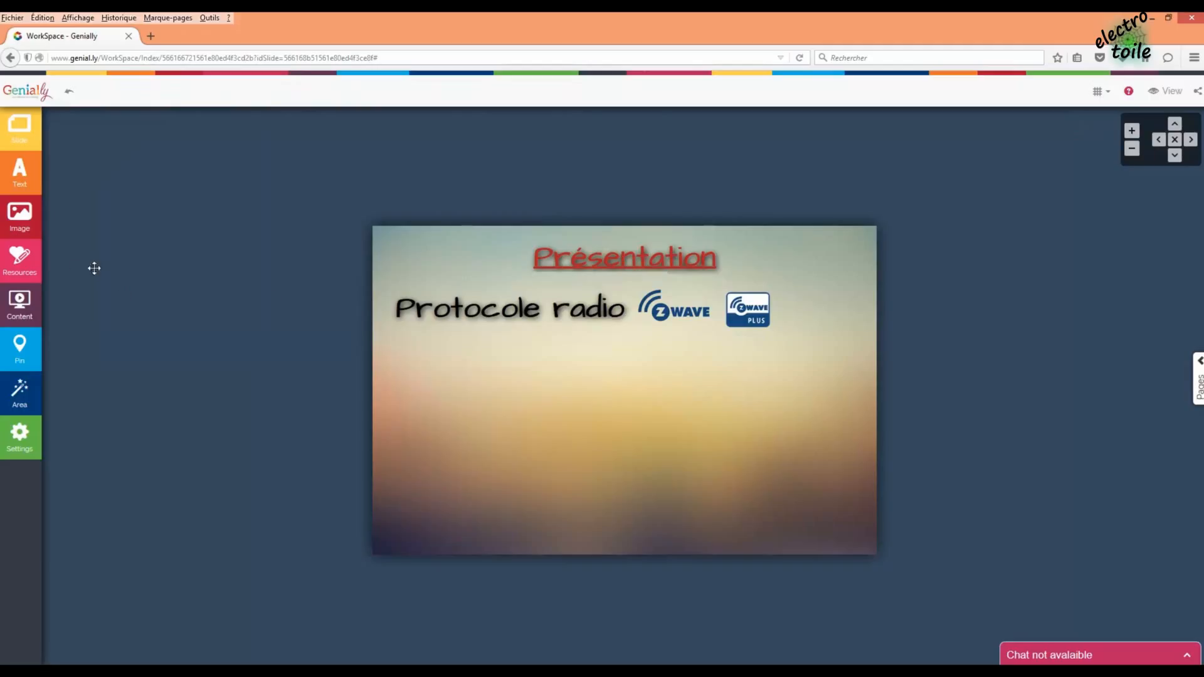
# - Upload Frise.png and place the frequency-band chart on the slide's lower right
pyautogui.click(19, 217)
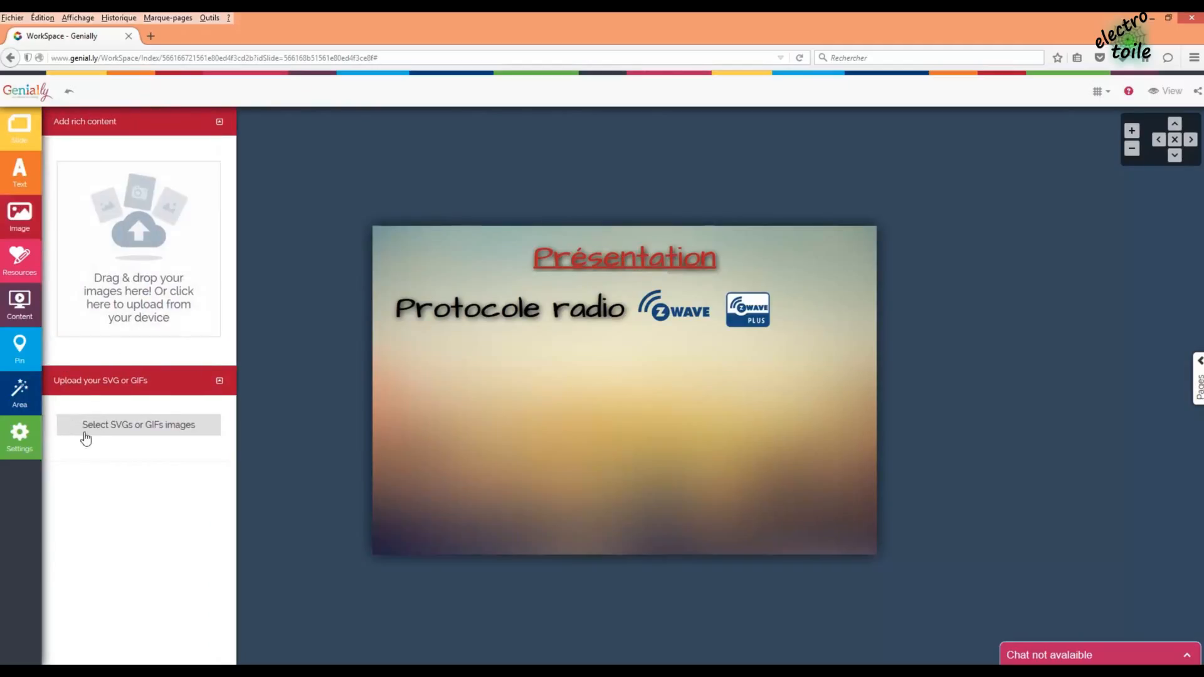
pyautogui.click(66, 672)
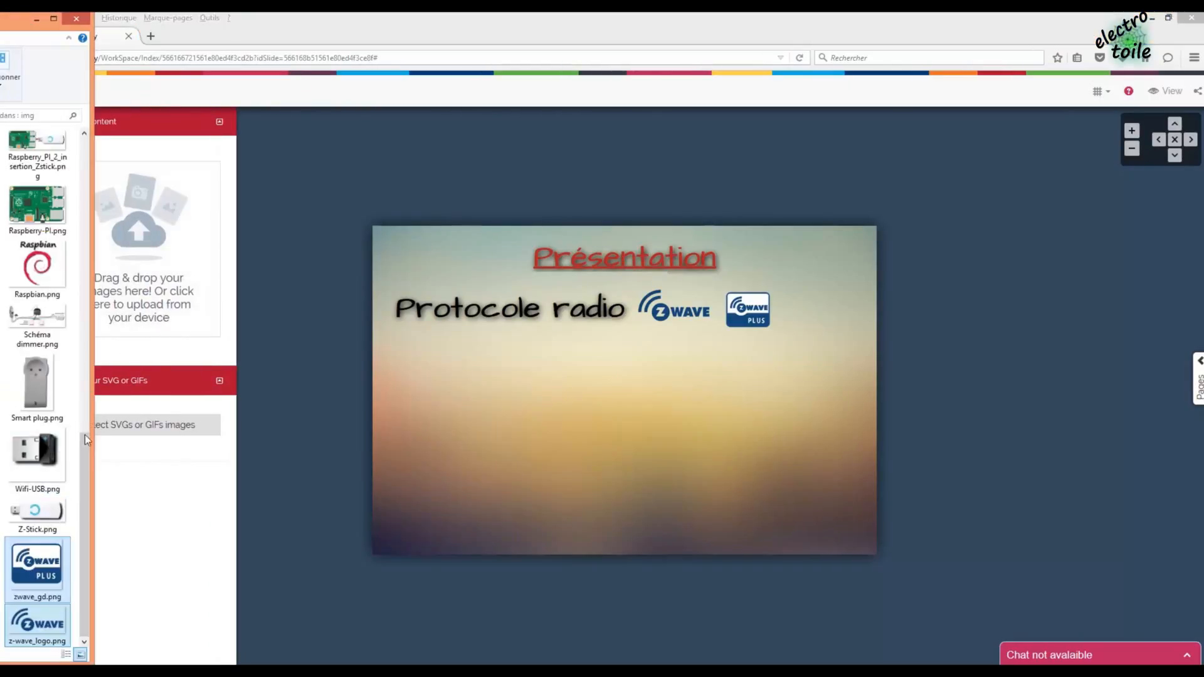
pyautogui.moveTo(81, 506); pyautogui.dragTo(119, 219)
pyautogui.moveTo(37, 257); pyautogui.dragTo(164, 282)
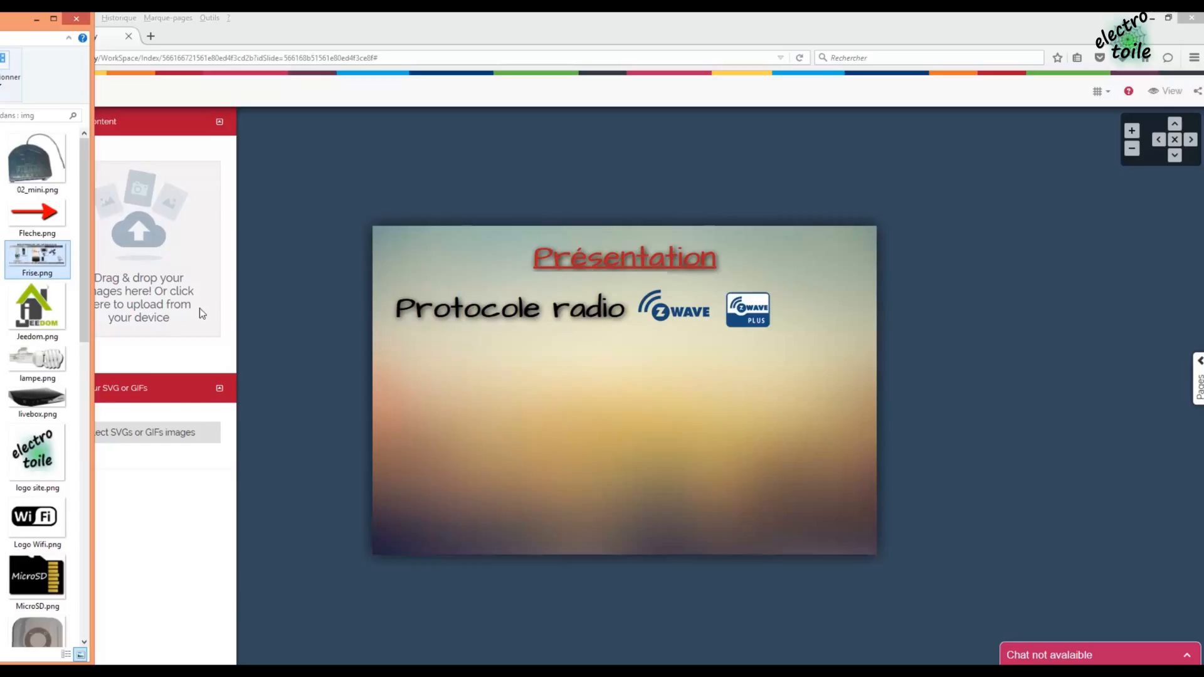
pyautogui.click(319, 320)
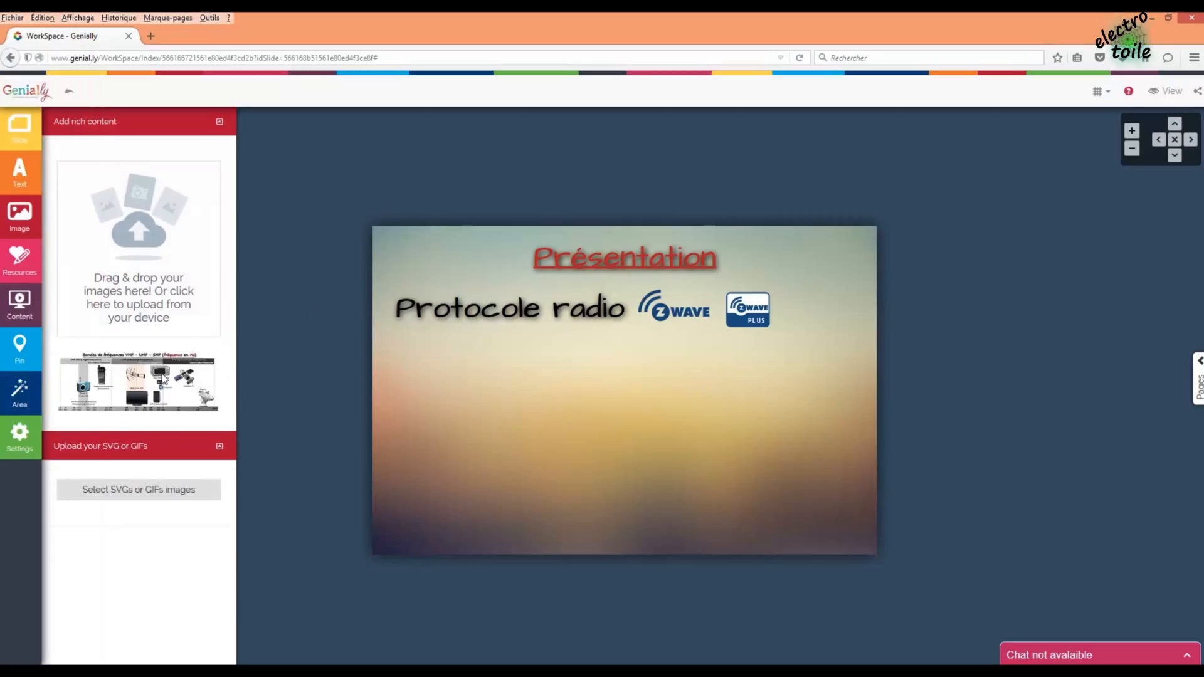
pyautogui.moveTo(163, 379); pyautogui.dragTo(637, 406)
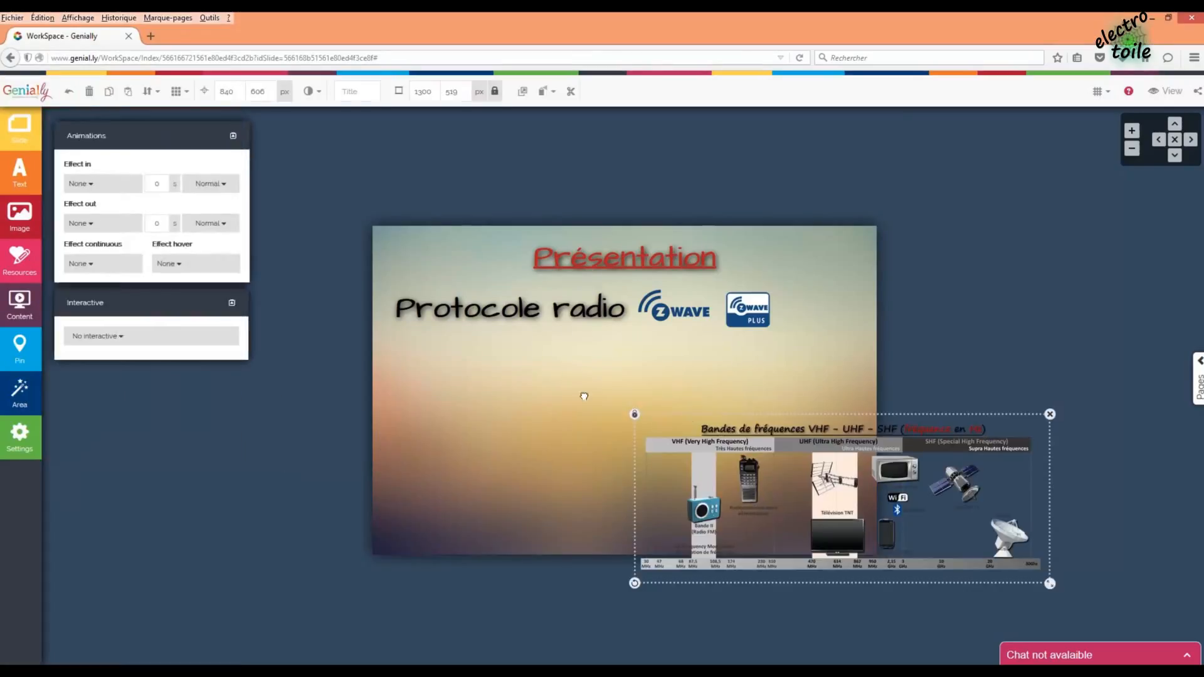
# - Move the chart onto the slide and enlarge it across the lower part
pyautogui.moveTo(744, 441); pyautogui.dragTo(489, 368)
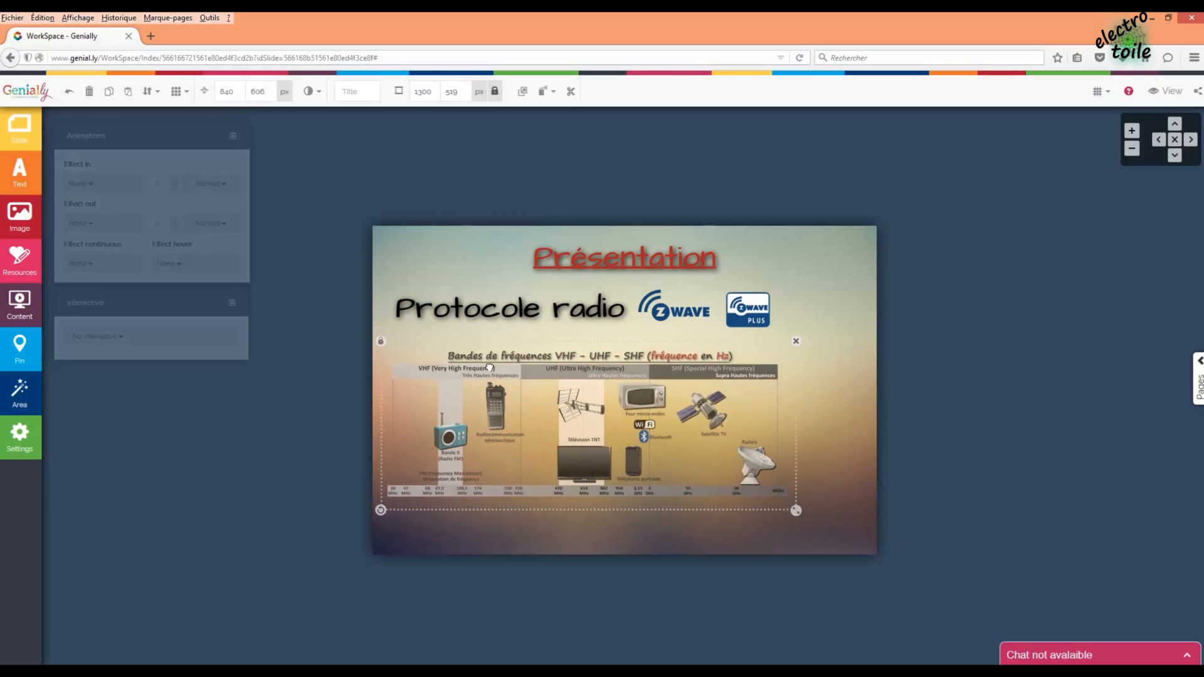
pyautogui.moveTo(796, 510); pyautogui.dragTo(843, 542)
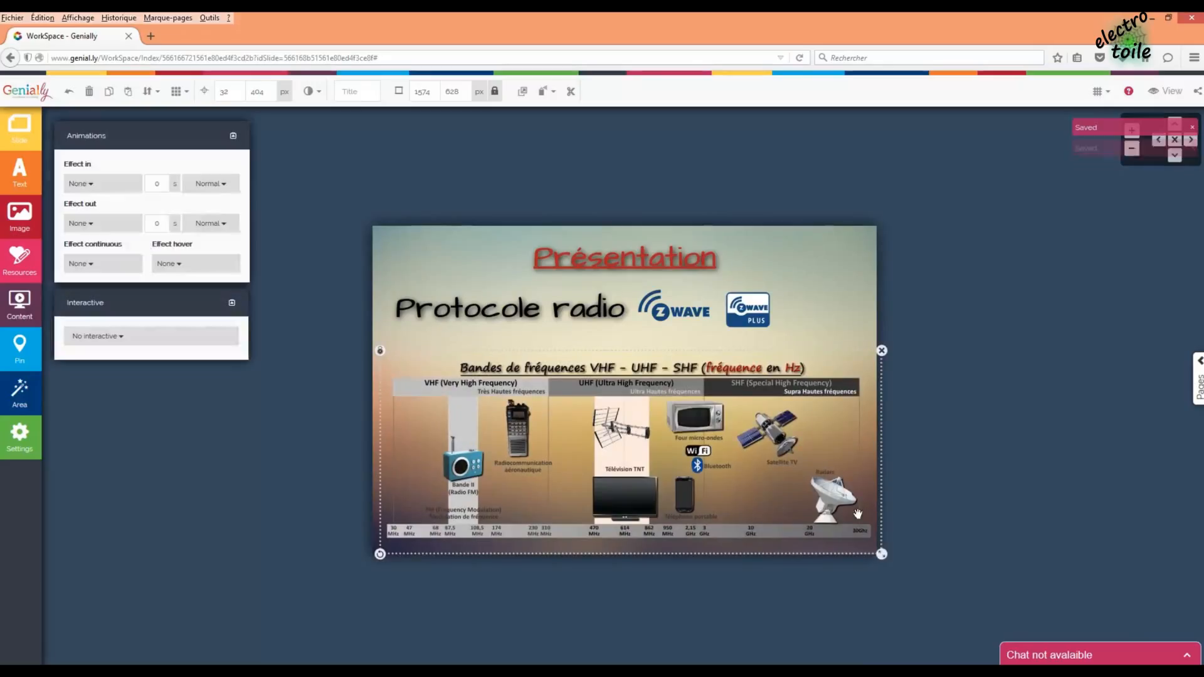
pyautogui.click(944, 431)
pyautogui.click(823, 396)
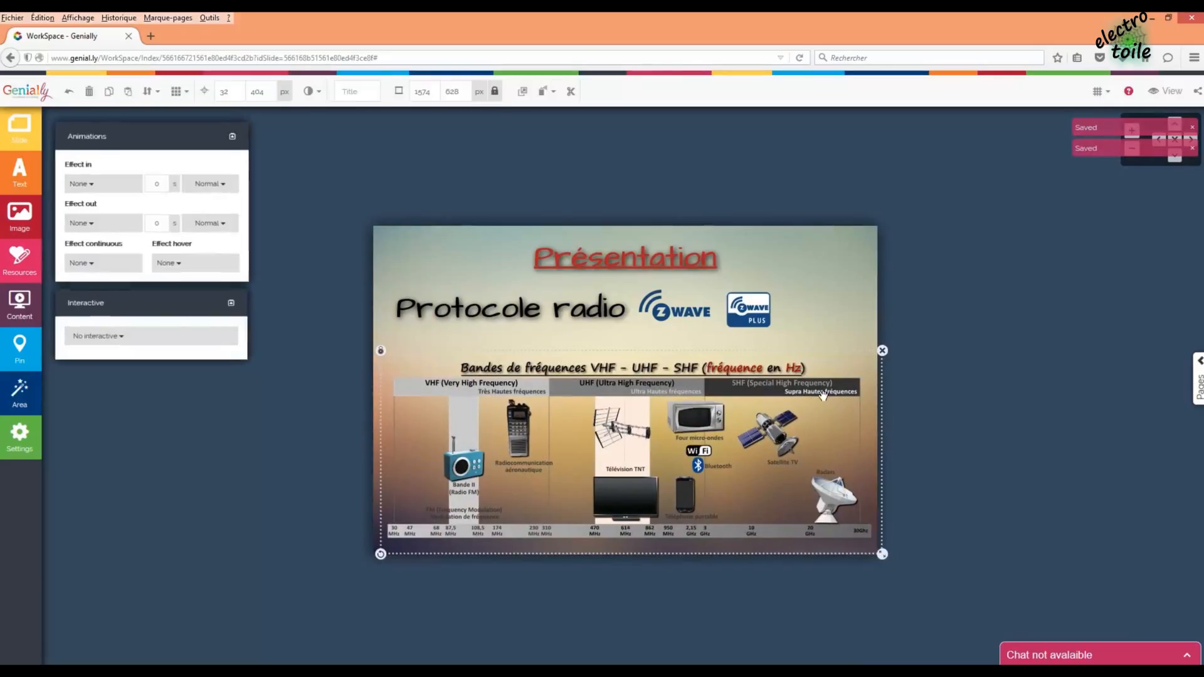
# - Give the chart a fadeIn entrance lasting 5 seconds
pyautogui.click(110, 192)
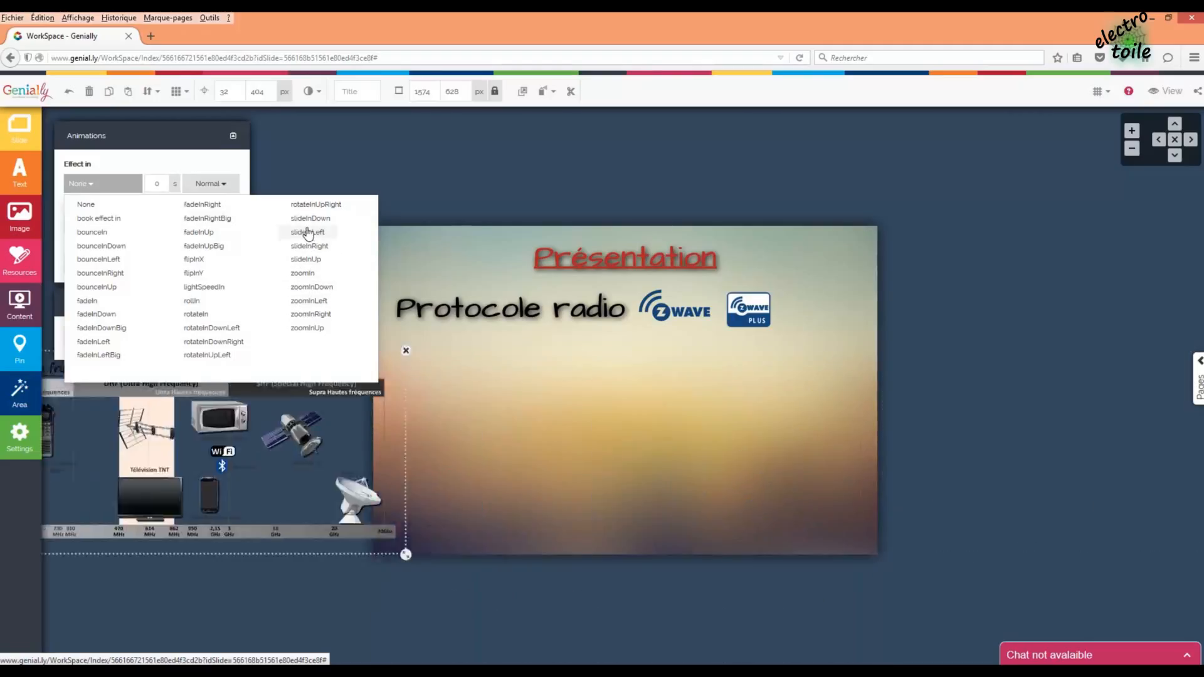
pyautogui.click(94, 305)
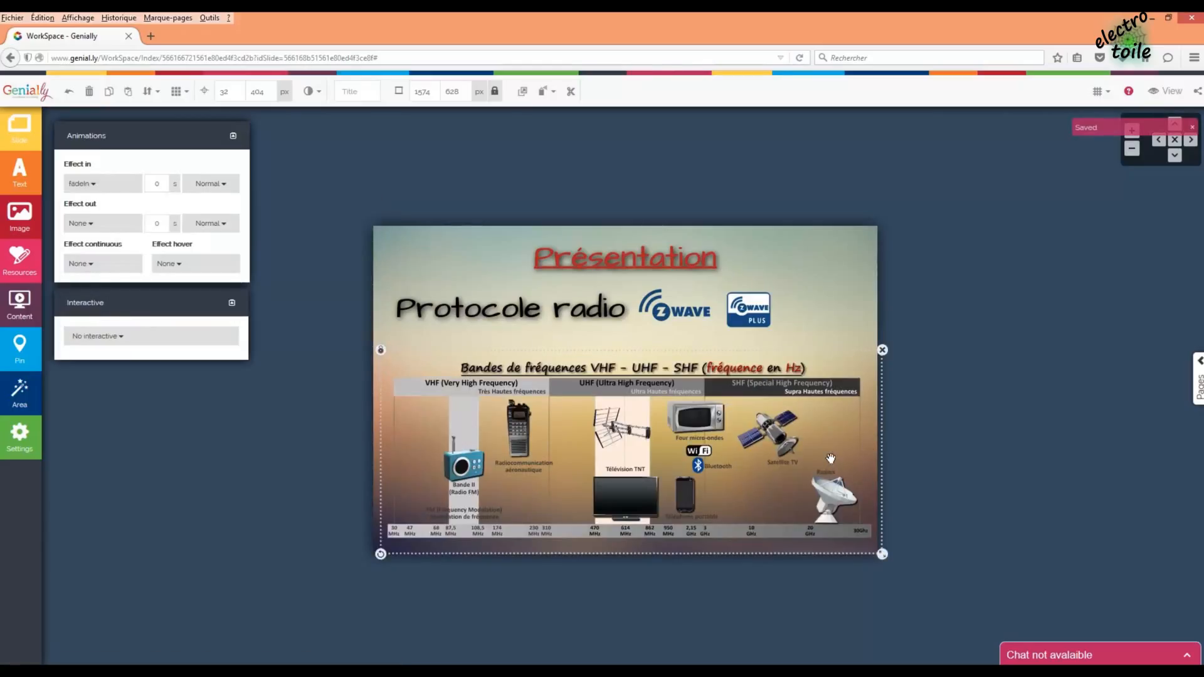
pyautogui.moveTo(831, 458); pyautogui.dragTo(822, 457)
pyautogui.click(976, 487)
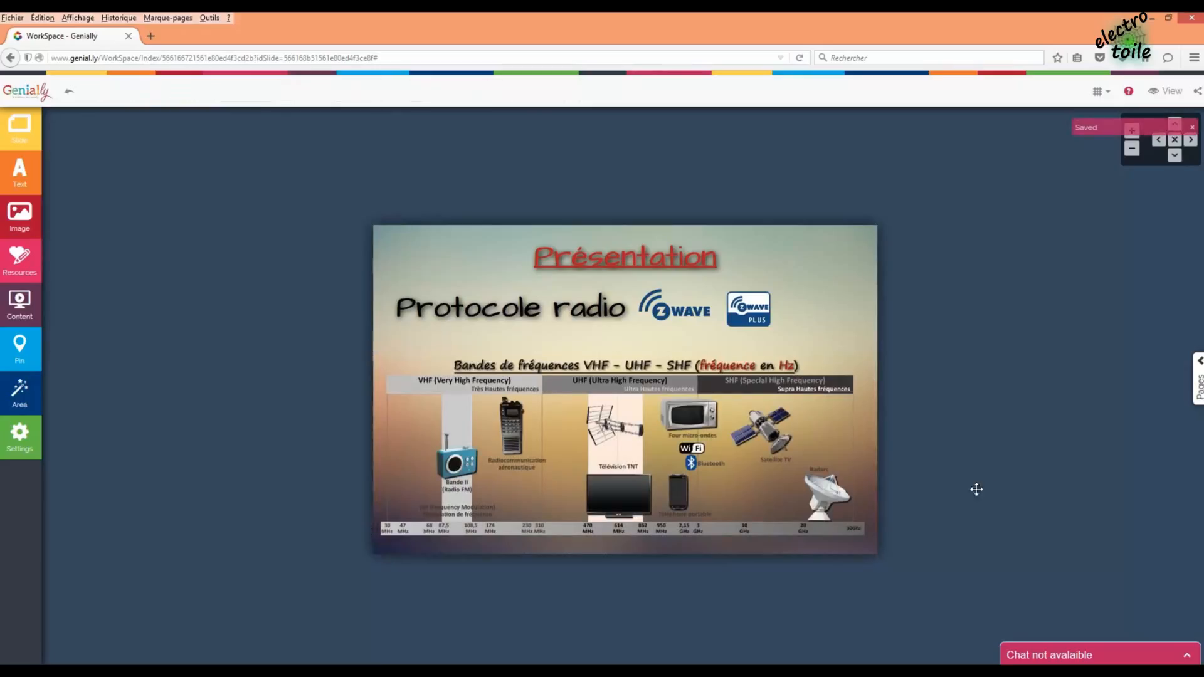
pyautogui.click(731, 455)
pyautogui.click(101, 265)
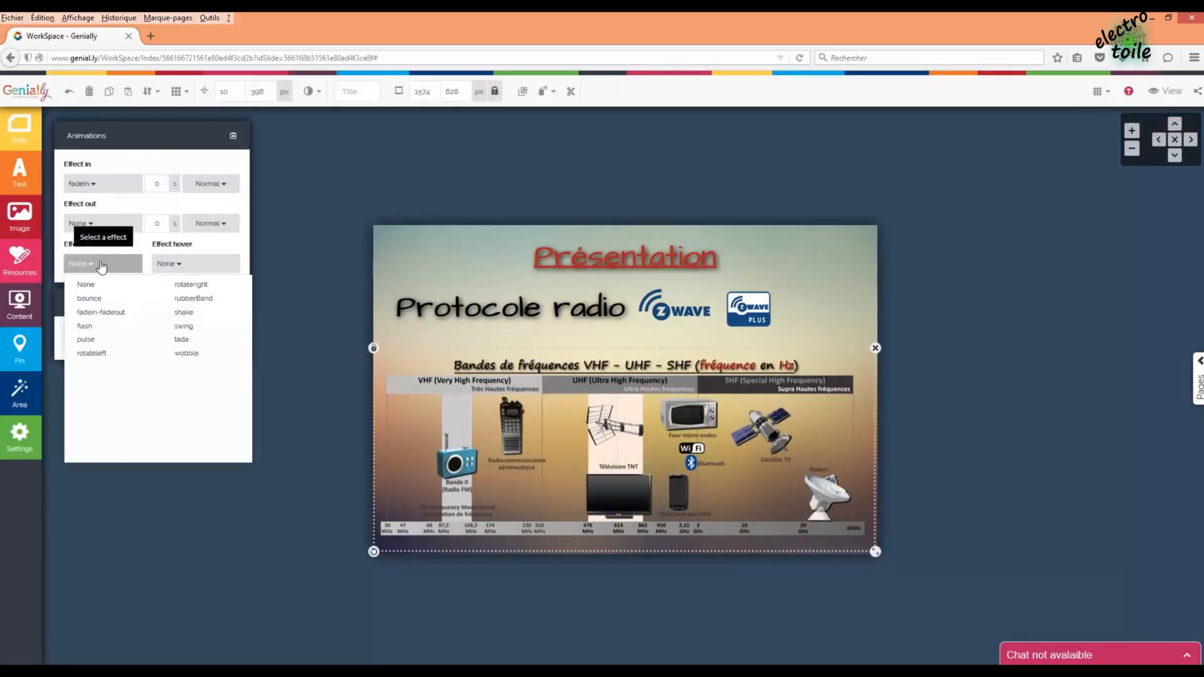
pyautogui.click(161, 184)
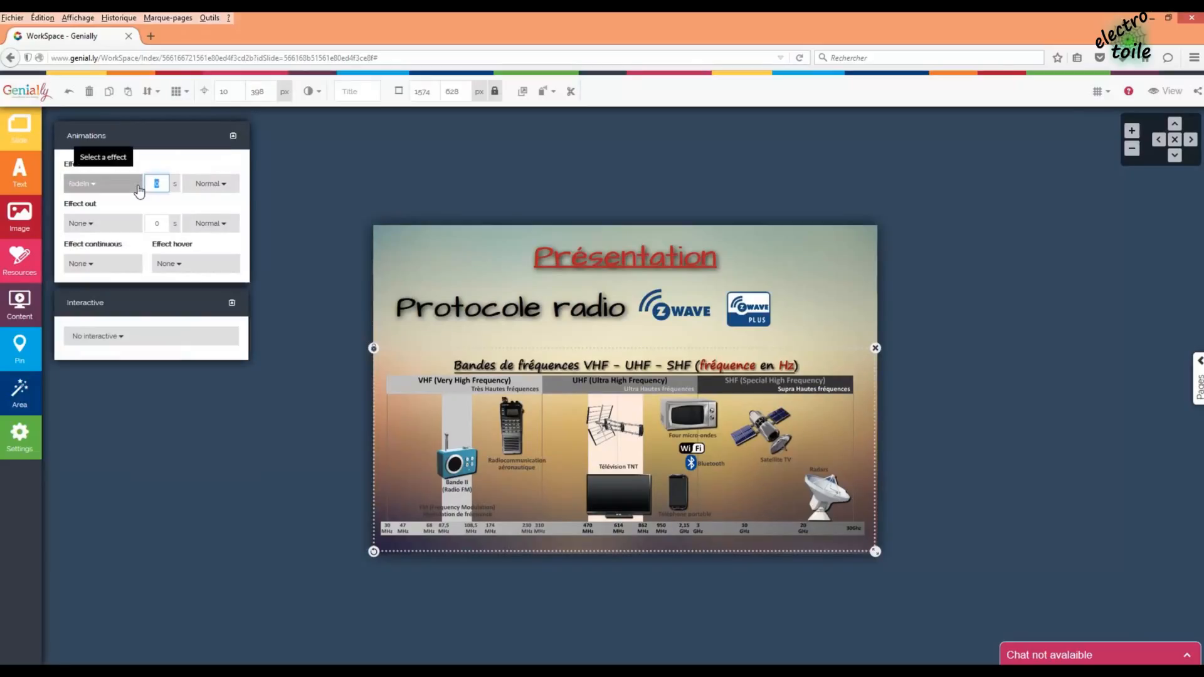
pyautogui.write('5')
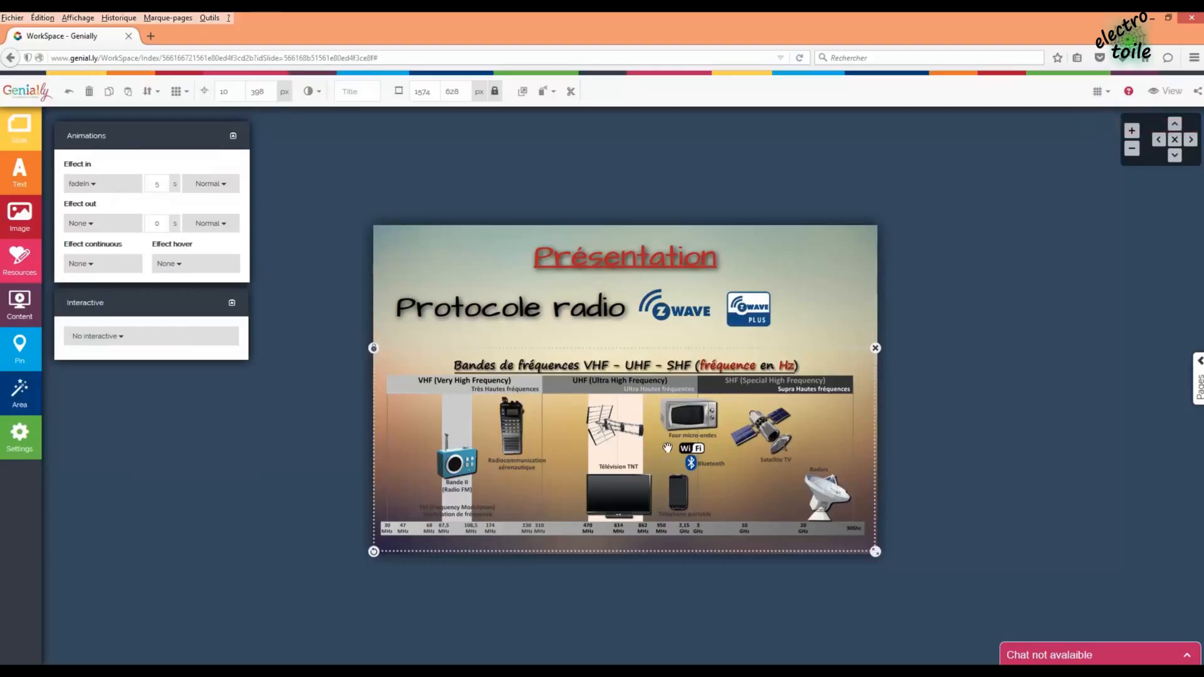
pyautogui.click(683, 311)
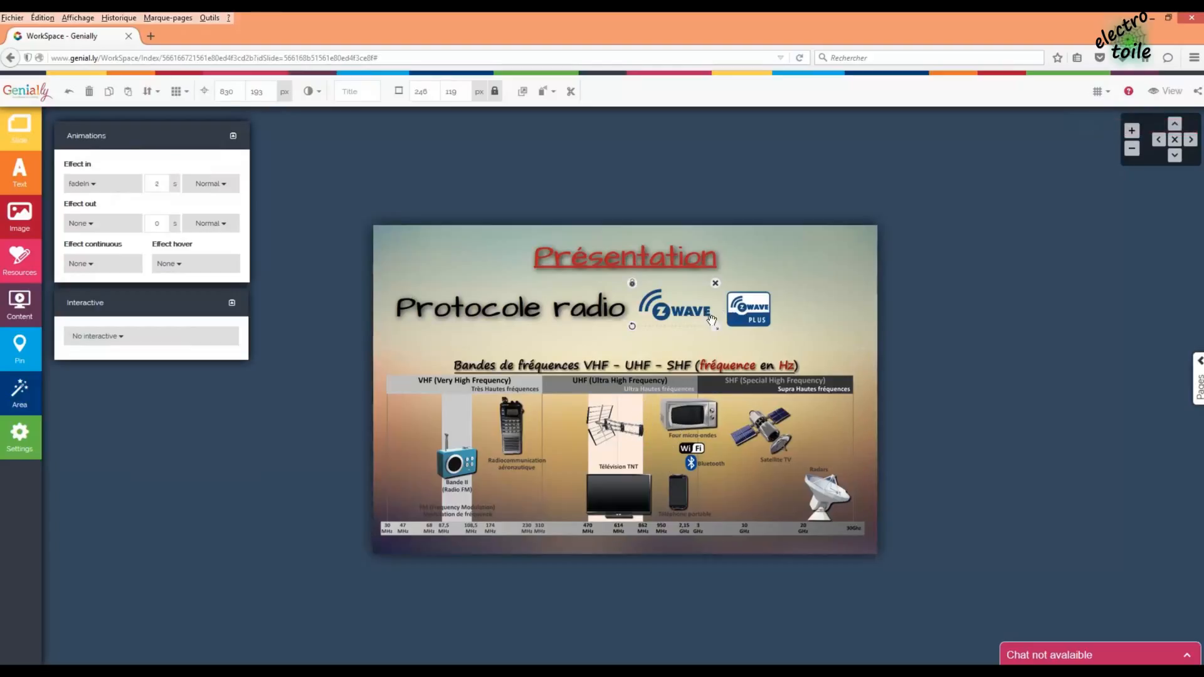
# - Paste a copy of the Z-Wave logo and place it on the chart near Wi-Fi
pyautogui.hotkey('ctrl', 'v')
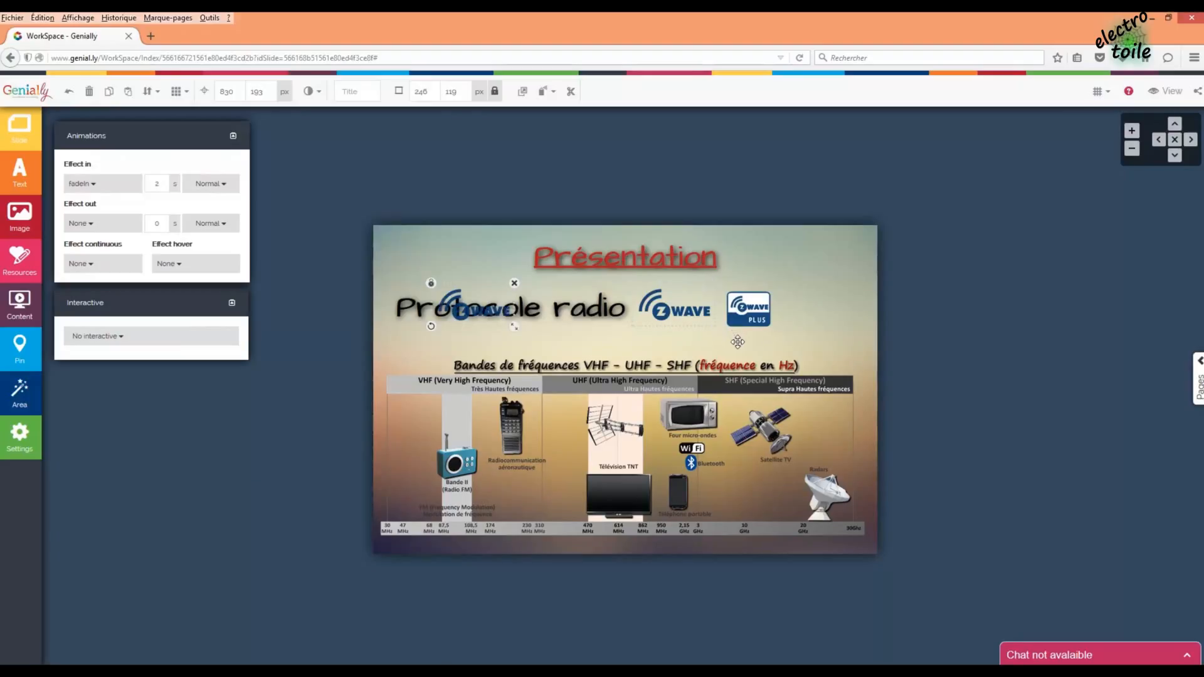
pyautogui.moveTo(680, 311); pyautogui.dragTo(653, 454)
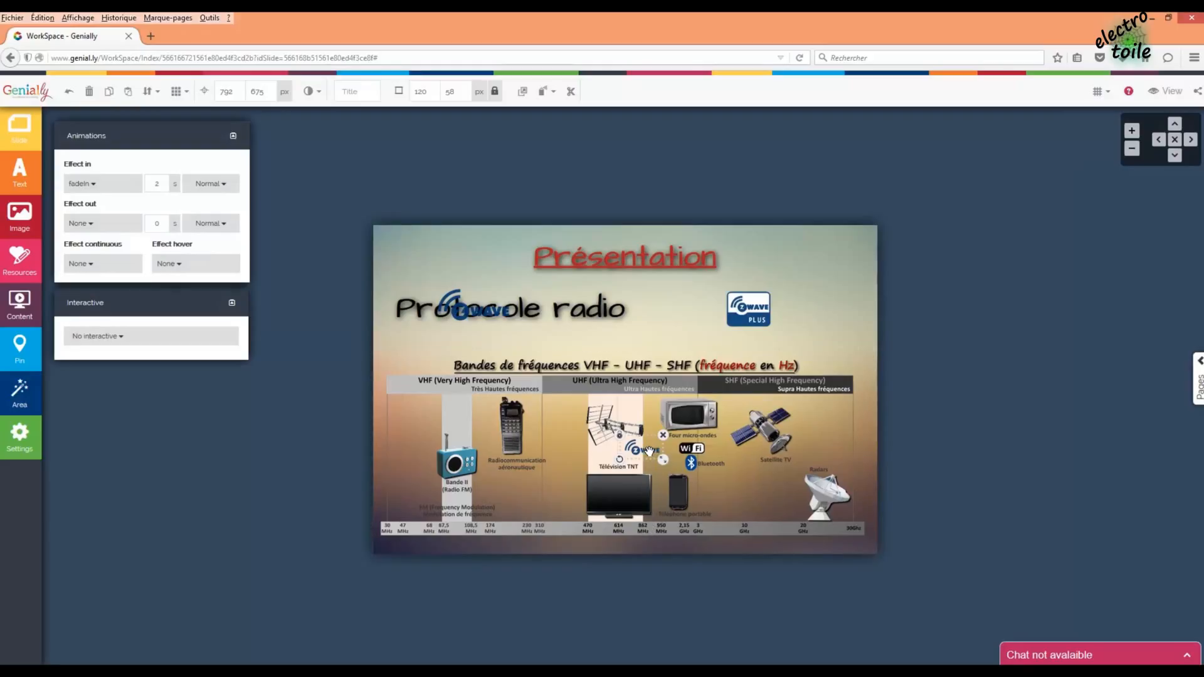
pyautogui.moveTo(647, 450); pyautogui.dragTo(645, 449)
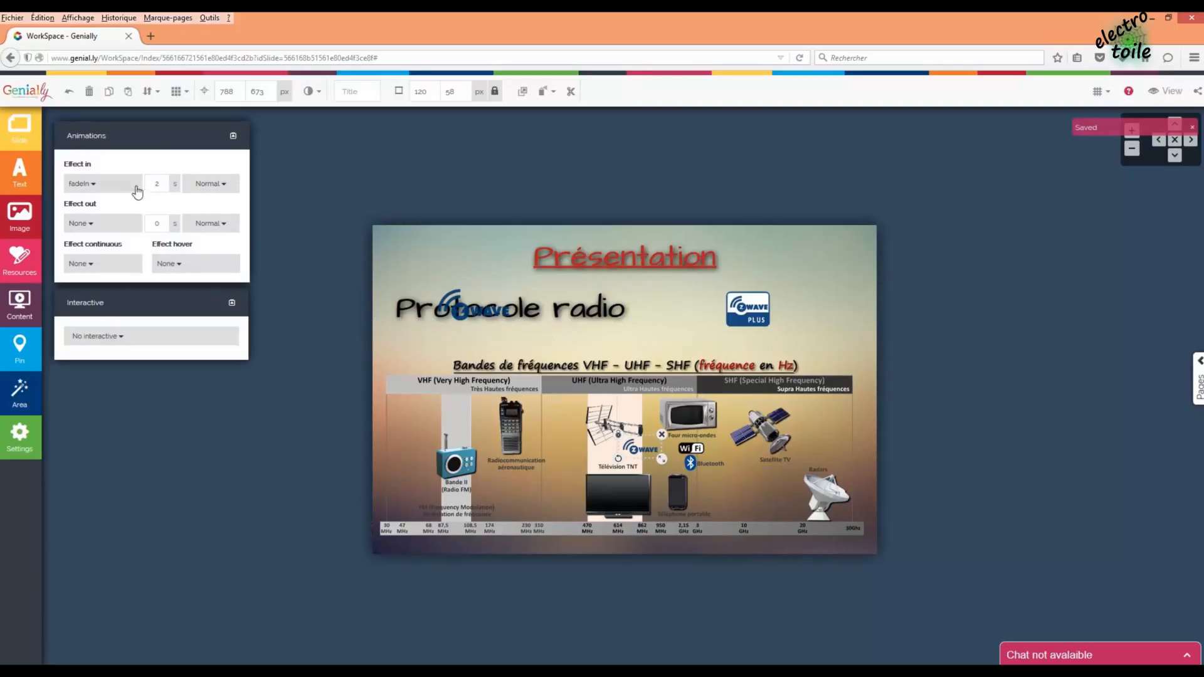
pyautogui.click(95, 188)
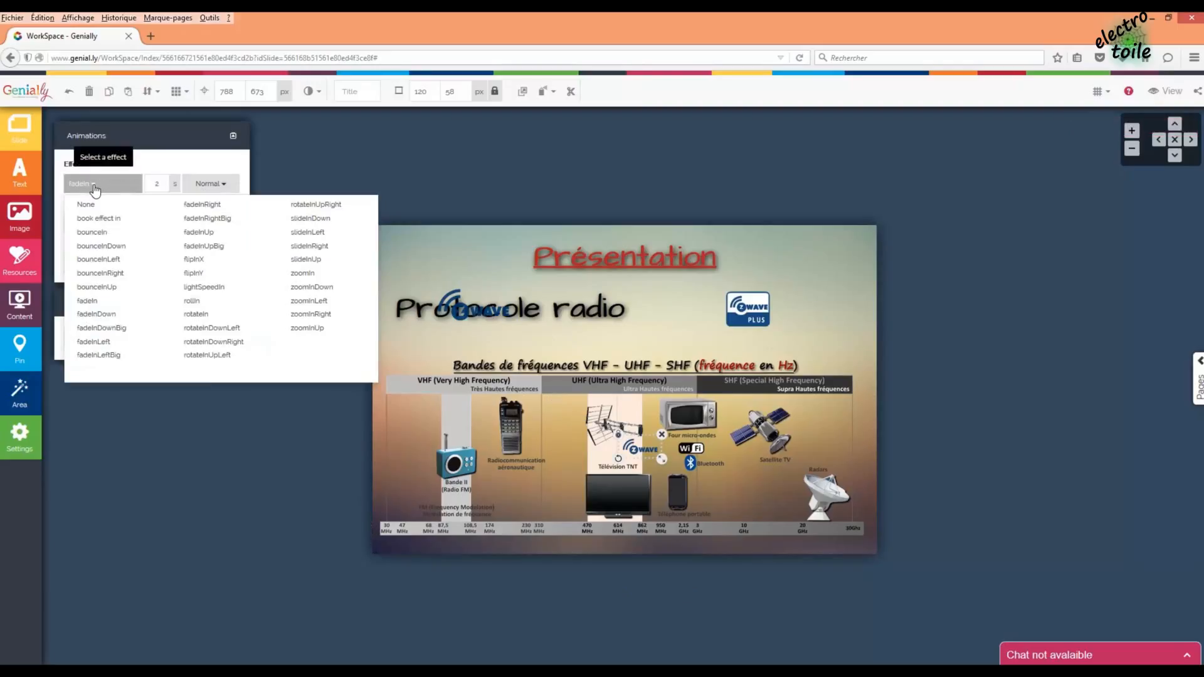
# - Rearrange the chart and small logo so the logo sits beside Télévision TNT in UHF
pyautogui.click(797, 494)
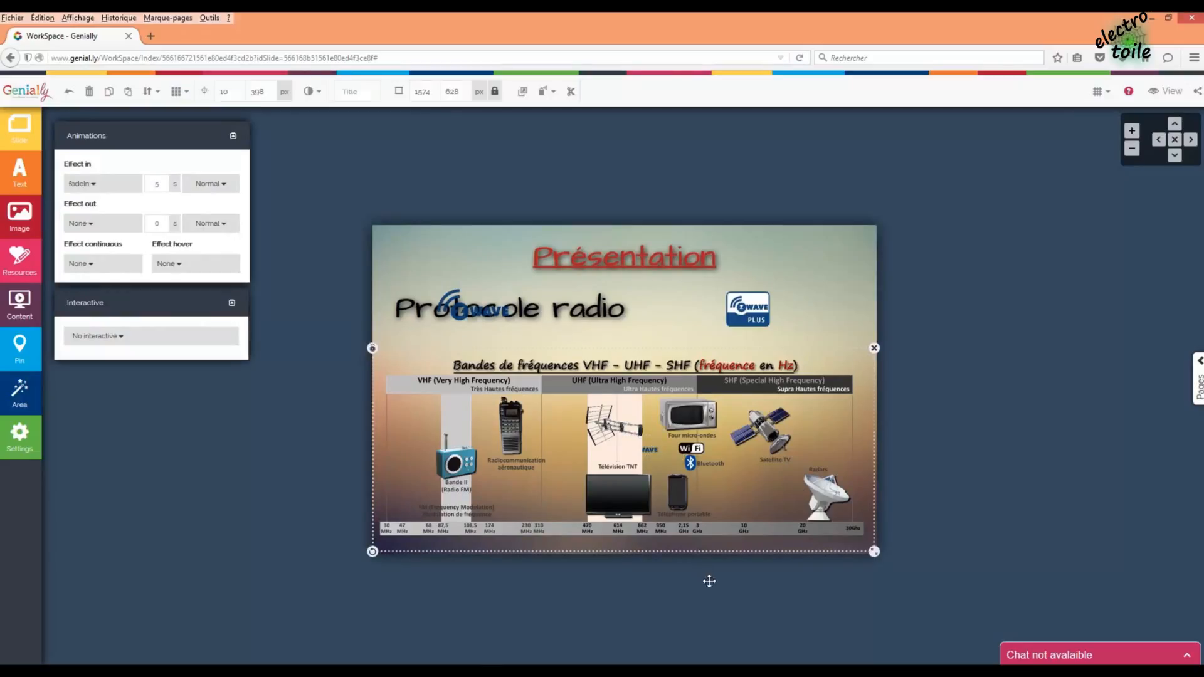
pyautogui.moveTo(709, 581); pyautogui.dragTo(756, 570)
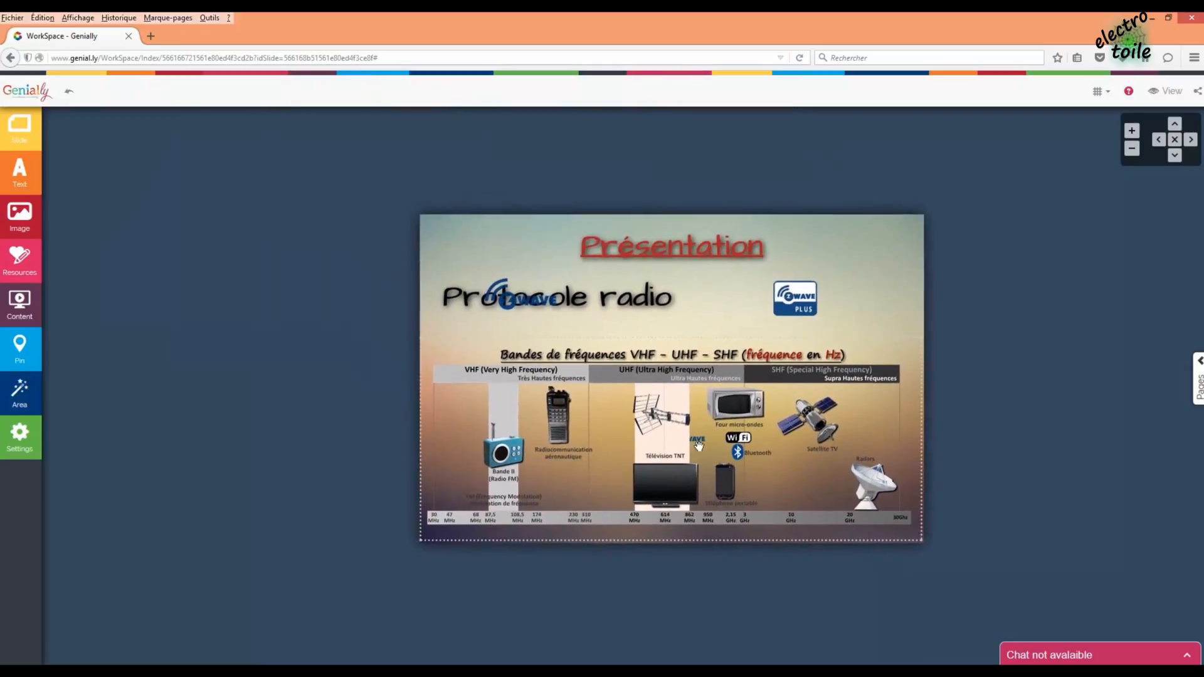
pyautogui.click(699, 444)
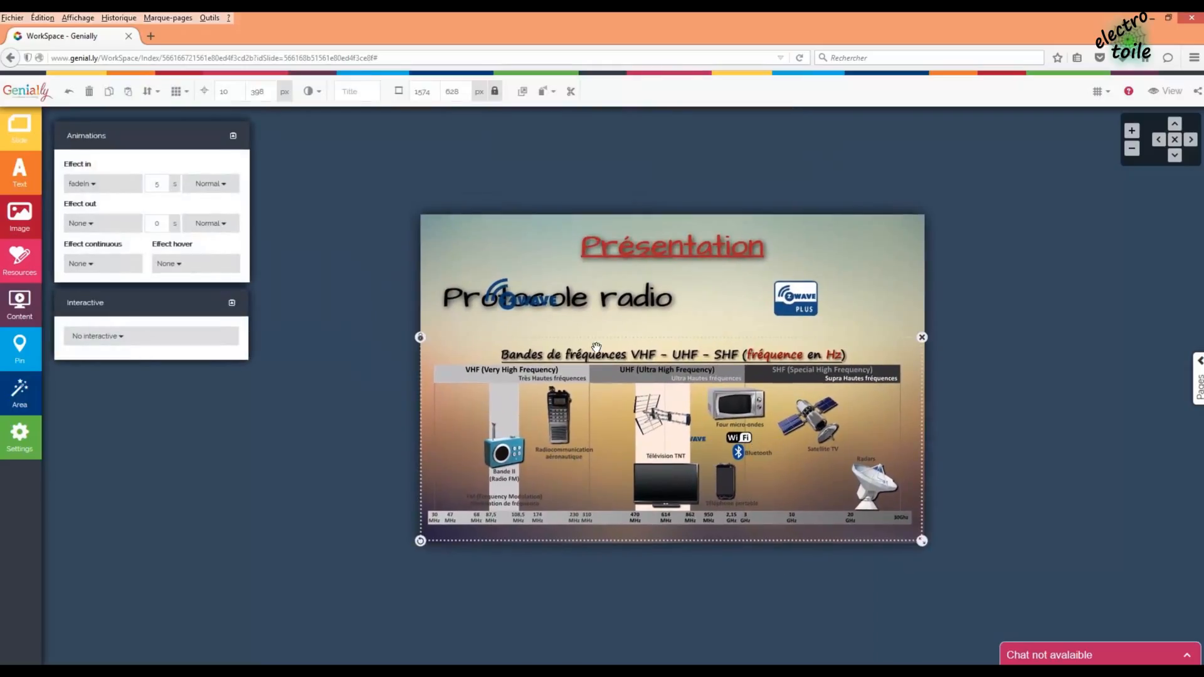
pyautogui.click(526, 307)
pyautogui.moveTo(584, 309); pyautogui.dragTo(386, 361)
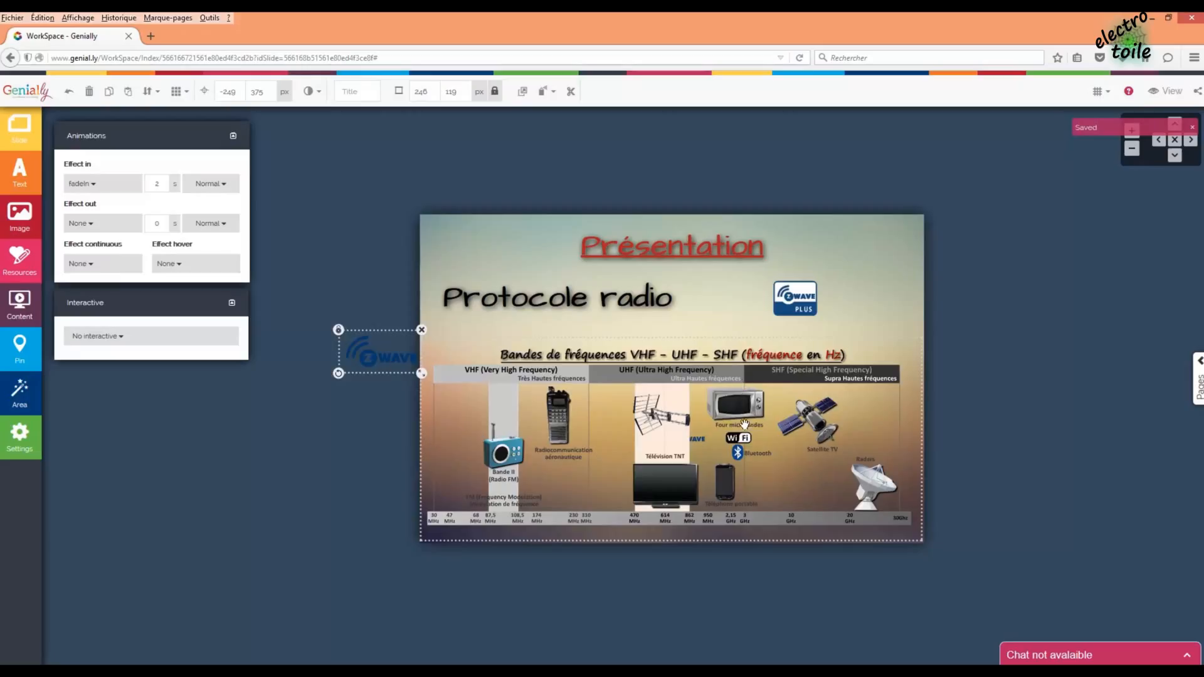
pyautogui.moveTo(744, 425); pyautogui.dragTo(724, 533)
pyautogui.moveTo(692, 436); pyautogui.dragTo(756, 324)
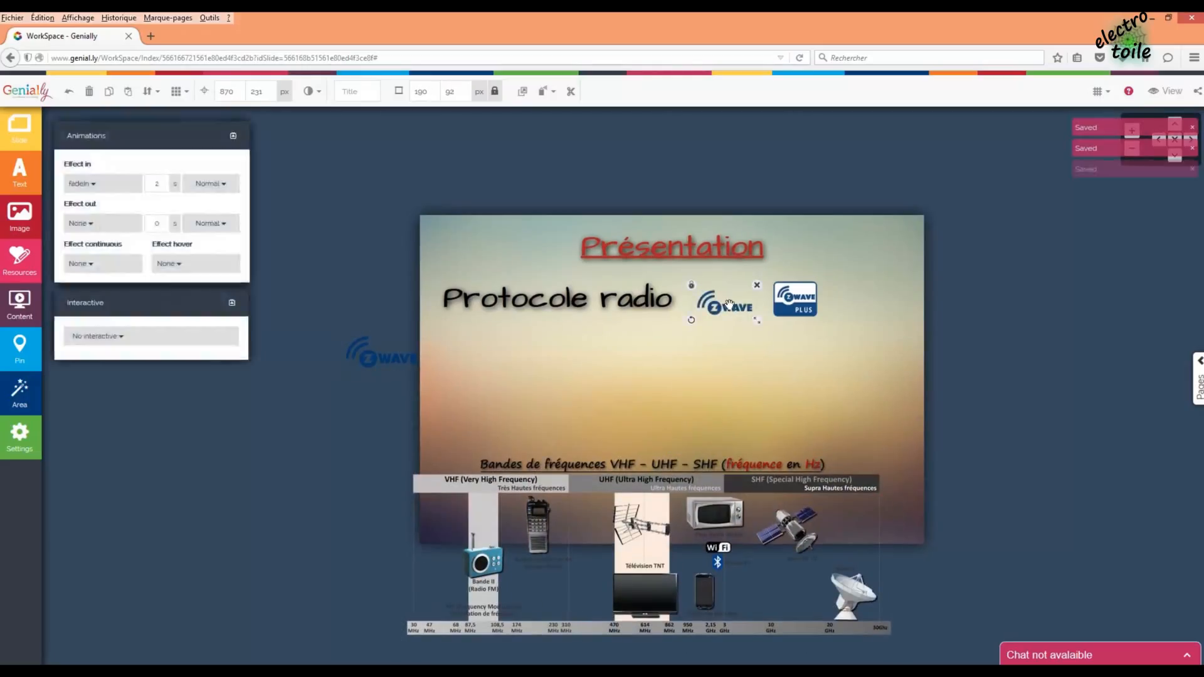
pyautogui.moveTo(689, 492); pyautogui.dragTo(714, 369)
pyautogui.click(381, 368)
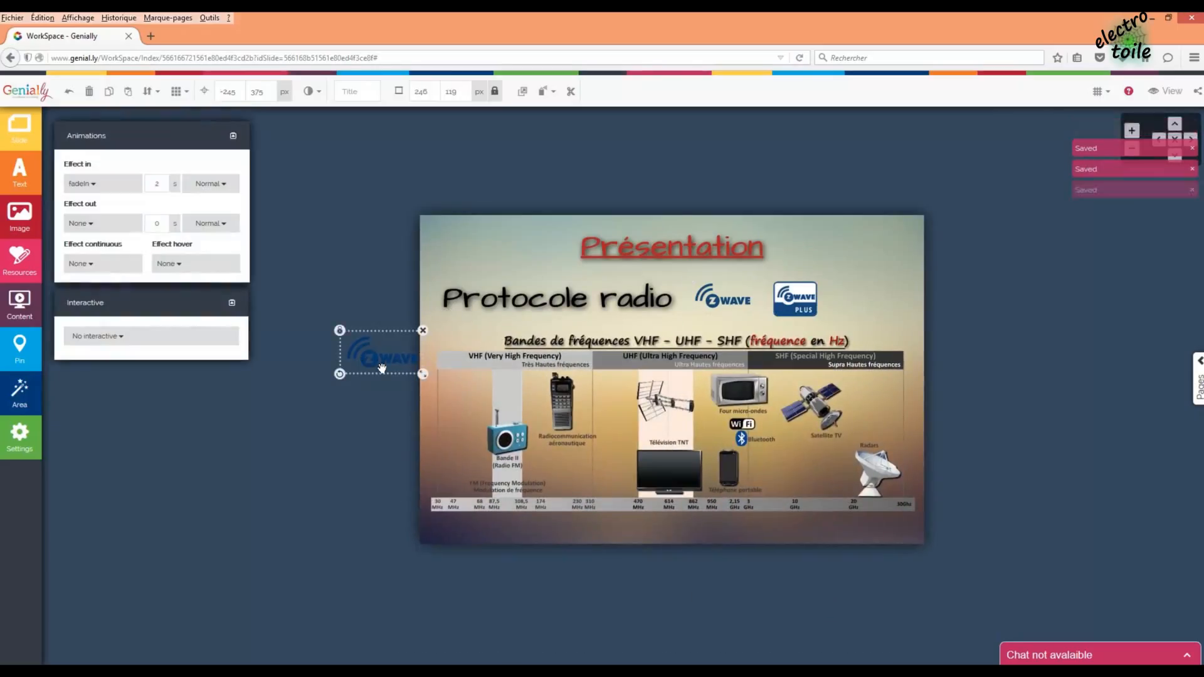
pyautogui.moveTo(381, 368); pyautogui.dragTo(693, 427)
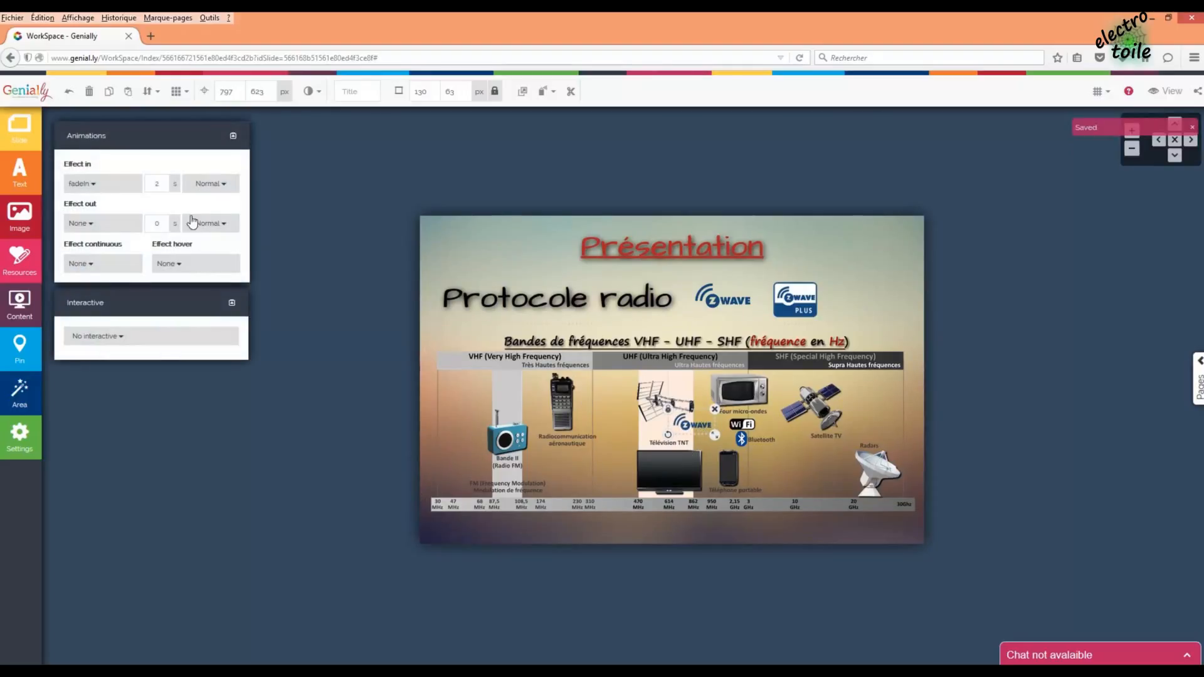
# - Set the chart logo's fade-in to 5 seconds and add a continuous pulse effect
pyautogui.click(162, 185)
pyautogui.press('BackSpace')
pyautogui.write('5')
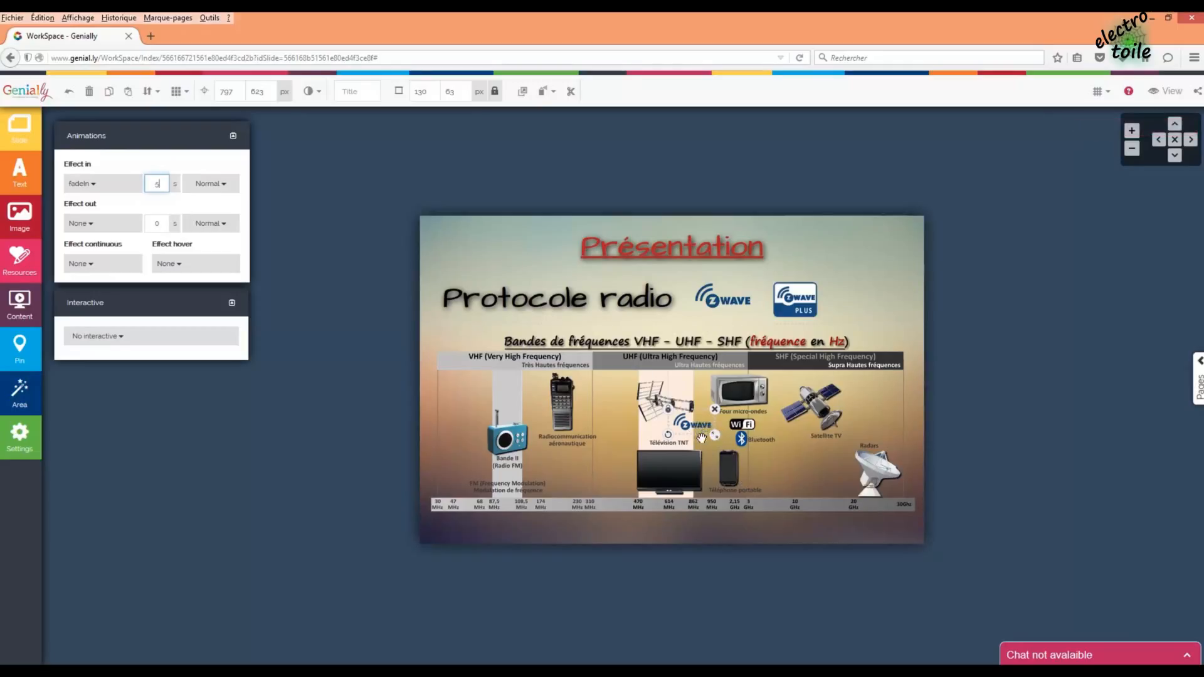
pyautogui.click(105, 269)
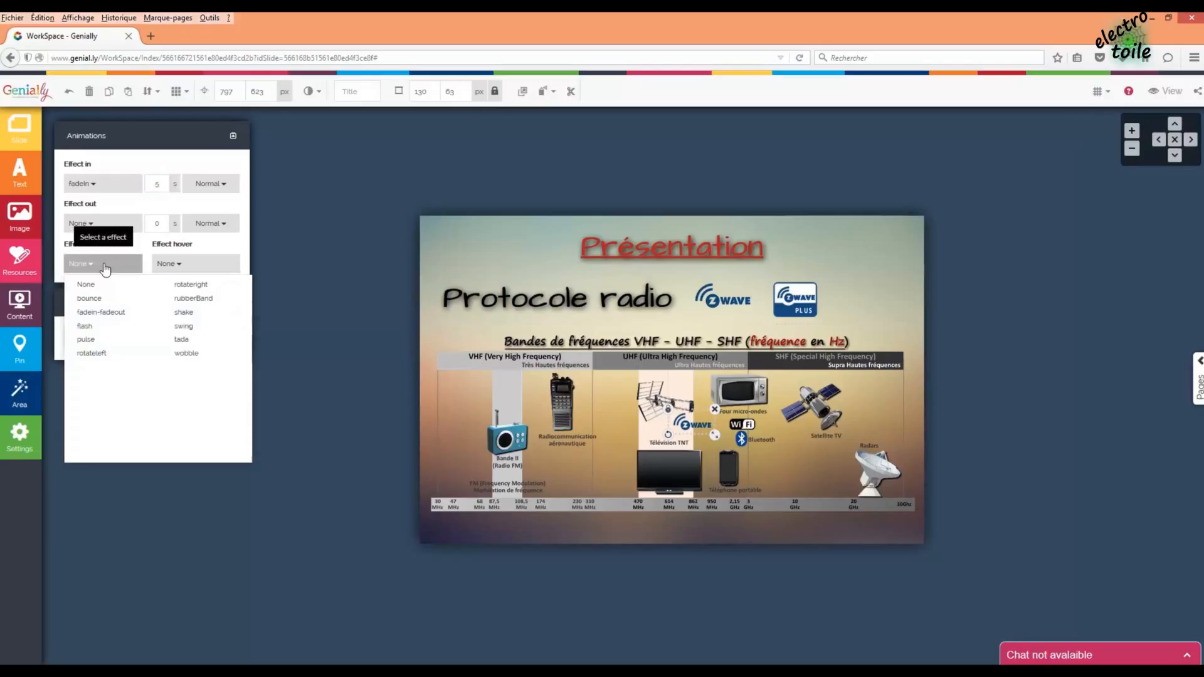
pyautogui.click(86, 339)
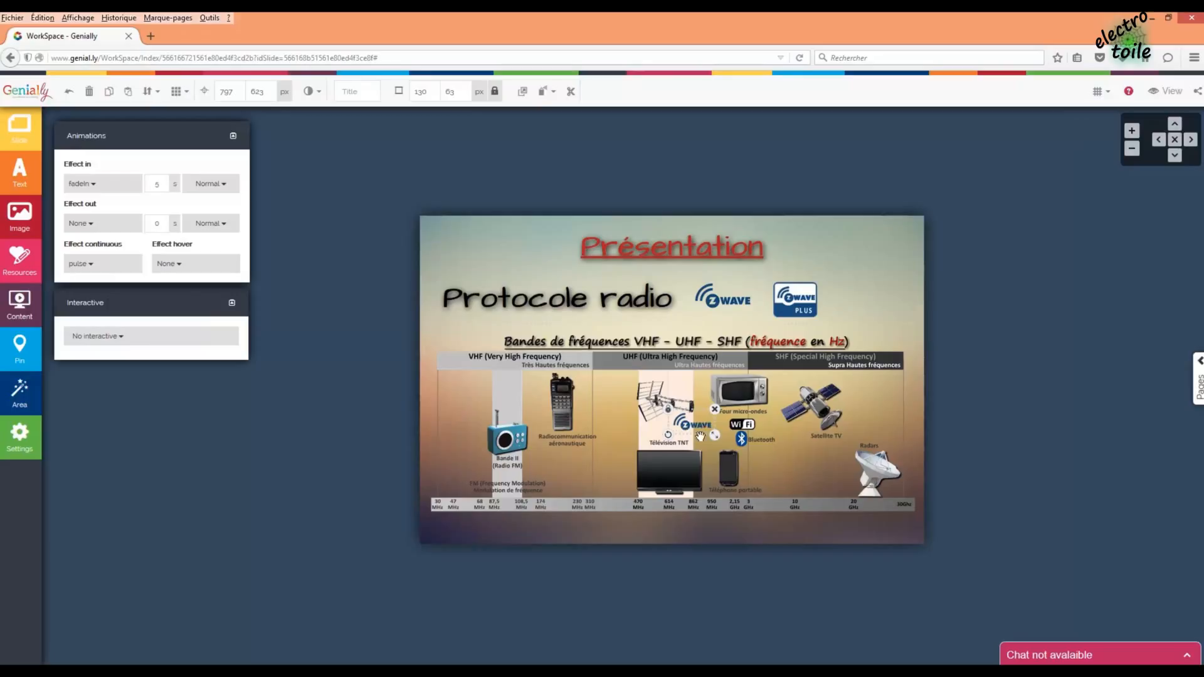
# - Attach a tag reading 'Fréquence de 868MHz (en Europe)' with 868MHz bold and larger text
pyautogui.click(107, 339)
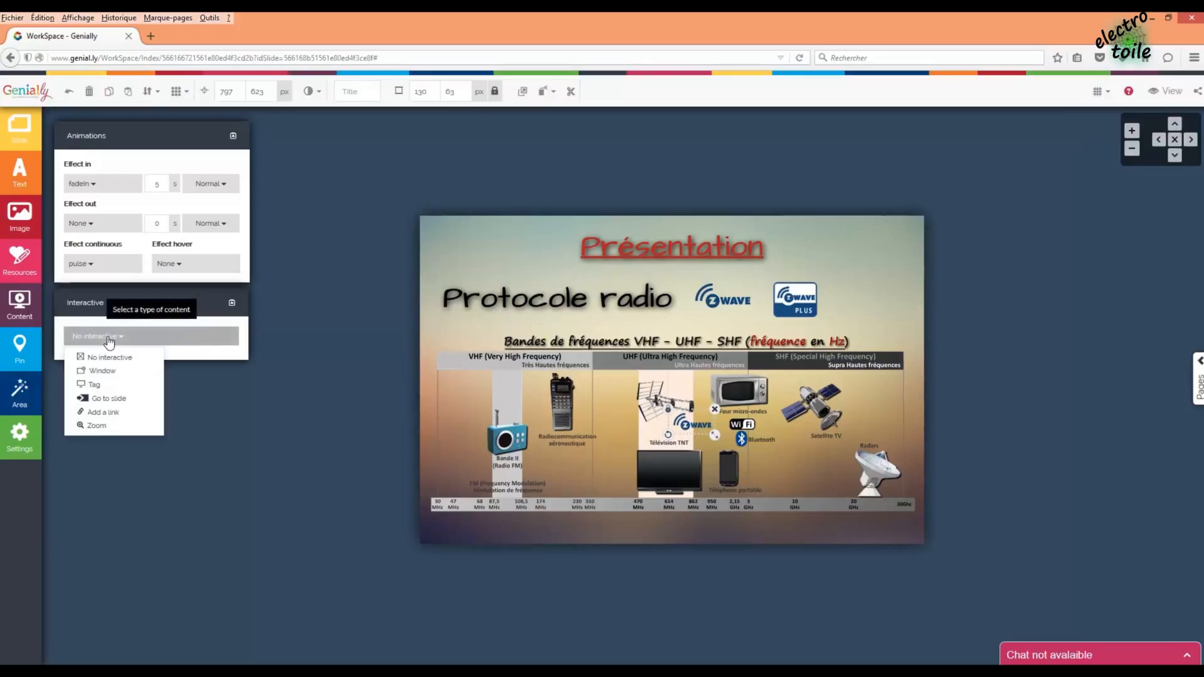
pyautogui.click(95, 386)
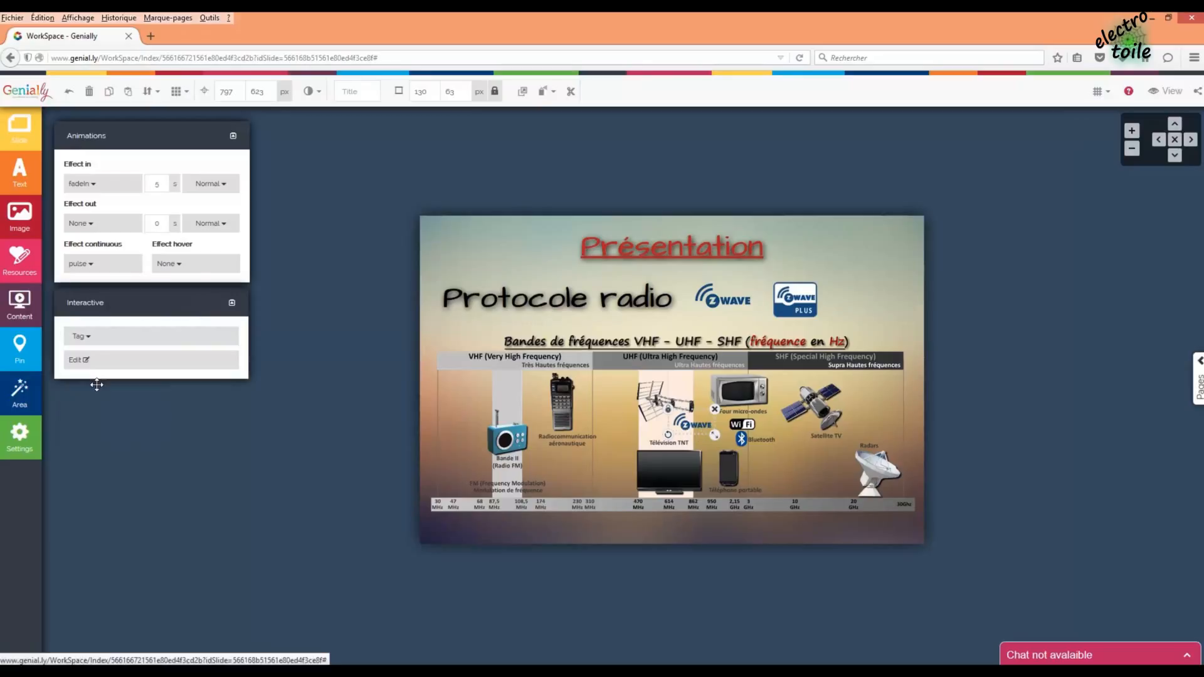
pyautogui.click(97, 360)
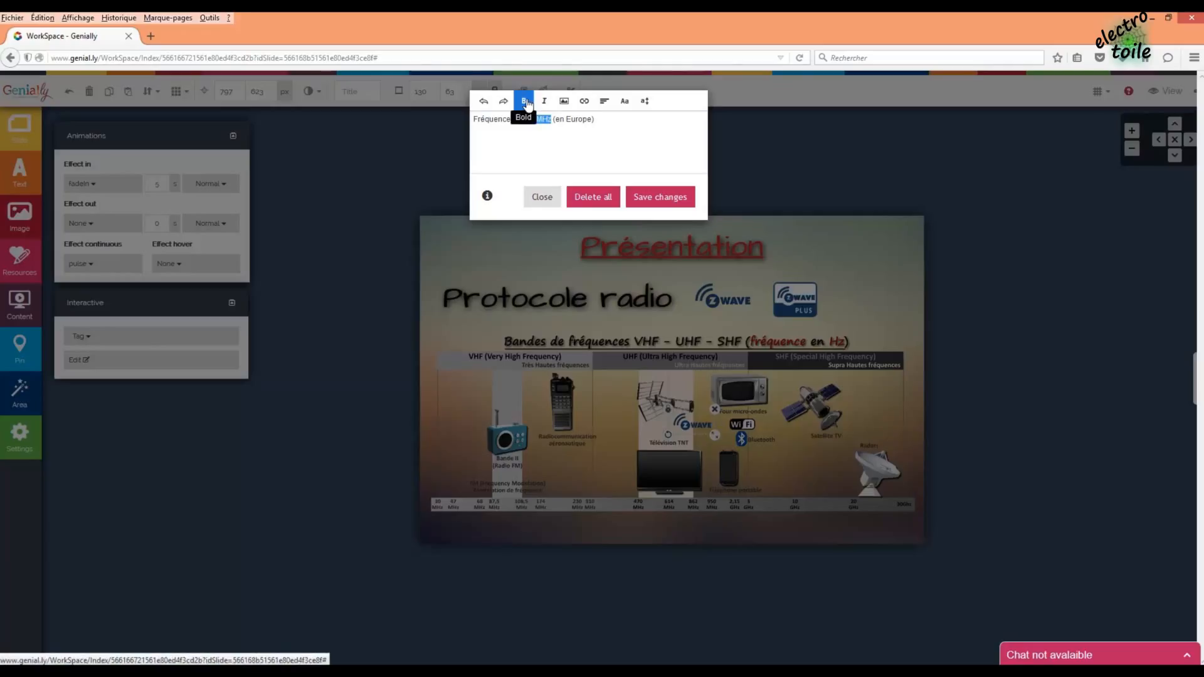
pyautogui.click(524, 101)
pyautogui.click(609, 122)
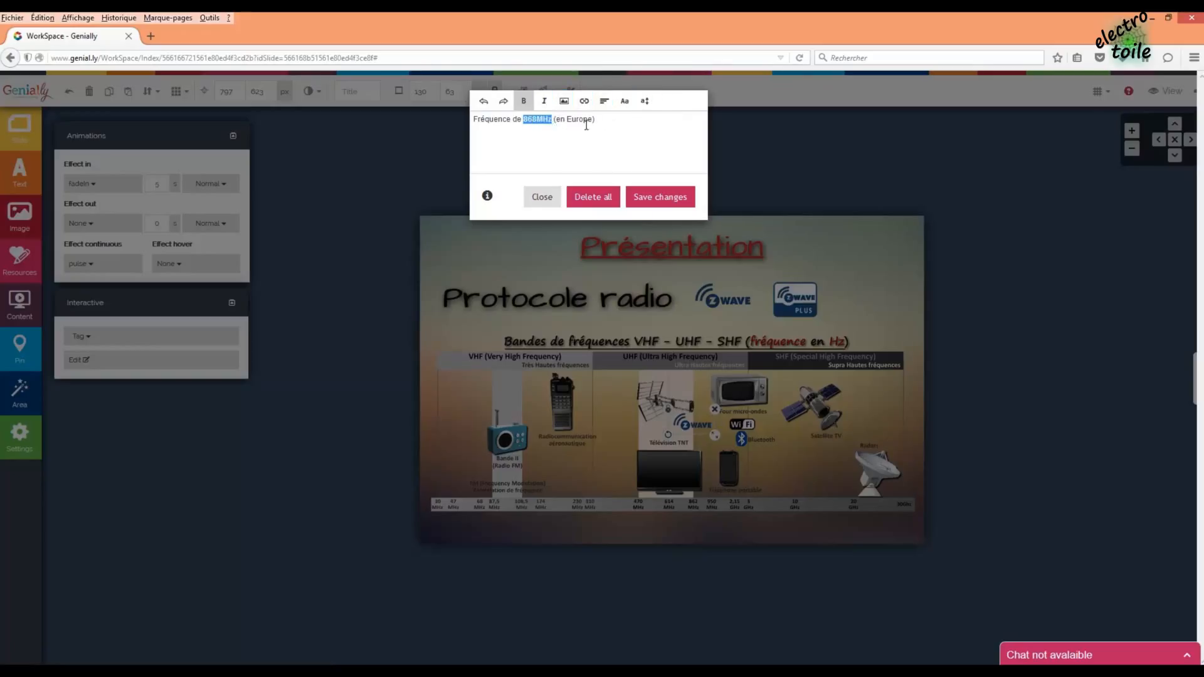
pyautogui.moveTo(593, 120); pyautogui.dragTo(472, 119)
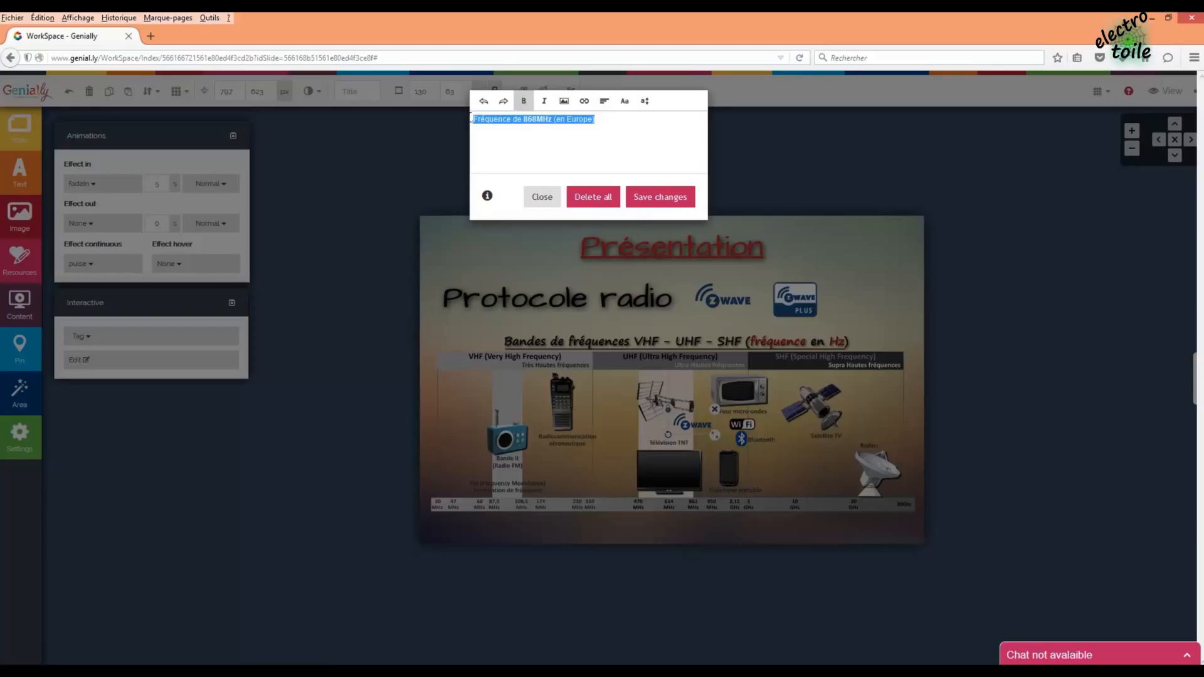
pyautogui.click(649, 110)
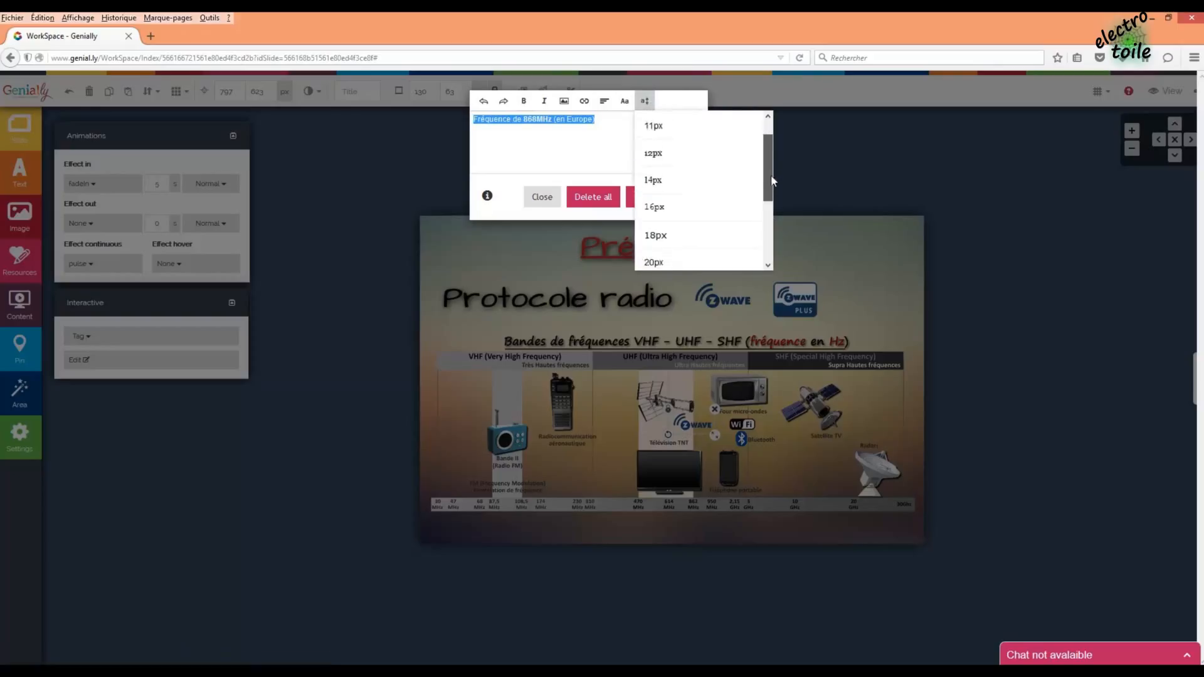
pyautogui.click(690, 210)
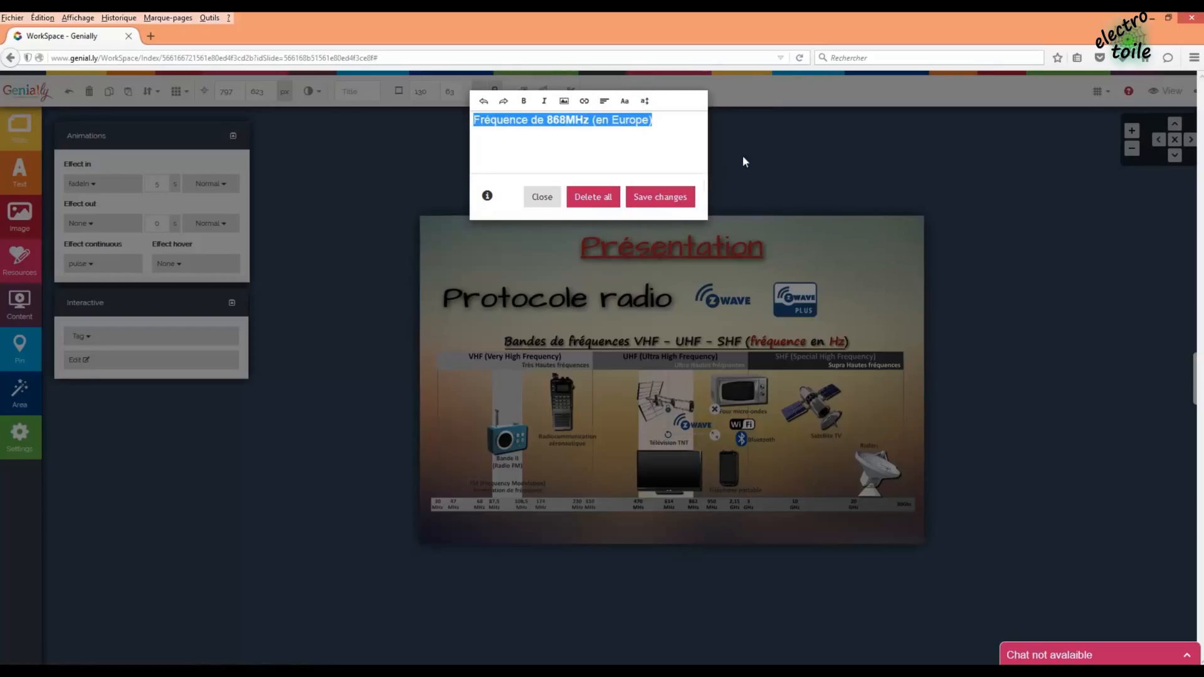
# - Move '(en Europe)' to a second line, centre both lines, save, and preview in a new tab
pyautogui.click(612, 121)
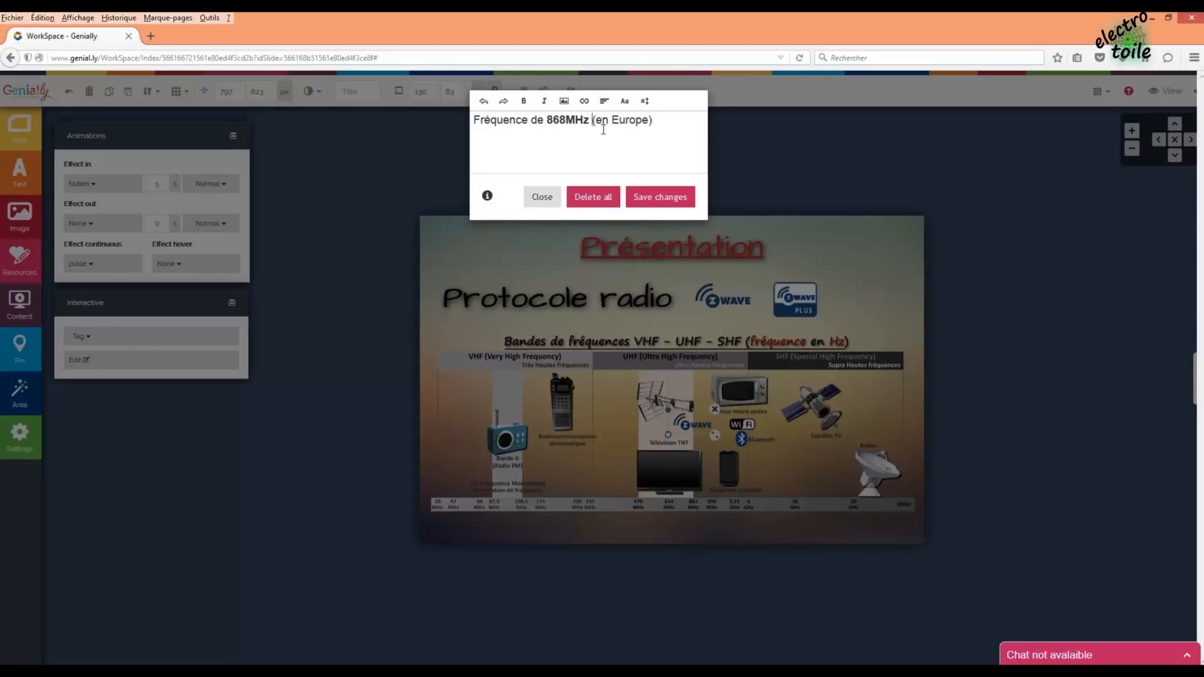
pyautogui.press('Return')
pyautogui.moveTo(585, 133); pyautogui.dragTo(474, 119)
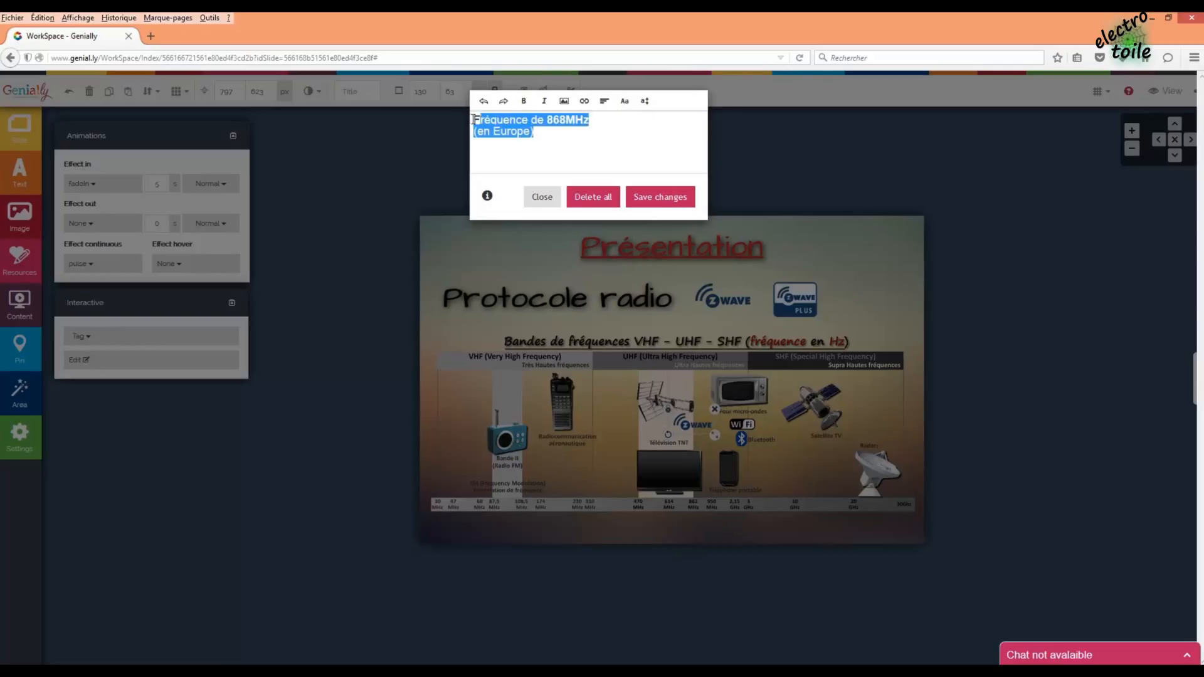
pyautogui.click(605, 102)
pyautogui.click(627, 151)
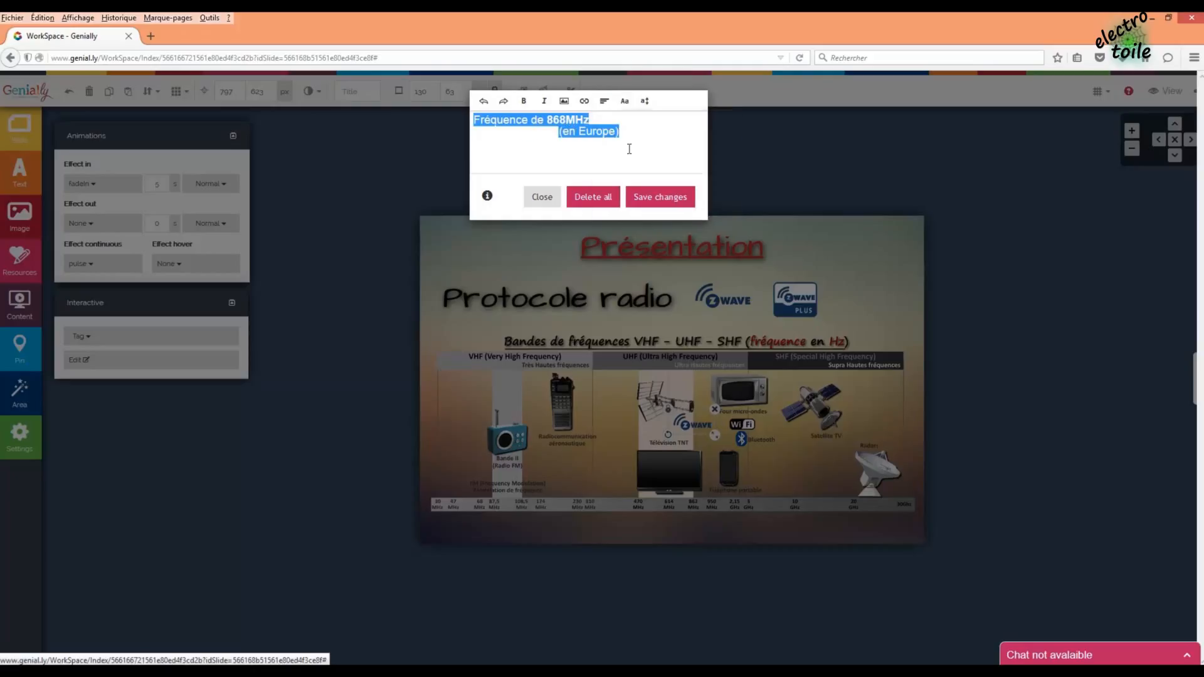
pyautogui.click(558, 119)
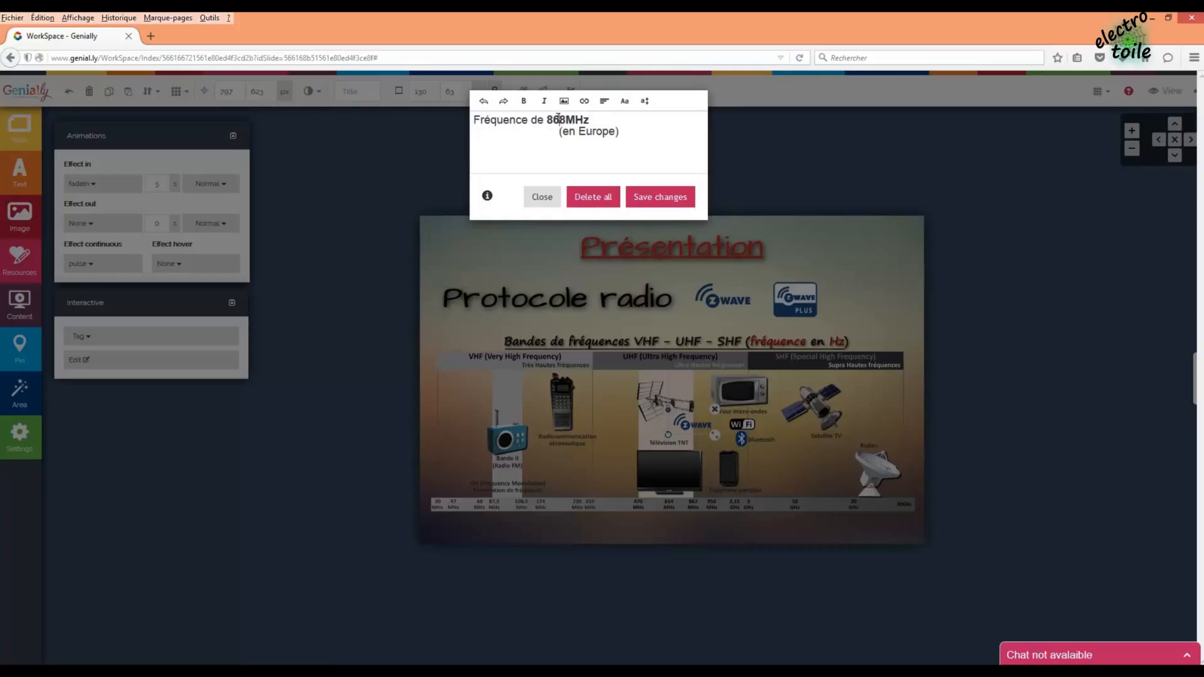
pyautogui.click(625, 100)
pyautogui.click(645, 102)
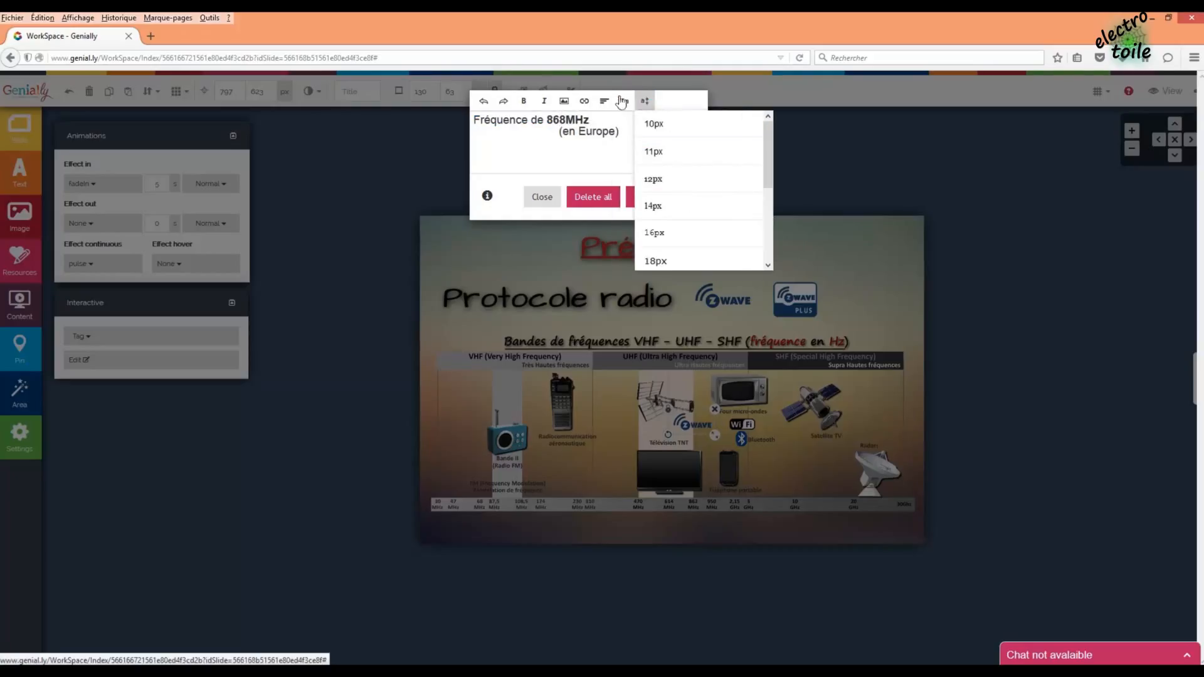
pyautogui.click(604, 101)
pyautogui.click(628, 150)
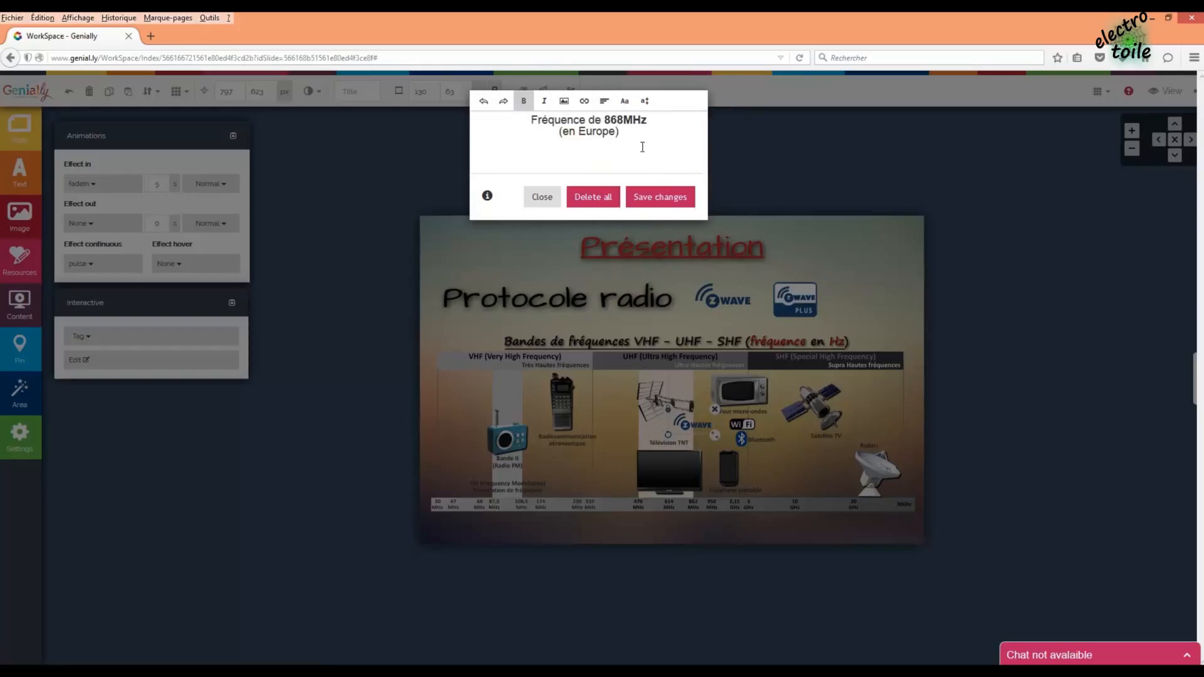
pyautogui.click(660, 200)
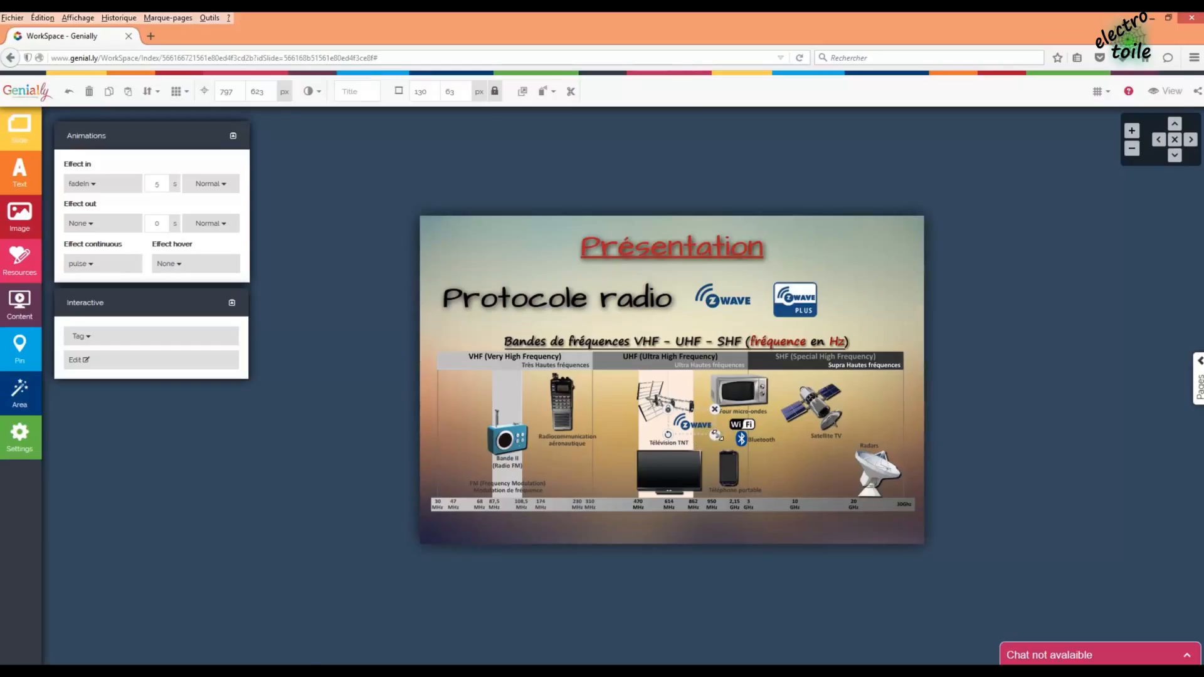
pyautogui.click(1165, 91)
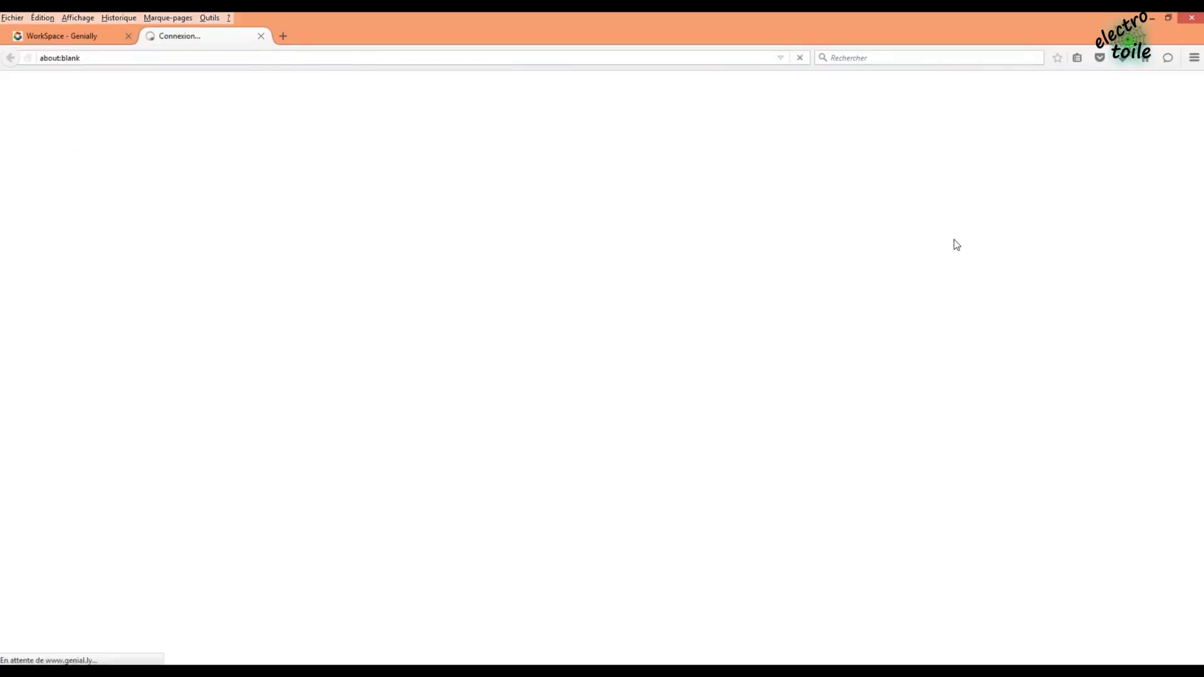
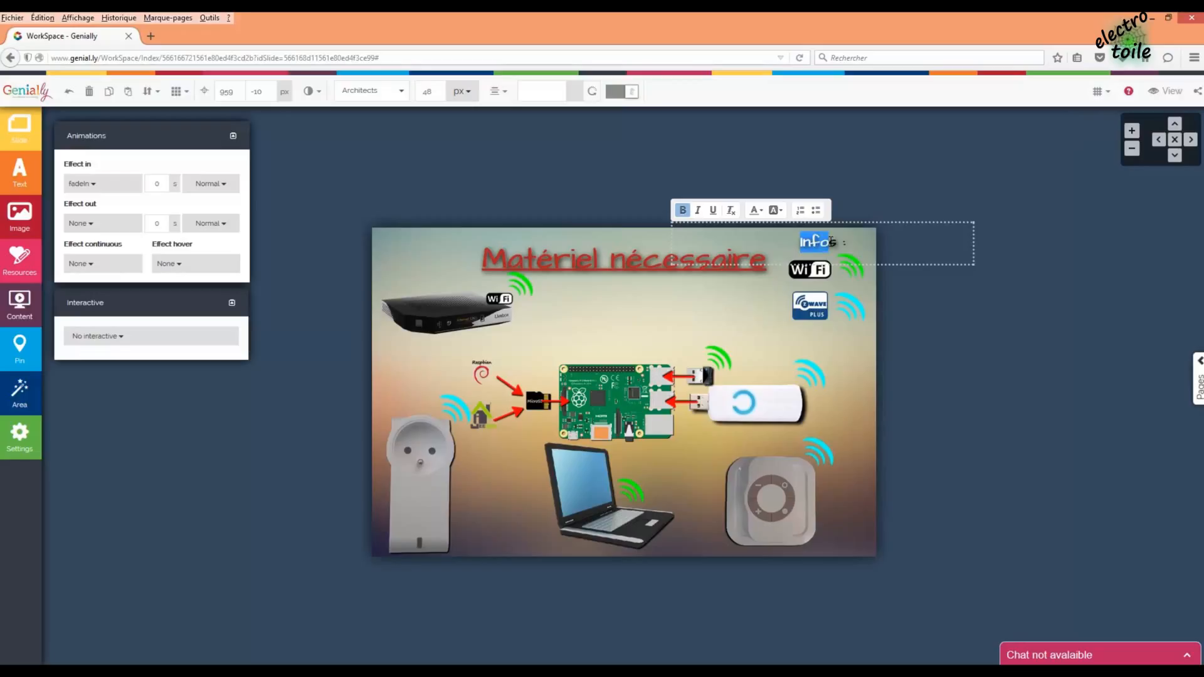
# - Underline 'Infos' and nudge it and the 'Matériel nécessaire' title slightly left
pyautogui.click(713, 210)
pyautogui.click(907, 286)
pyautogui.moveTo(828, 245); pyautogui.dragTo(823, 245)
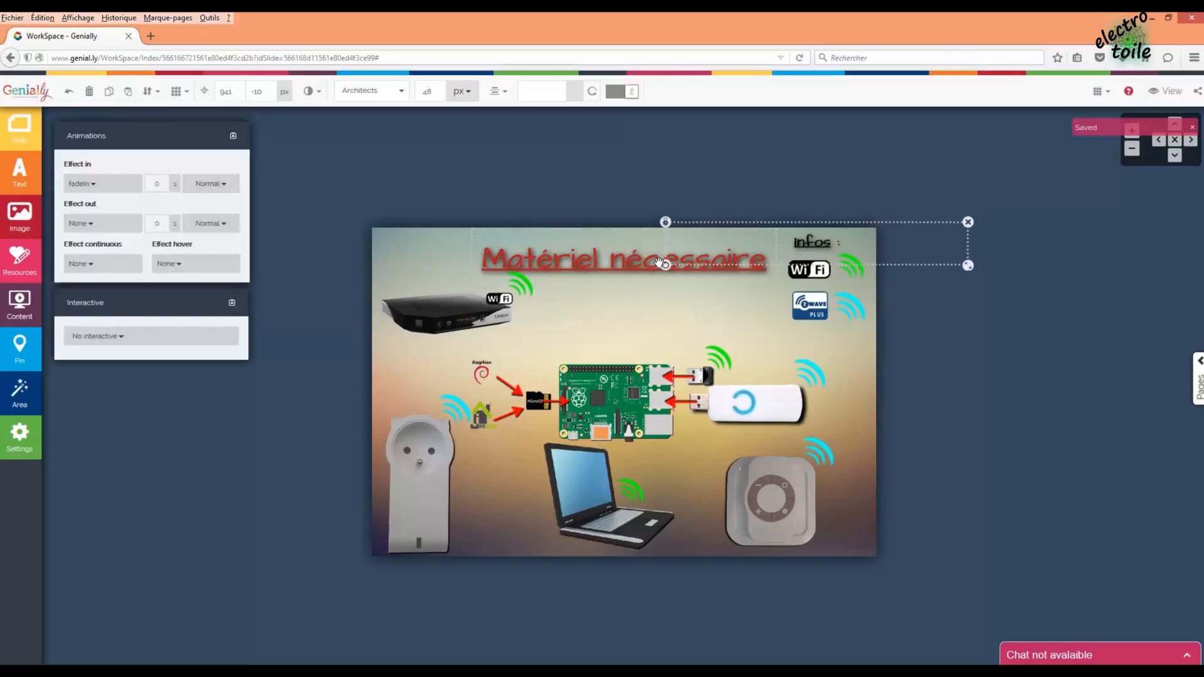
pyautogui.click(640, 258)
pyautogui.moveTo(640, 258); pyautogui.dragTo(636, 257)
pyautogui.click(748, 176)
# - Lower the Wi-Fi and Z-Wave logos slightly beneath the Infos label
pyautogui.moveTo(903, 333); pyautogui.dragTo(833, 297)
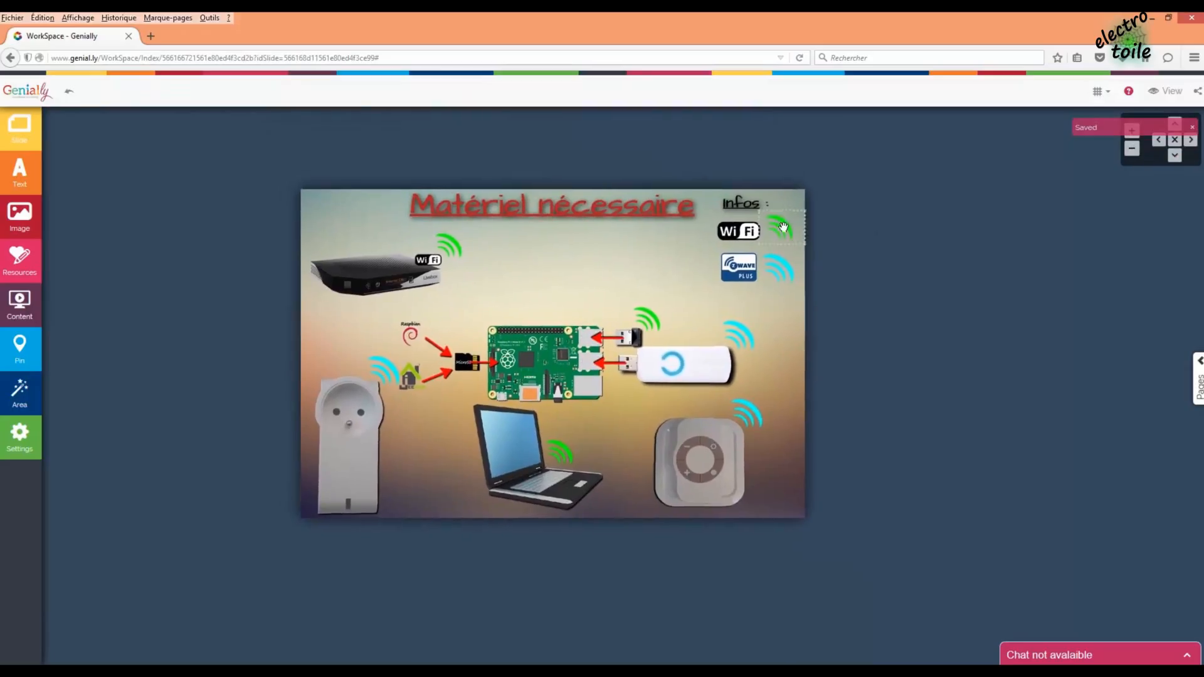
pyautogui.click(739, 206)
pyautogui.click(813, 238)
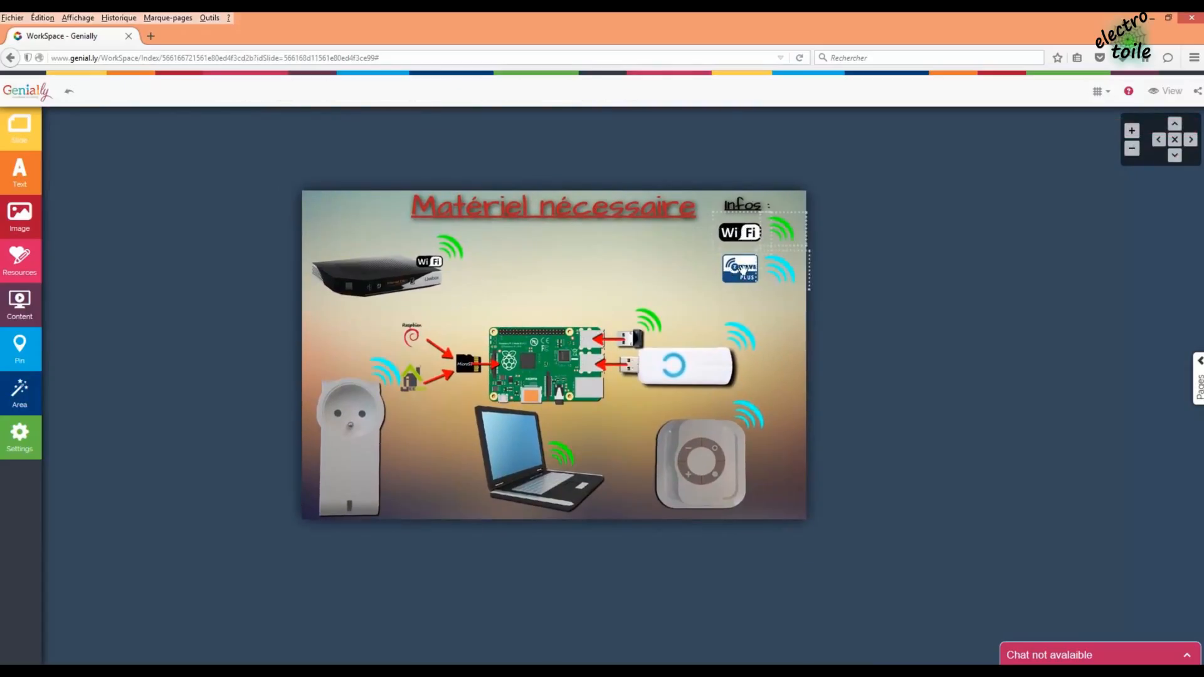
pyautogui.moveTo(742, 269)
pyautogui.mouseDown()
pyautogui.moveTo(747, 287)
pyautogui.moveTo(753, 274)
pyautogui.mouseUp()
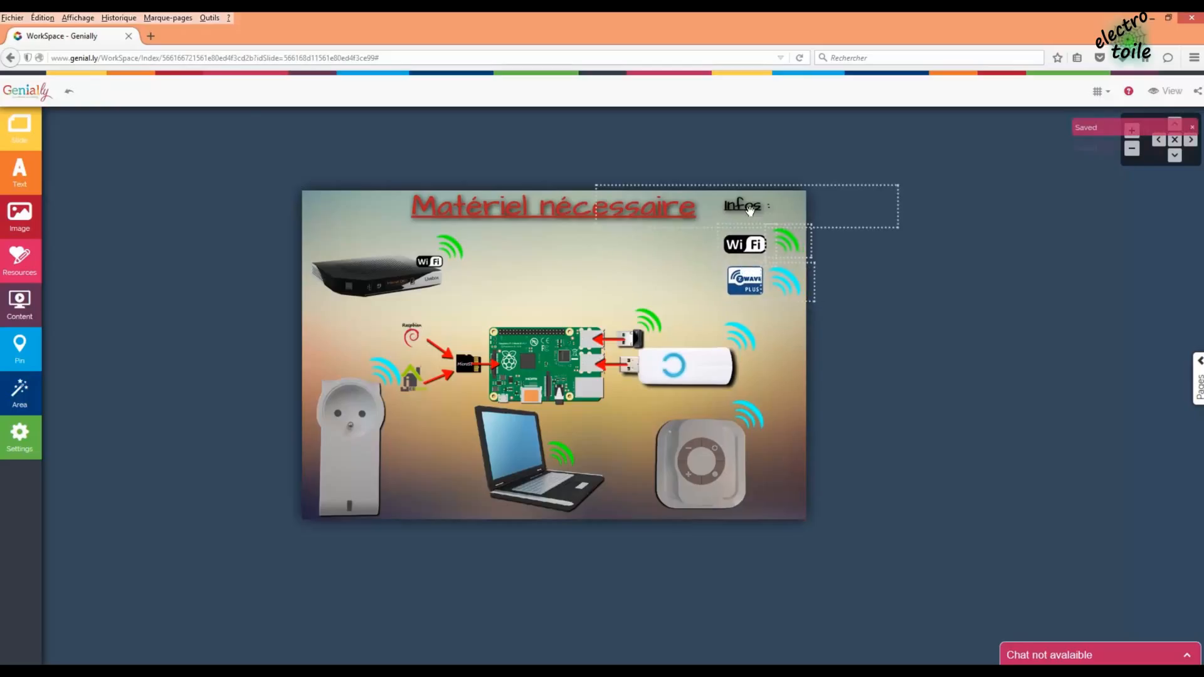
pyautogui.click(750, 210)
pyautogui.click(935, 325)
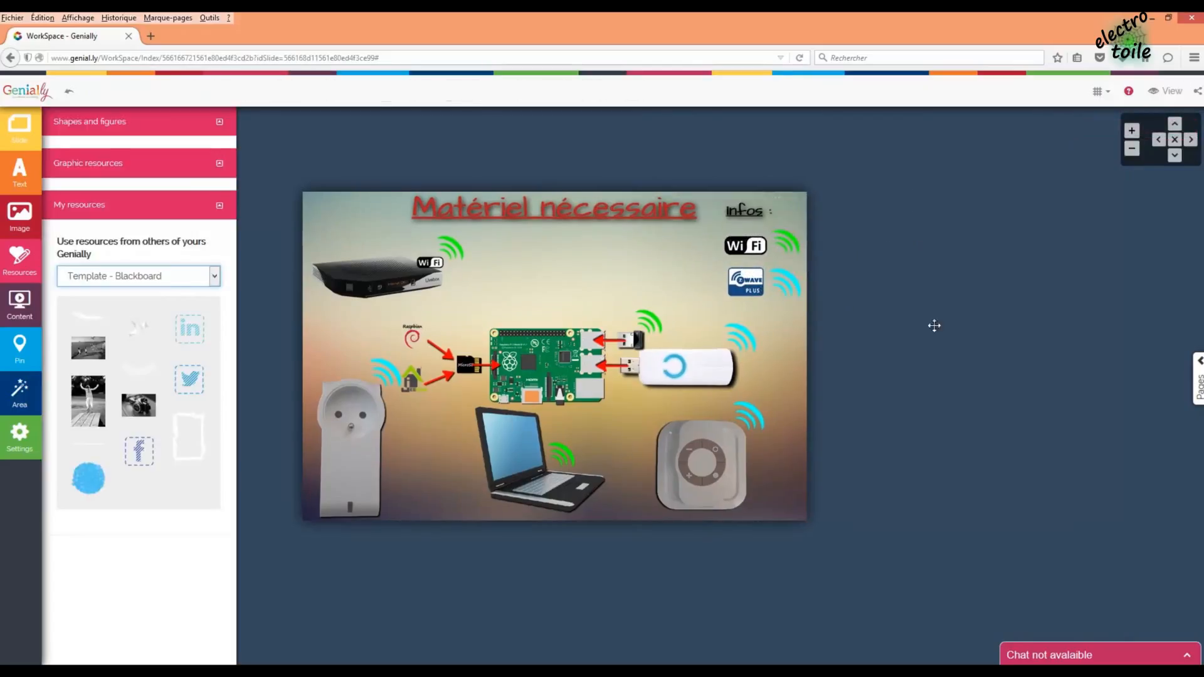
# - Move Infos left beside the title and shrink the Wi-Fi logo up under it
pyautogui.moveTo(682, 227)
pyautogui.mouseDown()
pyautogui.moveTo(659, 227)
pyautogui.moveTo(728, 237)
pyautogui.moveTo(693, 227)
pyautogui.mouseUp()
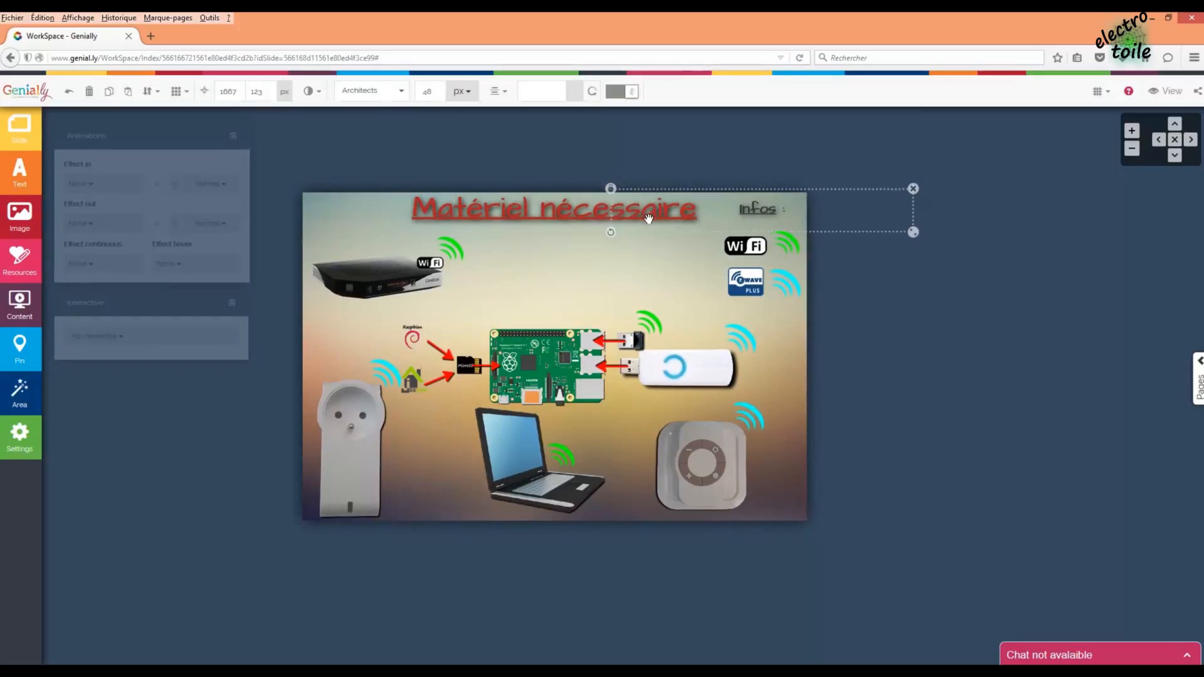
pyautogui.click(926, 265)
pyautogui.click(745, 246)
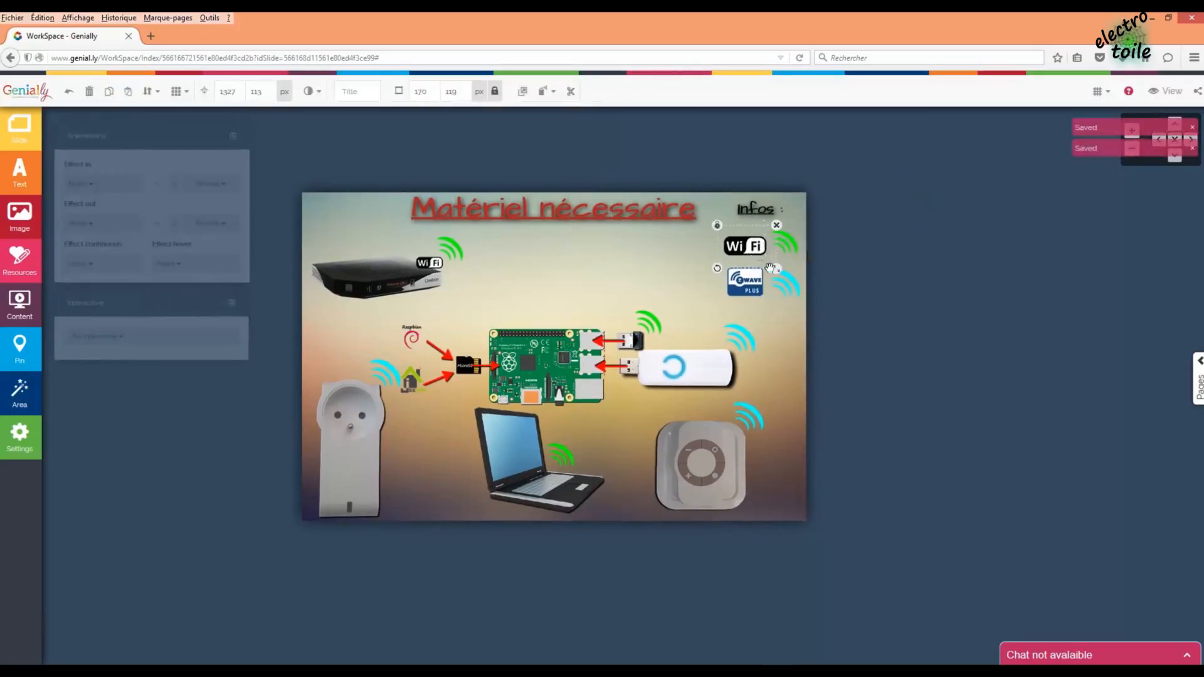
pyautogui.moveTo(766, 264); pyautogui.dragTo(784, 244)
pyautogui.click(791, 242)
# - Shrink the Z-Wave logo and its cyan wave icon and stack them under the Wi-Fi logo
pyautogui.click(744, 282)
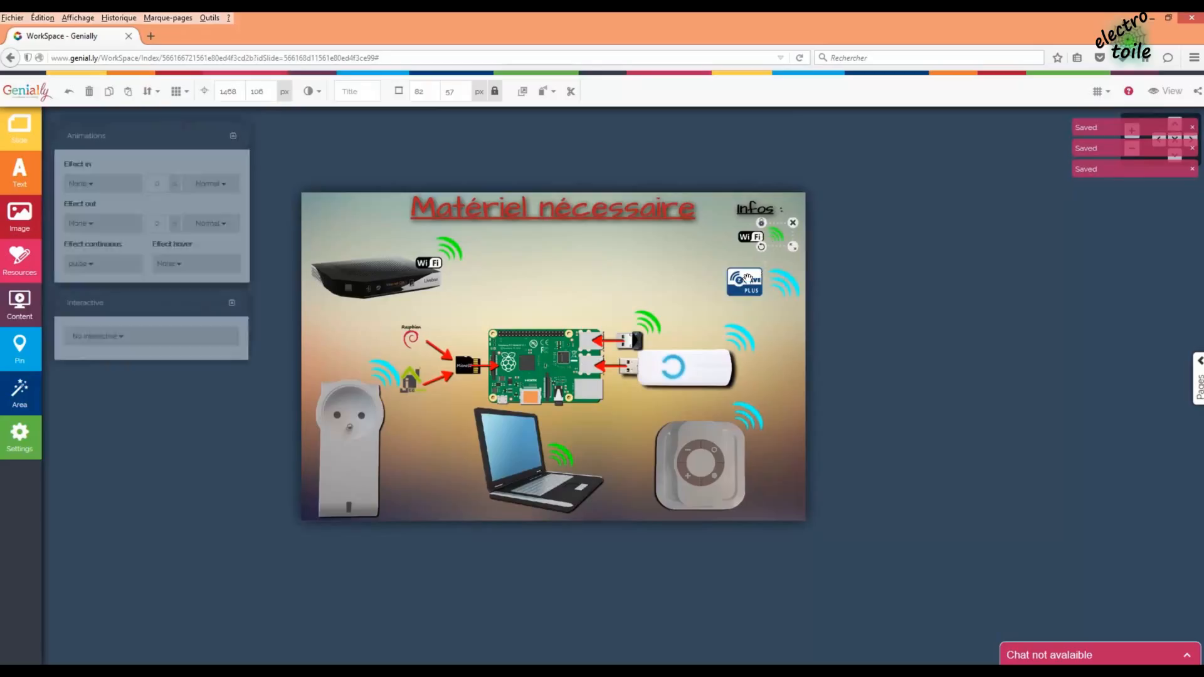
pyautogui.moveTo(767, 305); pyautogui.dragTo(760, 263)
pyautogui.click(794, 286)
pyautogui.moveTo(813, 301); pyautogui.dragTo(781, 262)
pyautogui.click(849, 464)
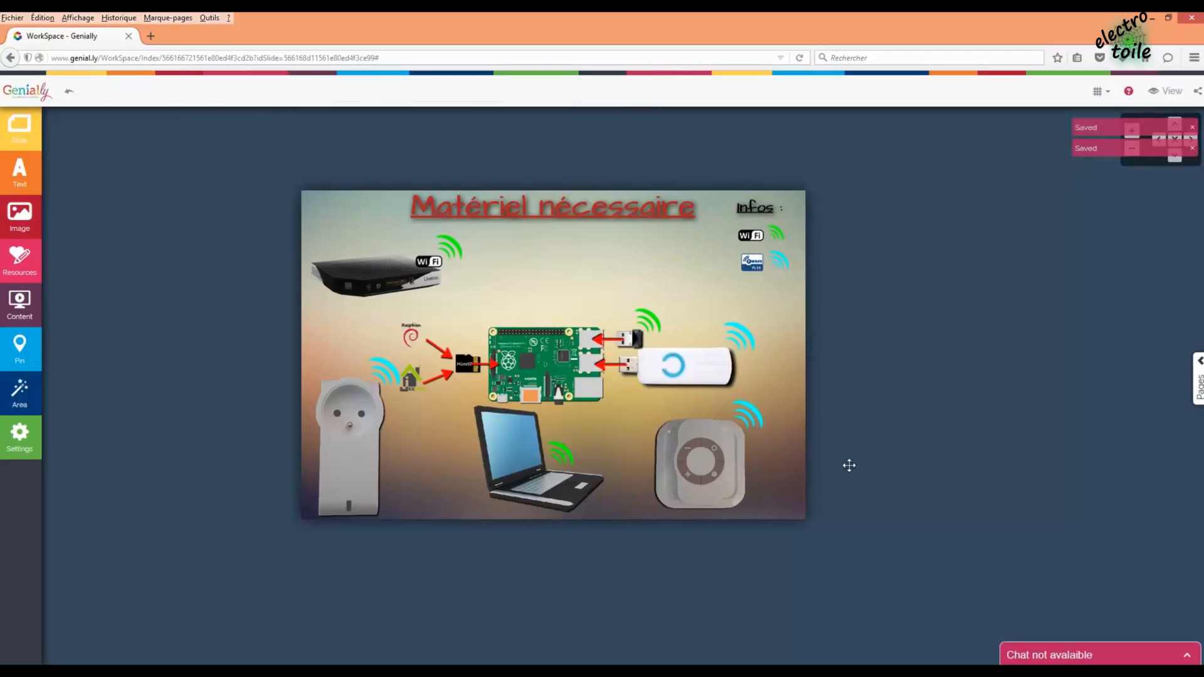
pyautogui.click(698, 374)
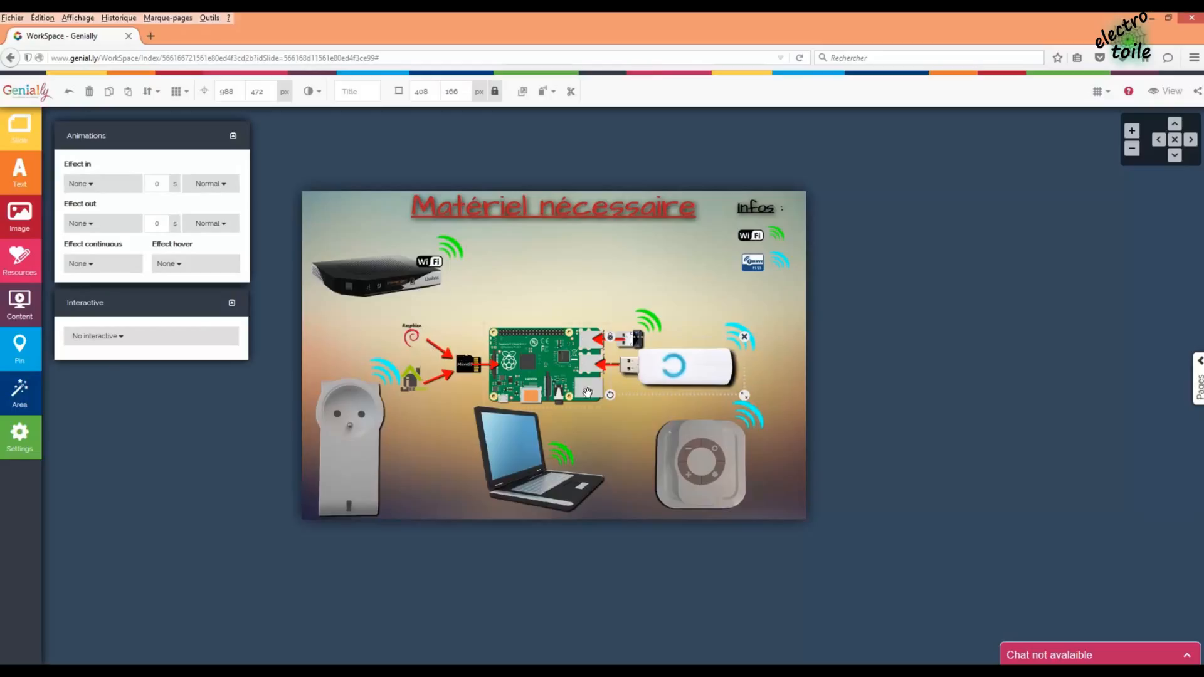
# - Give the USB dongle a tag reading 'Z-Stick (Contrôleur Z-Wave)', correcting the spelling, and save it
pyautogui.click(134, 337)
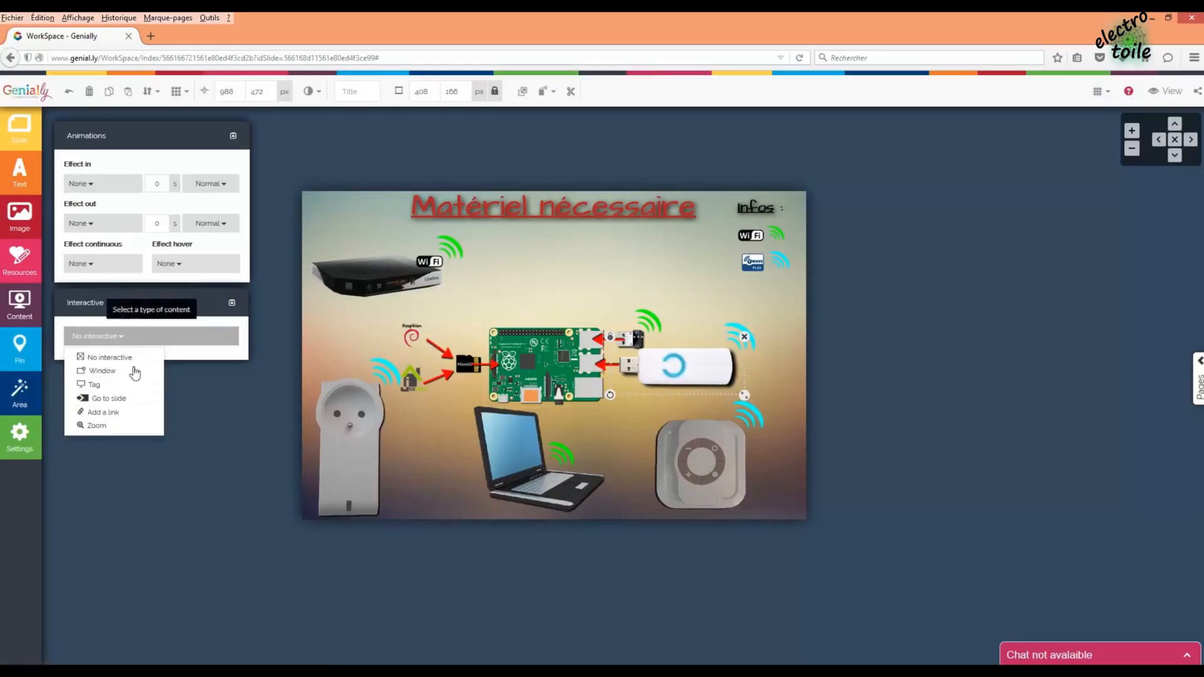
pyautogui.click(98, 386)
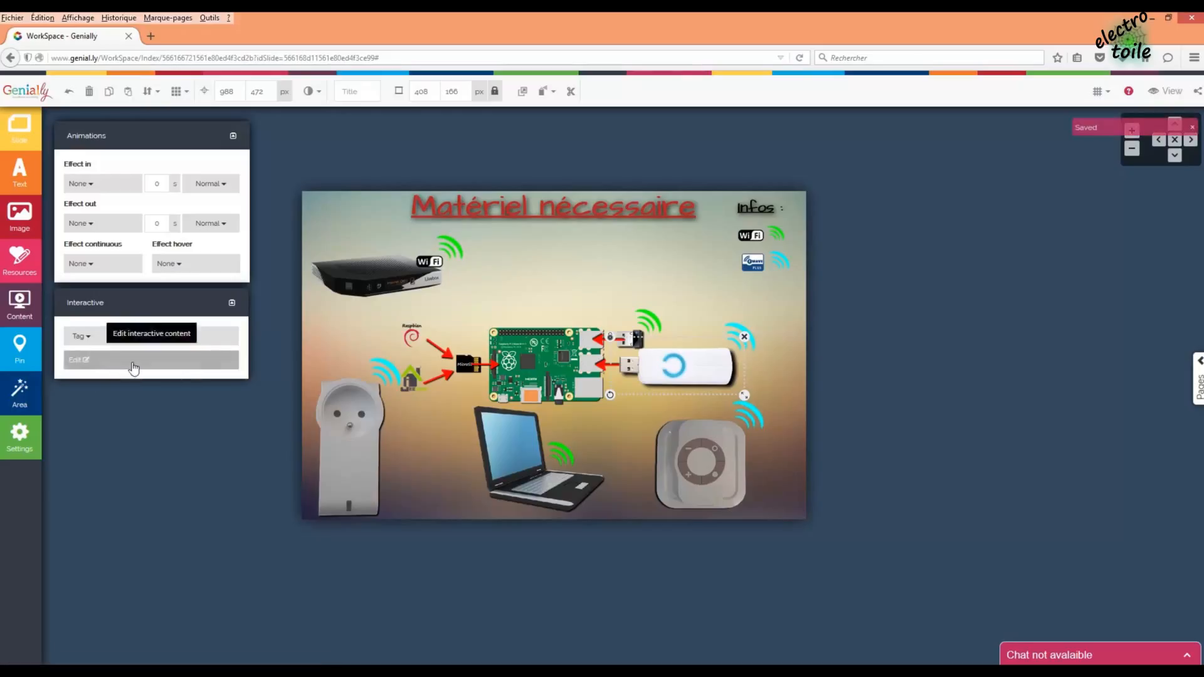
pyautogui.click(134, 363)
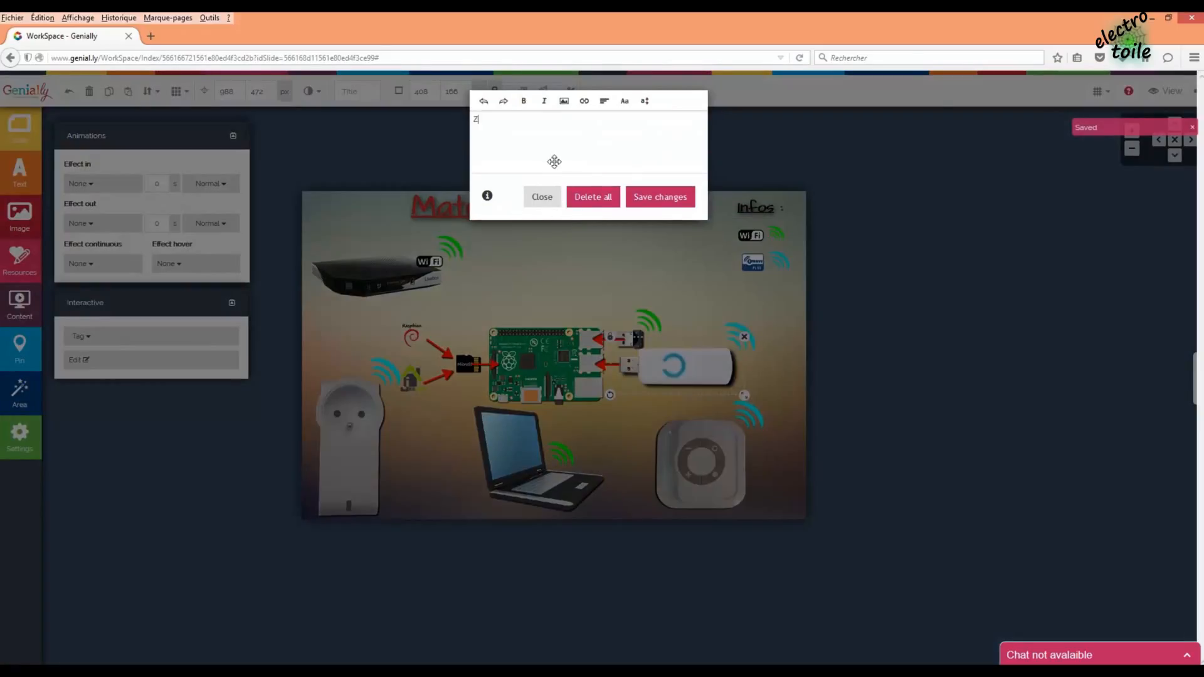
pyautogui.write('Z-Stick (Controller Z-Wave')
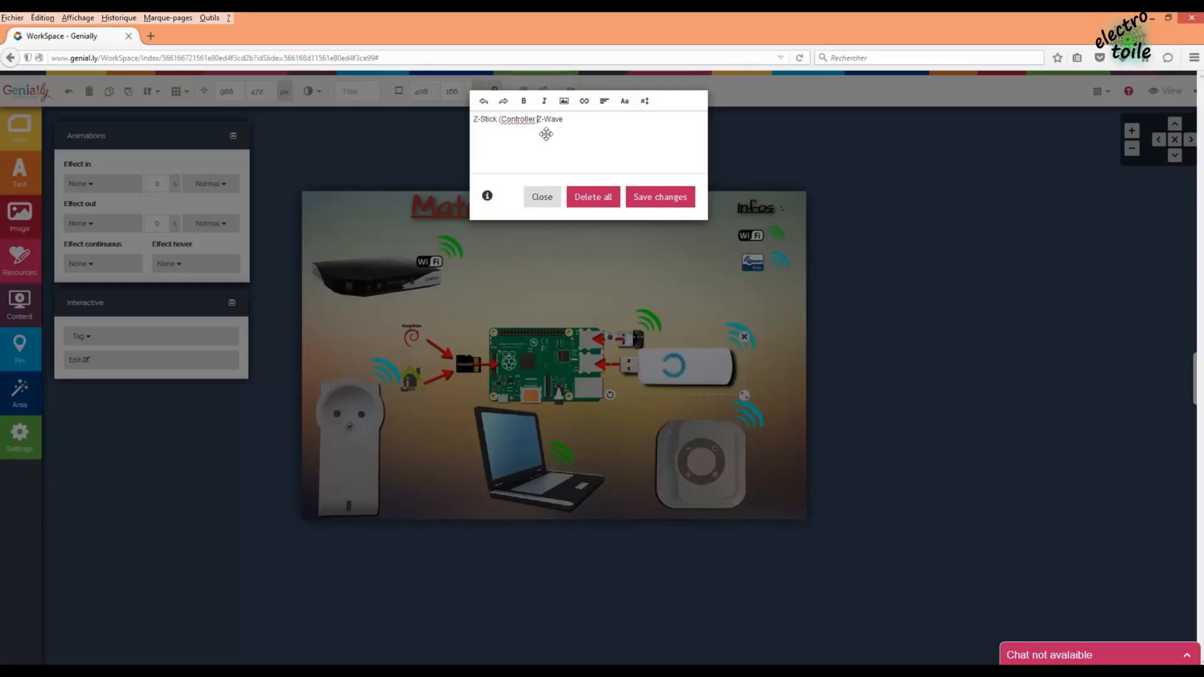
pyautogui.click(533, 118)
pyautogui.write('u')
pyautogui.click(525, 119)
pyautogui.press('BackSpace')
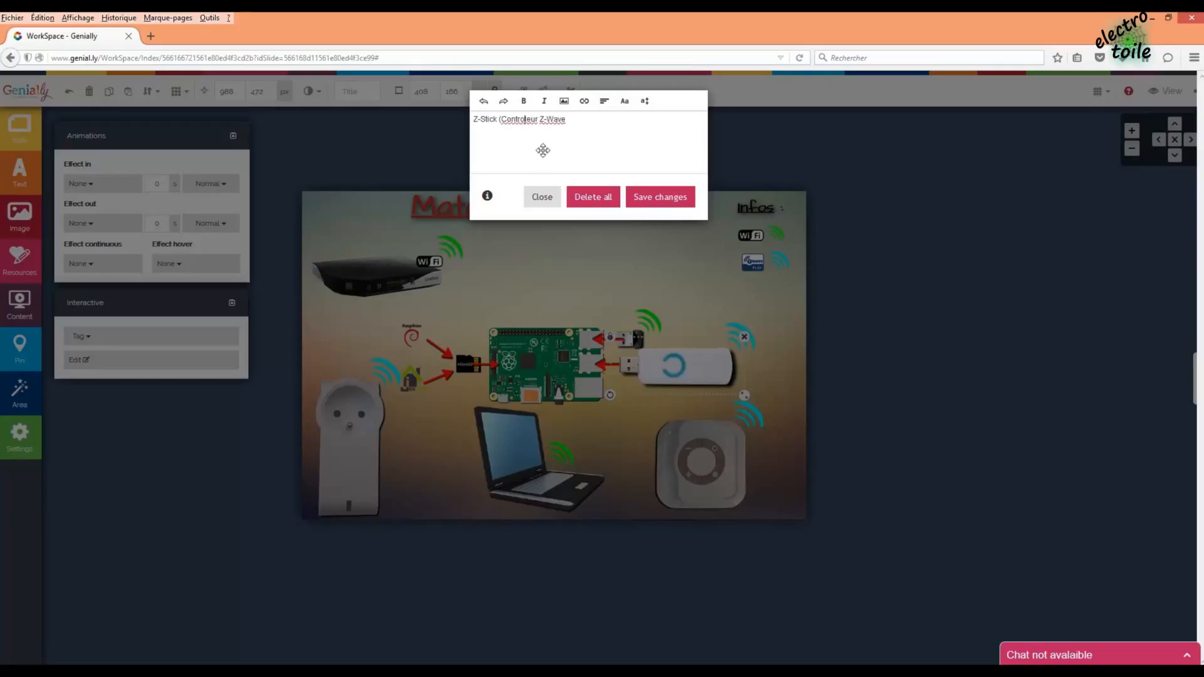
pyautogui.write('l')
pyautogui.rightClick(524, 119)
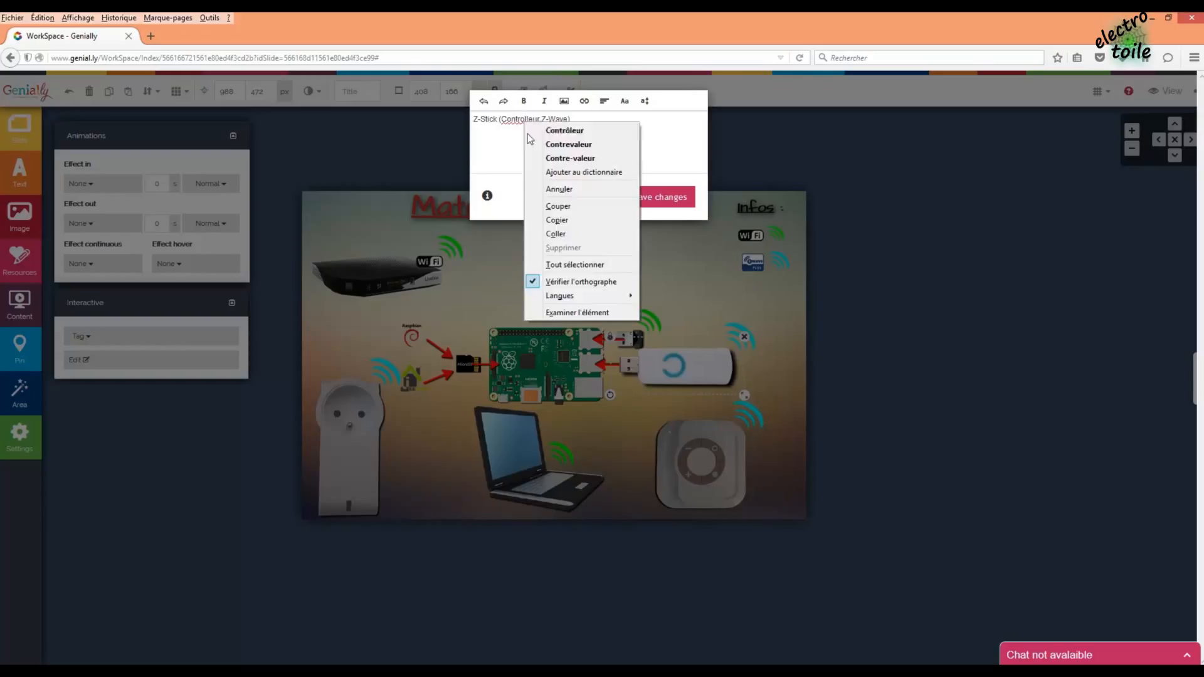
pyautogui.click(545, 127)
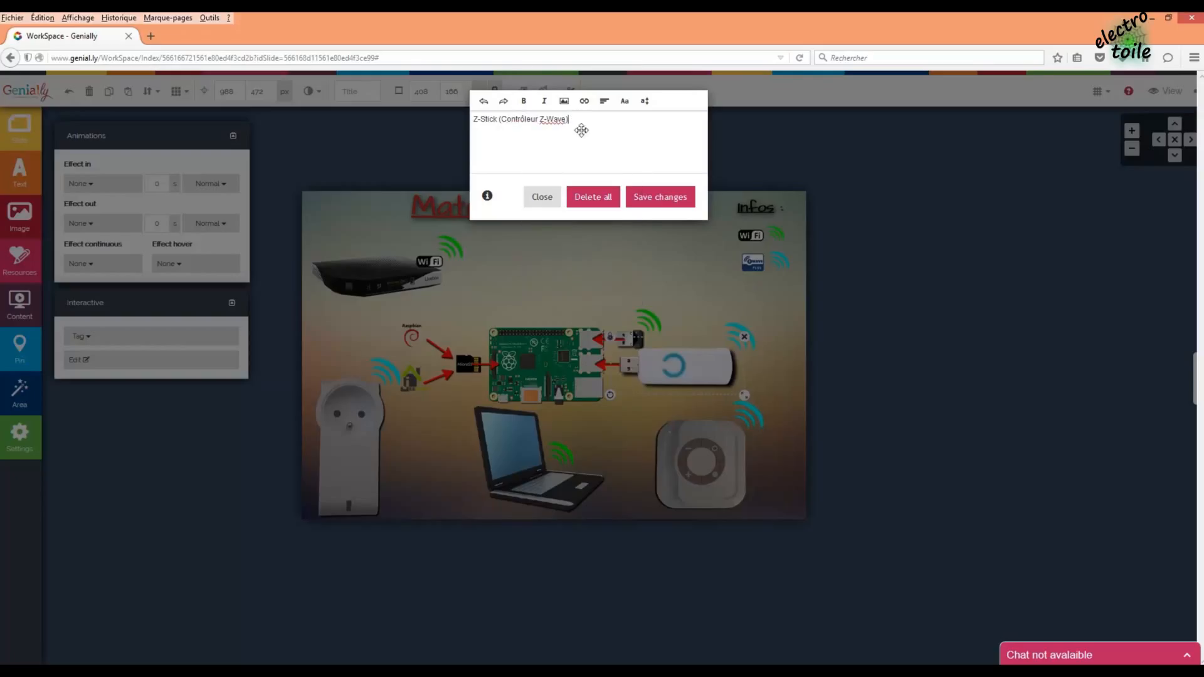
pyautogui.click(659, 200)
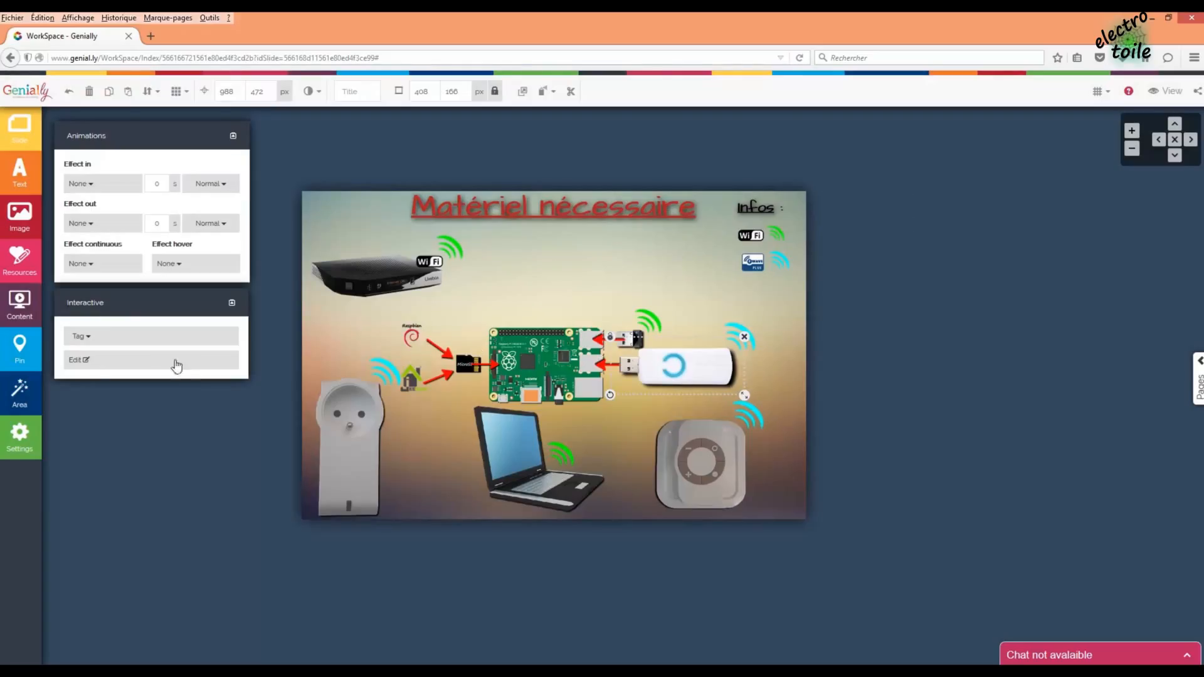
# - Make the dongle's tag text bold at 18px
pyautogui.click(97, 360)
pyautogui.moveTo(594, 123); pyautogui.dragTo(452, 122)
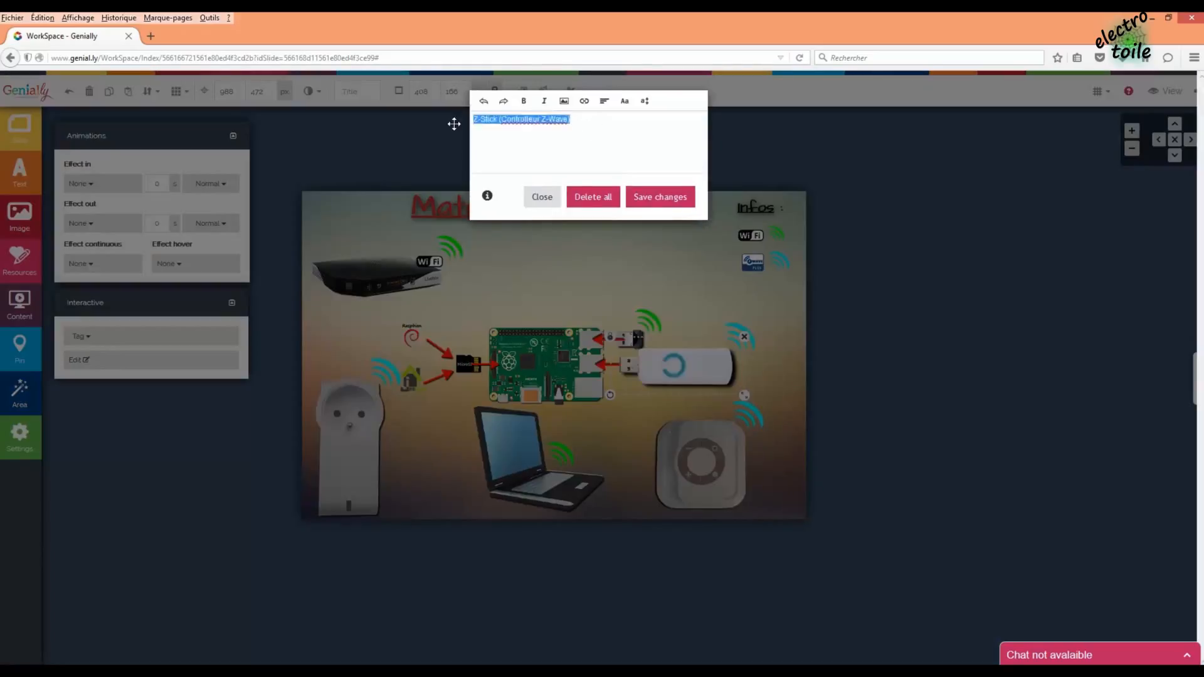
pyautogui.click(524, 103)
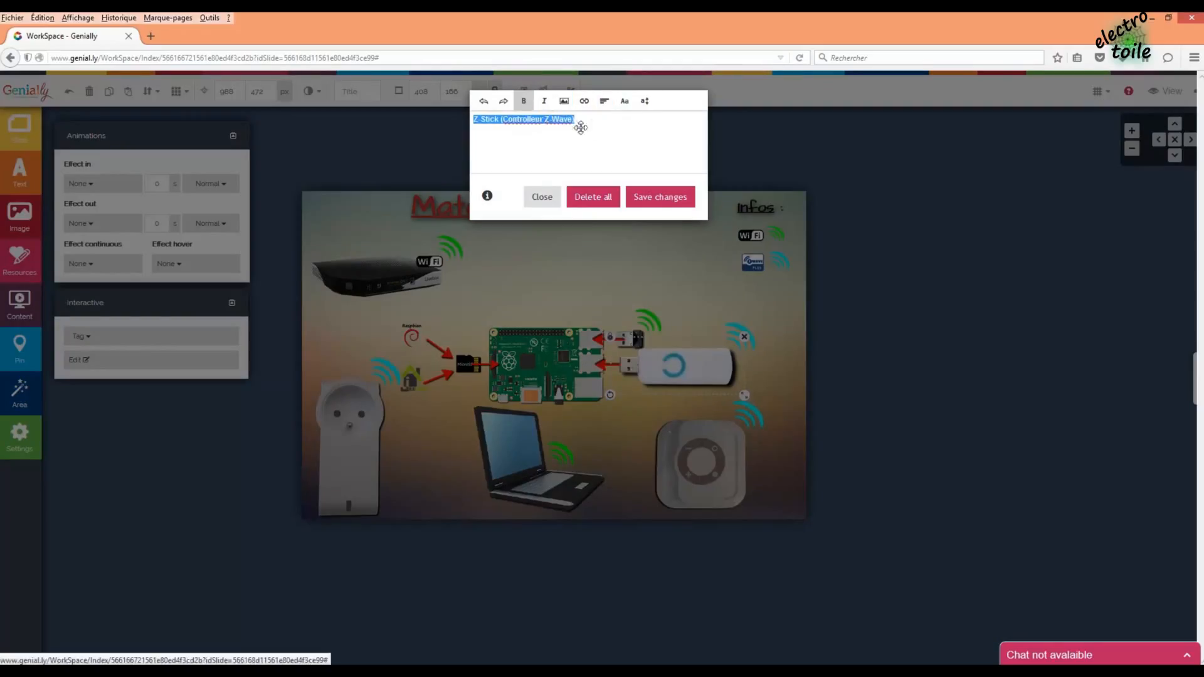
pyautogui.click(647, 107)
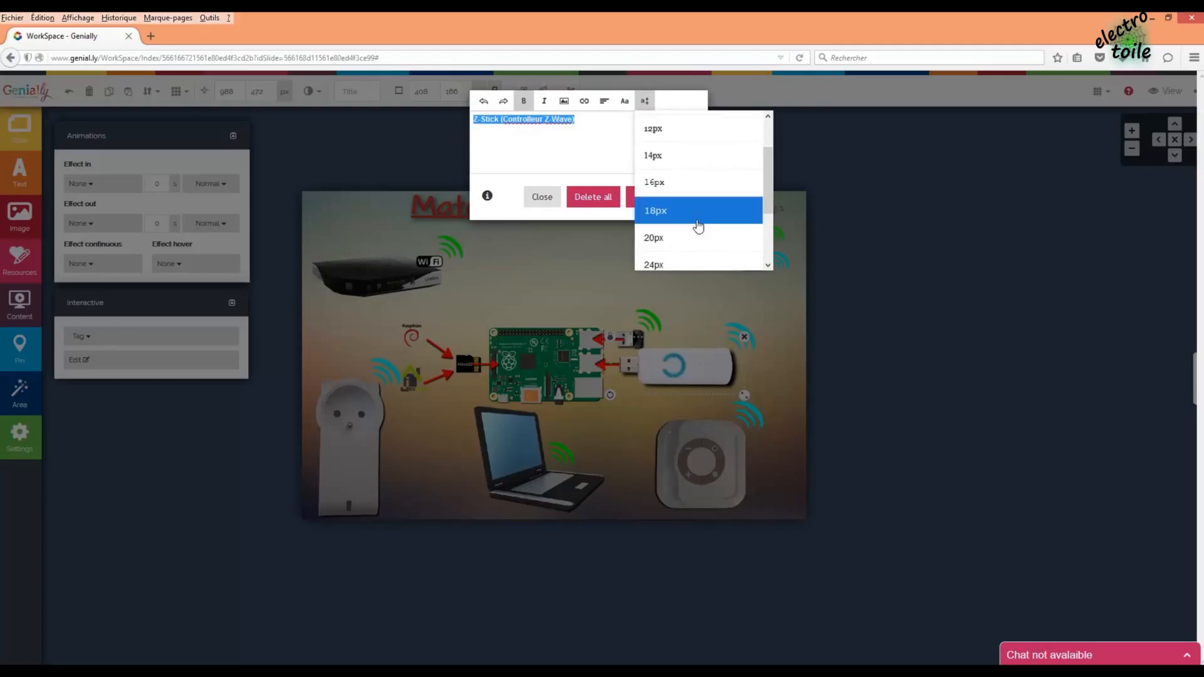
pyautogui.click(696, 220)
pyautogui.click(669, 207)
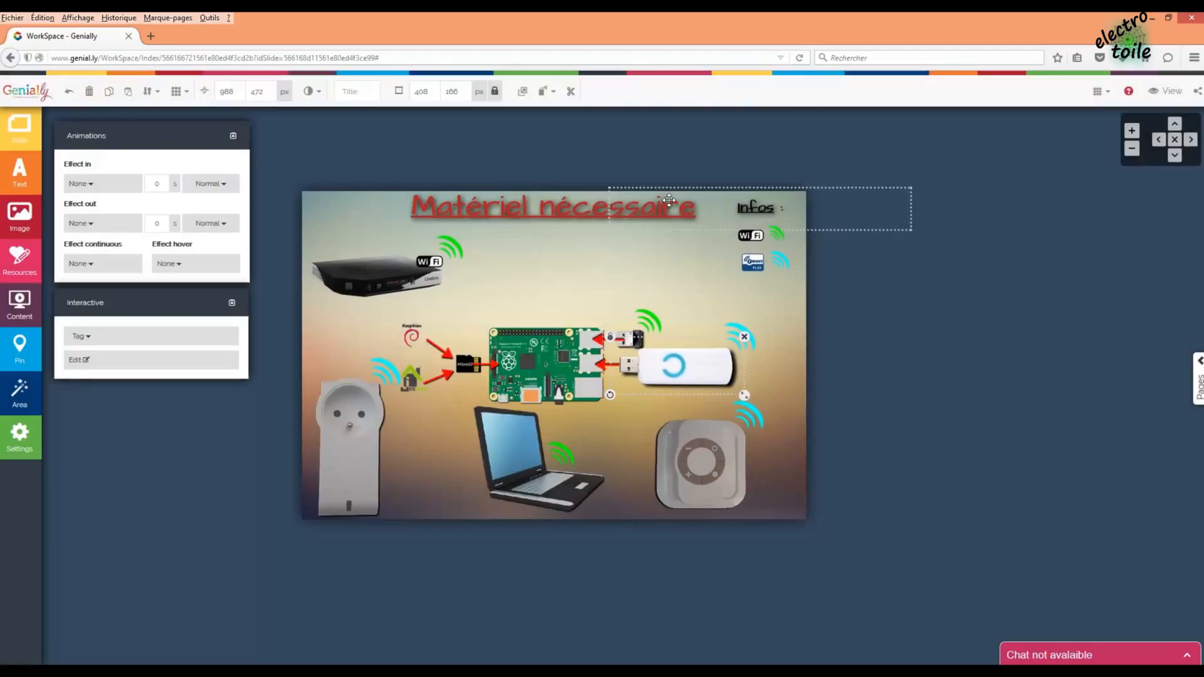
# - Add a bold 18px 'Raspberry PI' tag to the Raspberry Pi board
pyautogui.click(539, 367)
pyautogui.click(100, 336)
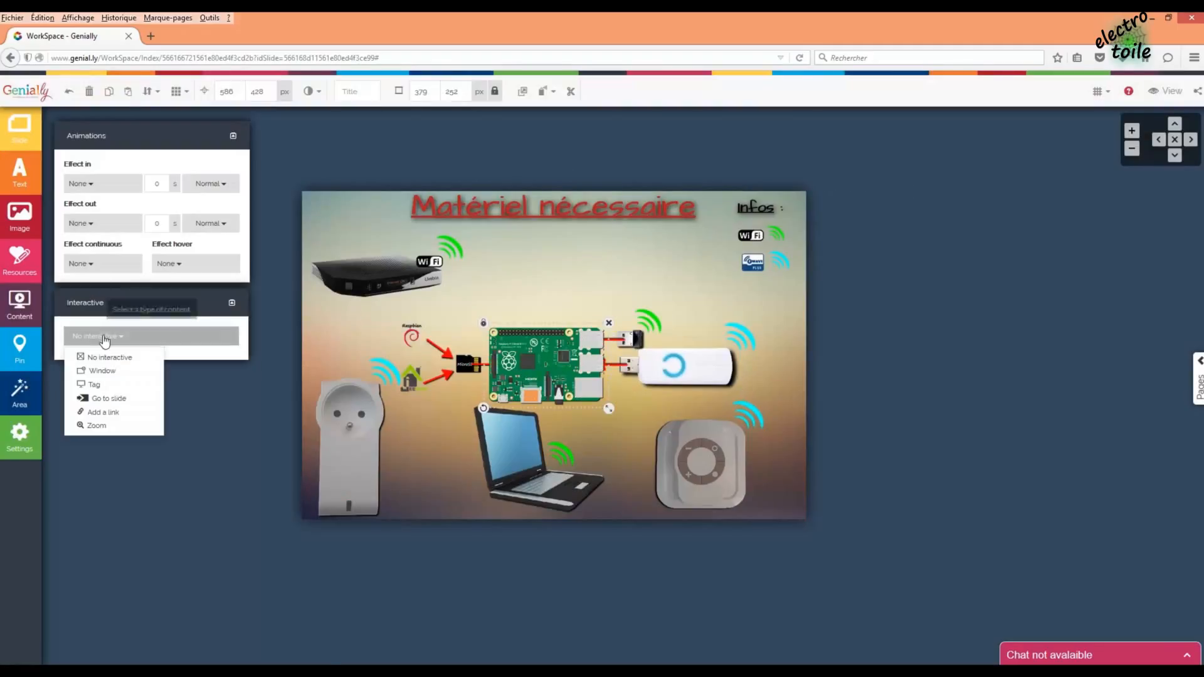
pyautogui.click(104, 385)
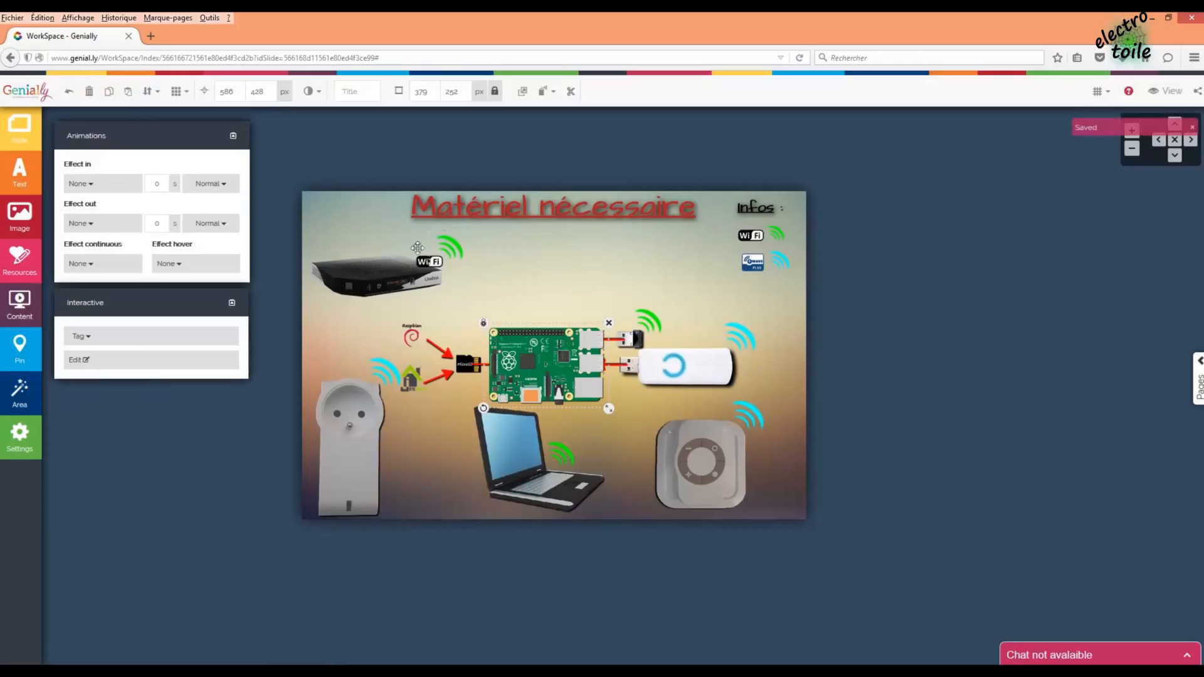
pyautogui.click(88, 362)
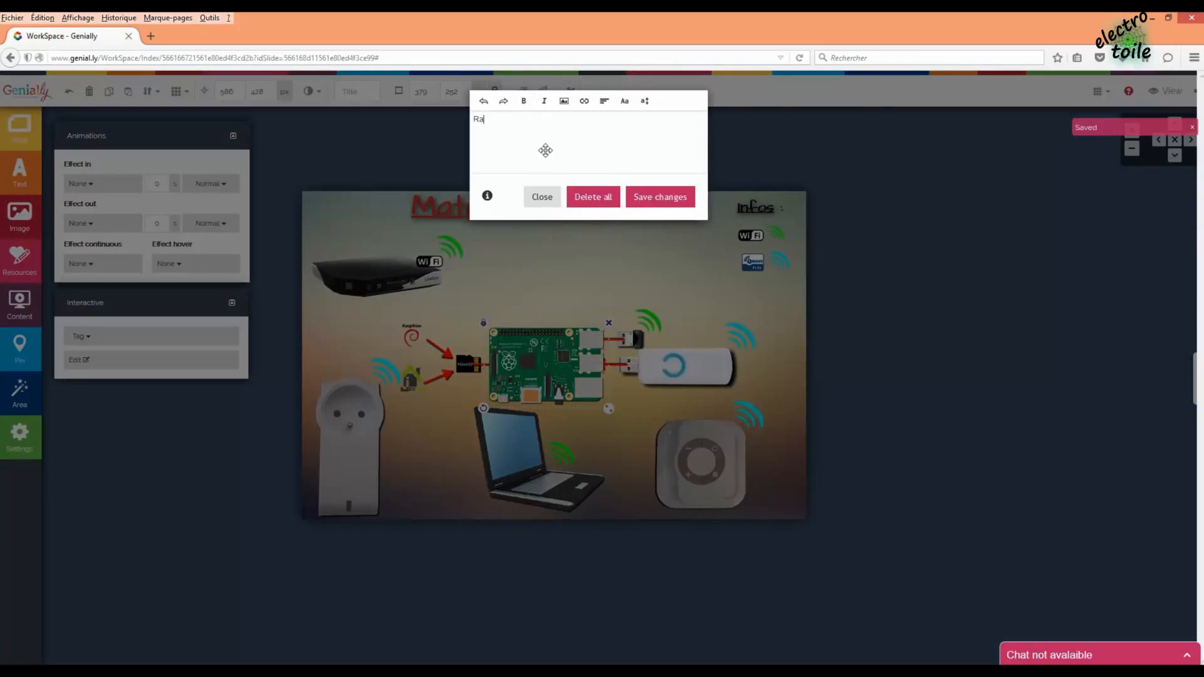
pyautogui.write('Raspberry PI')
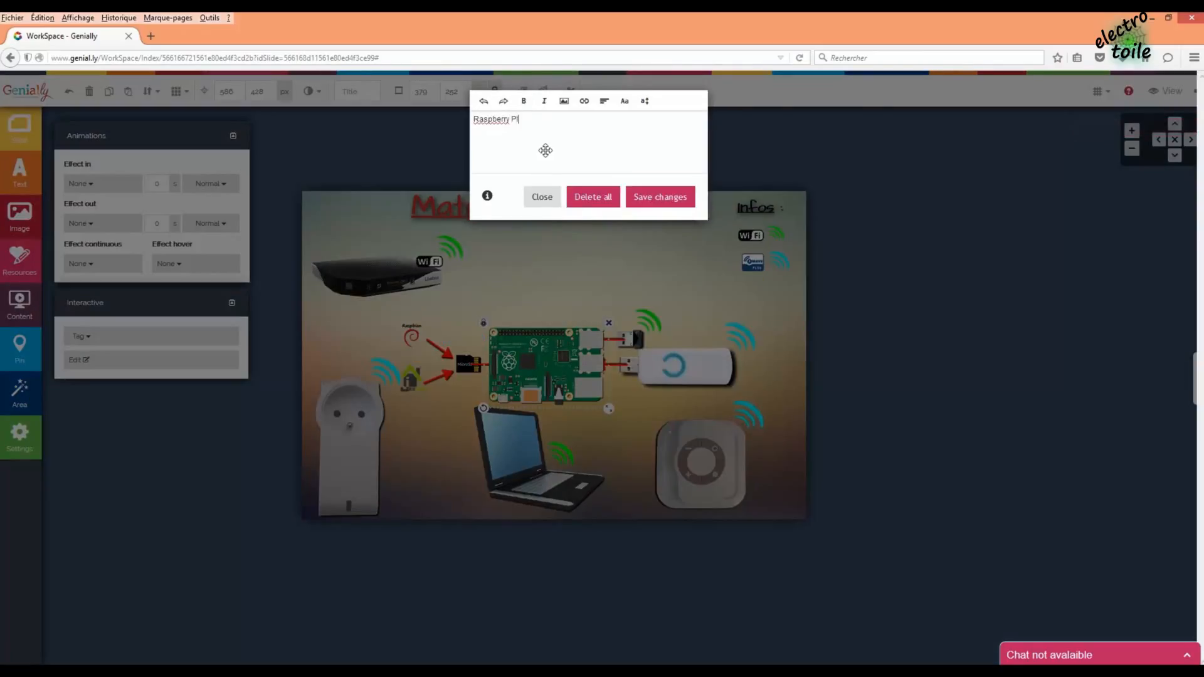
pyautogui.moveTo(533, 124); pyautogui.dragTo(463, 120)
pyautogui.click(526, 104)
pyautogui.click(645, 101)
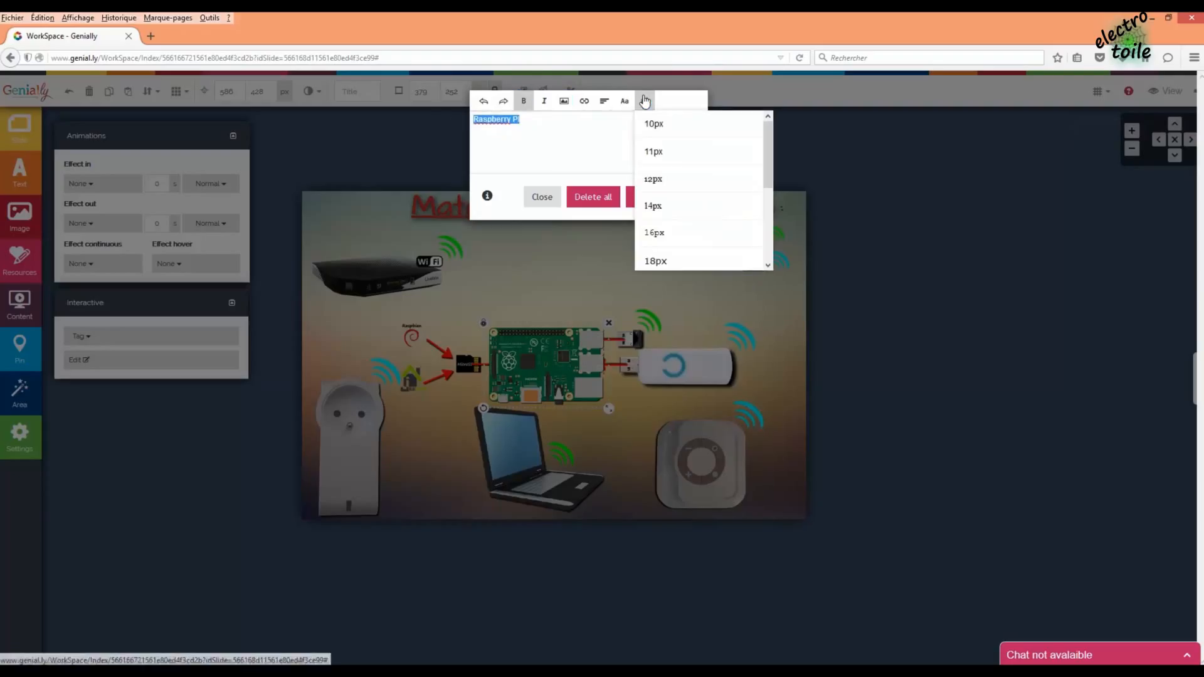
pyautogui.click(674, 258)
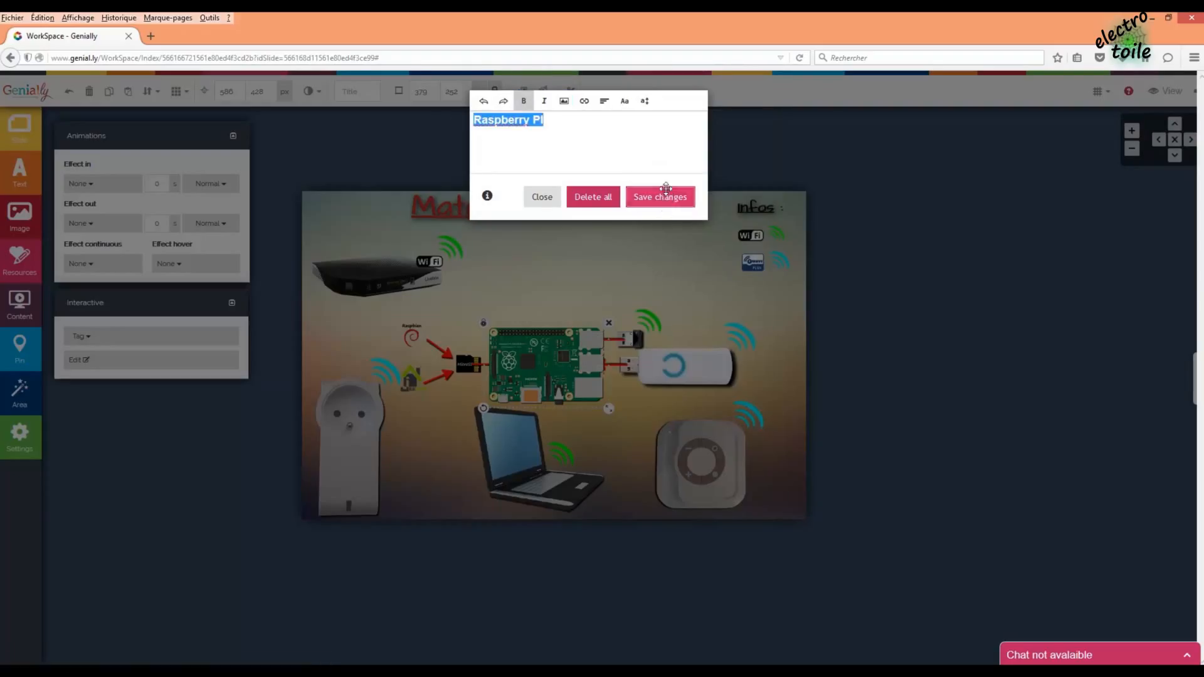
pyautogui.click(666, 189)
# - Add a bold, enlarged 'Dongle Wifi USB' tag to the Wi-Fi dongle
pyautogui.click(638, 342)
pyautogui.click(154, 336)
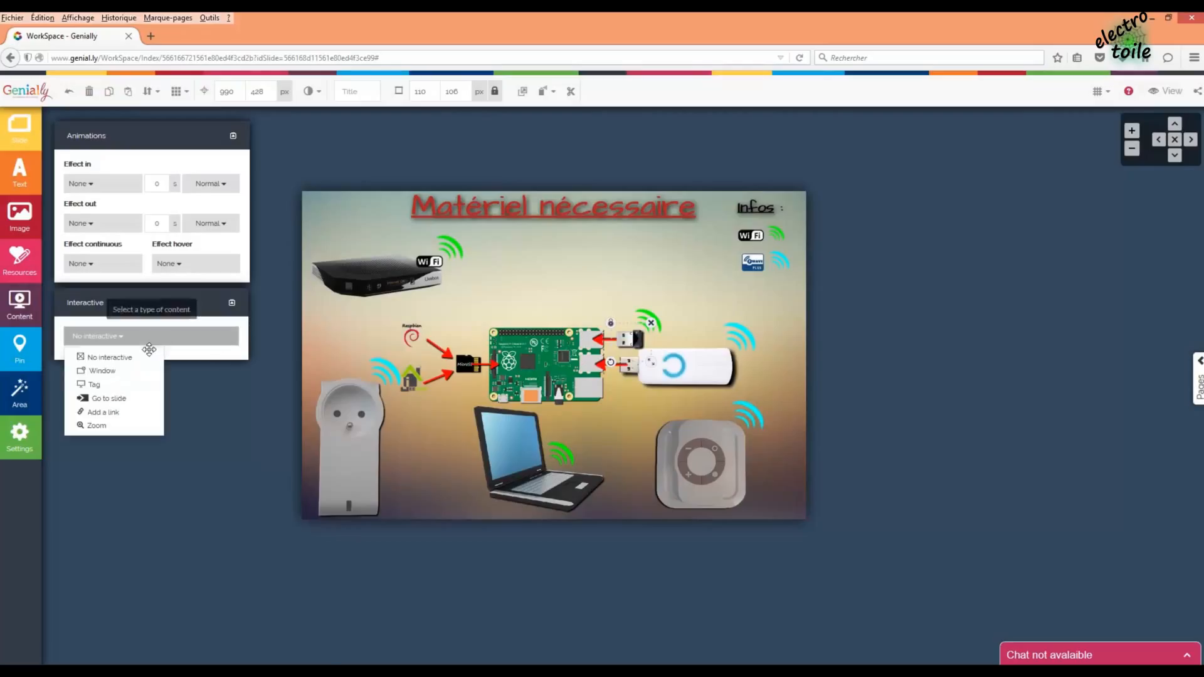
pyautogui.click(113, 385)
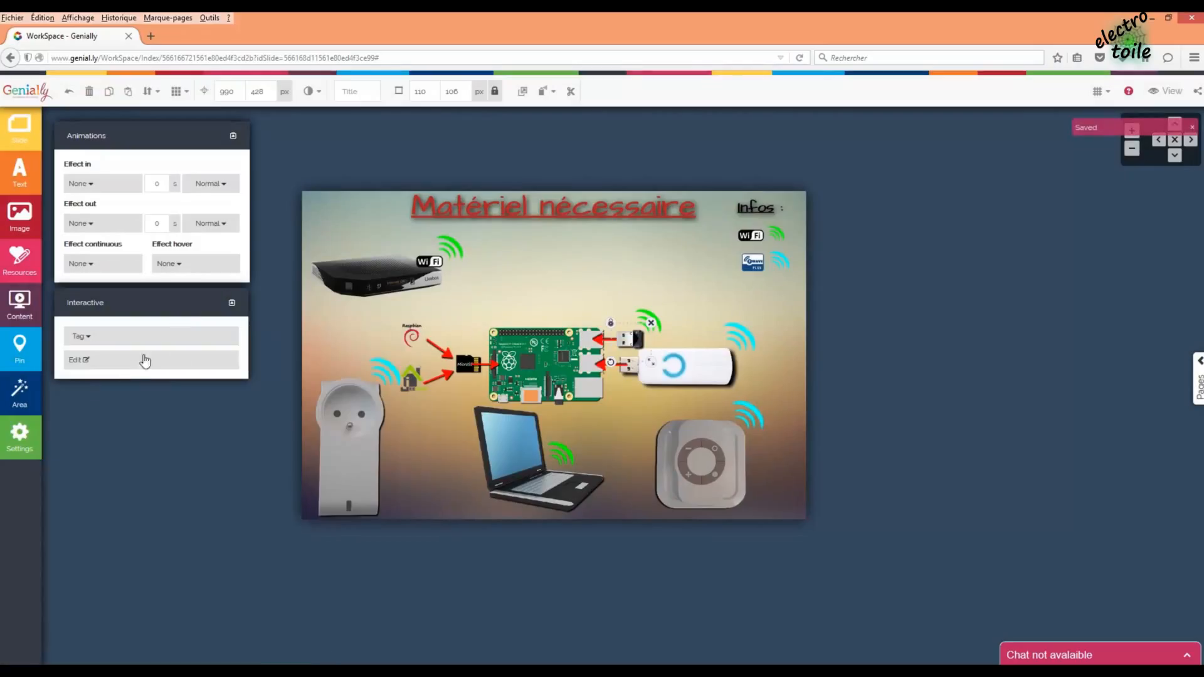
pyautogui.click(145, 361)
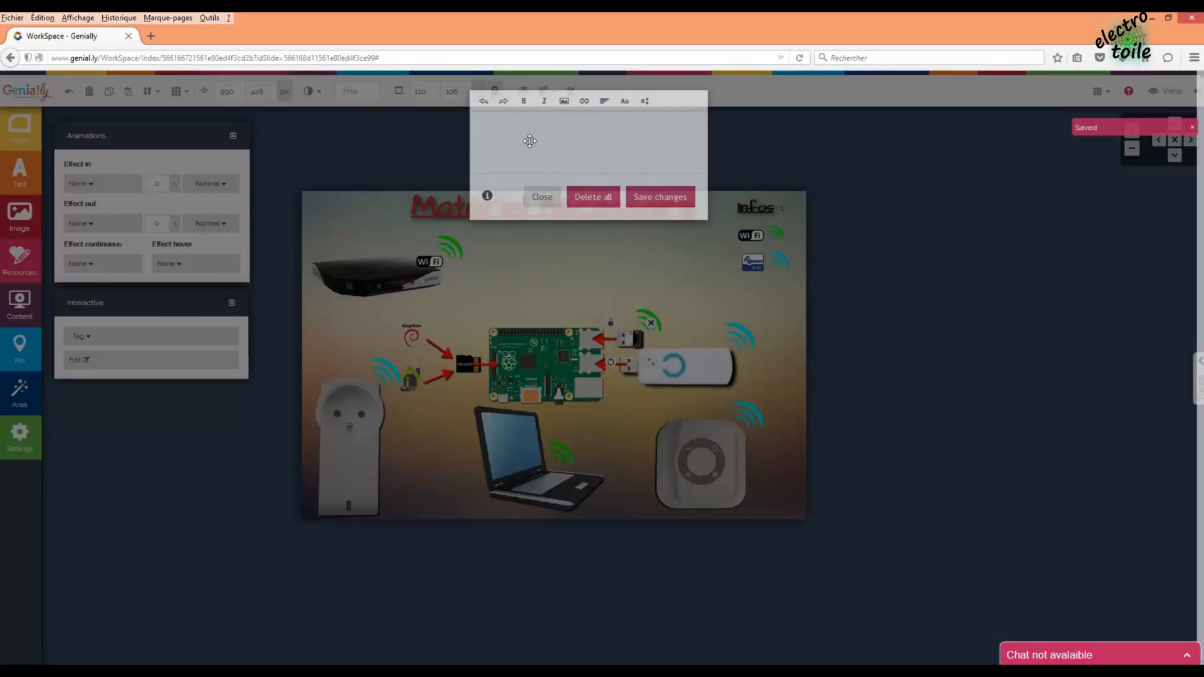
pyautogui.write('Dongle Wifi USB')
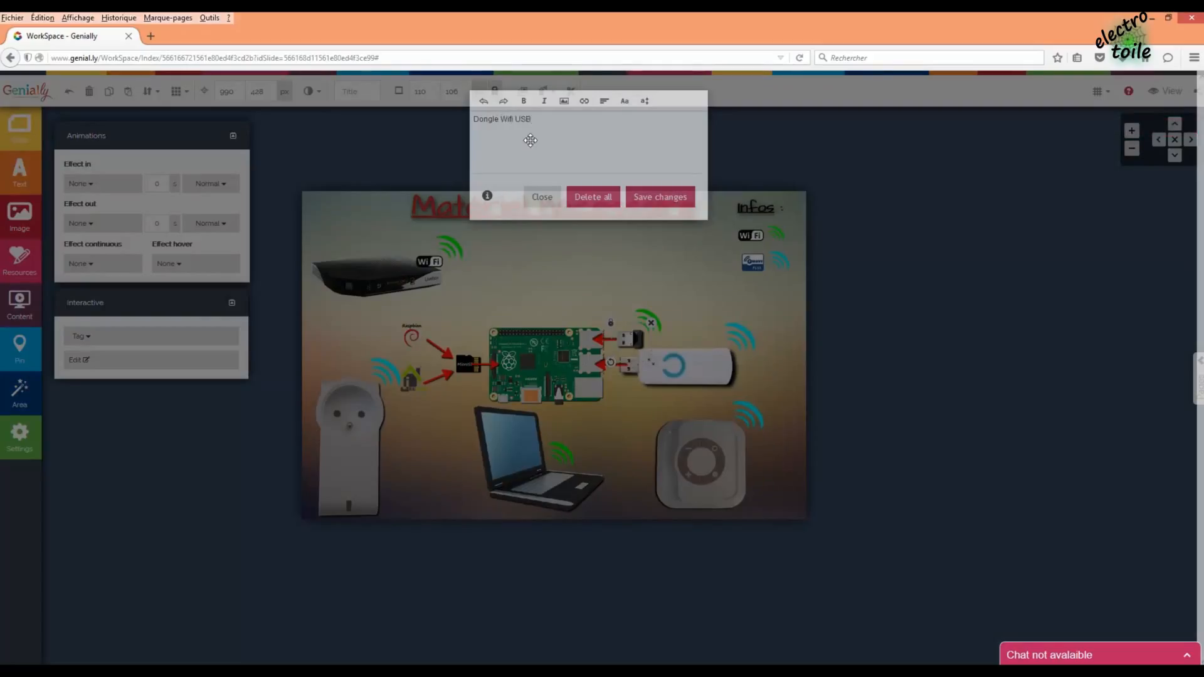
pyautogui.moveTo(540, 129); pyautogui.dragTo(453, 122)
pyautogui.click(524, 102)
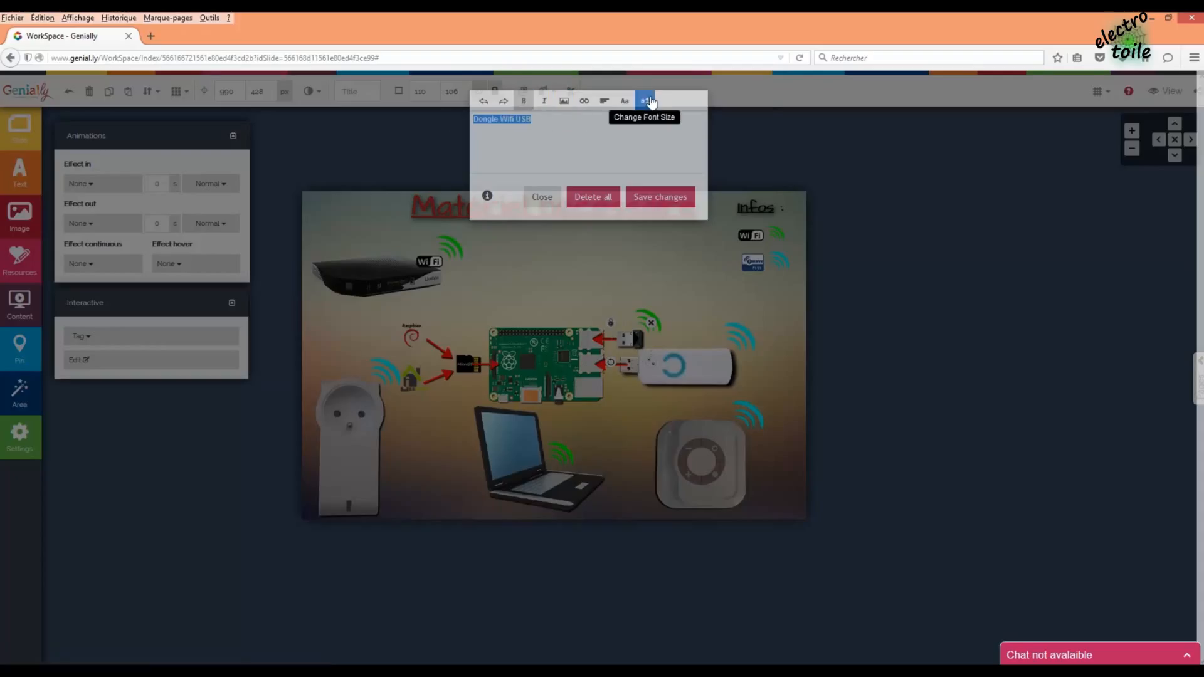
pyautogui.click(645, 101)
pyautogui.click(680, 238)
pyautogui.click(665, 198)
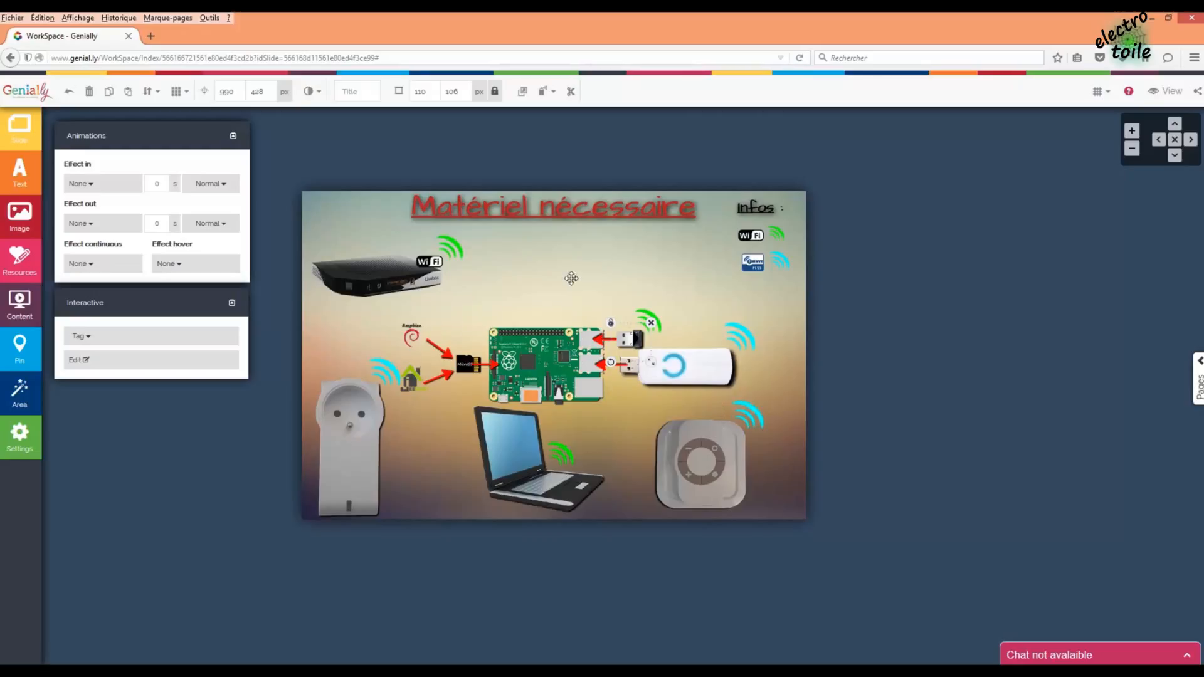
pyautogui.click(707, 412)
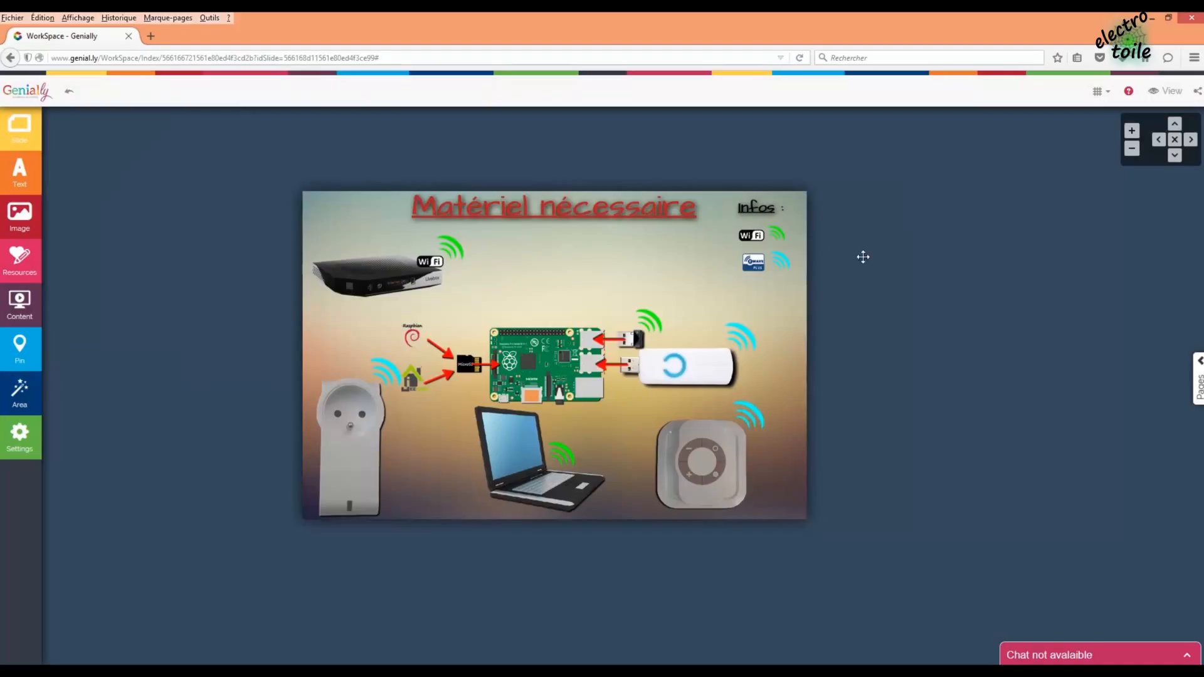
# - Preview the presentation and check the tags on the laptop, switch and dongles
pyautogui.click(1161, 99)
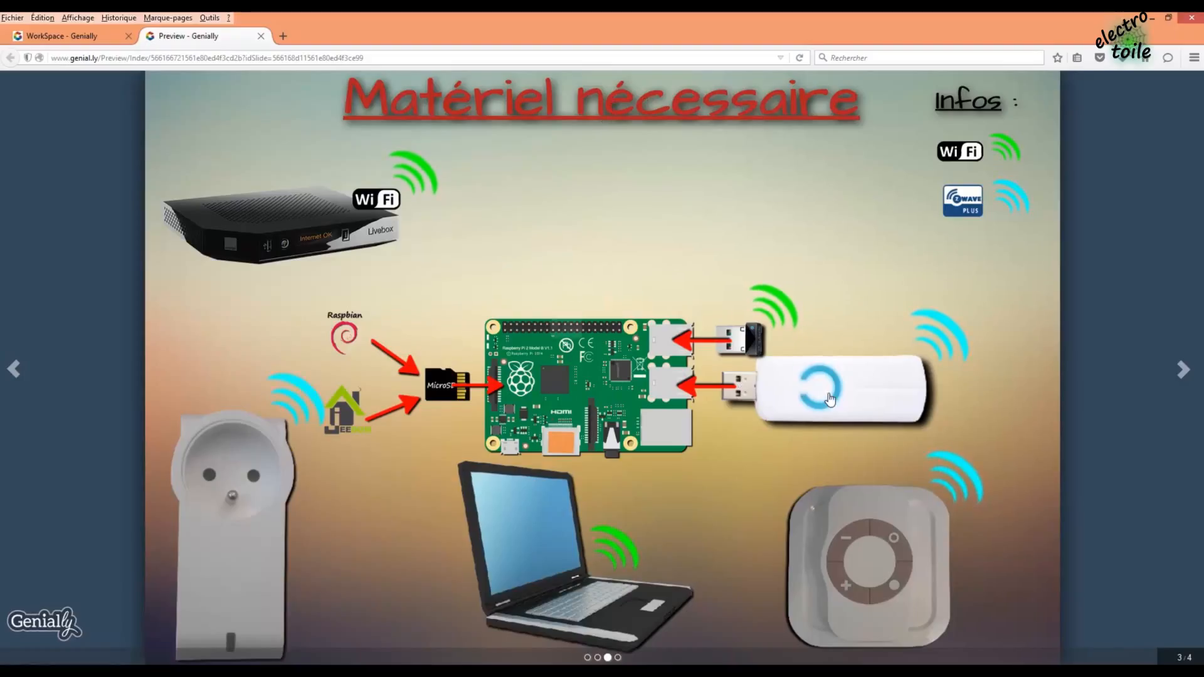
pyautogui.moveTo(832, 394)
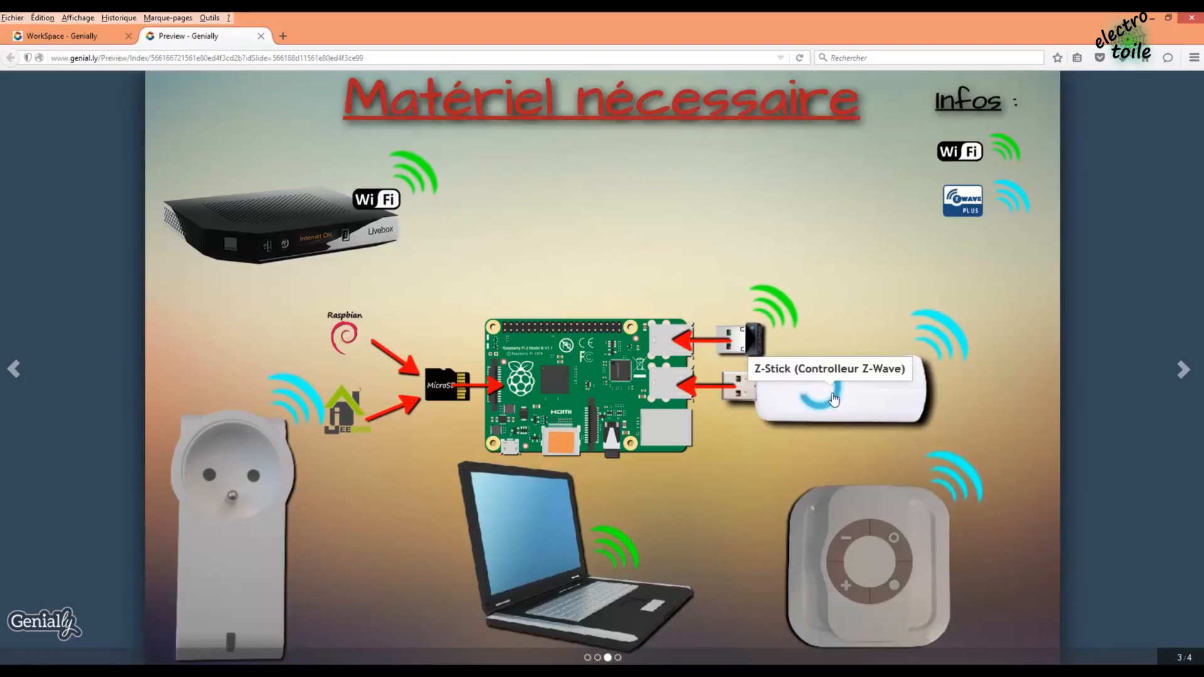
pyautogui.moveTo(881, 550)
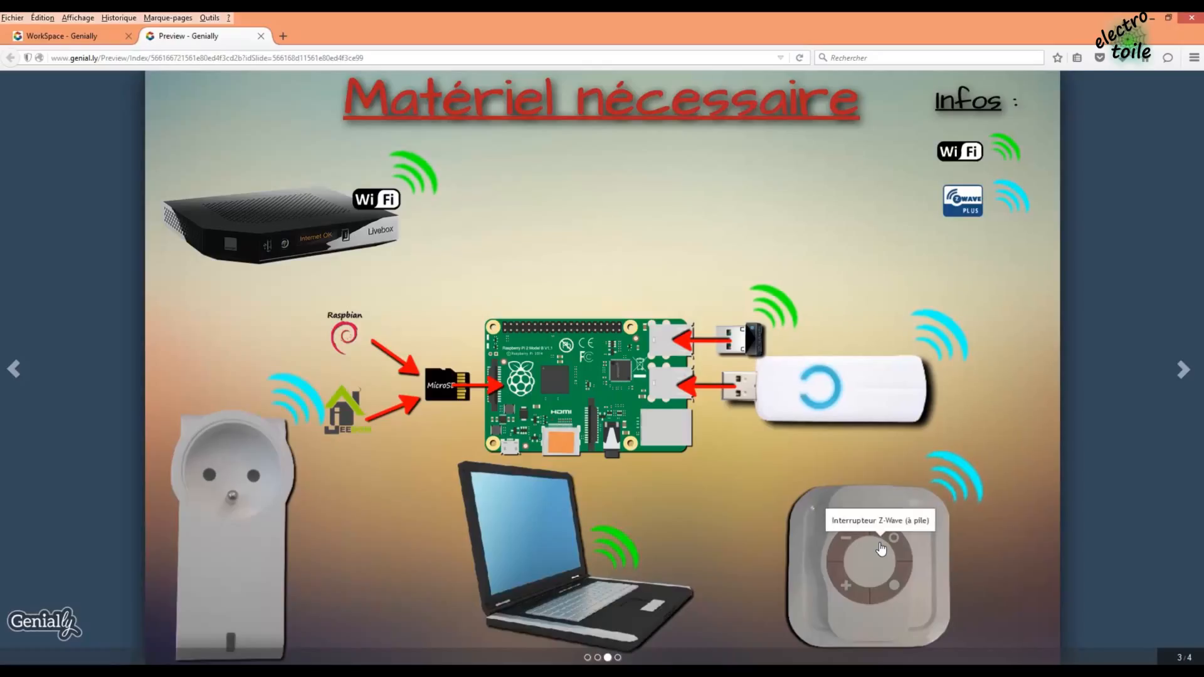
pyautogui.moveTo(747, 346)
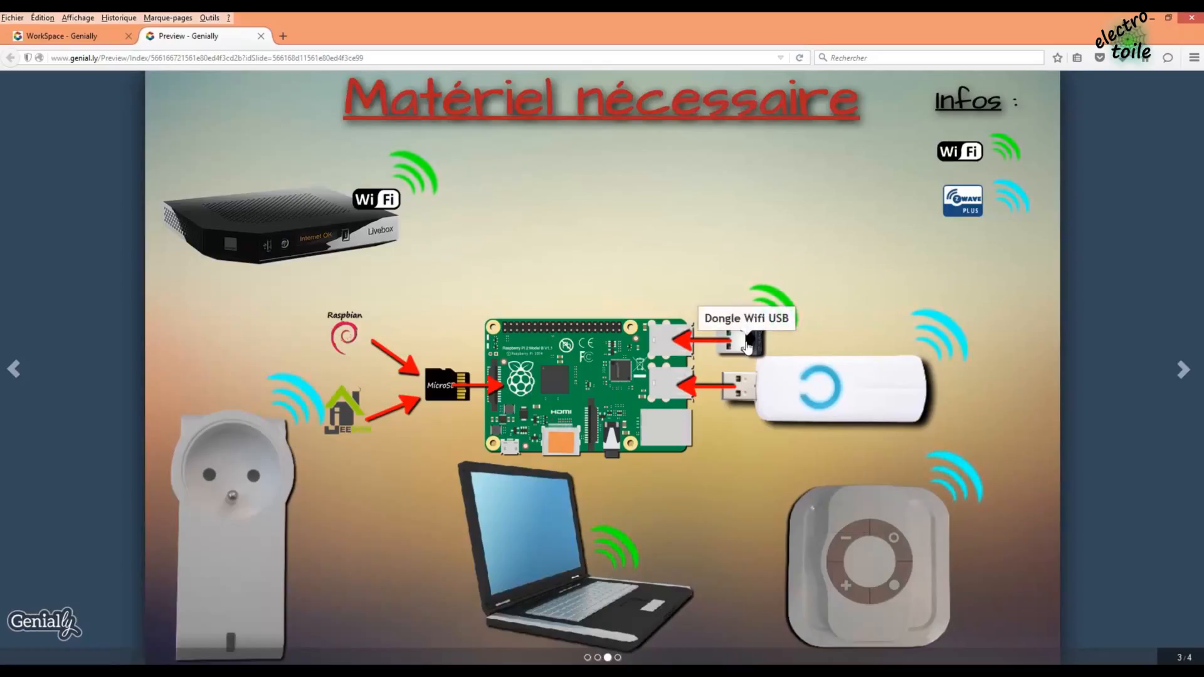
pyautogui.moveTo(588, 357)
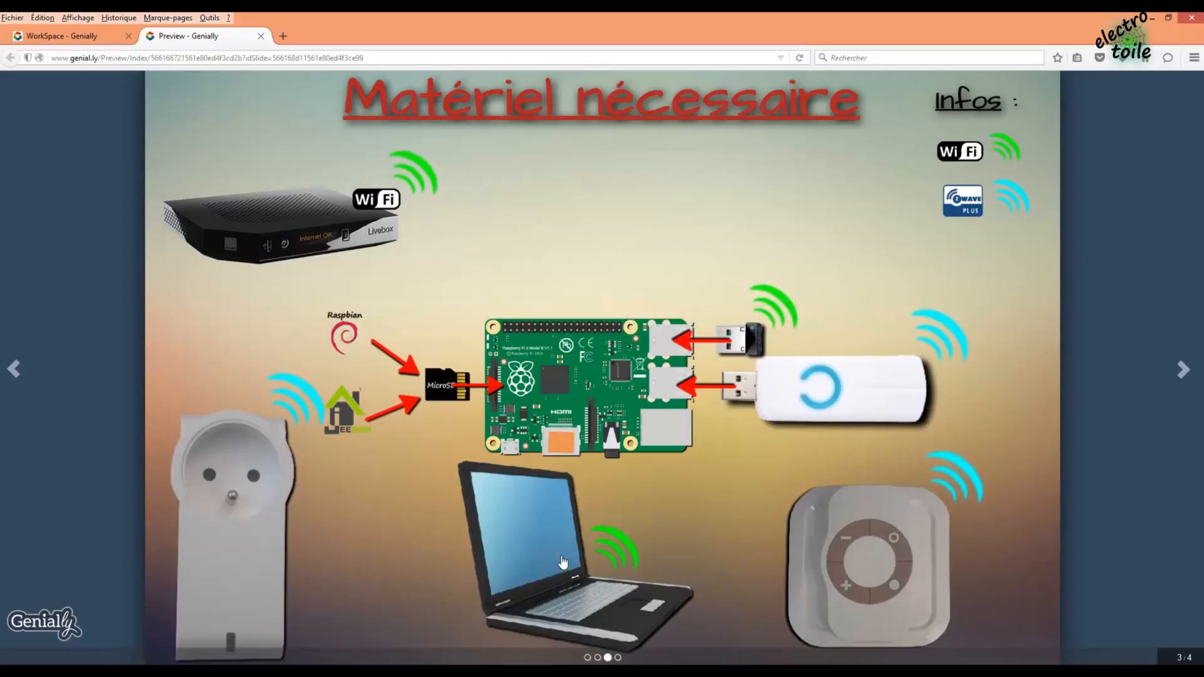
pyautogui.moveTo(561, 563)
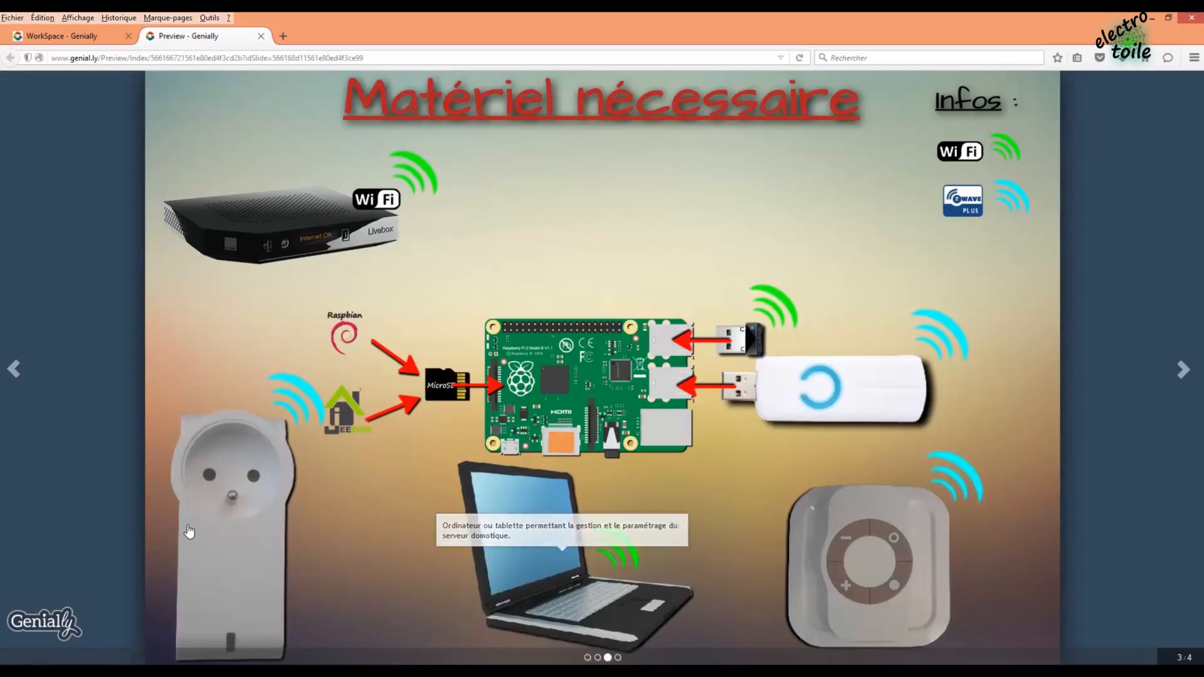
pyautogui.moveTo(189, 532)
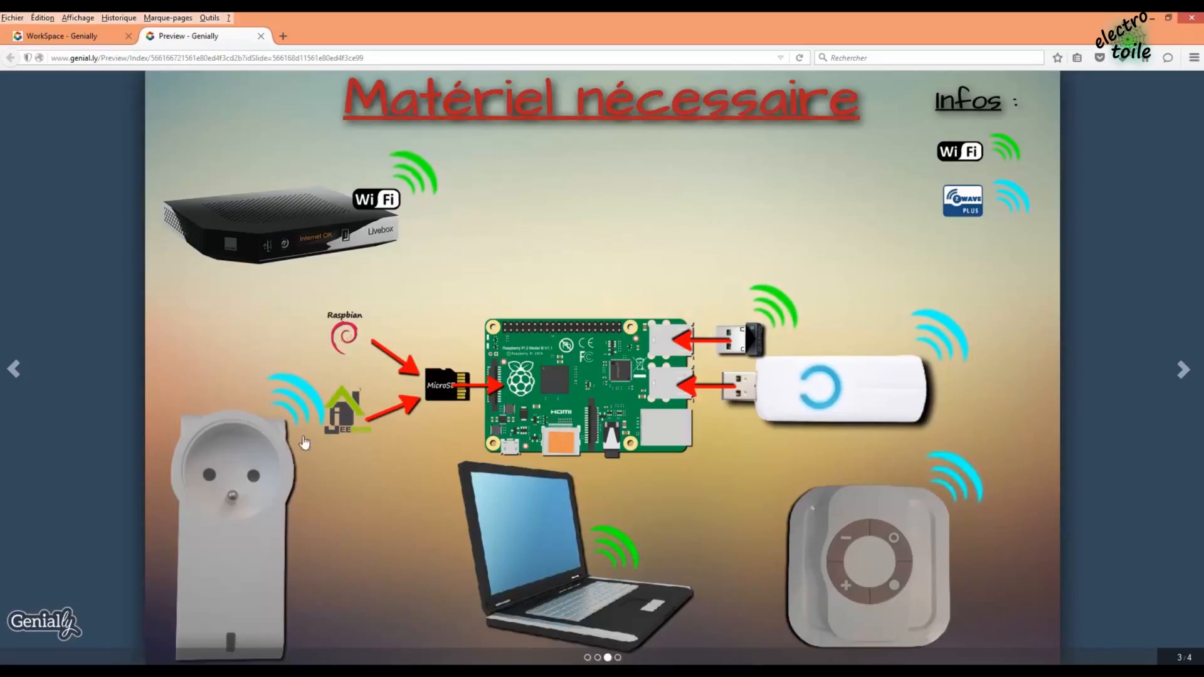
# - Back in the editor, set the 'Matériel nécessaire' title's entrance effect to None
pyautogui.click(260, 37)
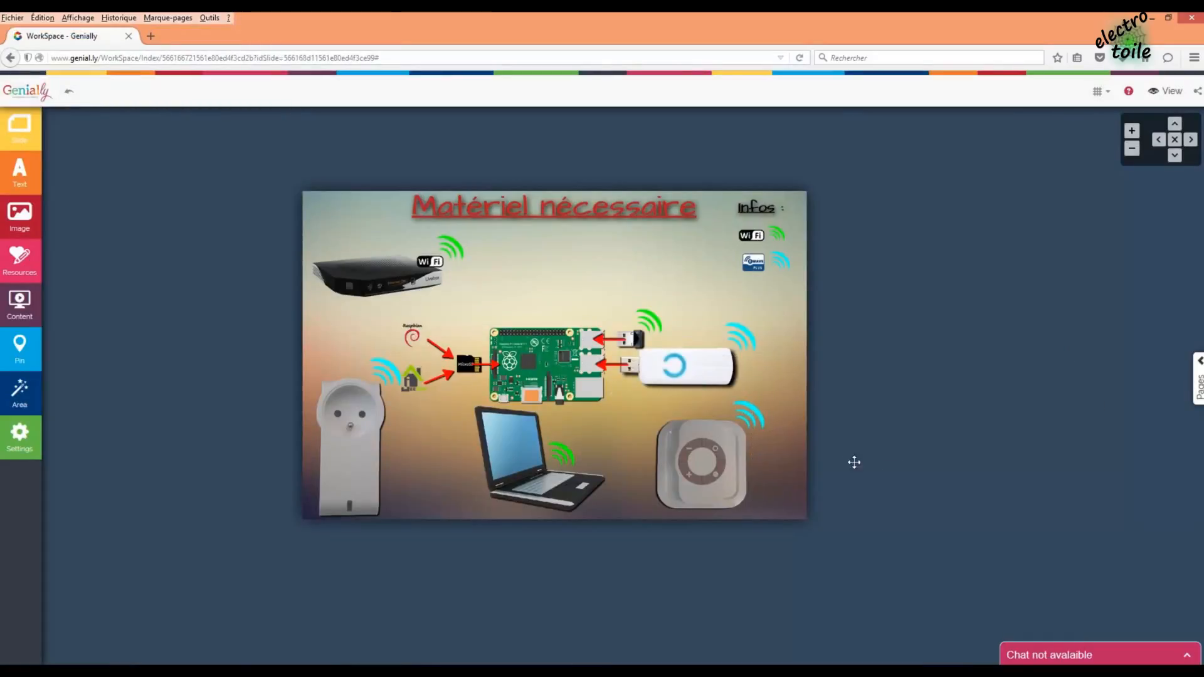
pyautogui.click(416, 206)
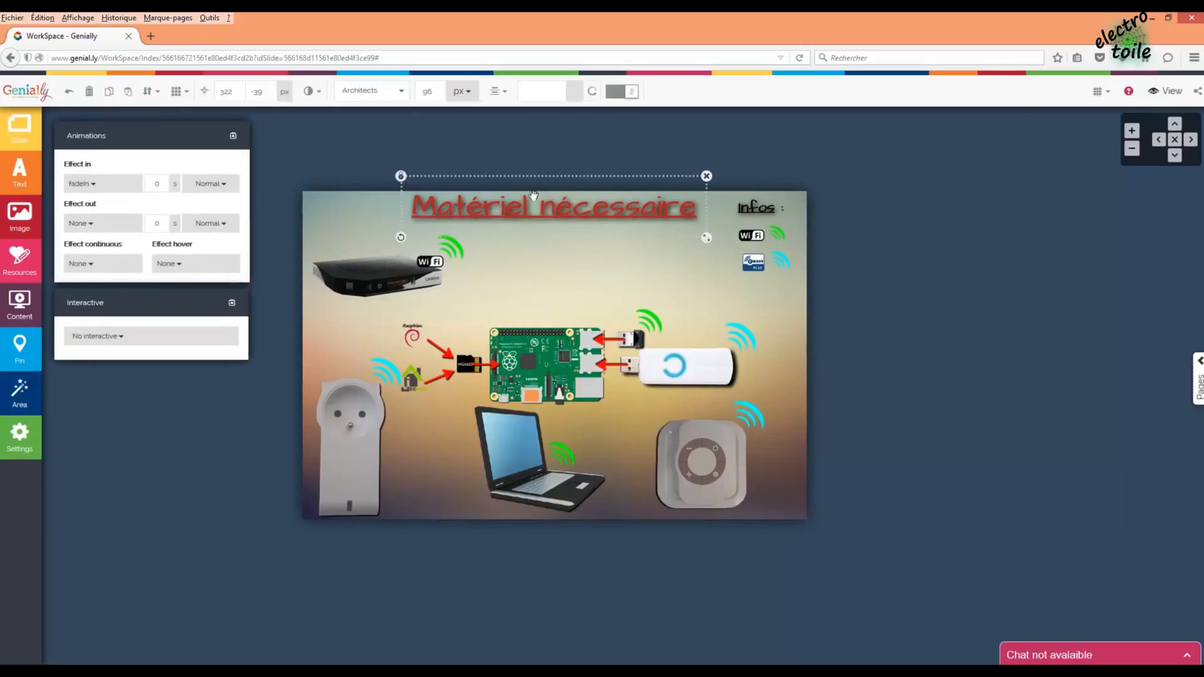
pyautogui.click(433, 182)
pyautogui.click(370, 258)
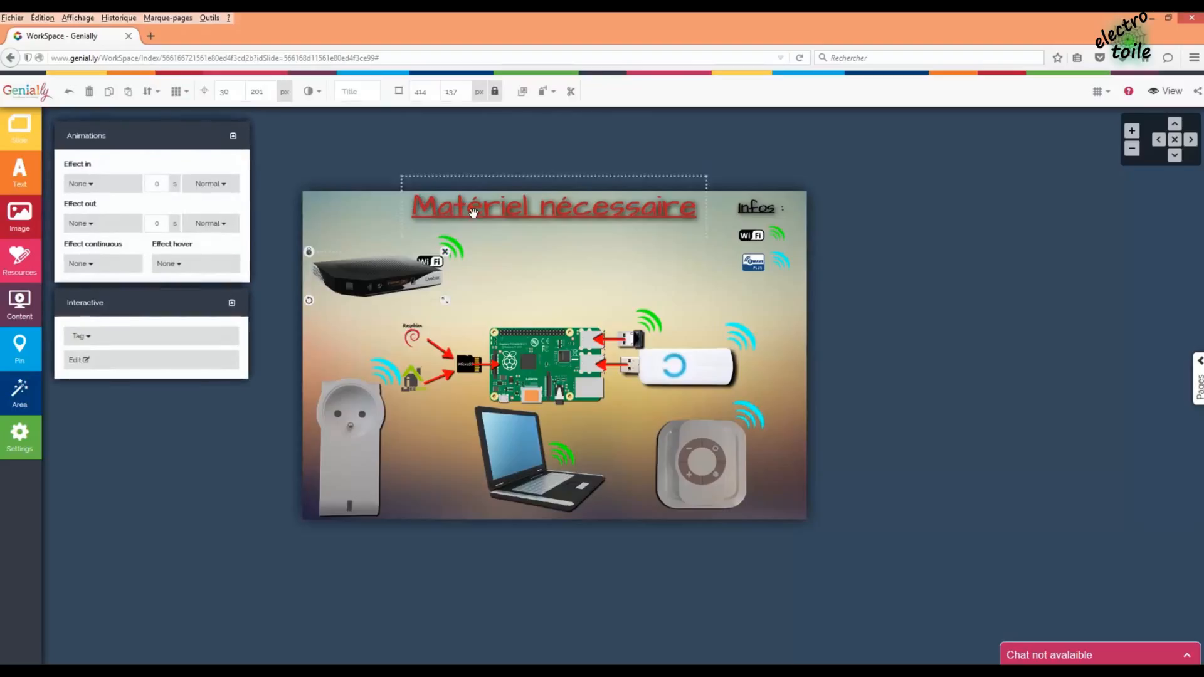
pyautogui.click(457, 232)
pyautogui.click(104, 192)
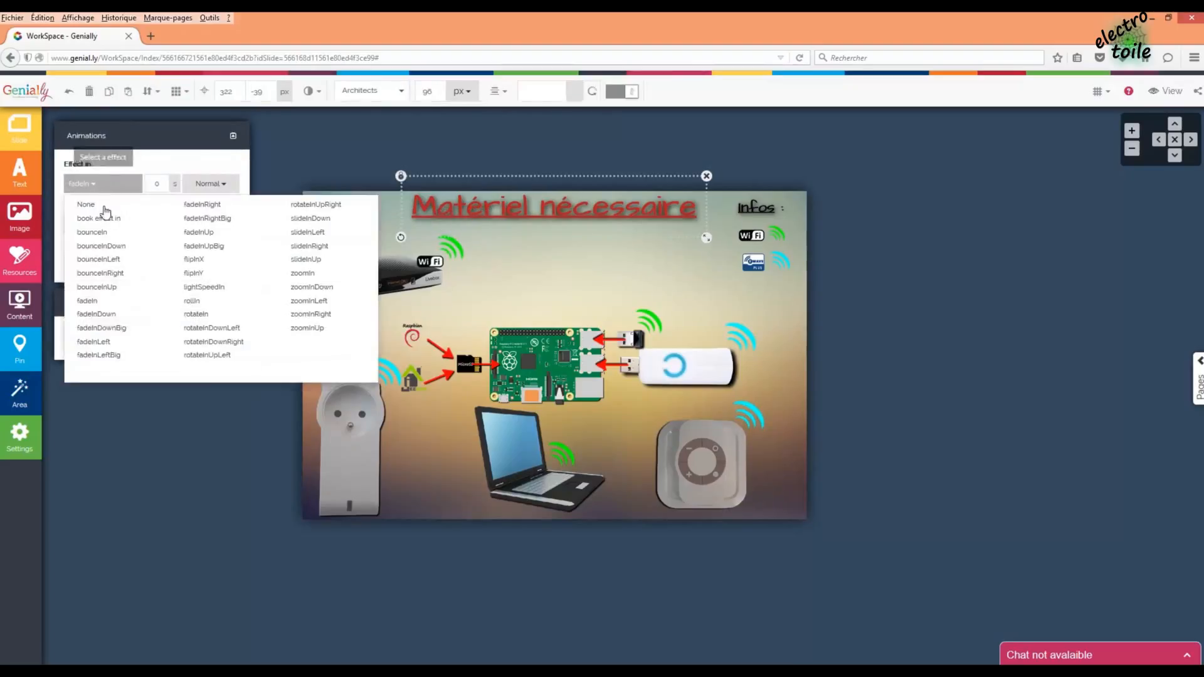
pyautogui.click(98, 205)
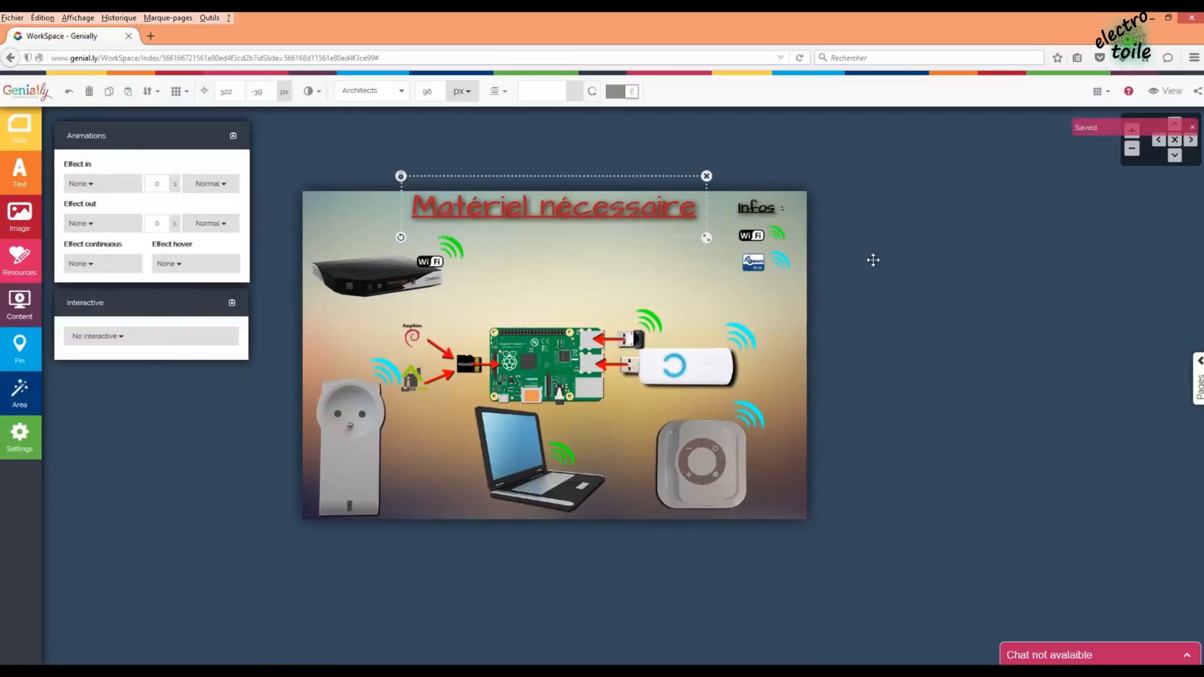
pyautogui.click(850, 268)
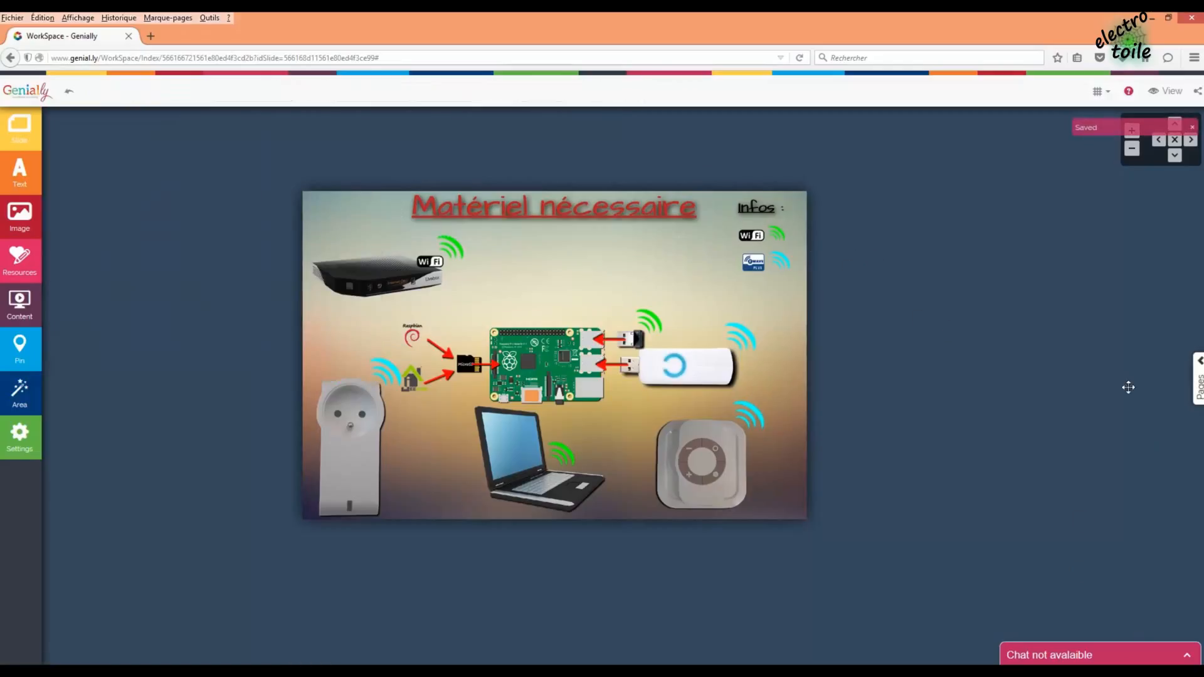
pyautogui.click(1195, 388)
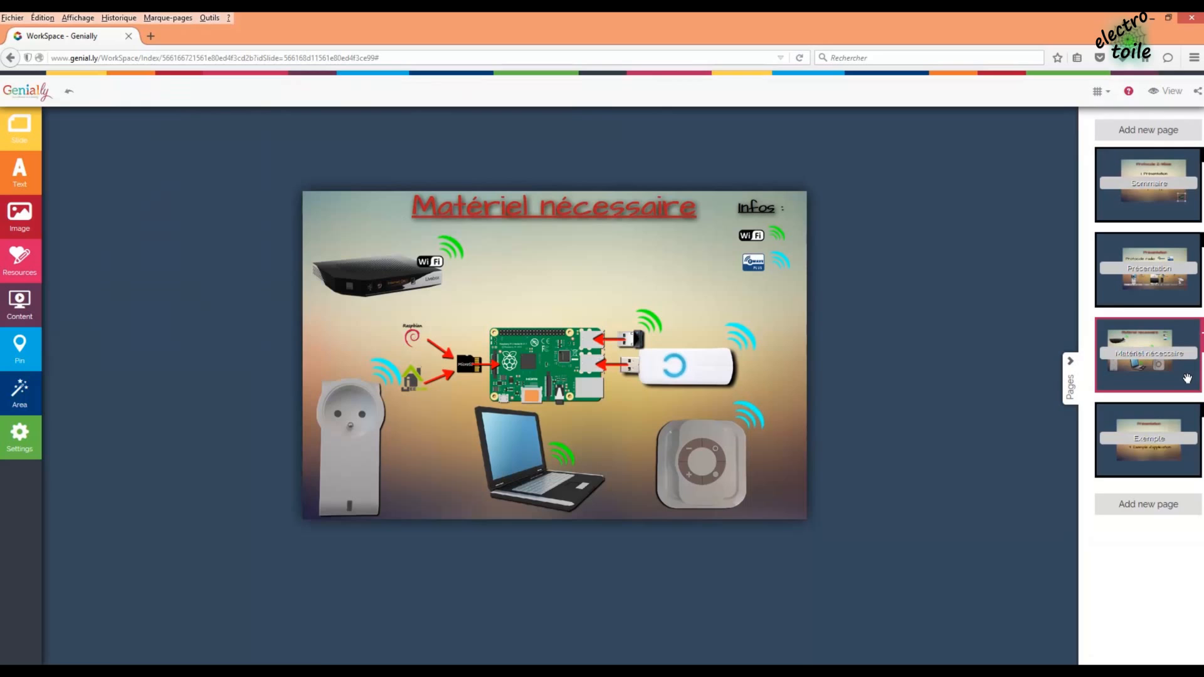
# - On page 4, retitle the slide 'Exemple d'application' on one line, centred at the top
pyautogui.click(1132, 442)
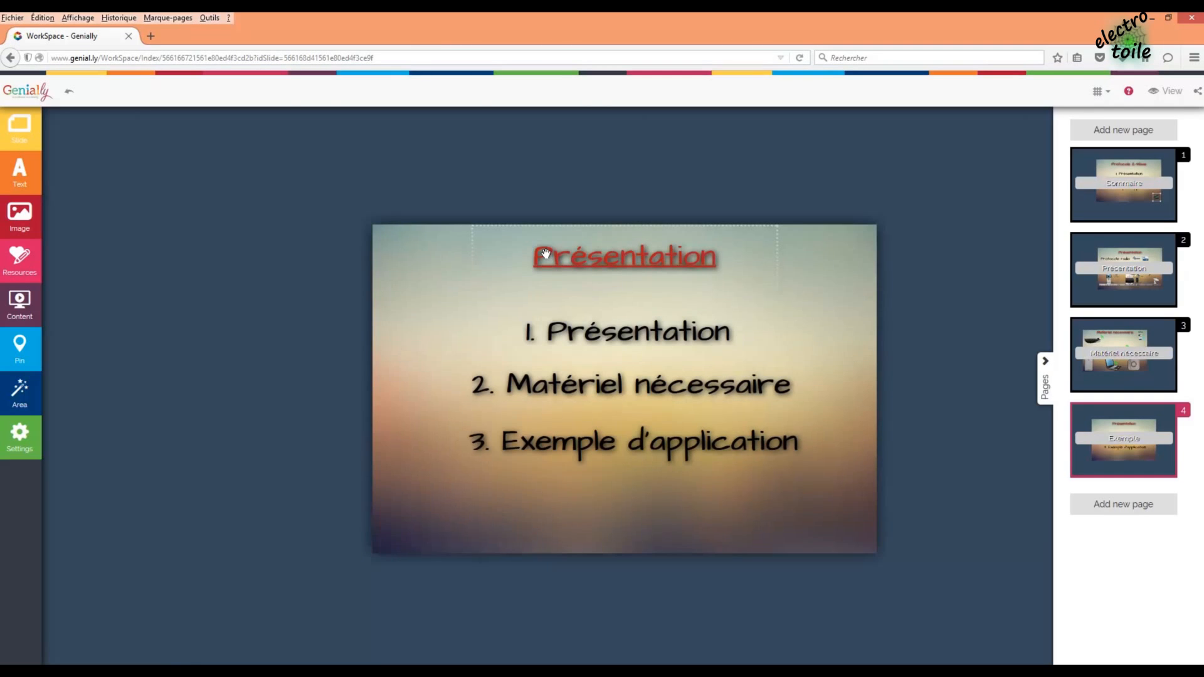
pyautogui.click(536, 254)
pyautogui.click(536, 254)
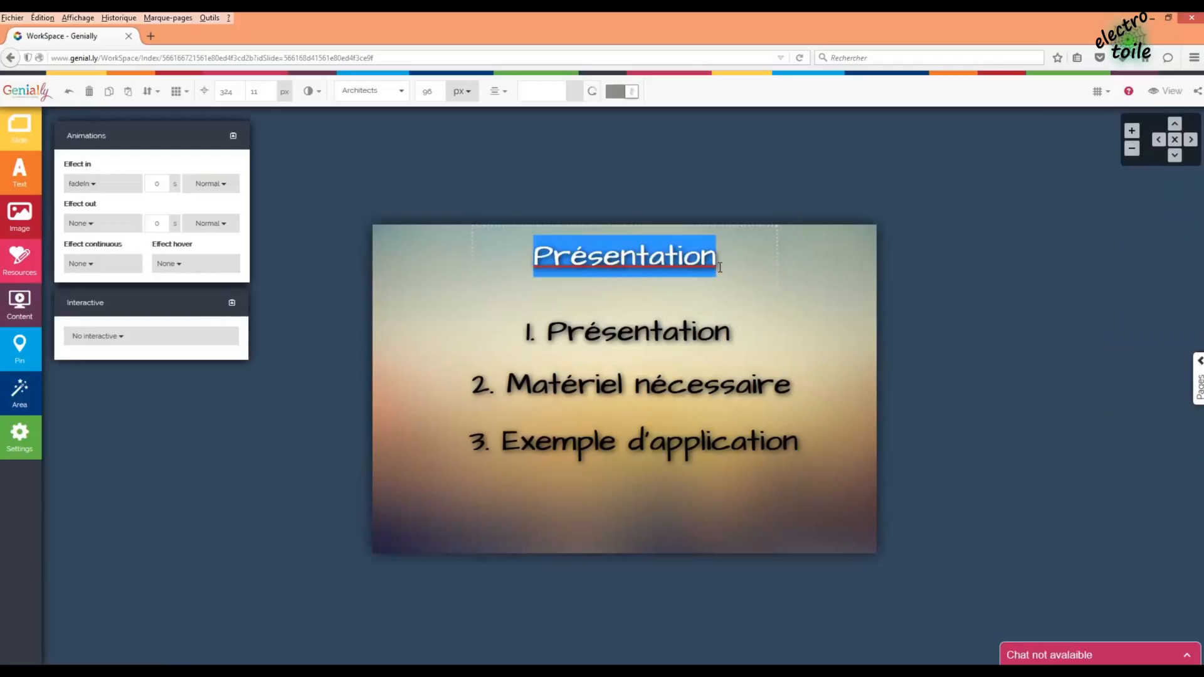
pyautogui.click(719, 267)
pyautogui.write('xemple')
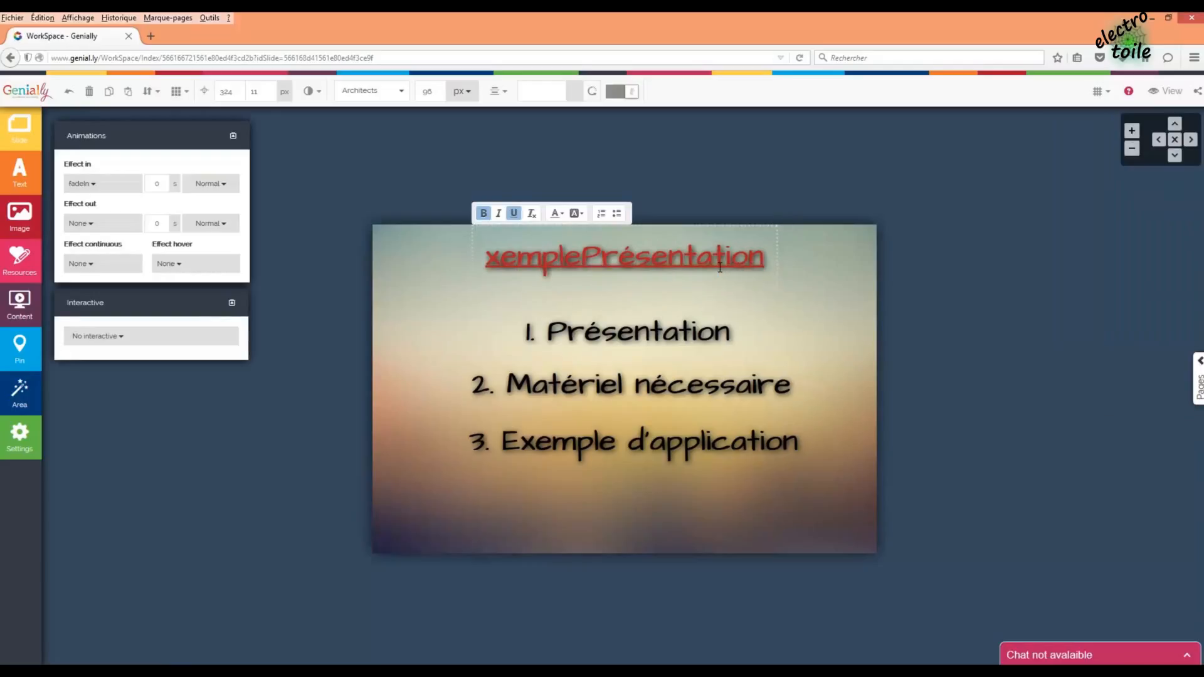
pyautogui.write('E')
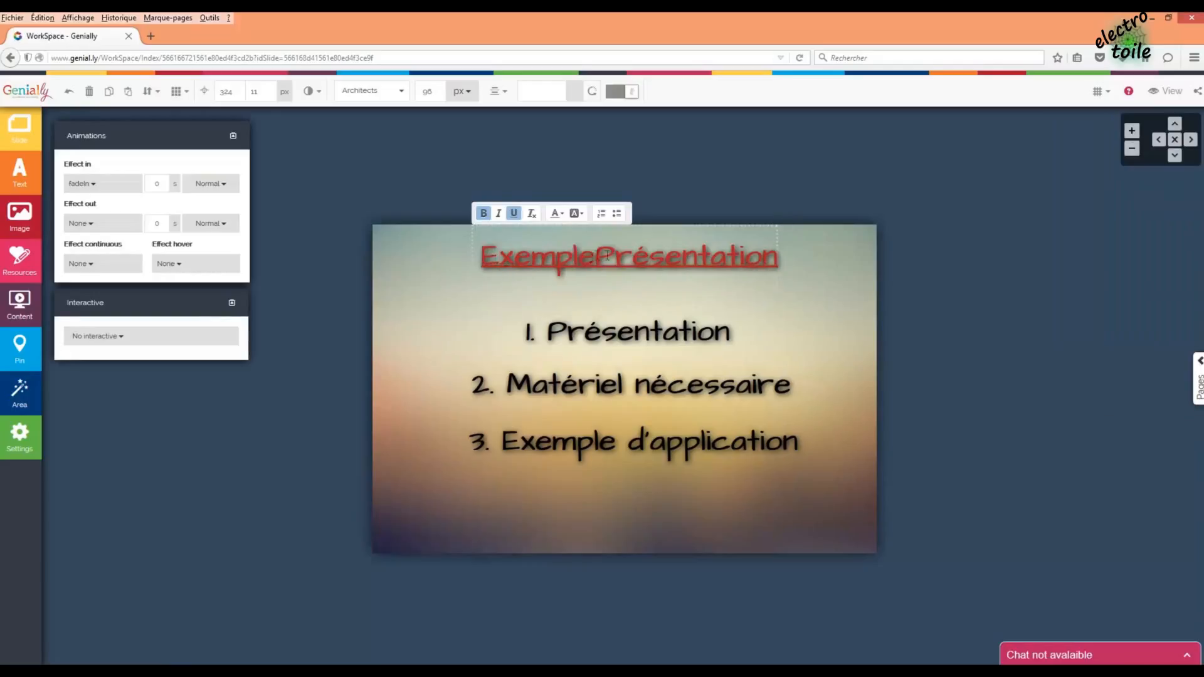
pyautogui.moveTo(607, 256); pyautogui.dragTo(819, 250)
pyautogui.write("d'appl")
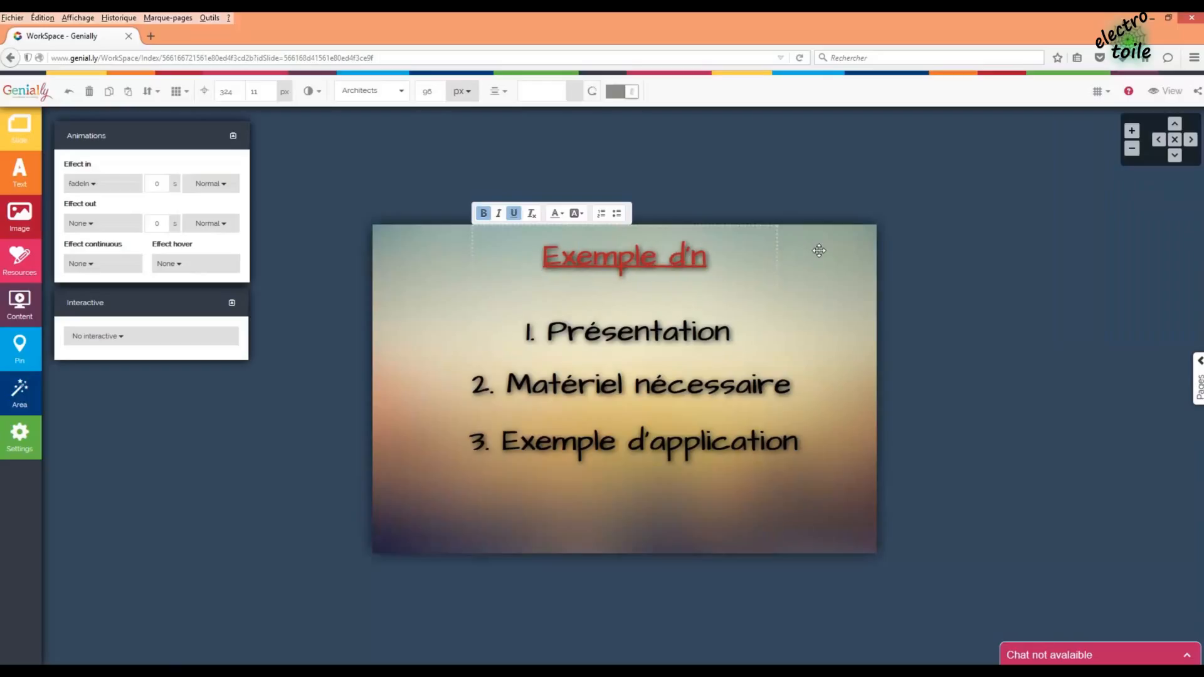
pyautogui.write('icatio')
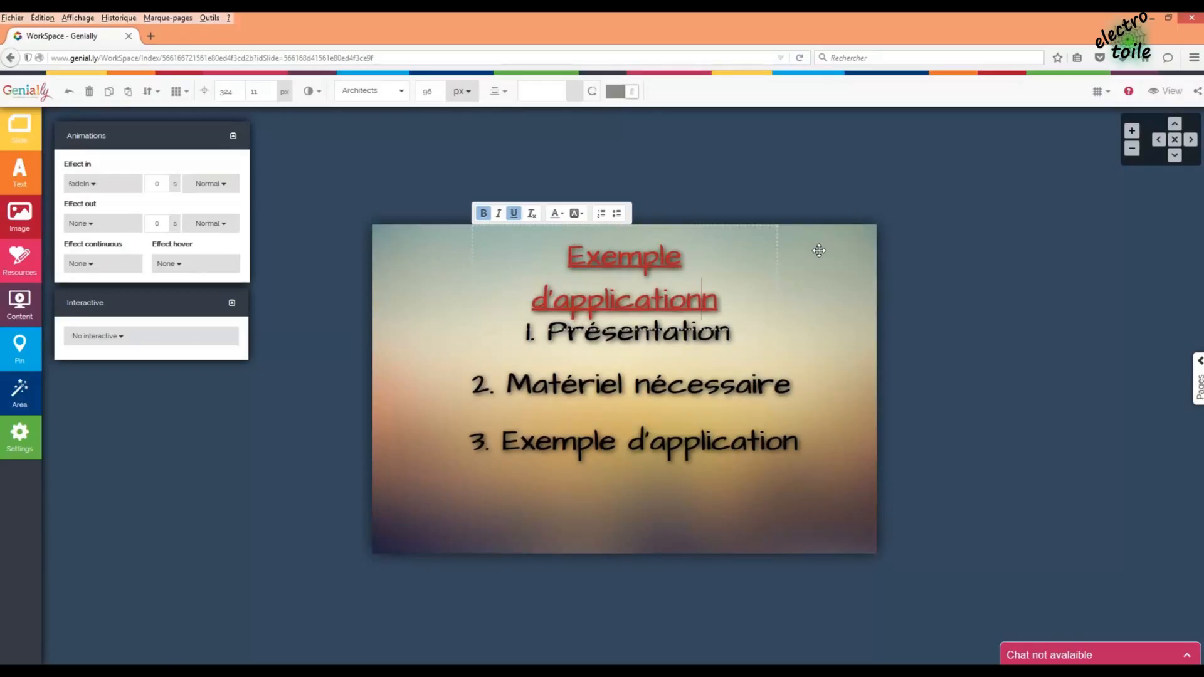
pyautogui.click(798, 294)
pyautogui.moveTo(778, 327); pyautogui.dragTo(833, 328)
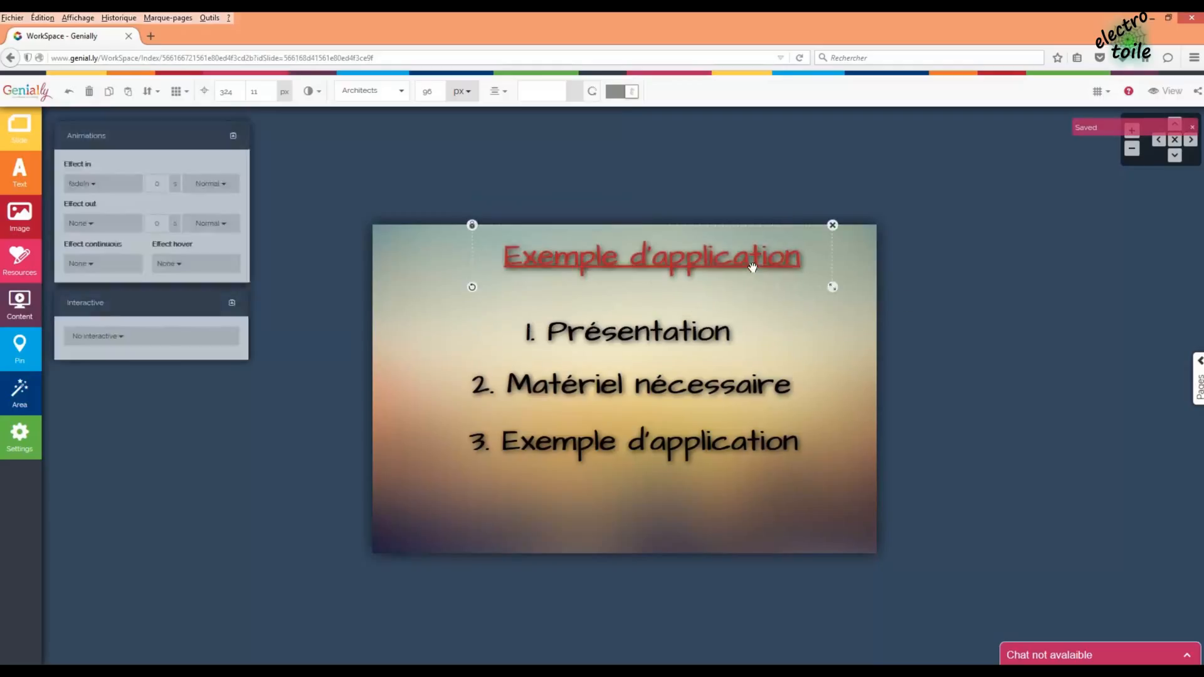
pyautogui.moveTo(752, 268); pyautogui.dragTo(730, 268)
pyautogui.click(177, 91)
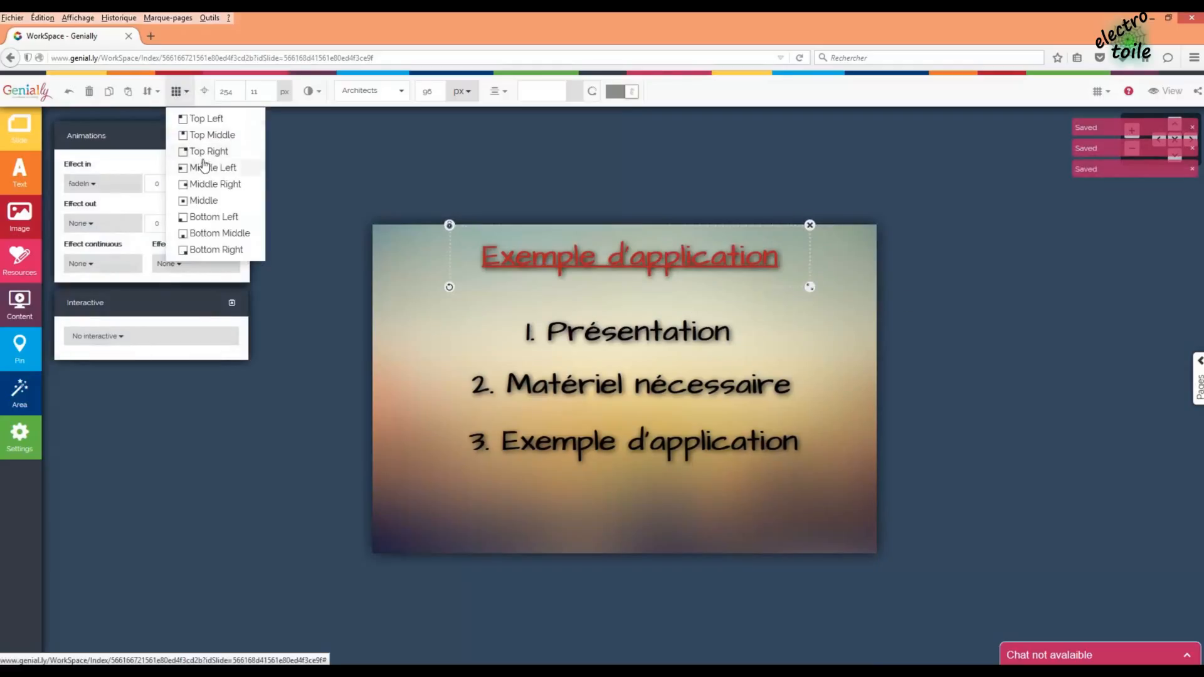
pyautogui.click(207, 135)
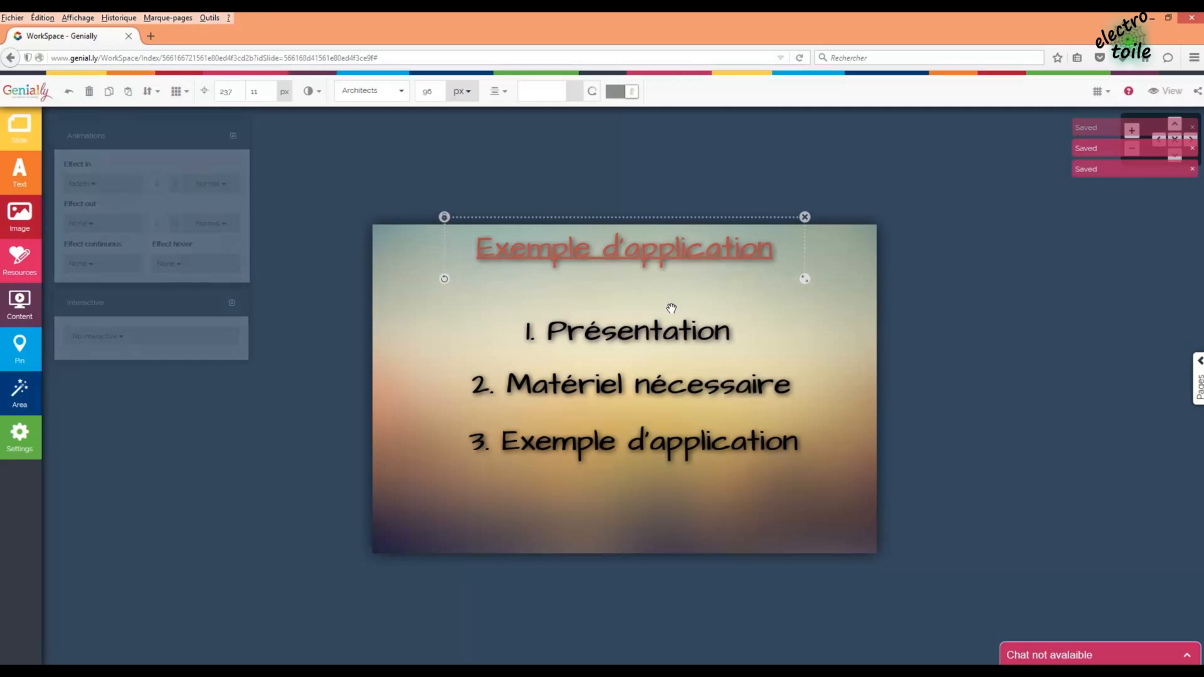
pyautogui.moveTo(880, 499); pyautogui.dragTo(764, 456)
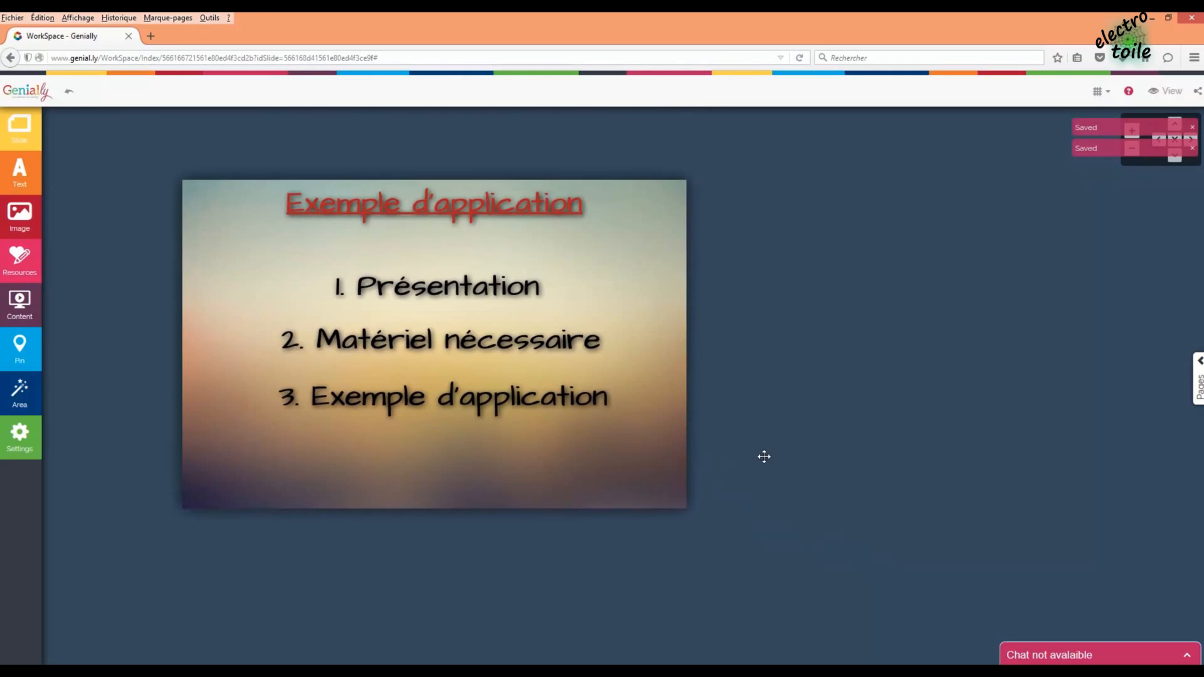
# - Replace '1. Présentation' with 'Circuit d'éclairage' and move it to the upper left
pyautogui.click(476, 306)
pyautogui.click(476, 306)
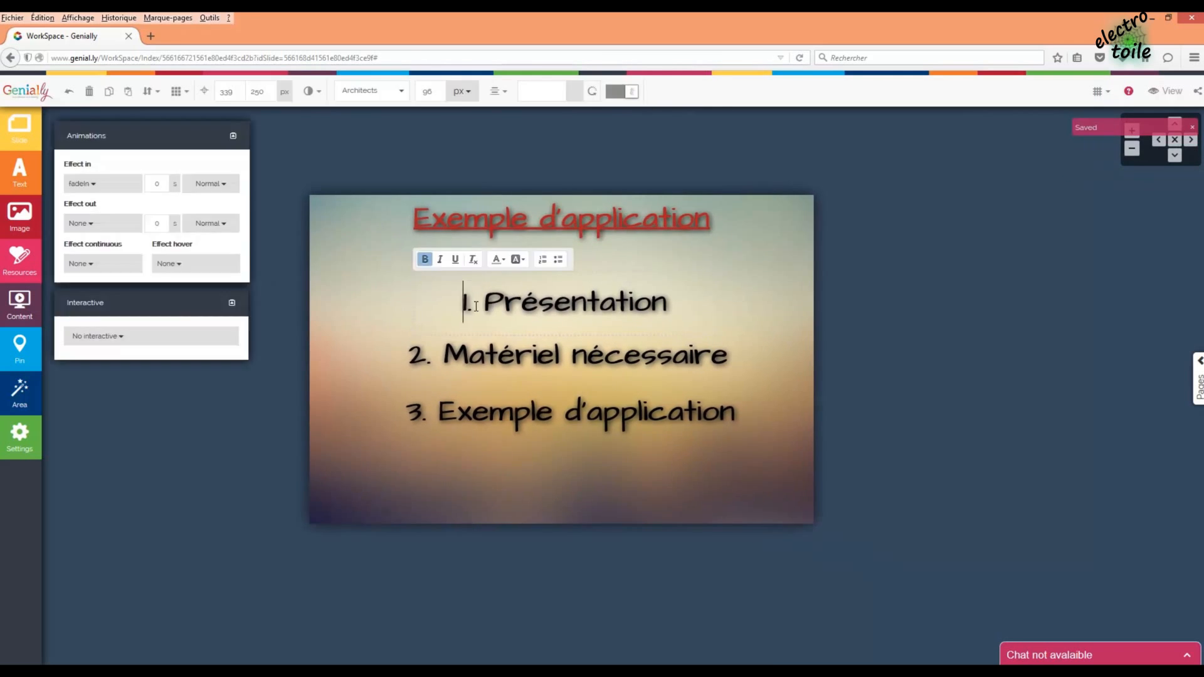
pyautogui.moveTo(476, 307); pyautogui.dragTo(710, 308)
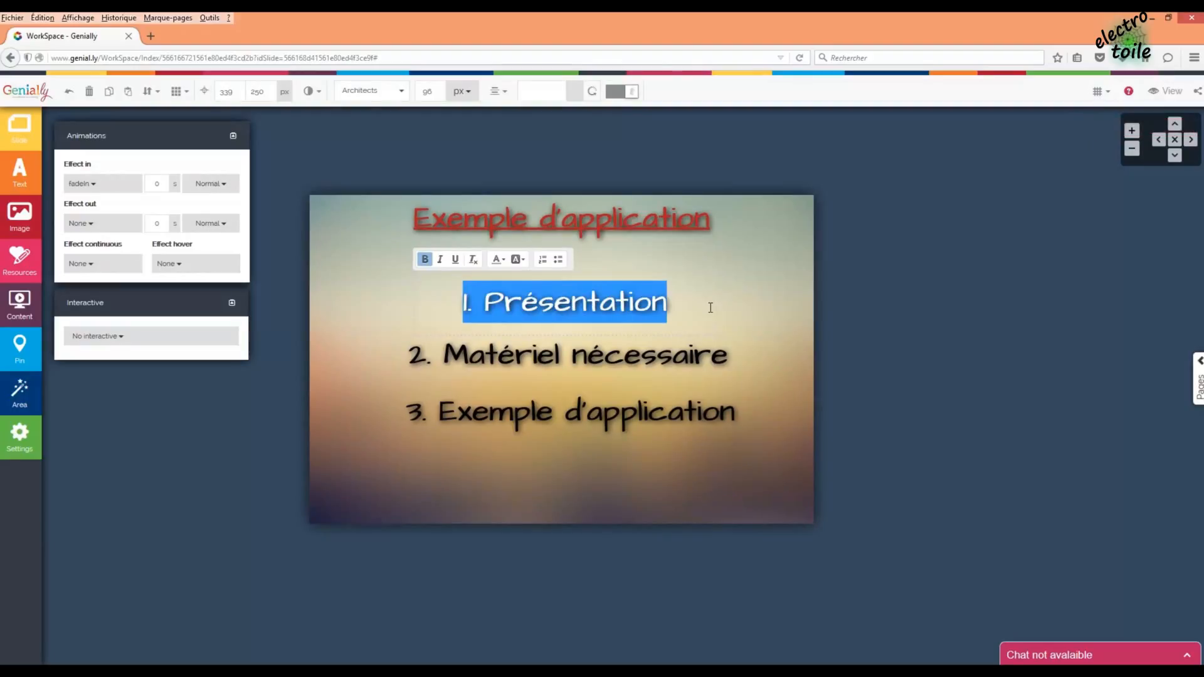
pyautogui.write("Circuit d'éclaira")
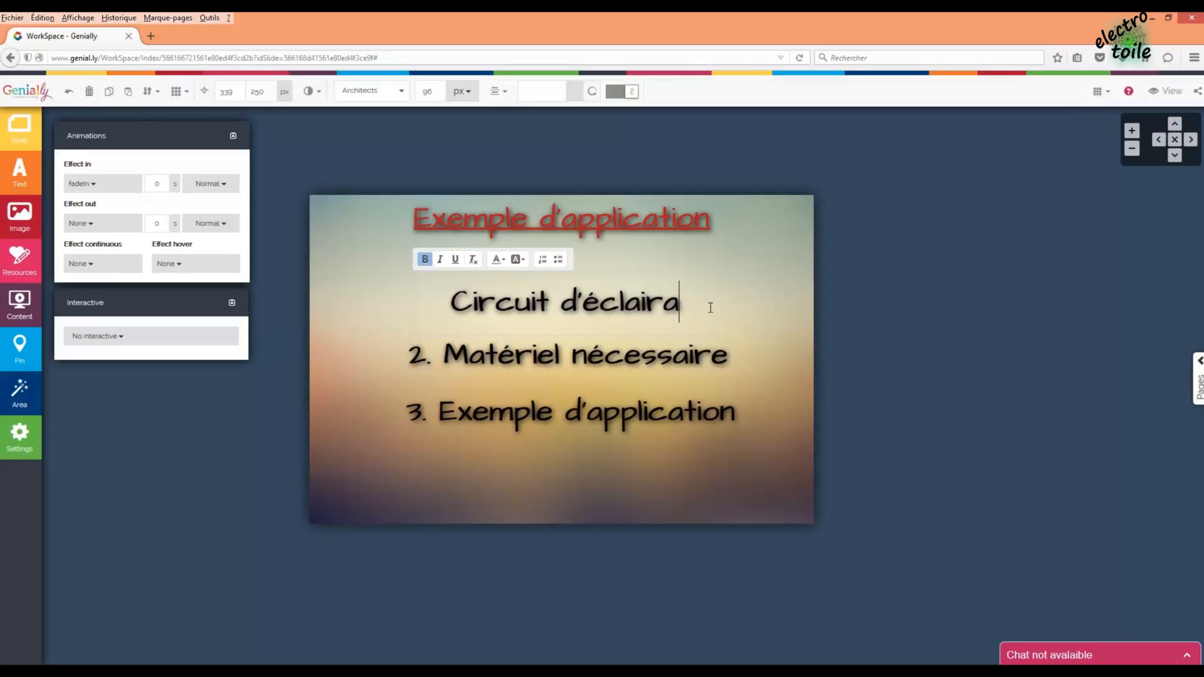
pyautogui.write('ge')
pyautogui.click(744, 307)
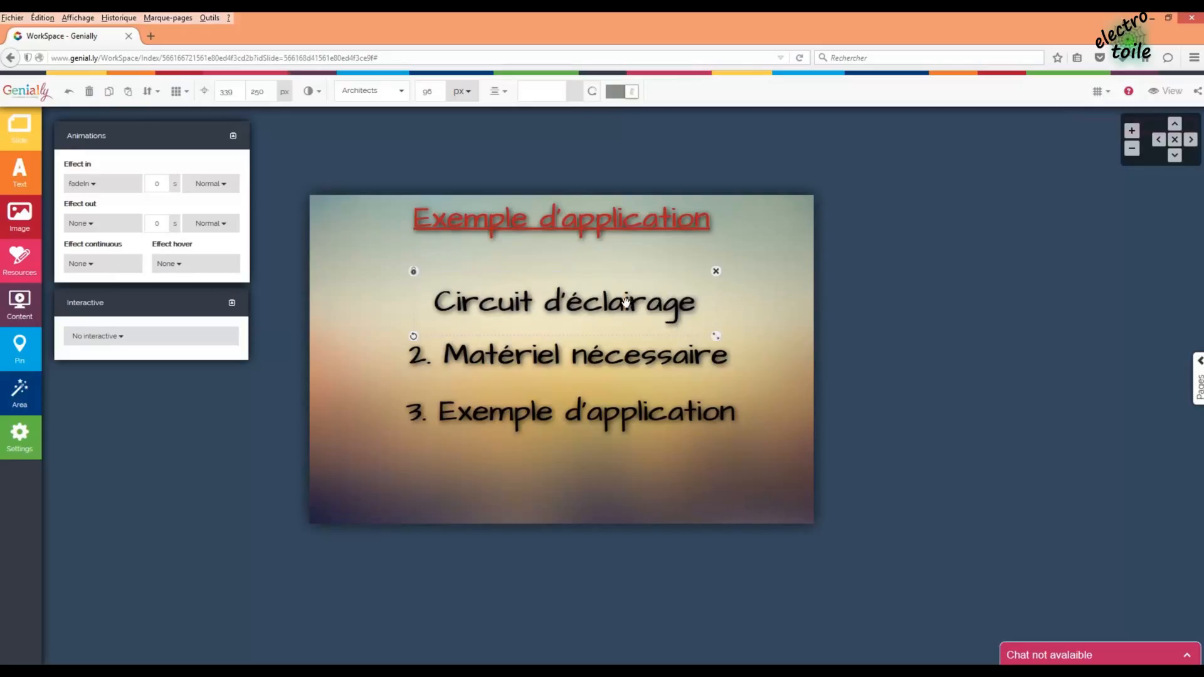
pyautogui.moveTo(622, 305); pyautogui.dragTo(516, 274)
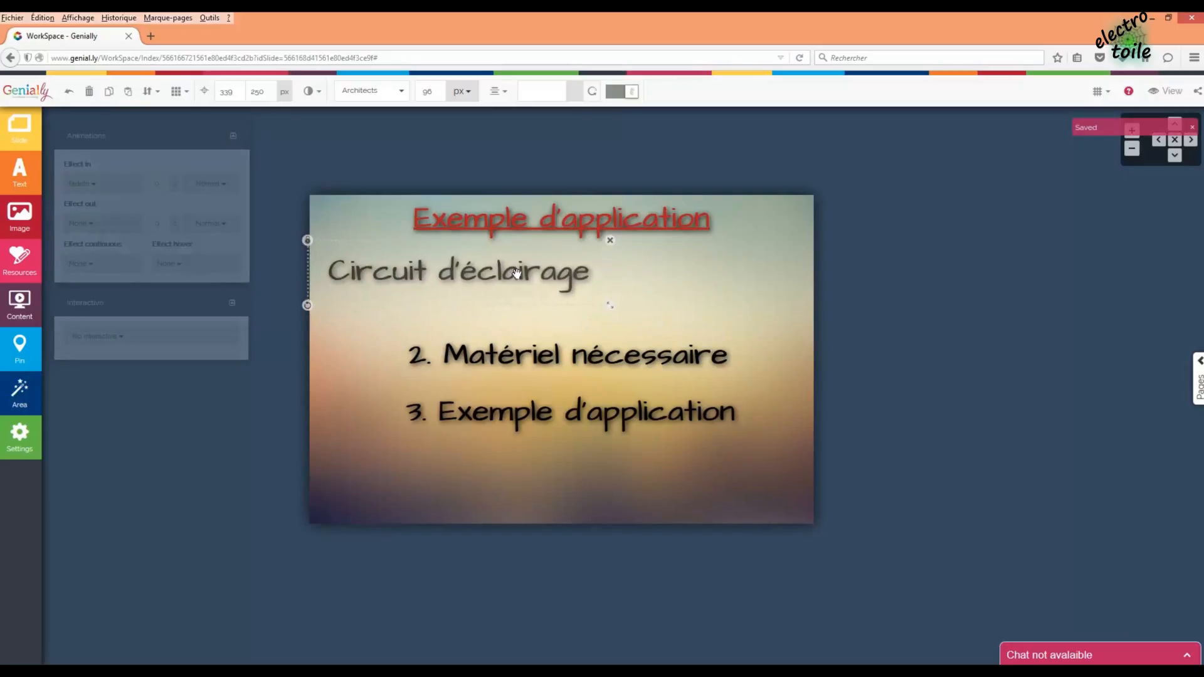
# - Delete the '3. Exemple d'application' and '2. Matériel nécessaire' text boxes
pyautogui.click(705, 397)
pyautogui.press('Delete')
pyautogui.click(641, 427)
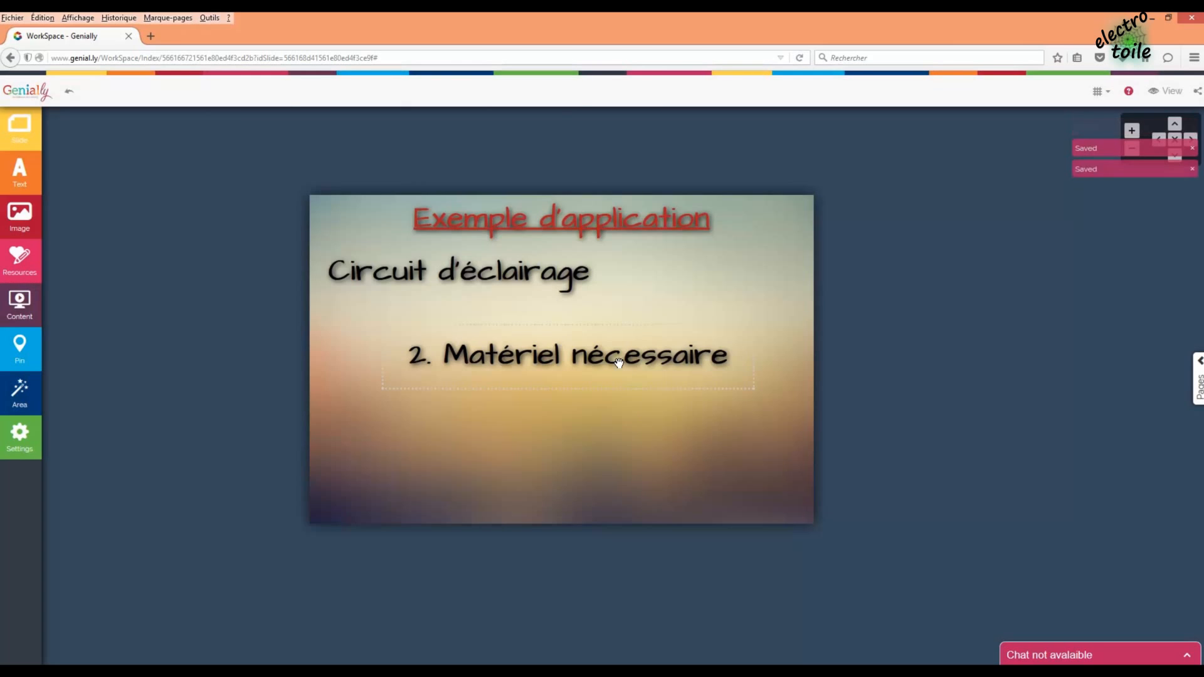
pyautogui.click(618, 357)
pyautogui.press('Delete')
pyautogui.click(634, 441)
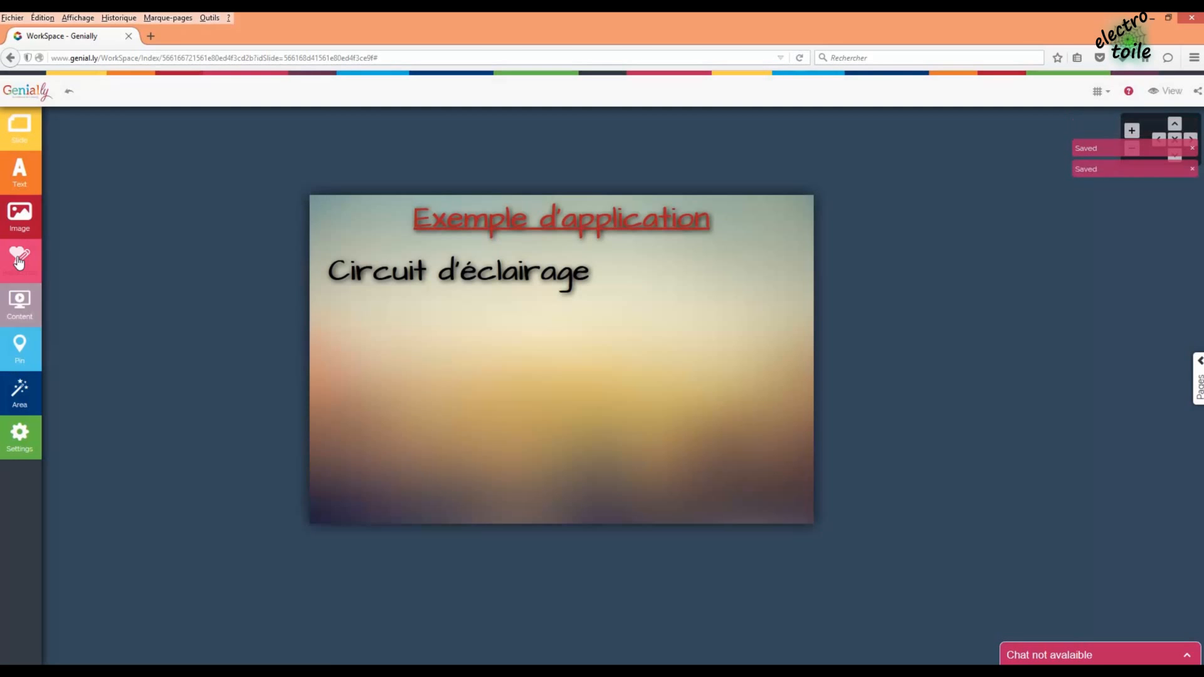
pyautogui.click(19, 216)
# - Upload 'Schéma dimmer.png' and place the circuit diagram on the slide
pyautogui.click(98, 671)
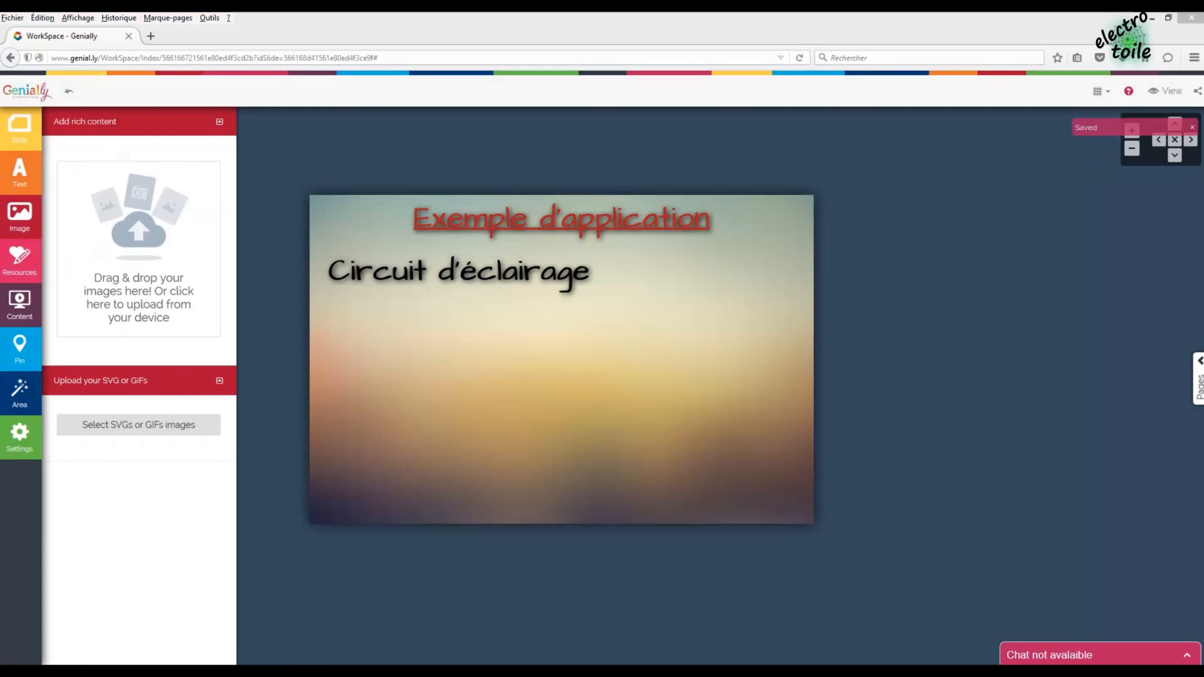
pyautogui.moveTo(85, 467); pyautogui.dragTo(88, 169)
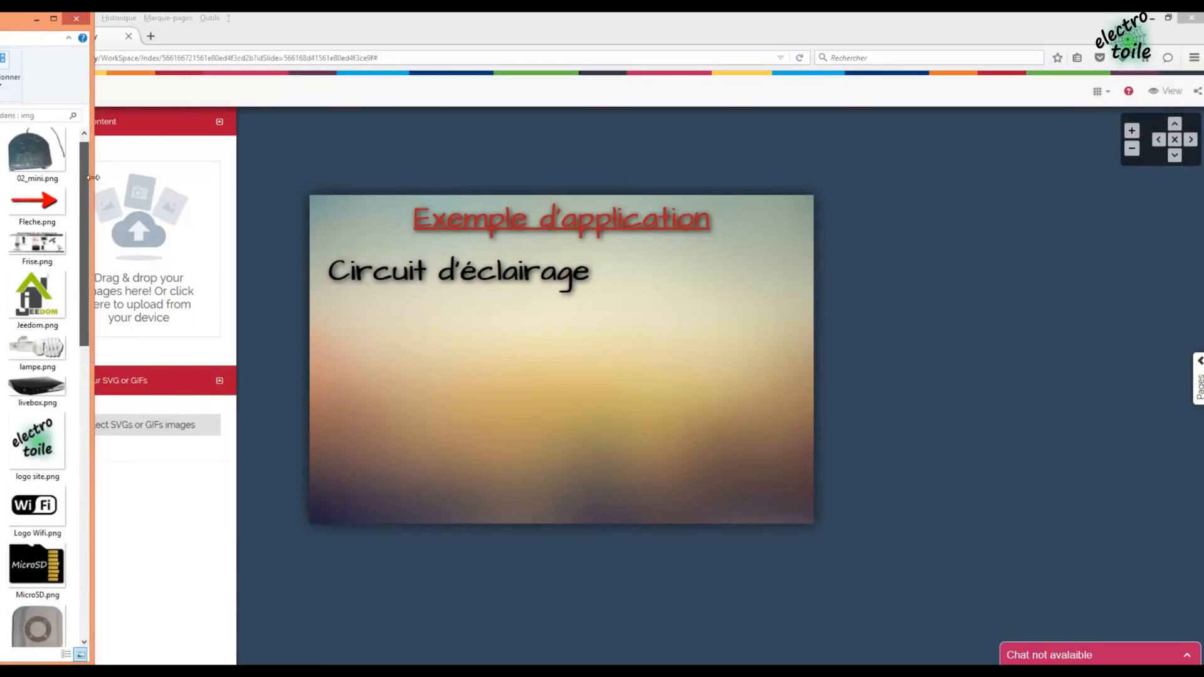
pyautogui.moveTo(82, 243); pyautogui.dragTo(81, 488)
pyautogui.moveTo(37, 449); pyautogui.dragTo(547, 406)
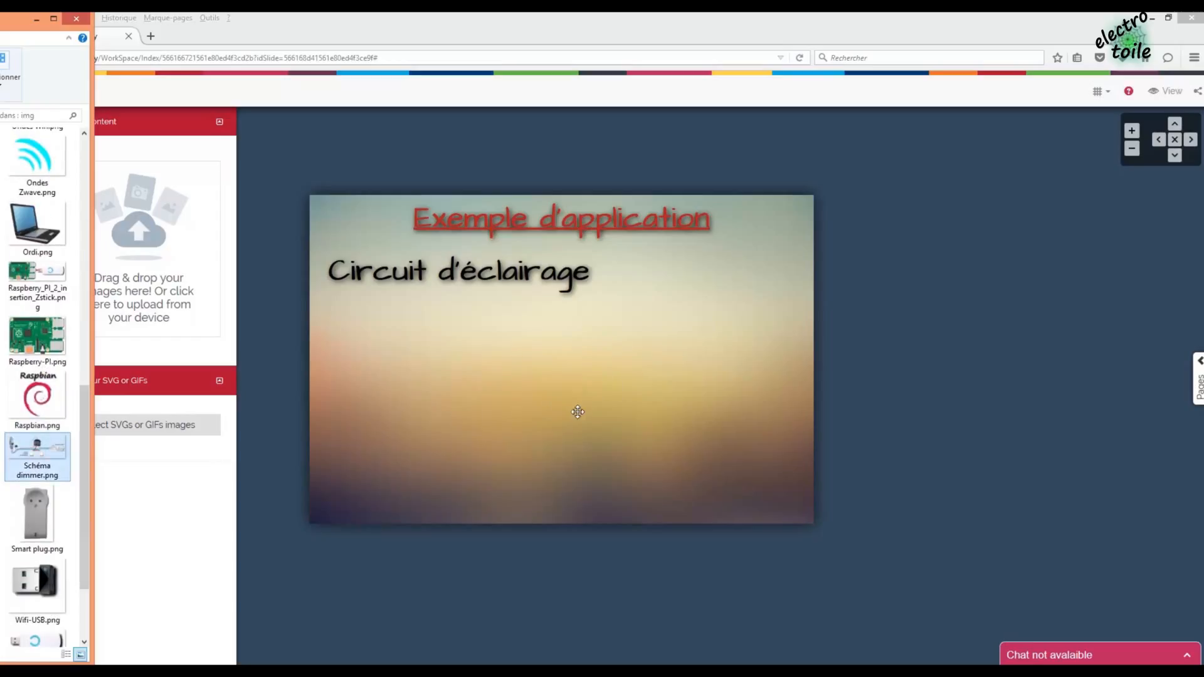
pyautogui.moveTo(55, 450); pyautogui.dragTo(168, 262)
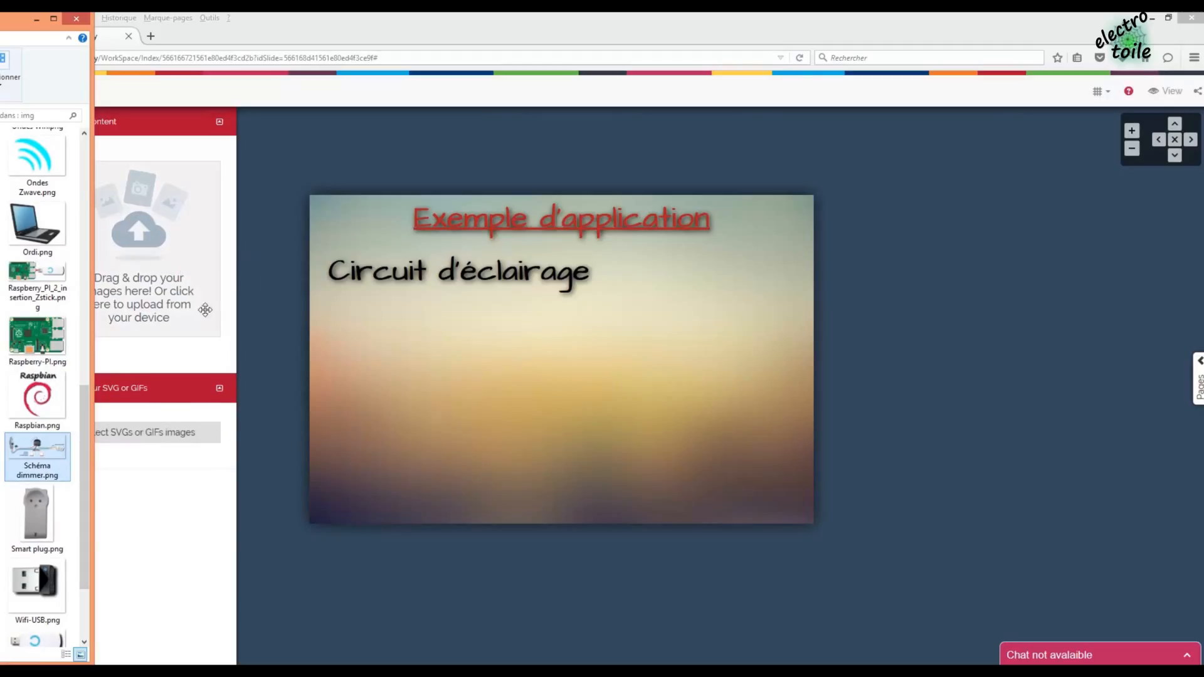
pyautogui.moveTo(144, 390); pyautogui.dragTo(477, 394)
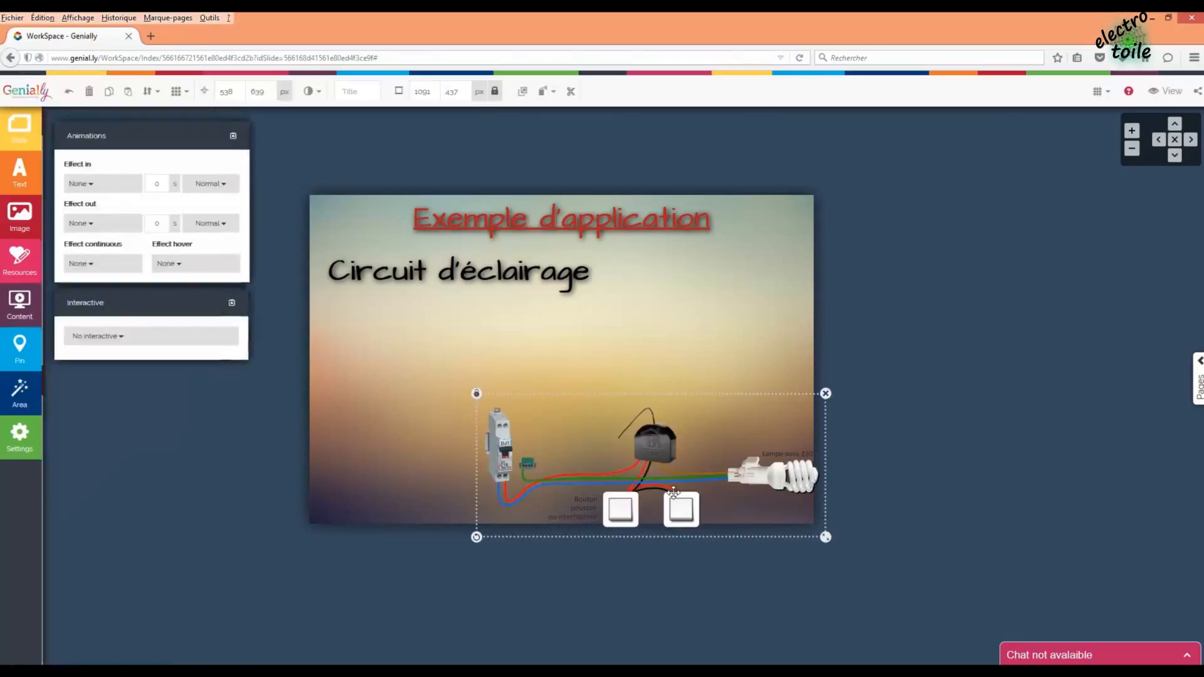
# - Enlarge the diagram and position it in the lower slide beneath 'Circuit d'éclairage'
pyautogui.moveTo(674, 492); pyautogui.dragTo(531, 406)
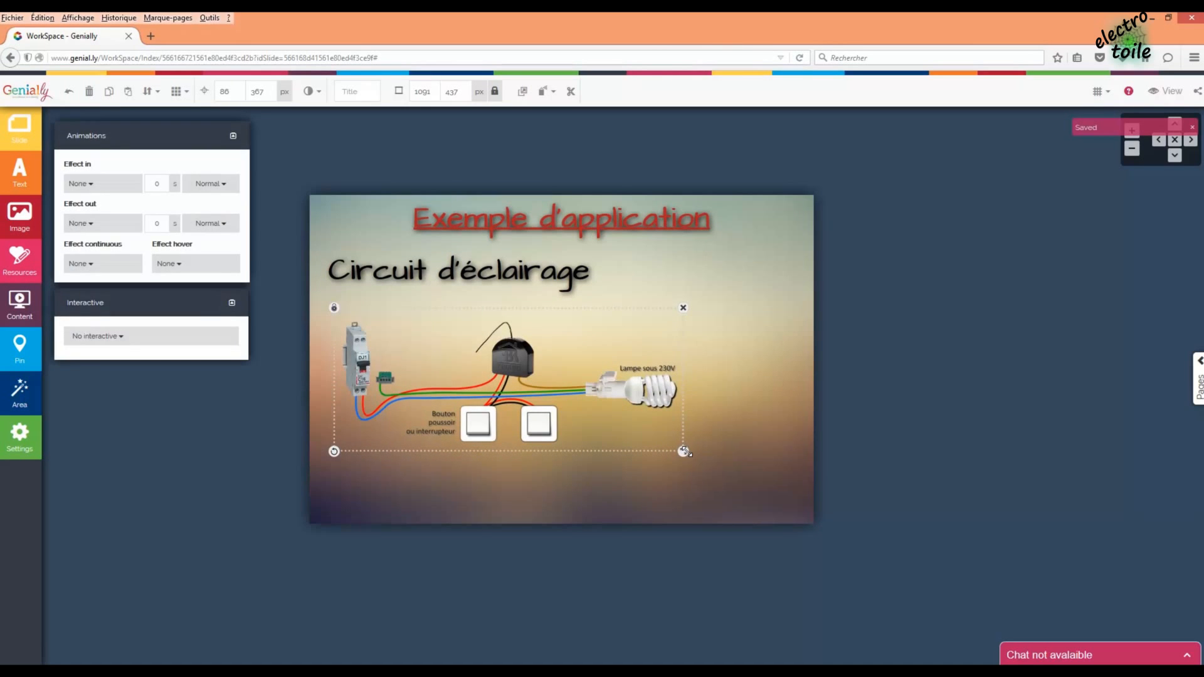
pyautogui.moveTo(683, 451); pyautogui.dragTo(812, 506)
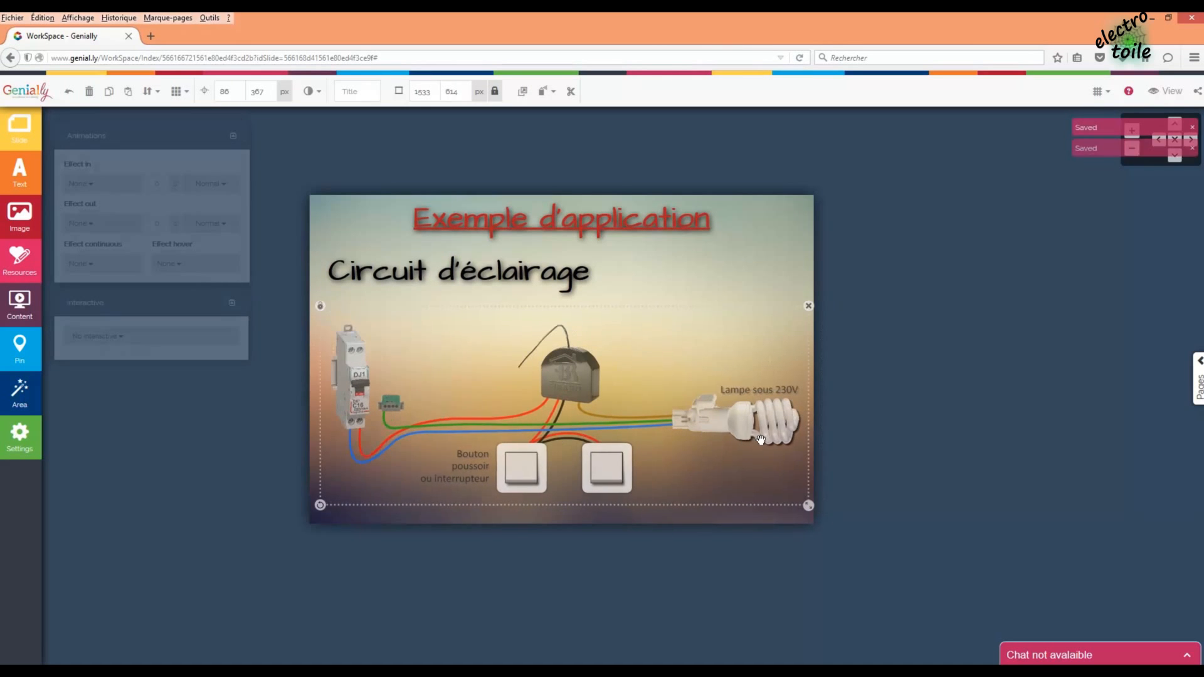
pyautogui.moveTo(761, 440); pyautogui.dragTo(752, 440)
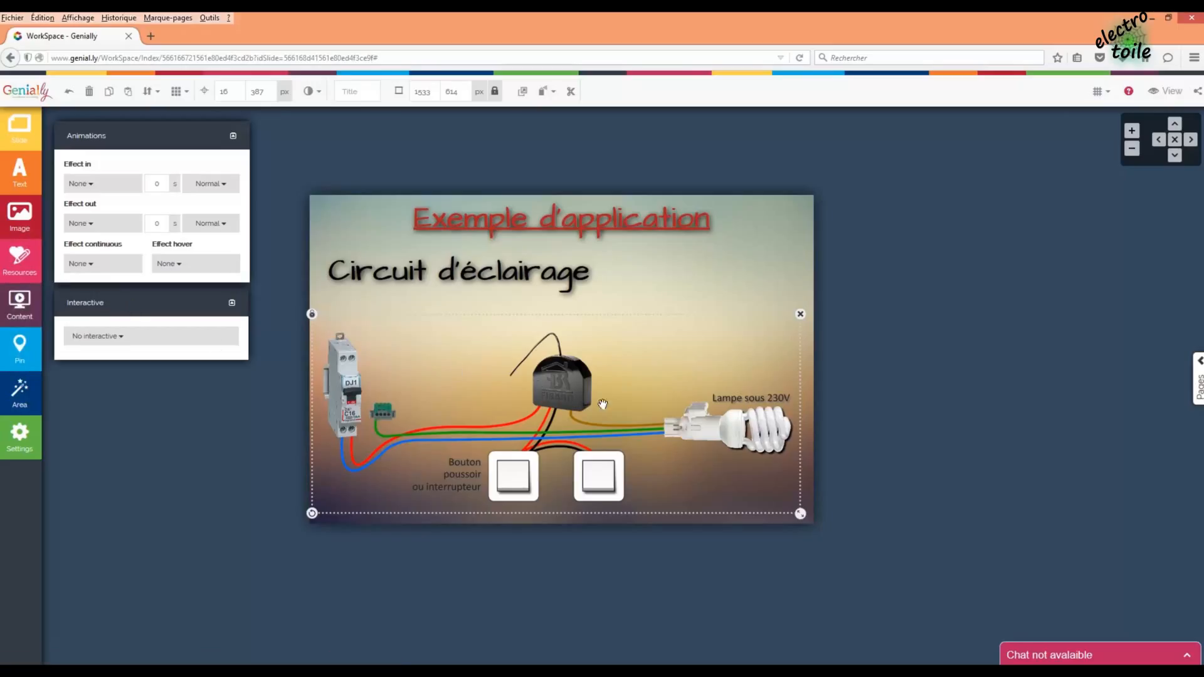
pyautogui.moveTo(652, 413); pyautogui.dragTo(655, 406)
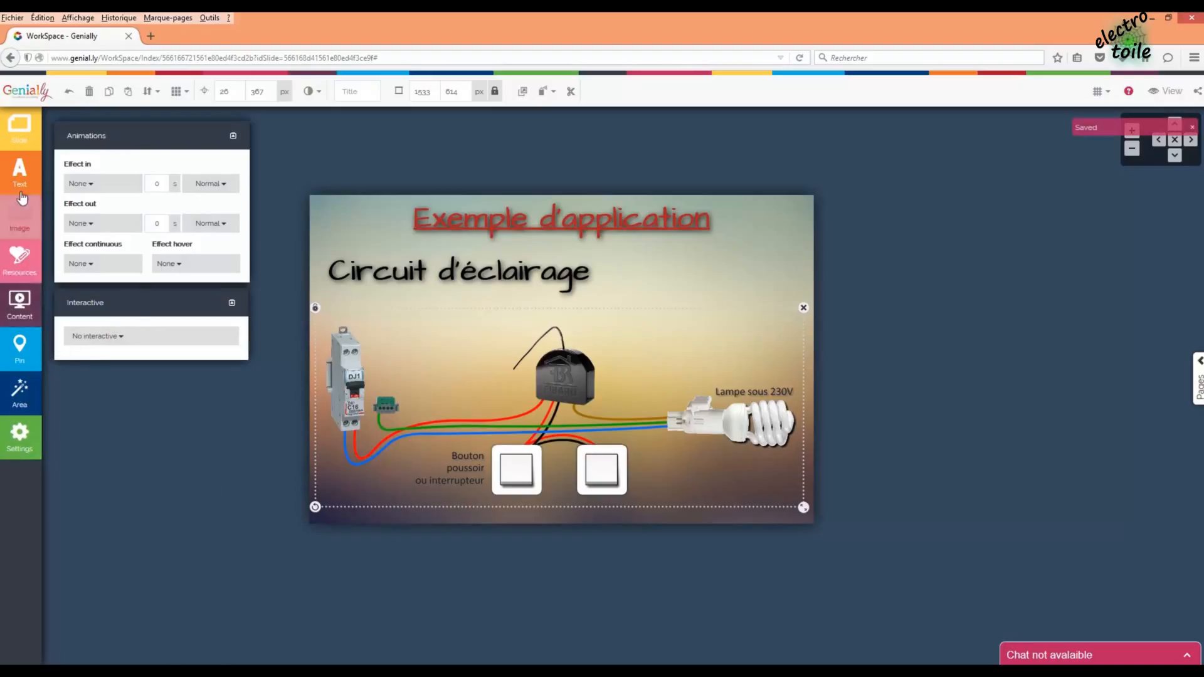
pyautogui.click(17, 187)
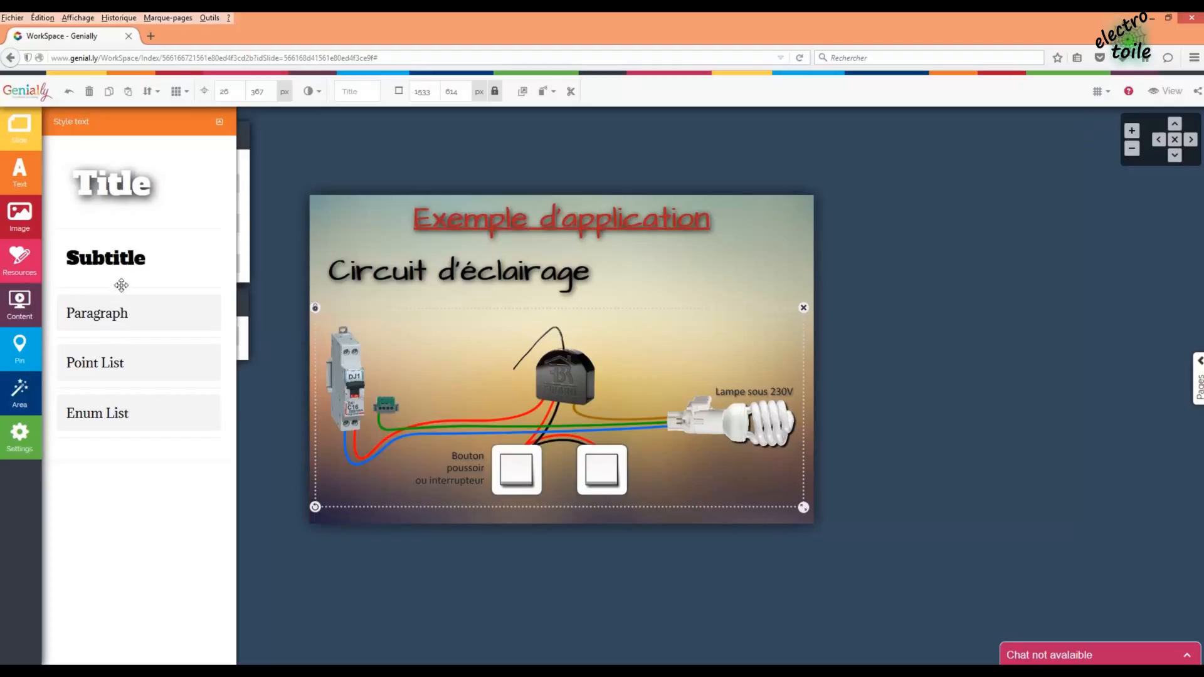
# - Upload 'Ondes Zwave.png', place it above the module, and give it a continuous pulse
pyautogui.click(20, 217)
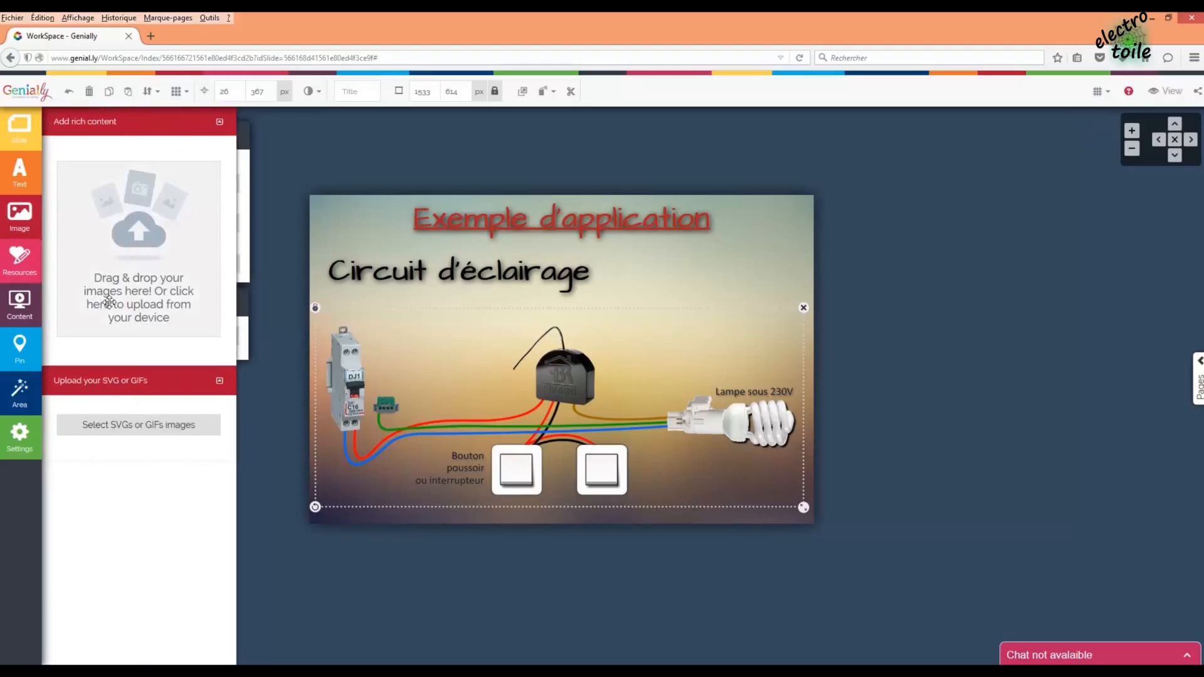
pyautogui.click(108, 671)
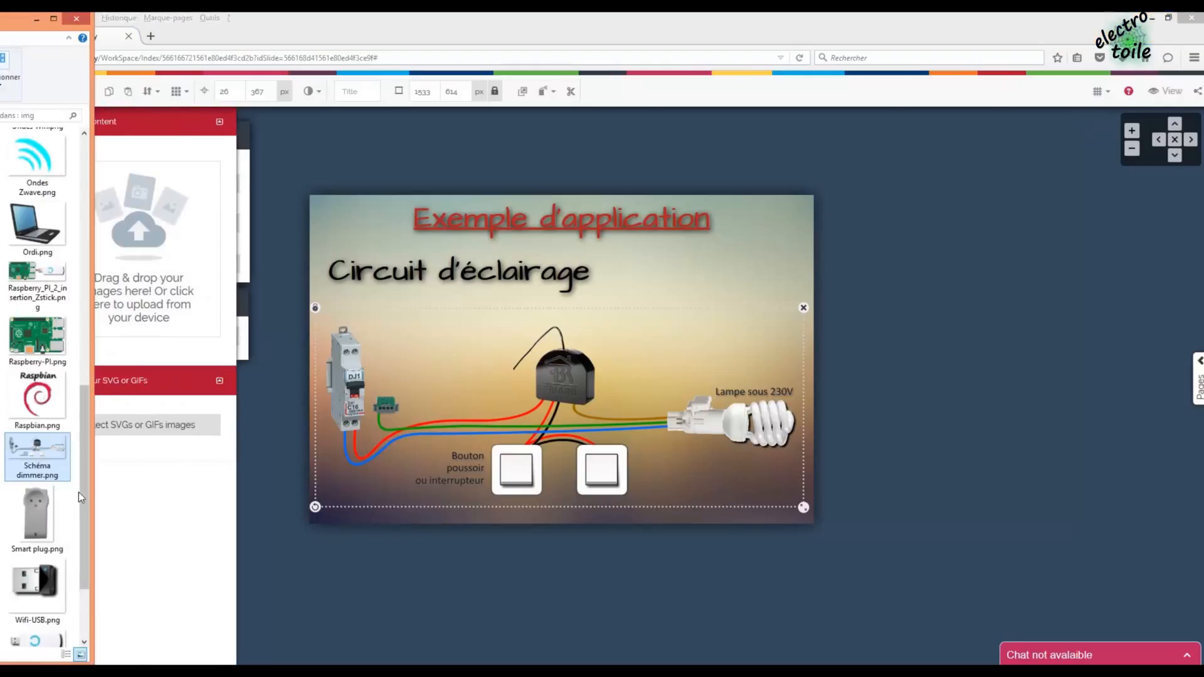
pyautogui.moveTo(82, 497); pyautogui.dragTo(161, 274)
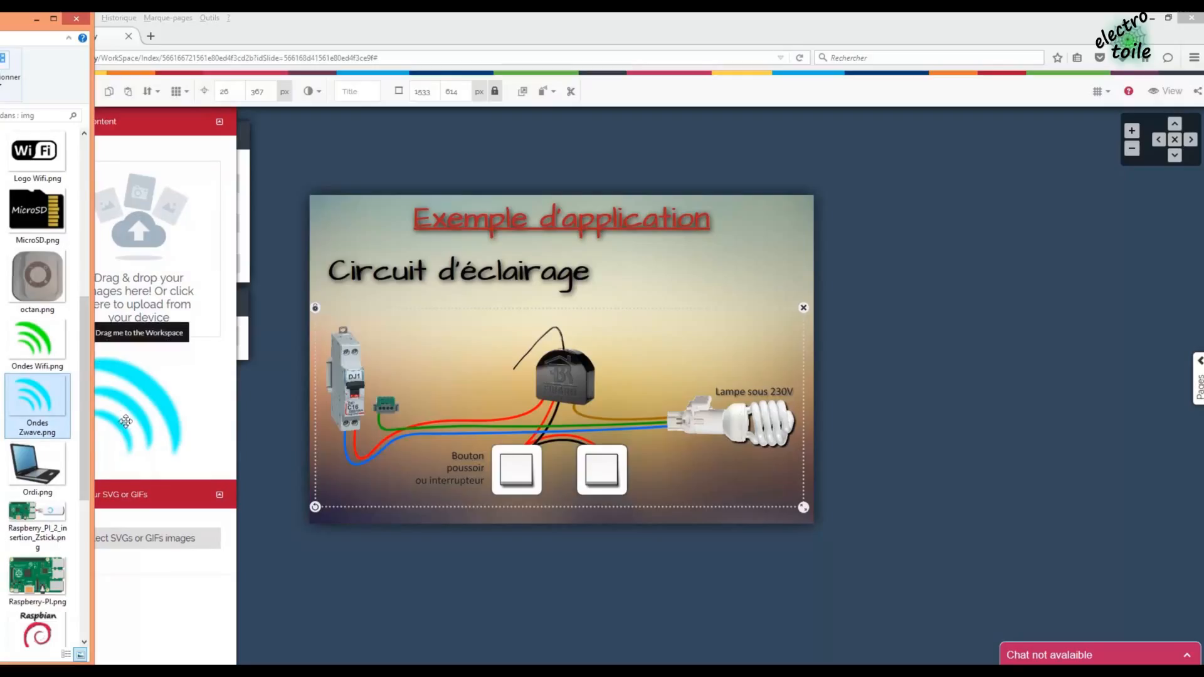
pyautogui.moveTo(100, 356); pyautogui.dragTo(566, 321)
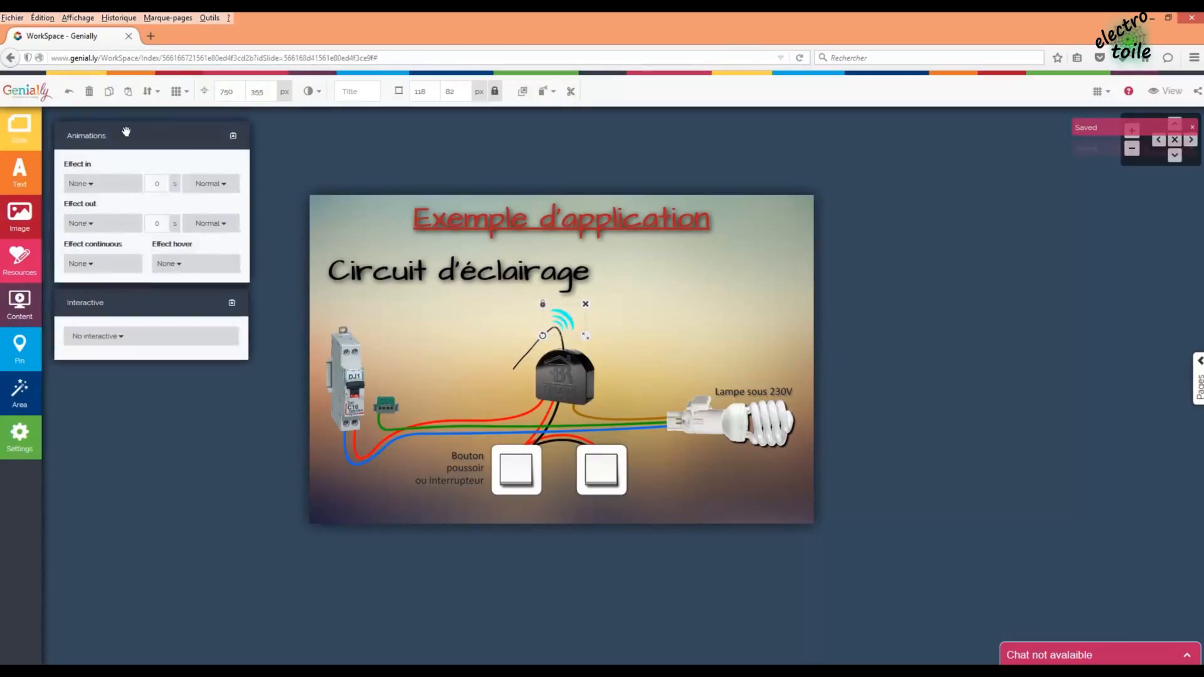
pyautogui.click(94, 264)
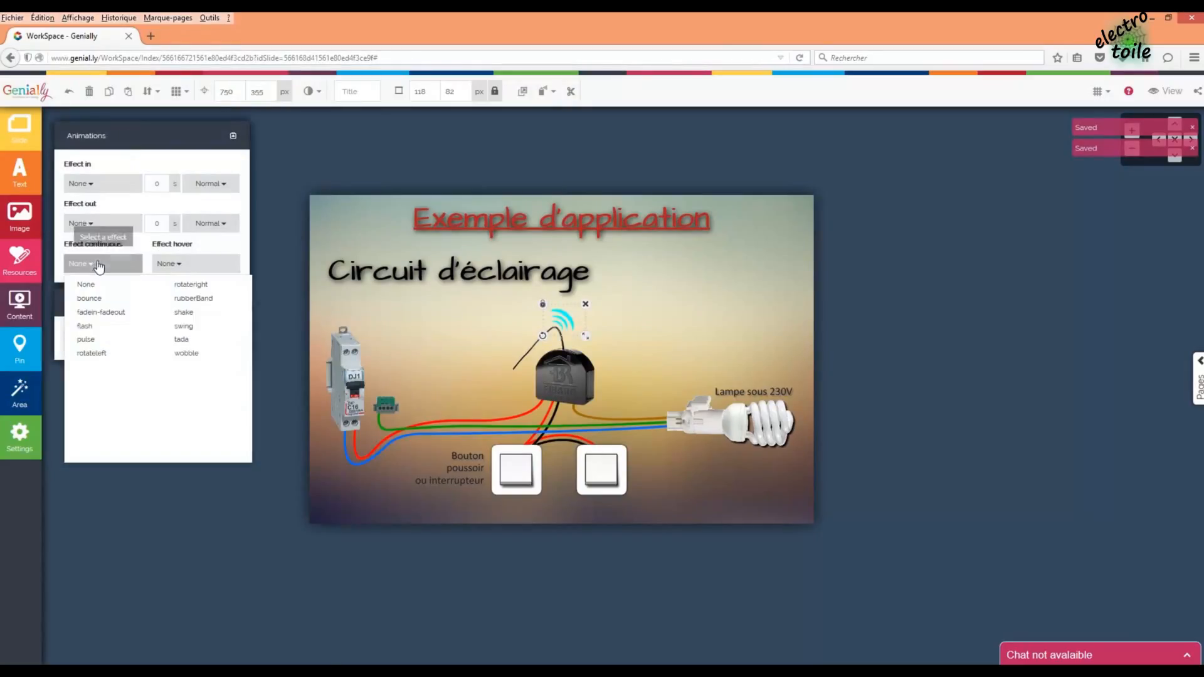
pyautogui.click(87, 339)
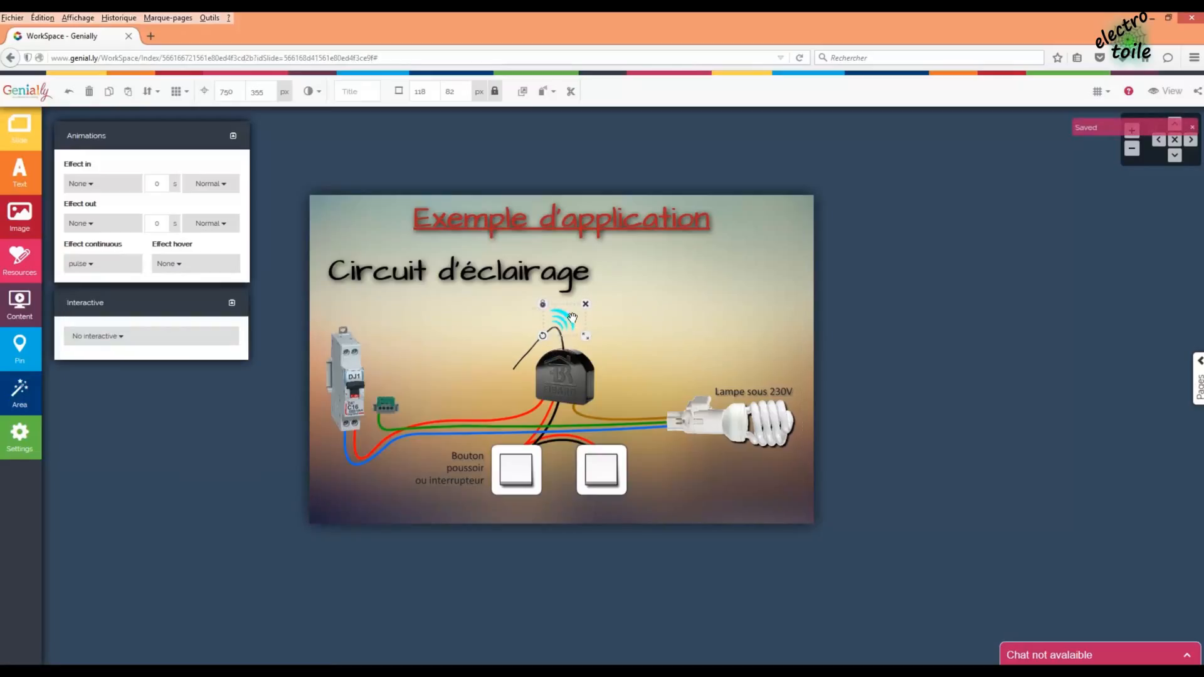
pyautogui.click(629, 308)
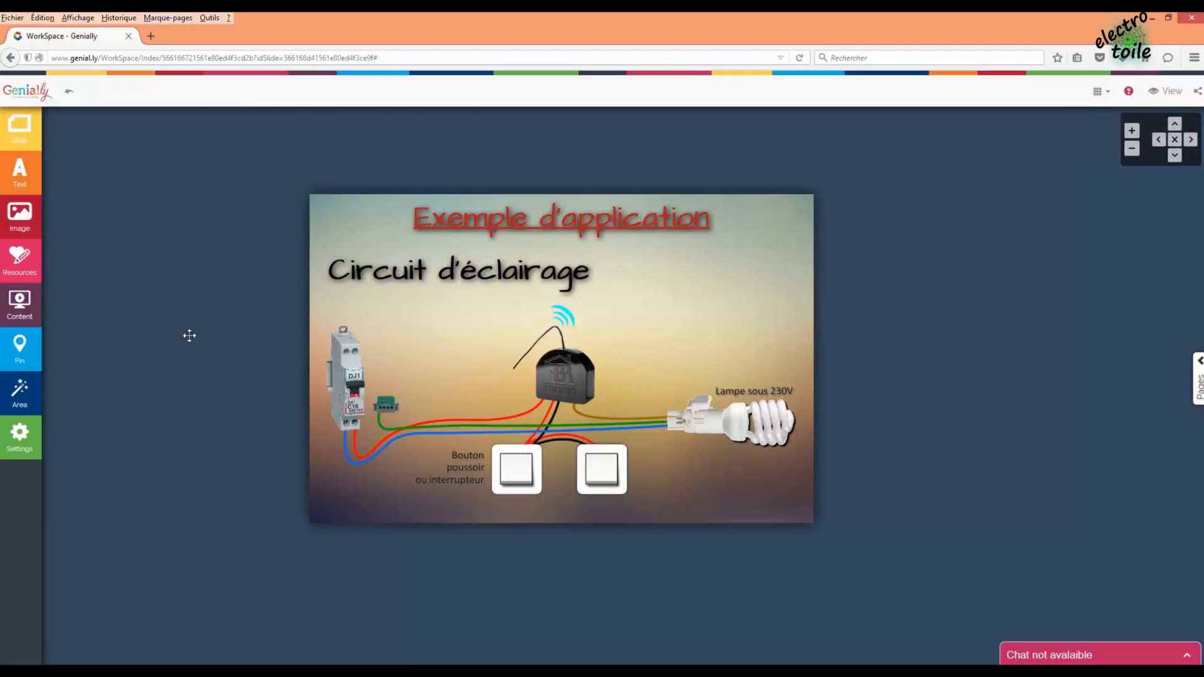
# - Draw a pink hotspot area over the diagram's circuit breaker
pyautogui.click(20, 396)
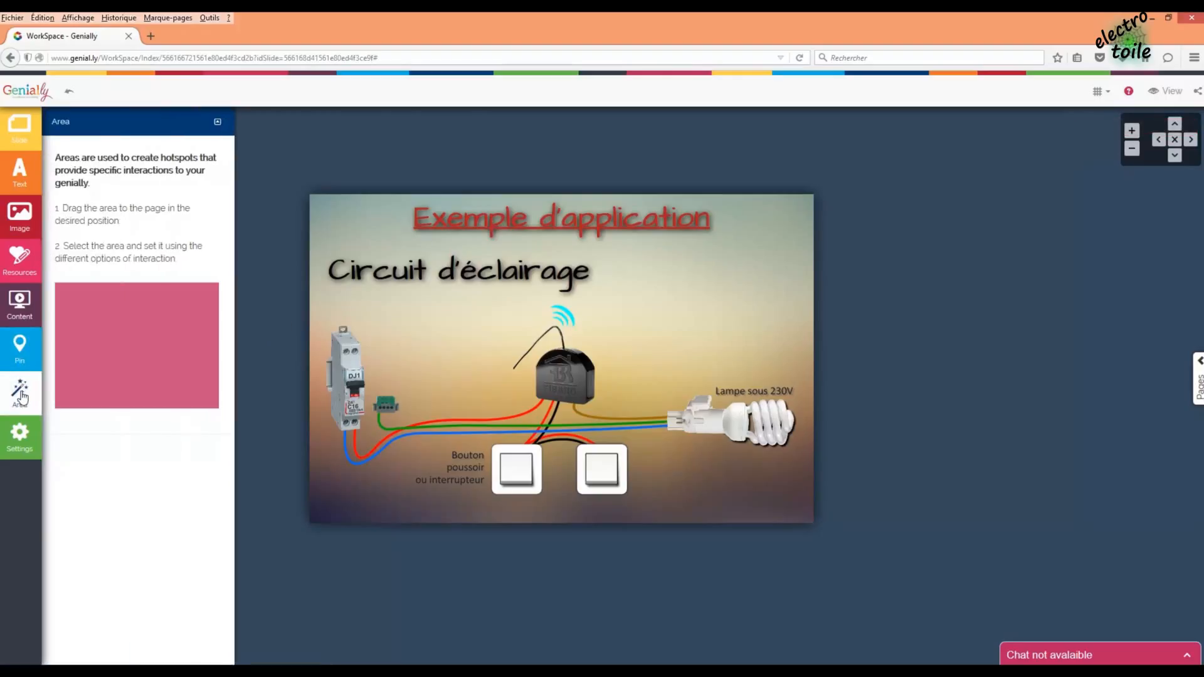
pyautogui.moveTo(177, 374); pyautogui.dragTo(378, 385)
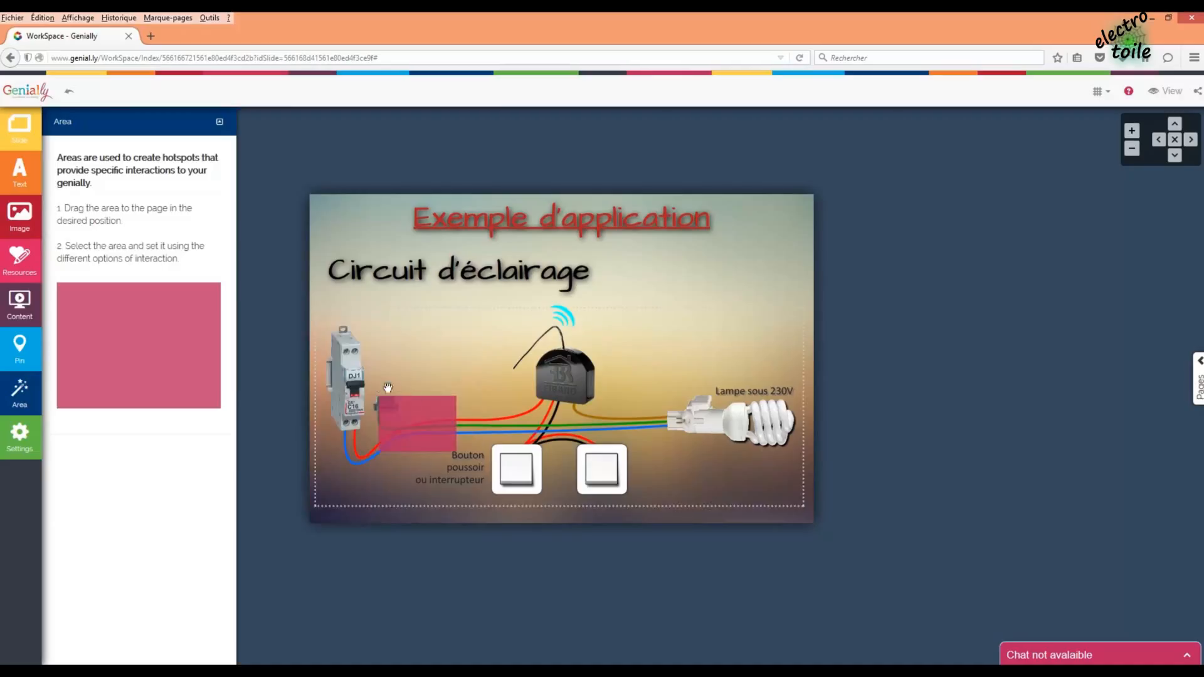
pyautogui.moveTo(432, 417); pyautogui.dragTo(383, 438)
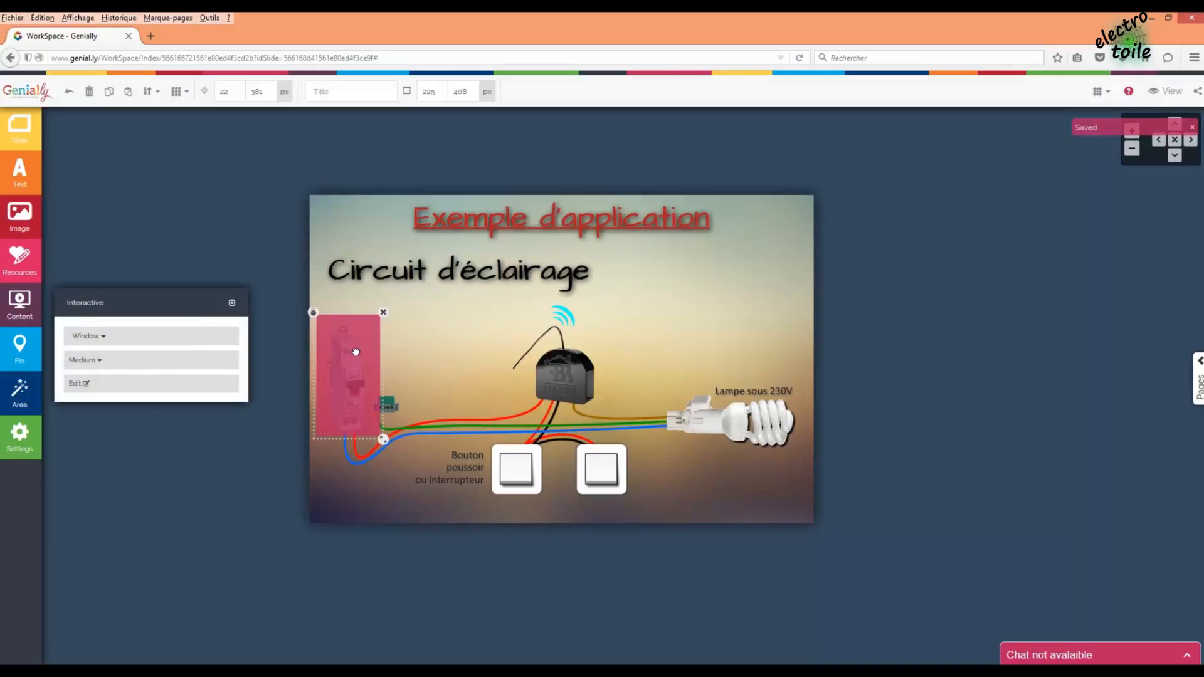
pyautogui.moveTo(355, 353); pyautogui.dragTo(360, 363)
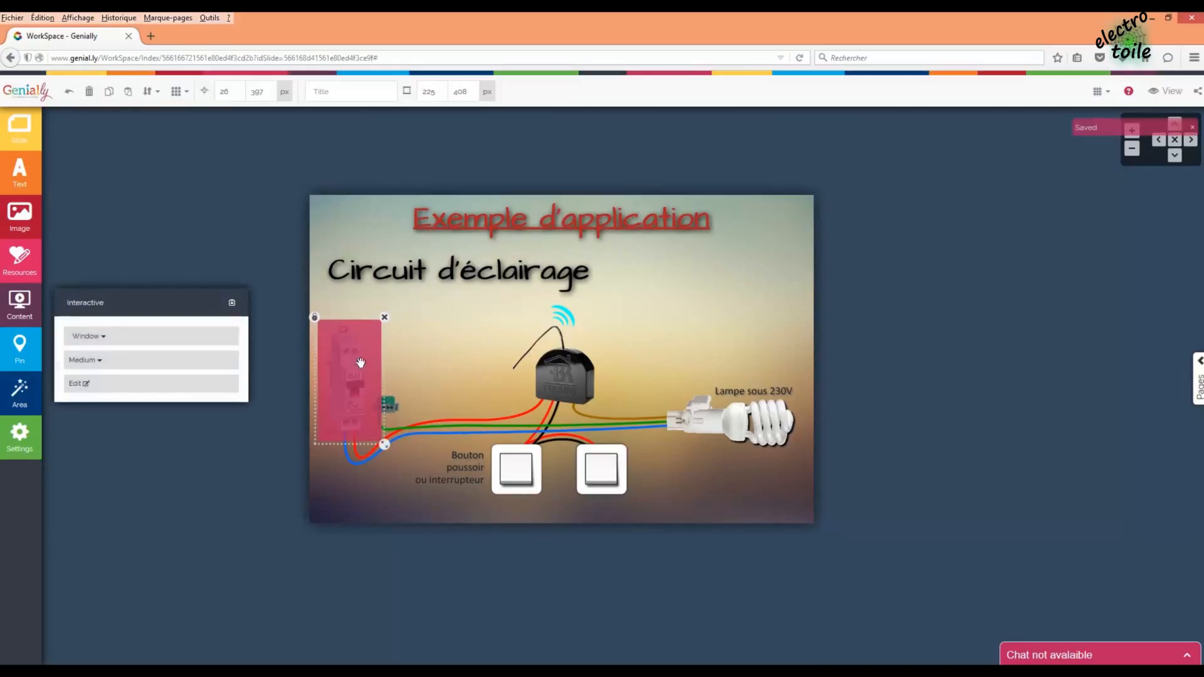
# - Set the area to open a small window and bring up its text editor
pyautogui.click(104, 337)
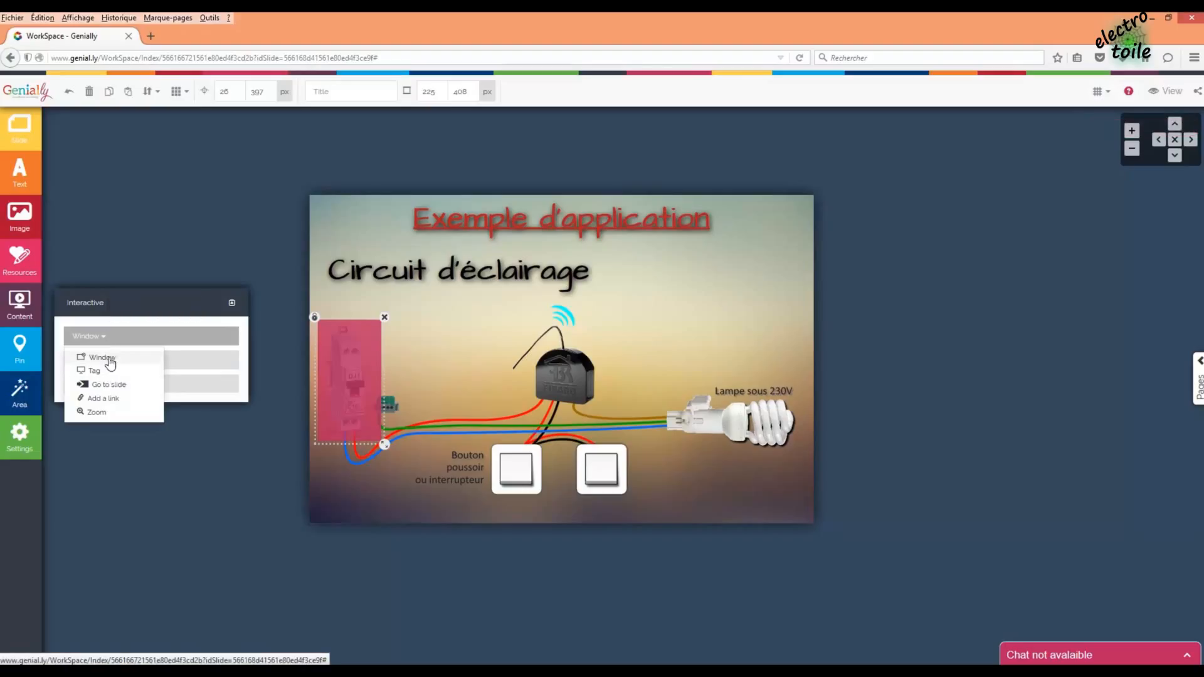
pyautogui.click(110, 362)
pyautogui.click(123, 362)
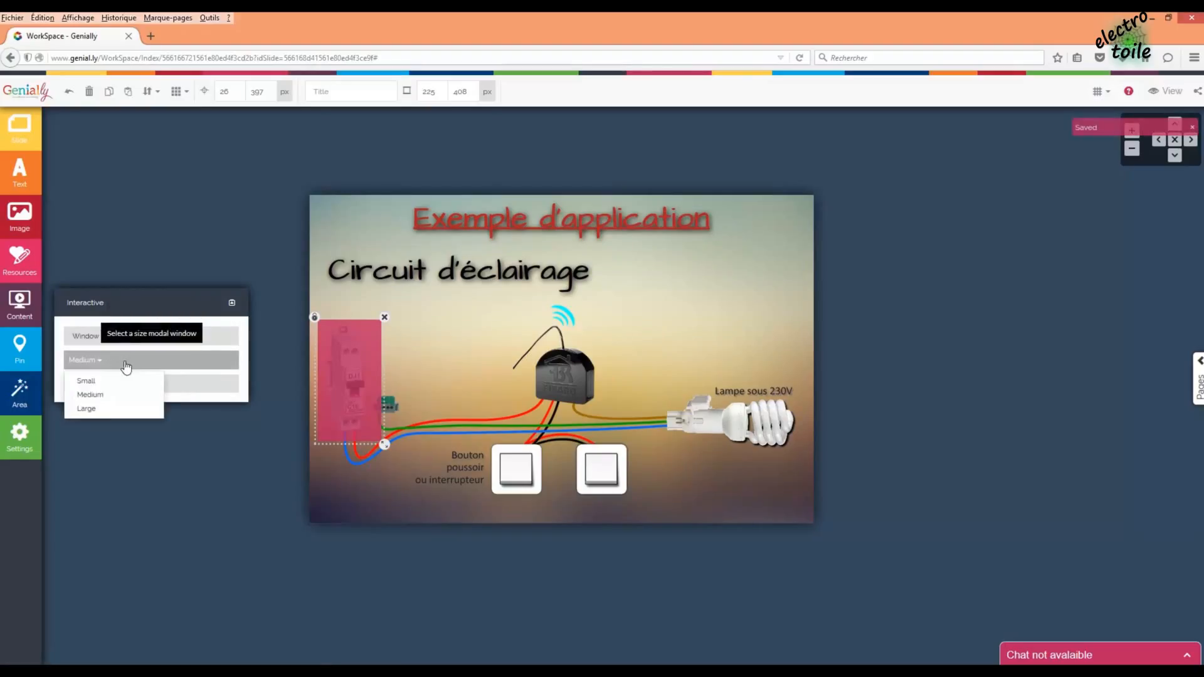
pyautogui.click(106, 383)
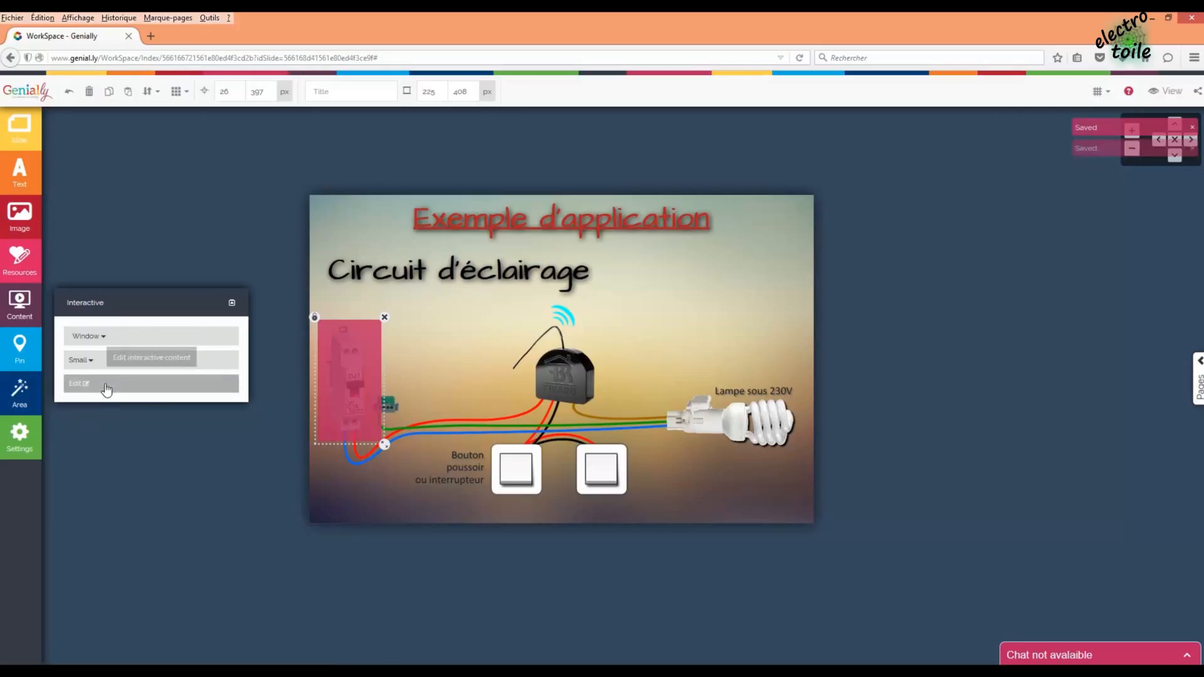
pyautogui.click(102, 385)
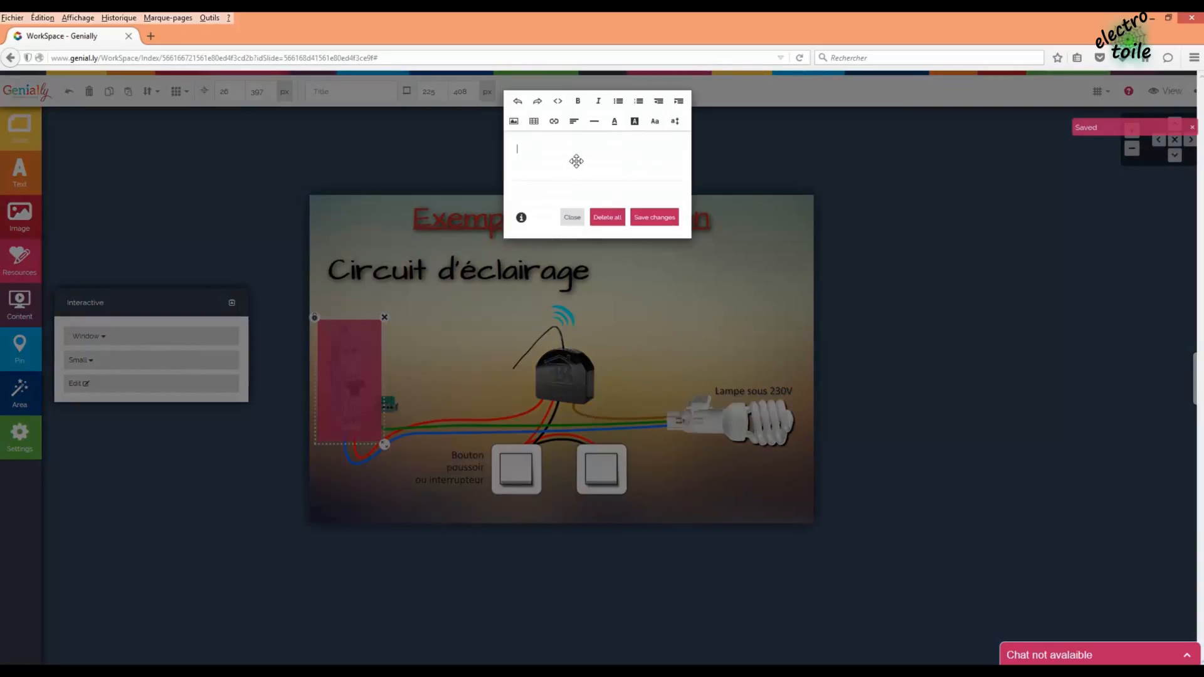
# - Type 'Disjoncteur (16A) : protéger le matériel.' with 'Disjoncteur' in bold and 'protéger' in red
pyautogui.write('Disjoncteur (16A) : protéger le matériel')
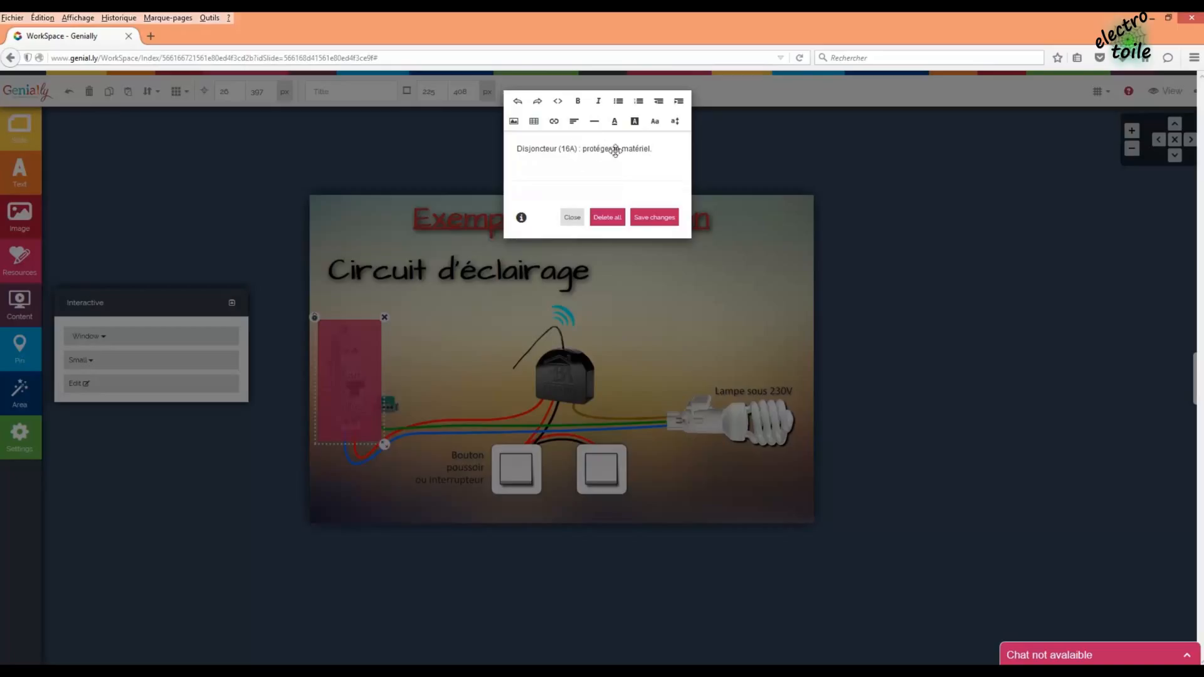
pyautogui.moveTo(594, 148); pyautogui.dragTo(523, 151)
pyautogui.click(563, 149)
pyautogui.click(578, 100)
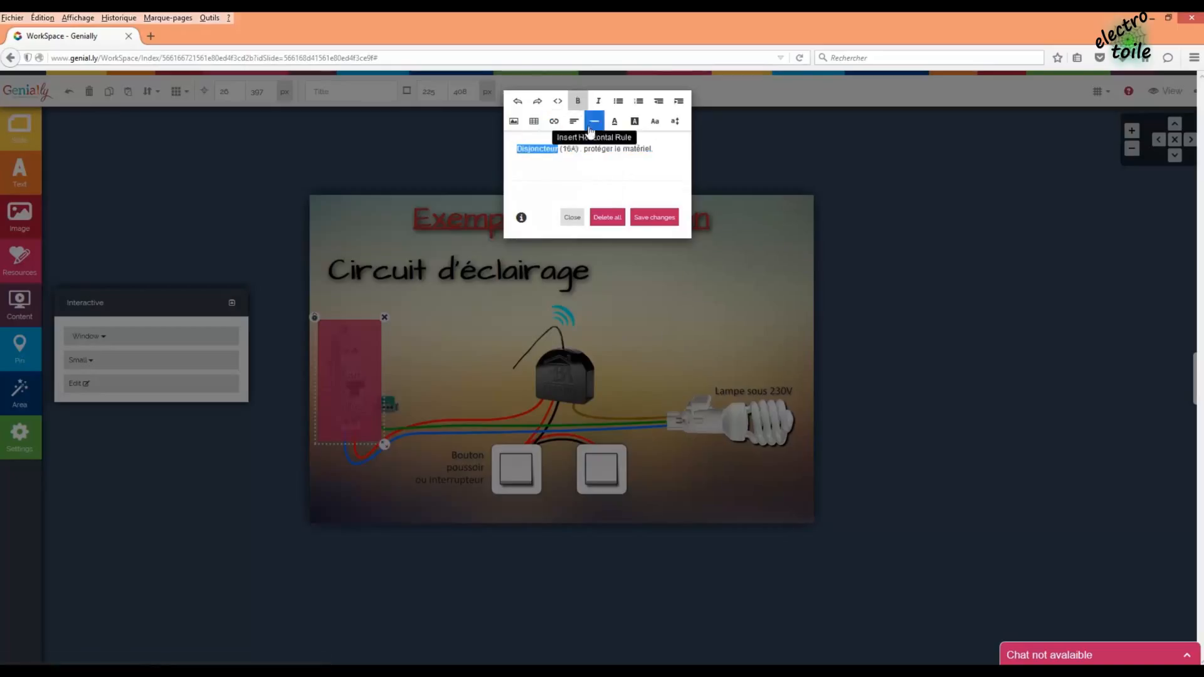
pyautogui.moveTo(585, 148); pyautogui.dragTo(618, 149)
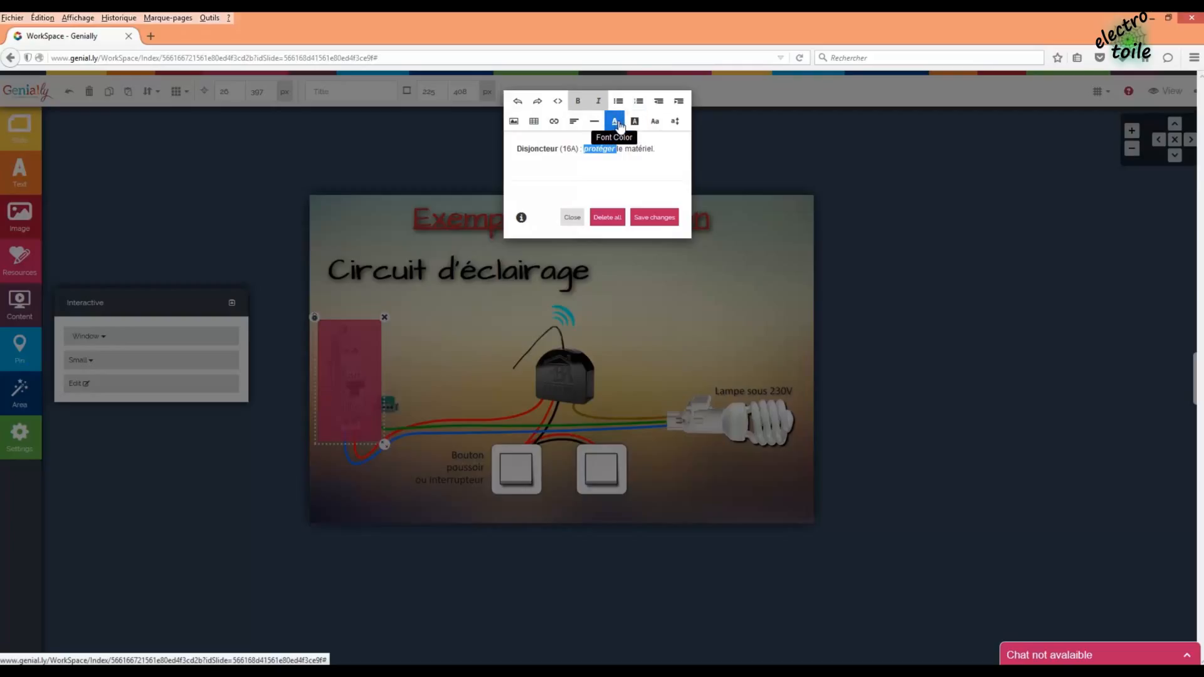
pyautogui.click(614, 122)
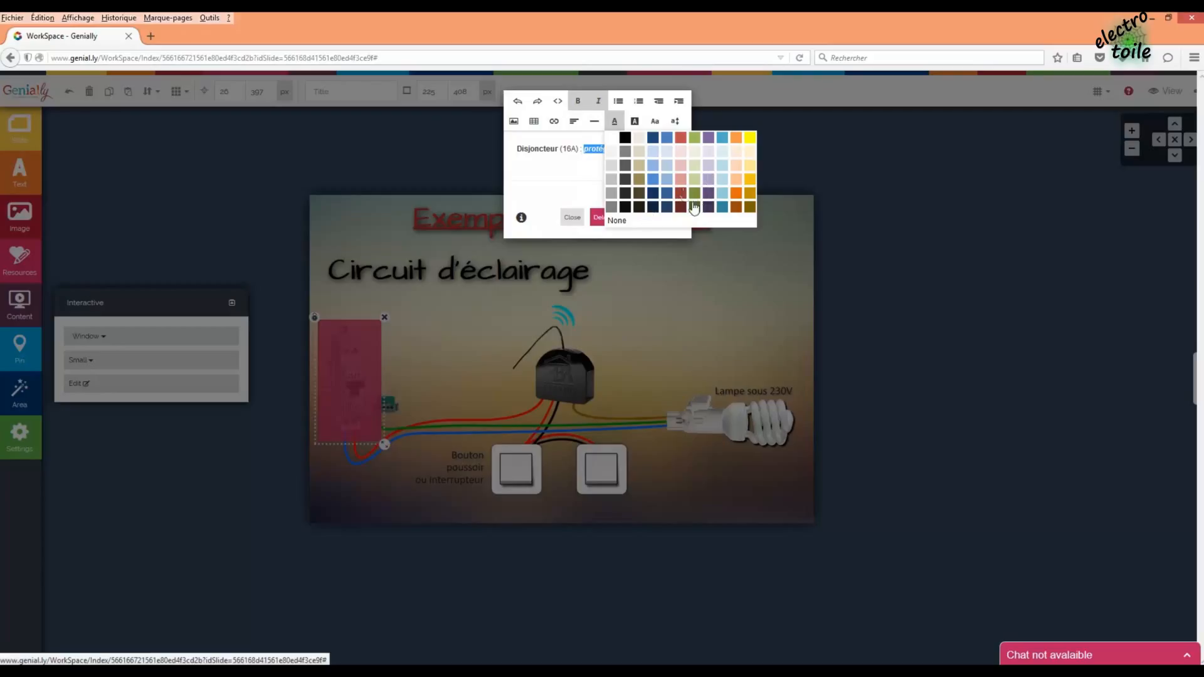
pyautogui.click(680, 138)
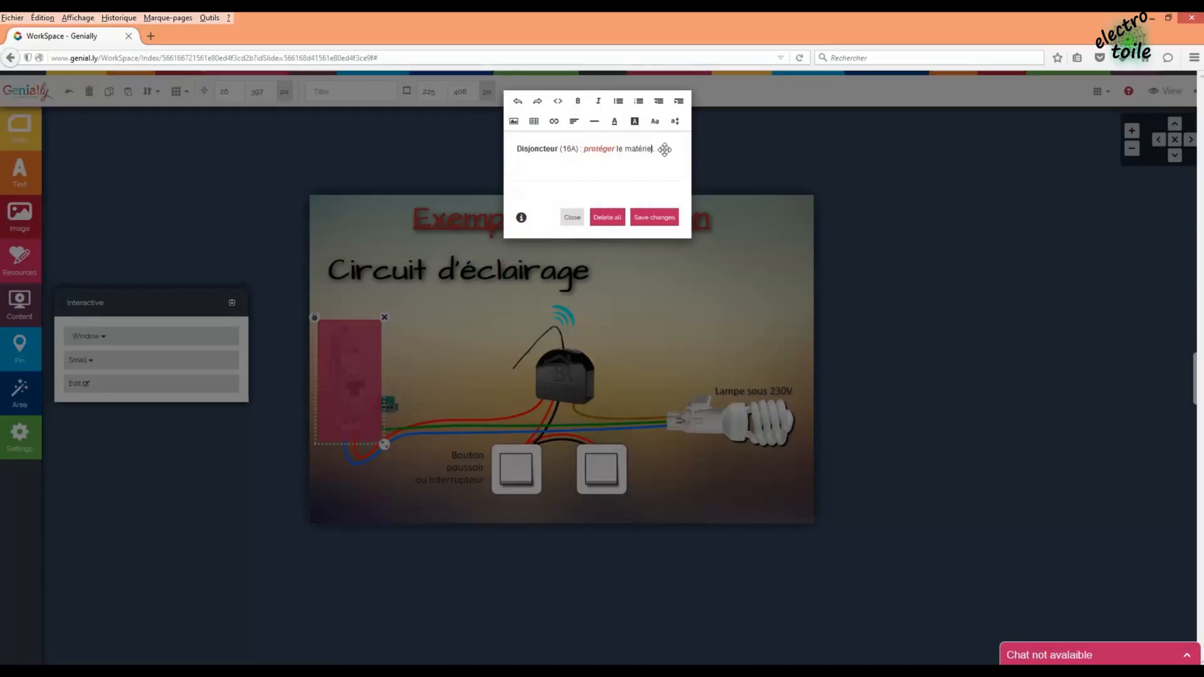
# - Enlarge the whole line to 18px and save the window text
pyautogui.moveTo(665, 149); pyautogui.dragTo(512, 150)
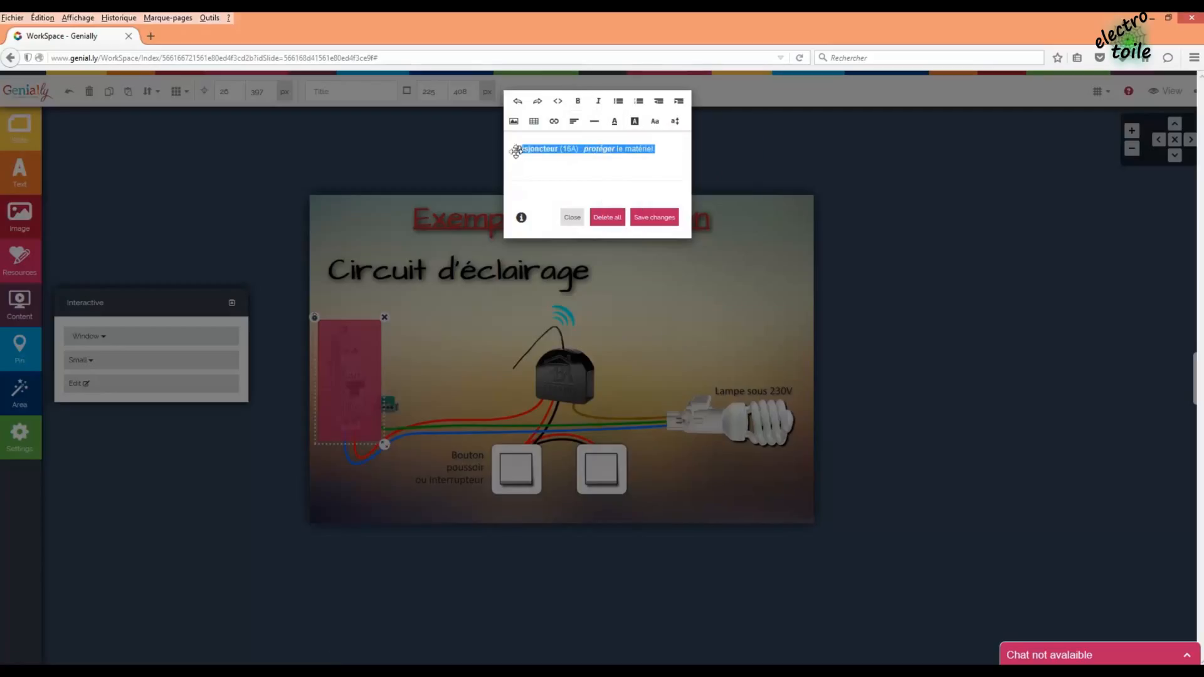
pyautogui.click(675, 123)
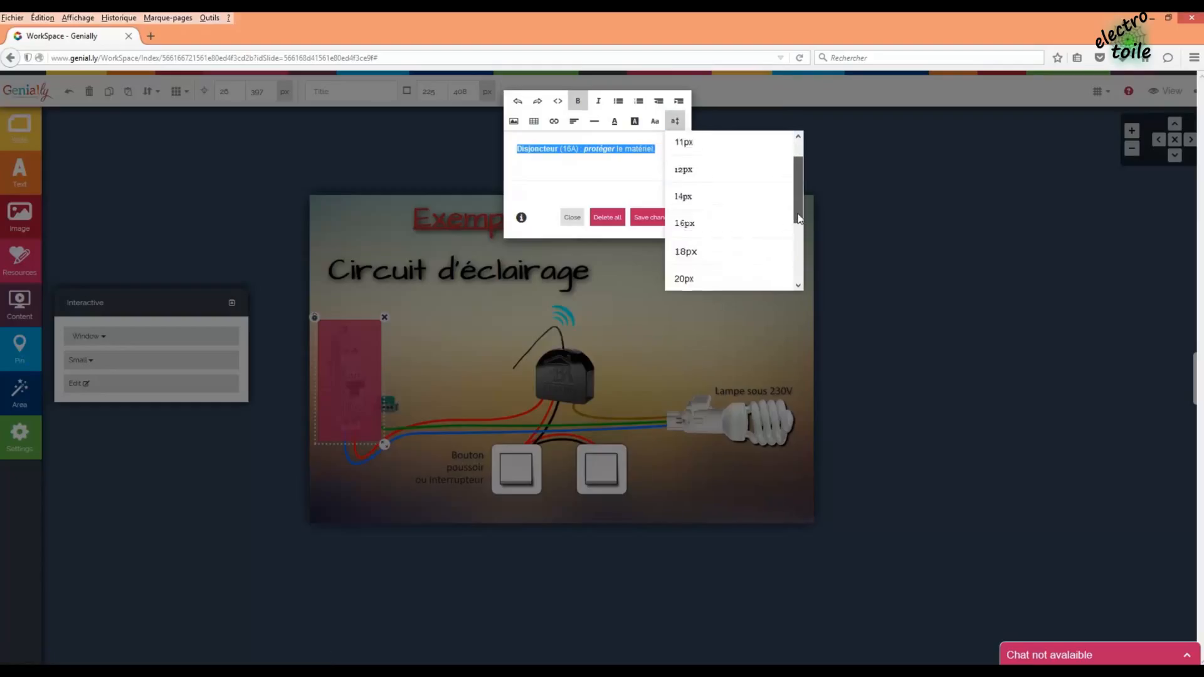
pyautogui.click(719, 251)
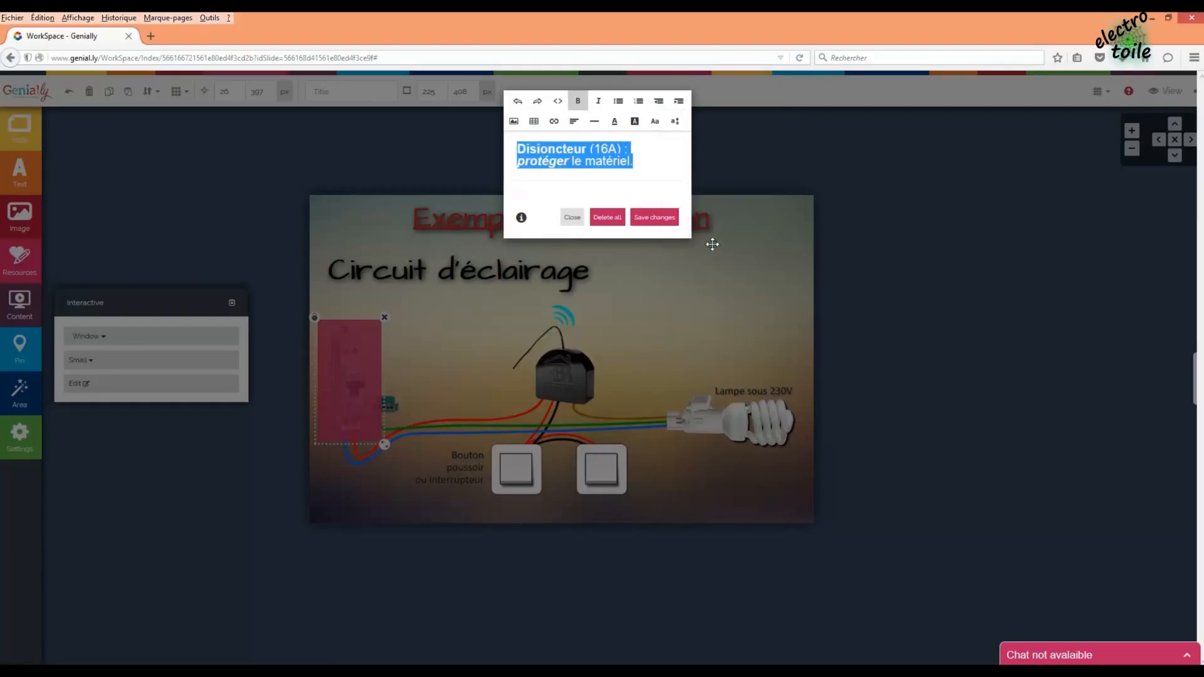
pyautogui.click(666, 228)
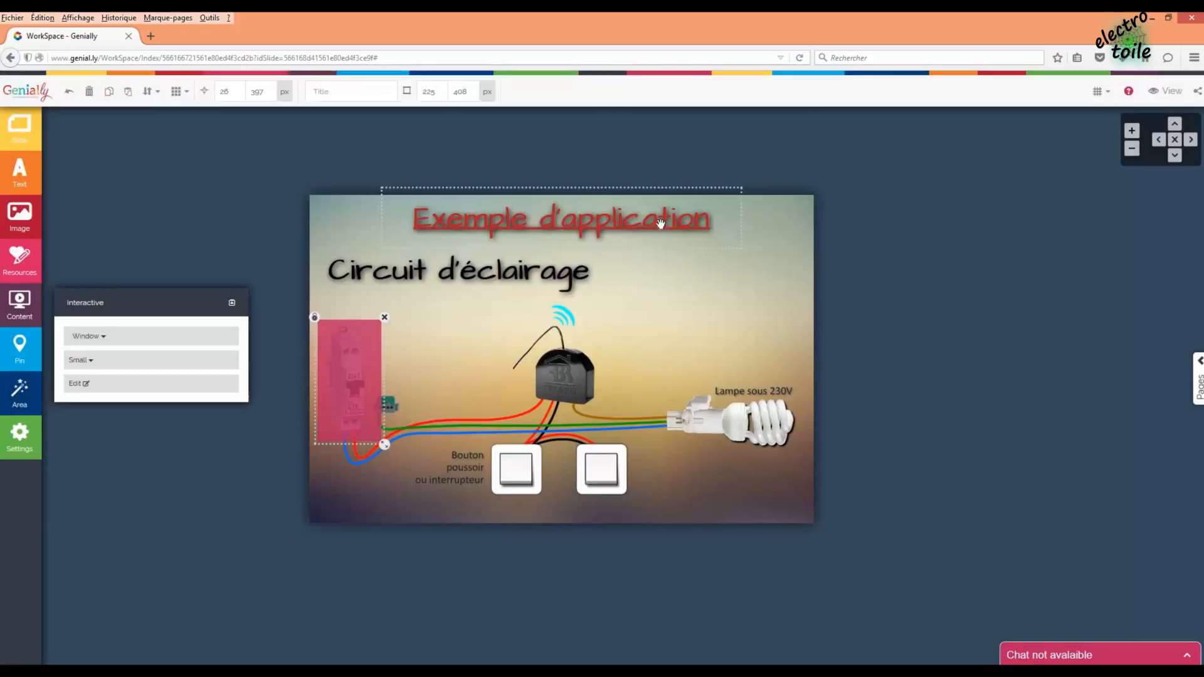
# - Duplicate the pink breaker hotspot onto the black module and select the copy's window text
pyautogui.click(788, 326)
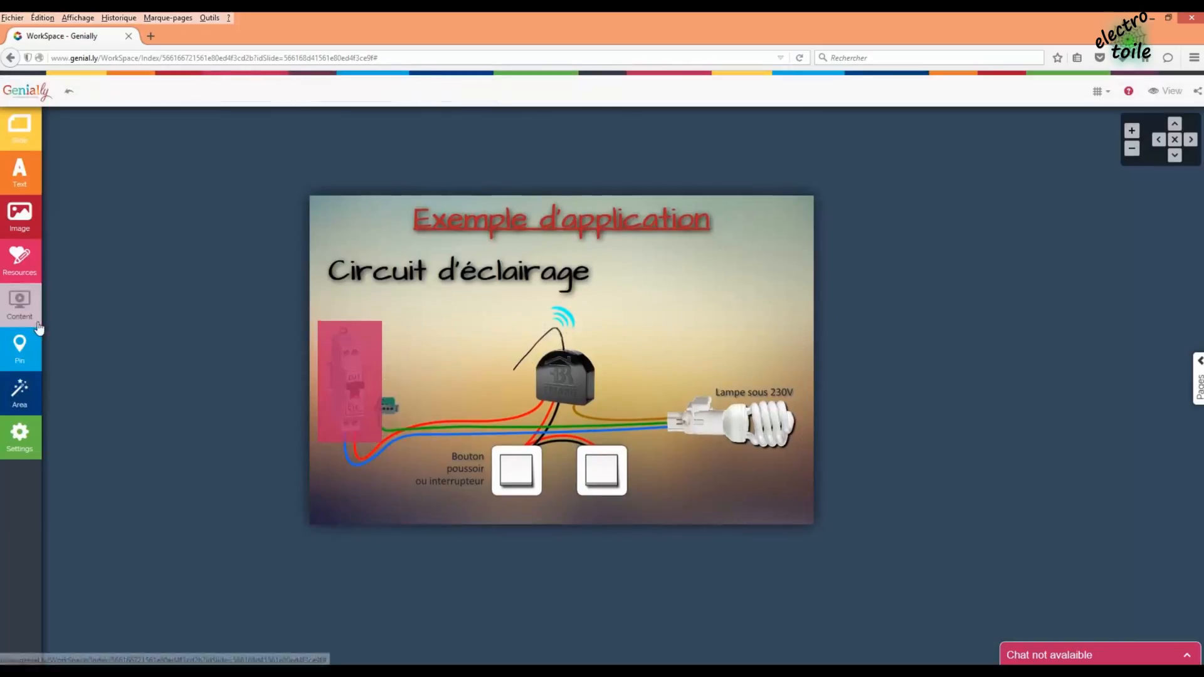
pyautogui.click(334, 352)
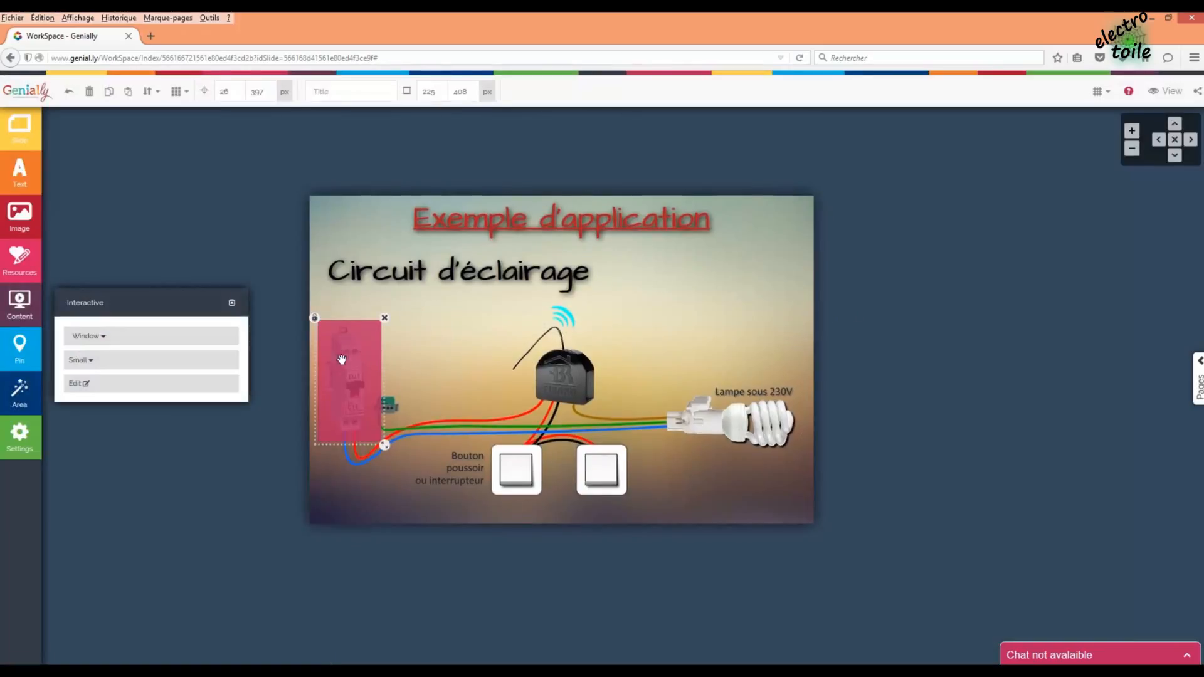
pyautogui.hotkey('ctrl', 'c')
pyautogui.hotkey('ctrl', 'v')
pyautogui.moveTo(482, 387); pyautogui.dragTo(592, 387)
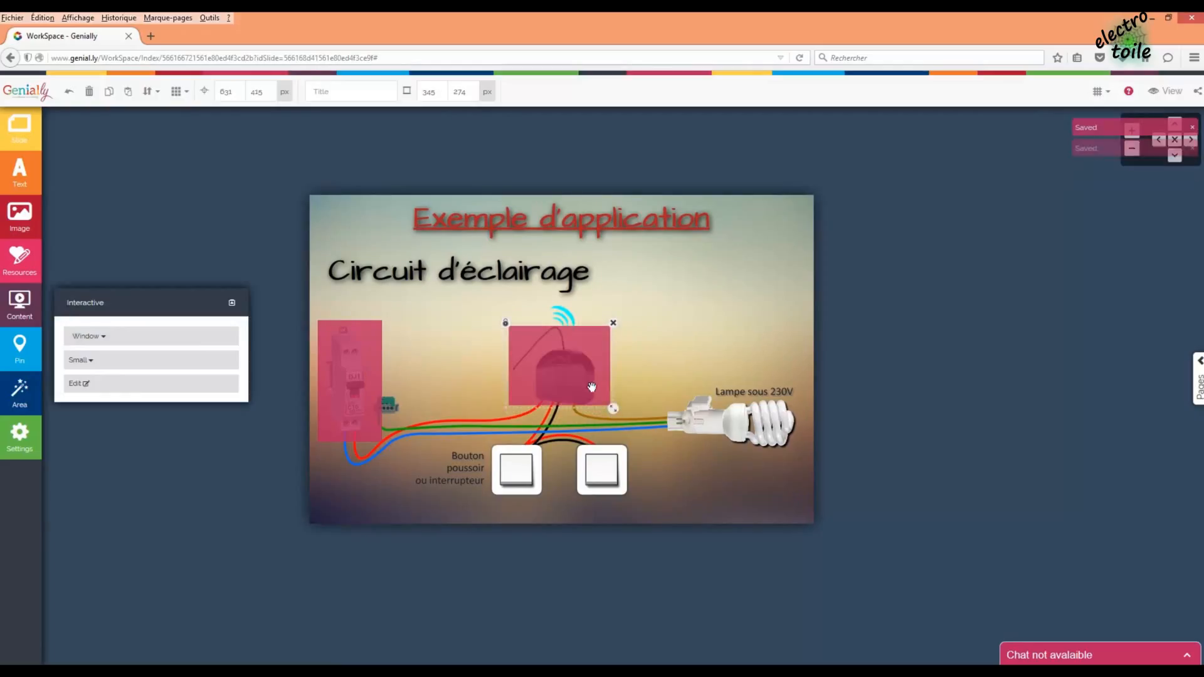
pyautogui.click(126, 383)
pyautogui.moveTo(584, 162); pyautogui.dragTo(482, 135)
# - Replace the text with 'Module Z-Wave : commande de l'éclairage en Tout-ou-Rien ou variable.', unbolded, and save
pyautogui.doubleClick(584, 150)
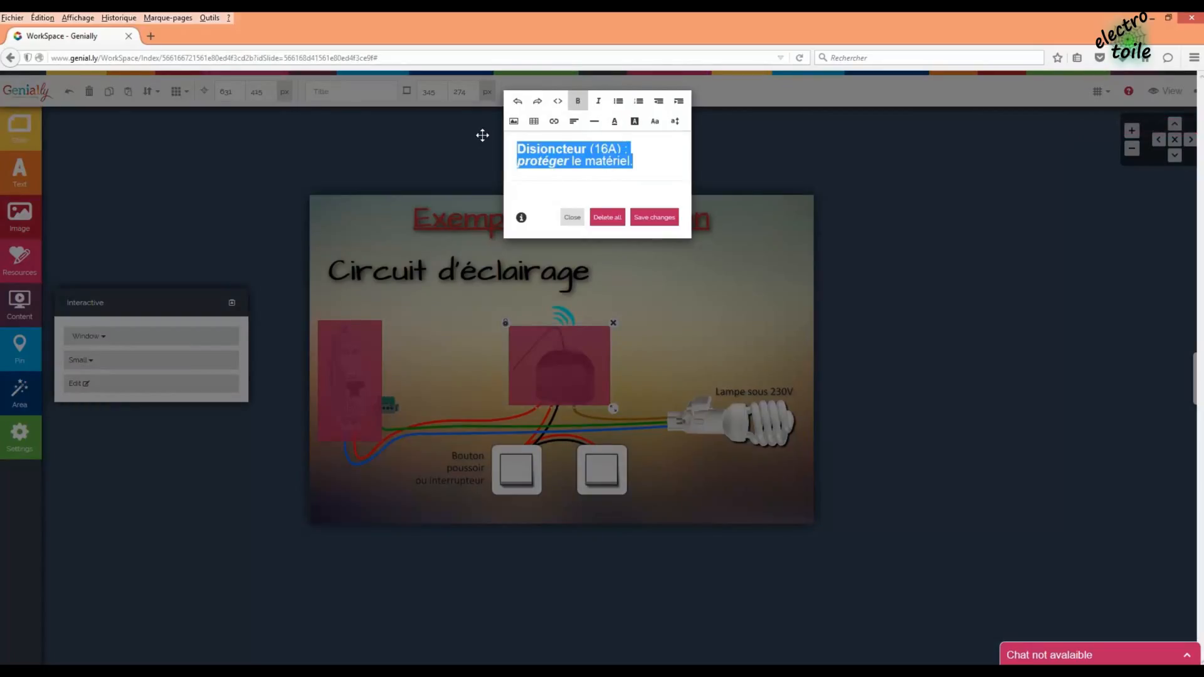
pyautogui.write('Module Z-Wave')
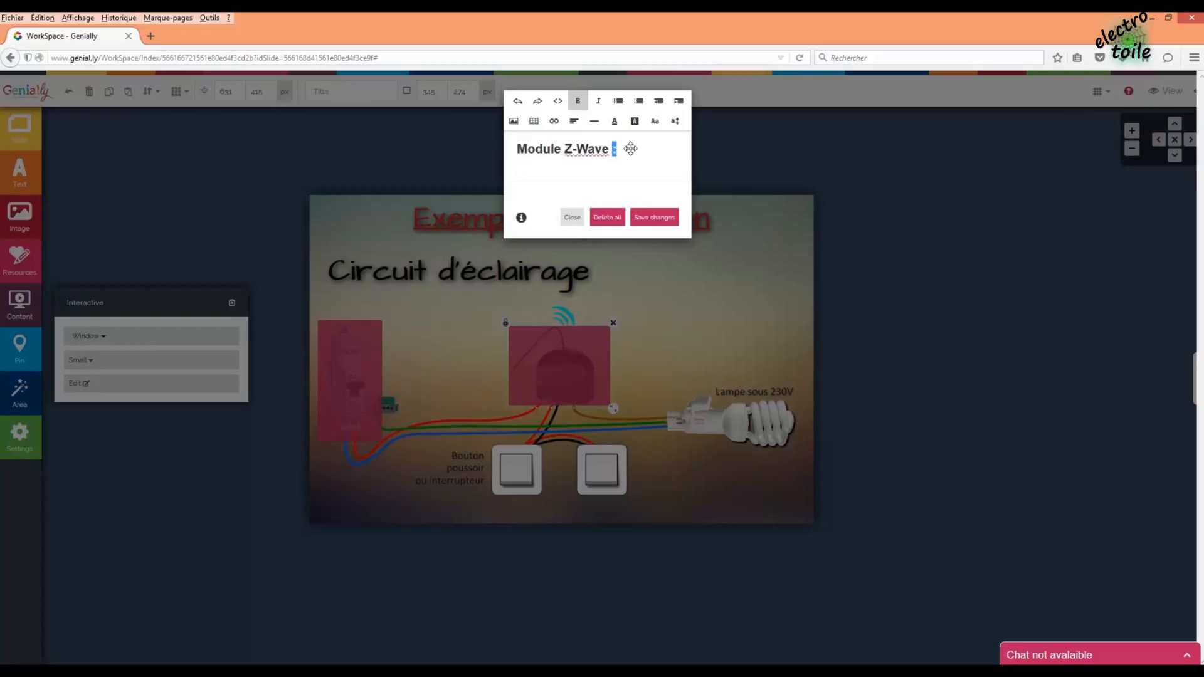
pyautogui.click(577, 100)
pyautogui.write("commande de l'éclaira")
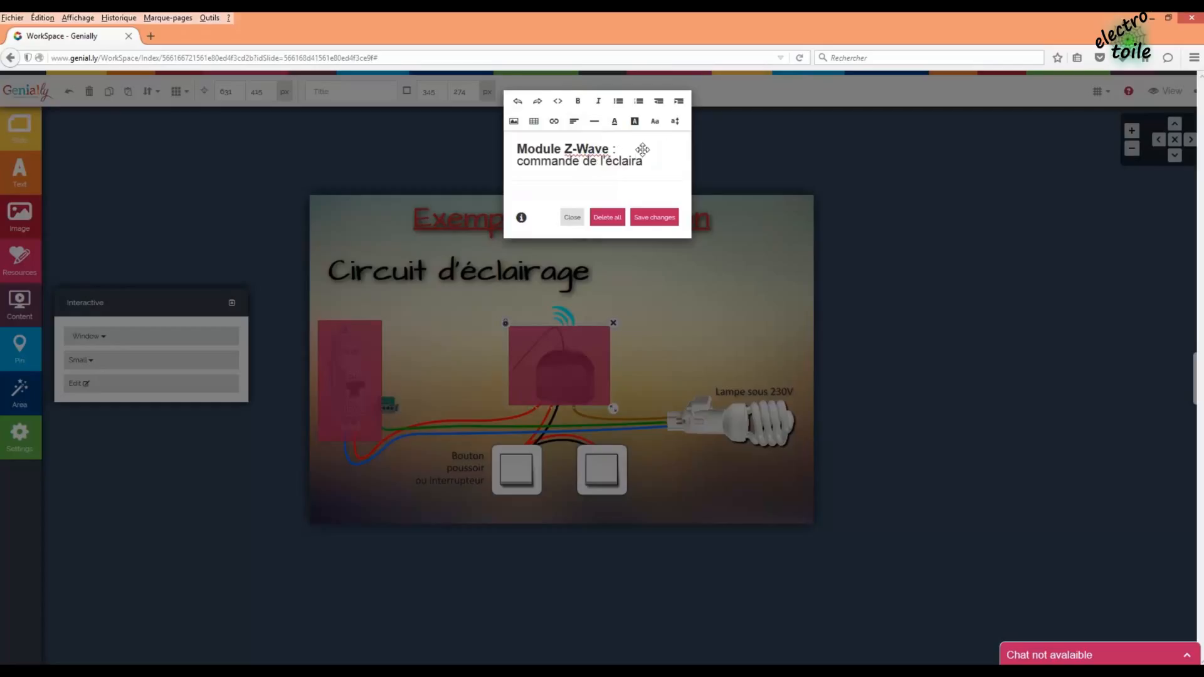
pyautogui.write('ge en Tout-ou-Rien ou va')
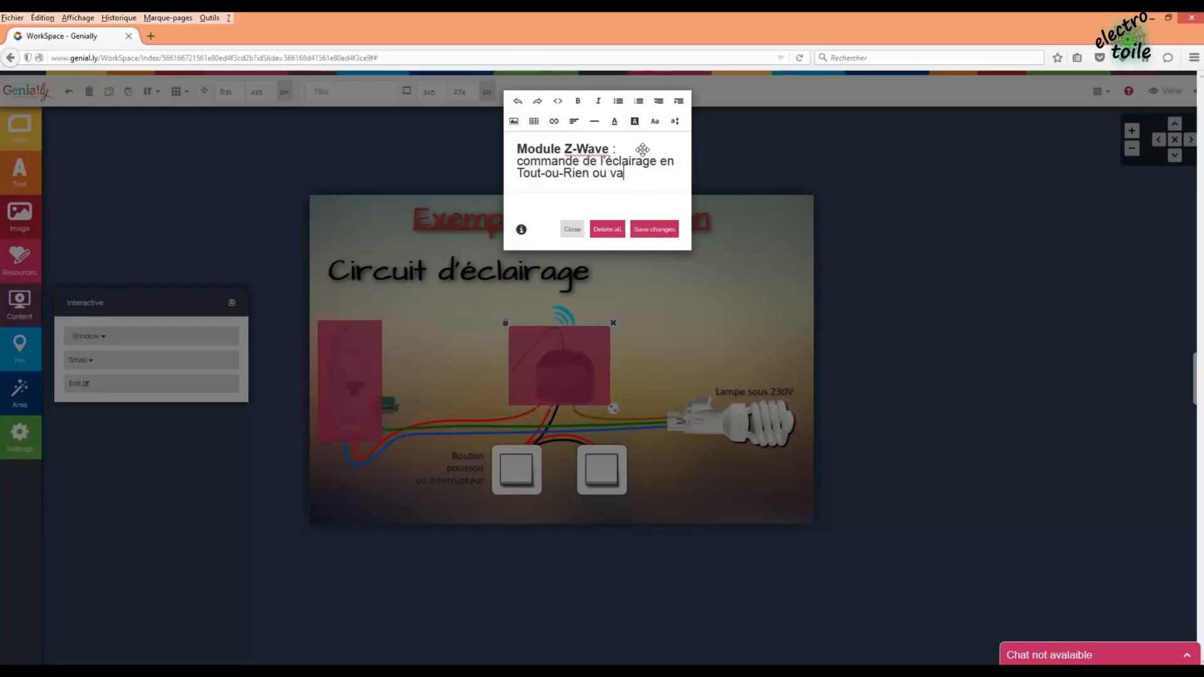
pyautogui.write('iable.')
pyautogui.click(672, 229)
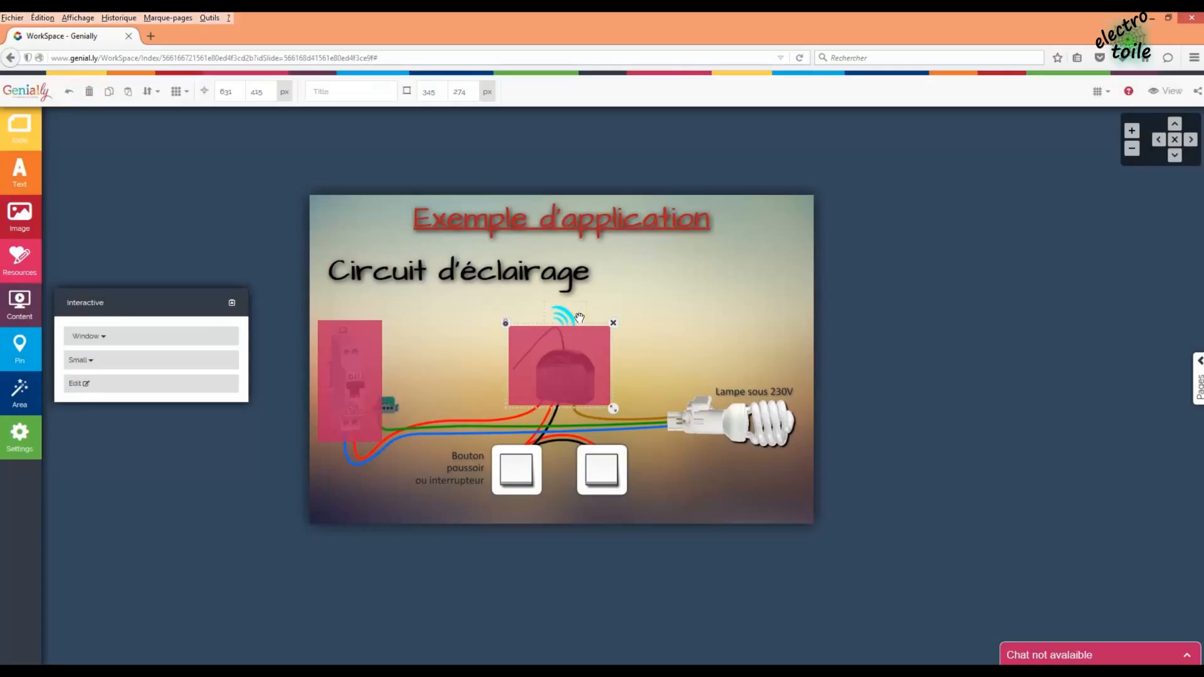
# - Paste a copy of the module hotspot and resize it over the left push-button
pyautogui.hotkey('ctrl', 'v')
pyautogui.moveTo(487, 379); pyautogui.dragTo(515, 459)
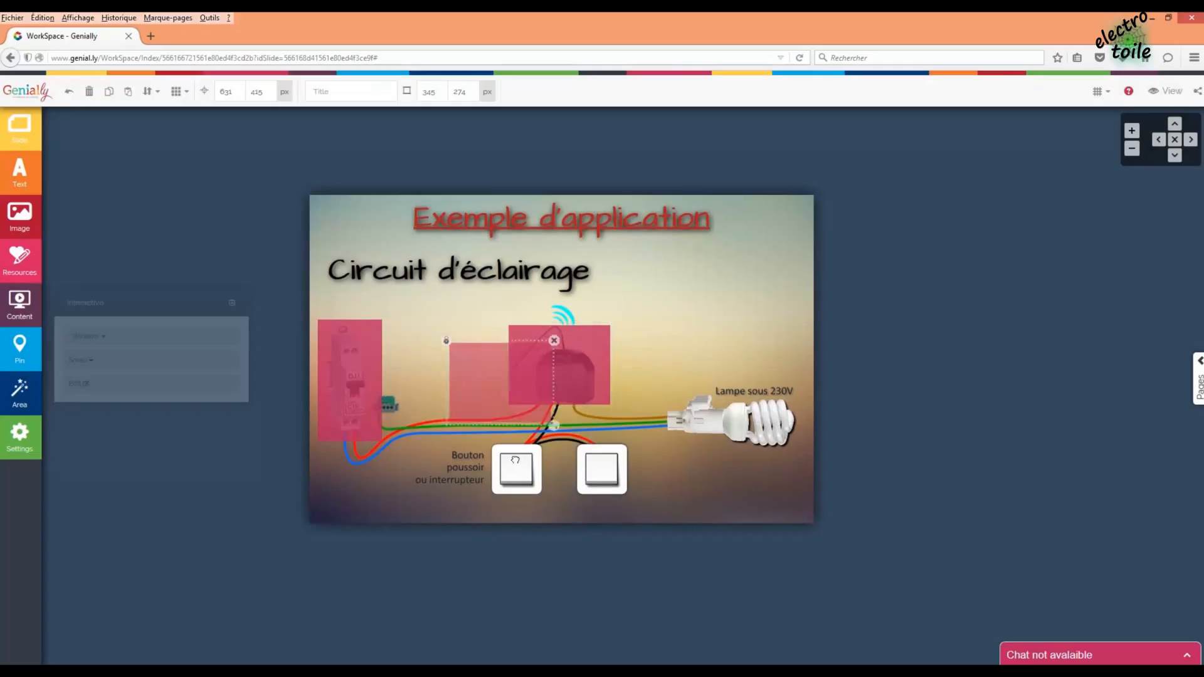
pyautogui.moveTo(591, 517); pyautogui.dragTo(538, 498)
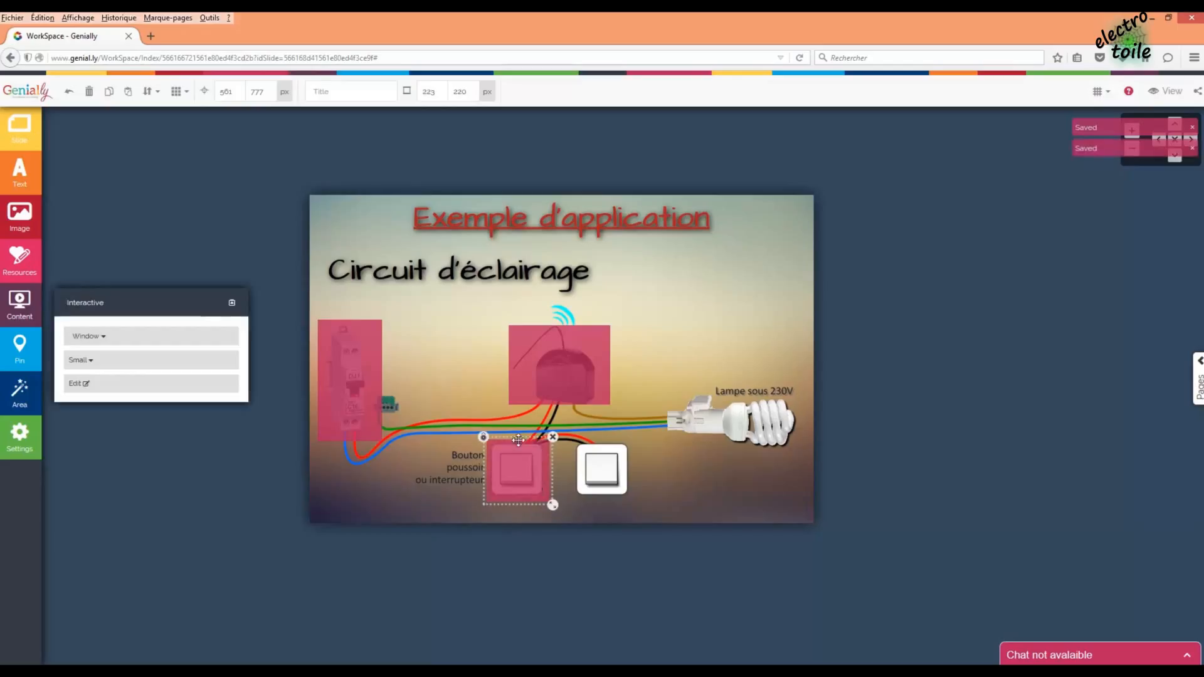
pyautogui.doubleClick(517, 440)
# - Change the window to 'Bouton Poussoir : commande classique.', save it, and drag a copy toward the lamp
pyautogui.moveTo(609, 149); pyautogui.dragTo(496, 146)
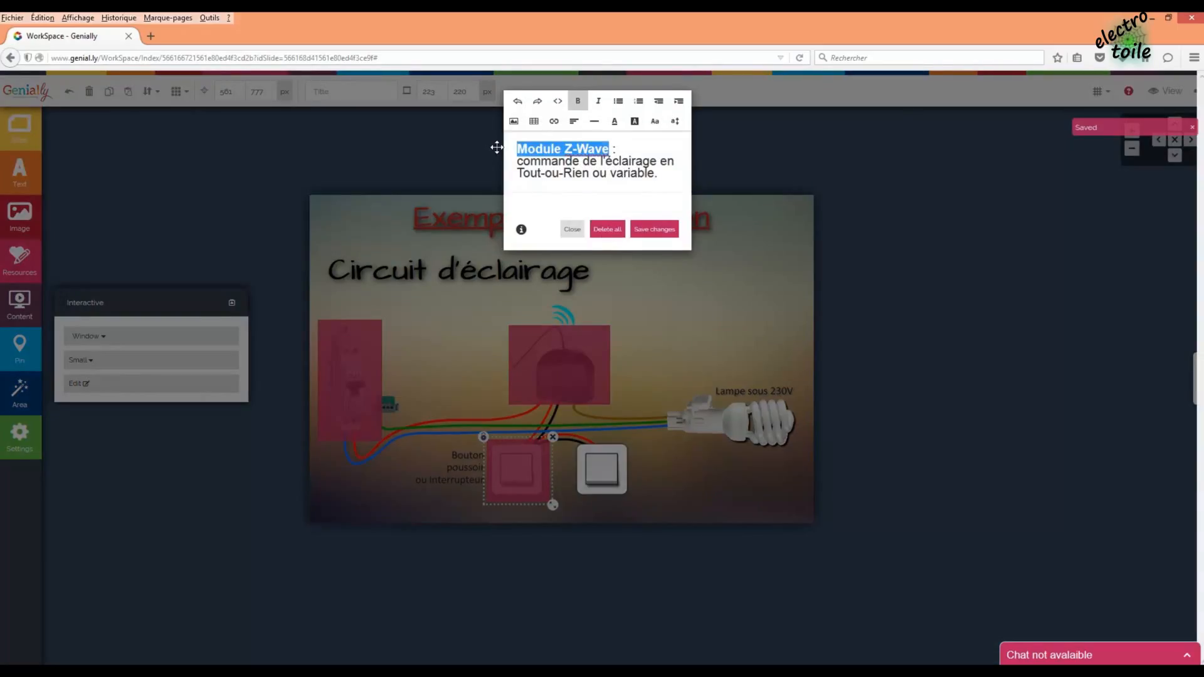
pyautogui.write('Bouton Pou')
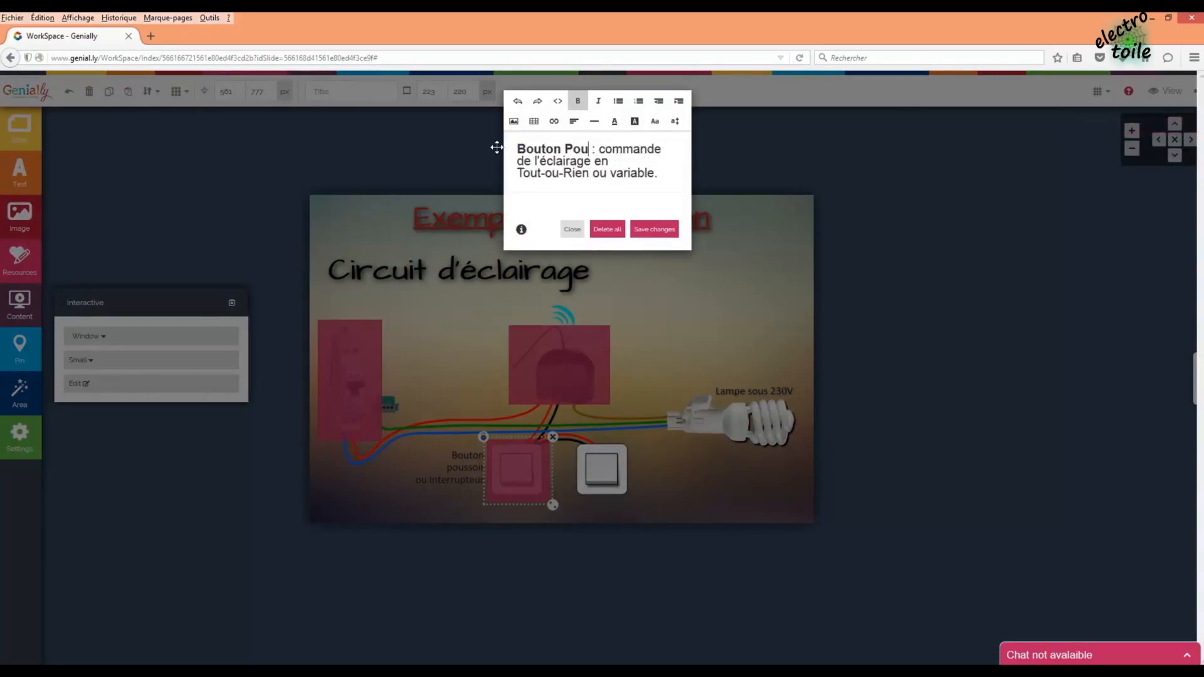
pyautogui.write('ssoir')
pyautogui.moveTo(658, 174); pyautogui.dragTo(504, 165)
pyautogui.write('command')
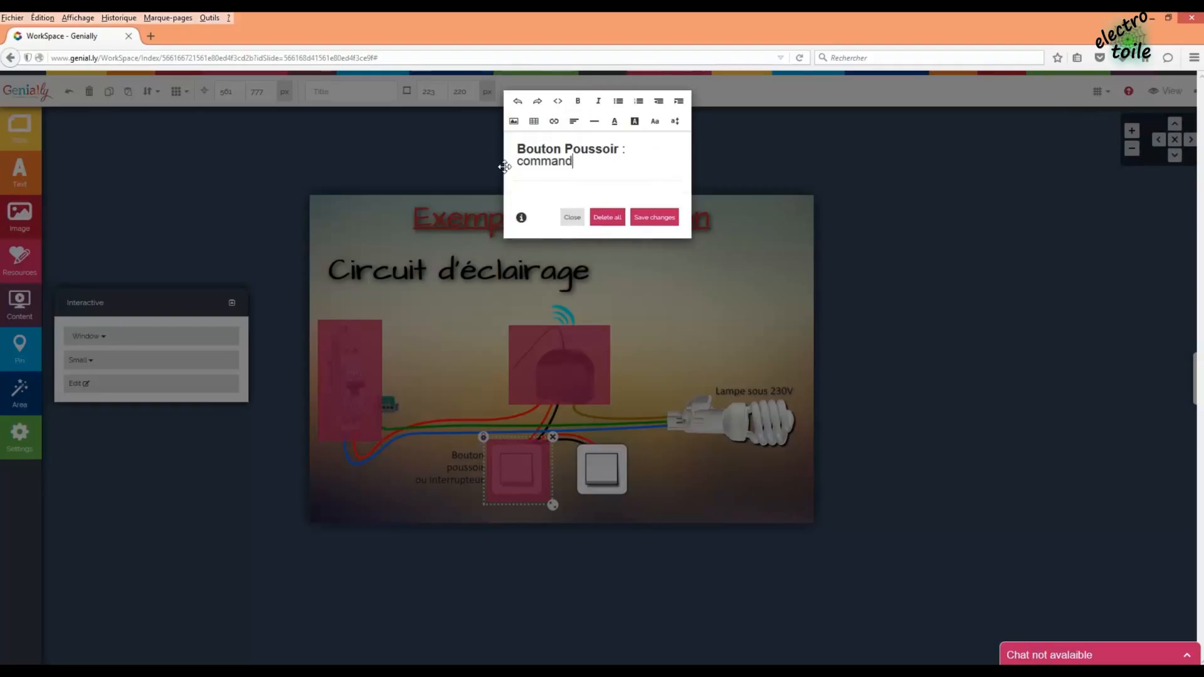
pyautogui.write('e classique.')
pyautogui.click(655, 221)
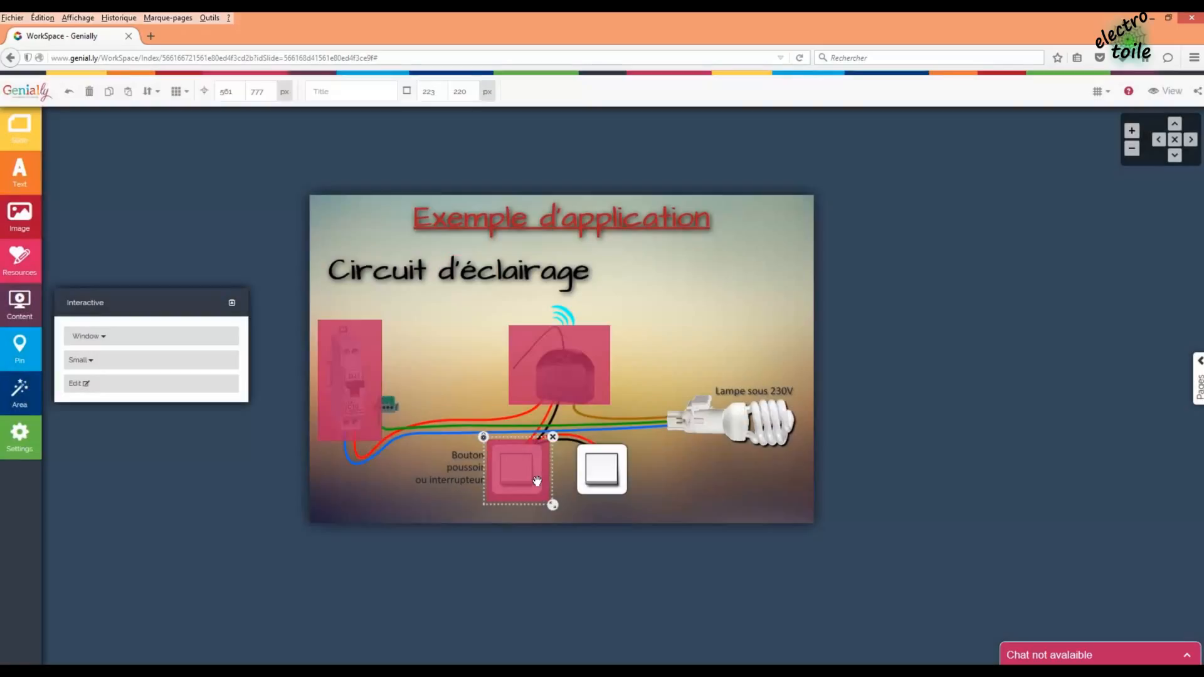
pyautogui.moveTo(538, 481); pyautogui.dragTo(695, 432)
# - Add a new pink hotspot area and place it over the 230V lamp
pyautogui.click(737, 440)
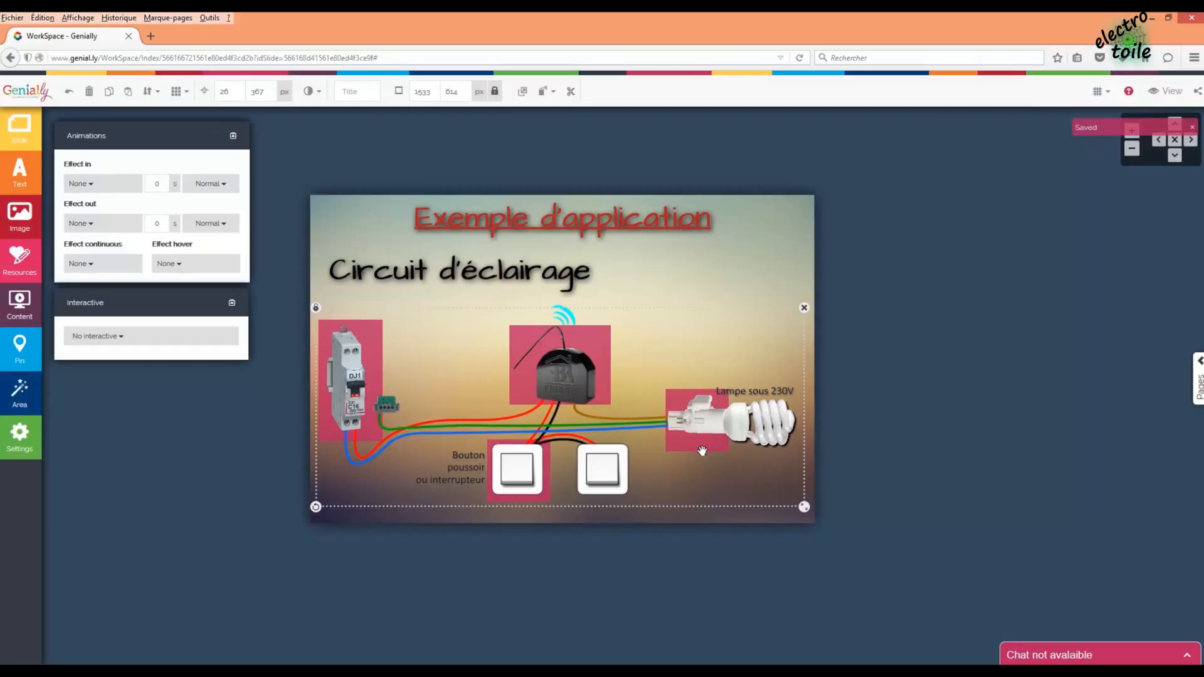
pyautogui.click(994, 299)
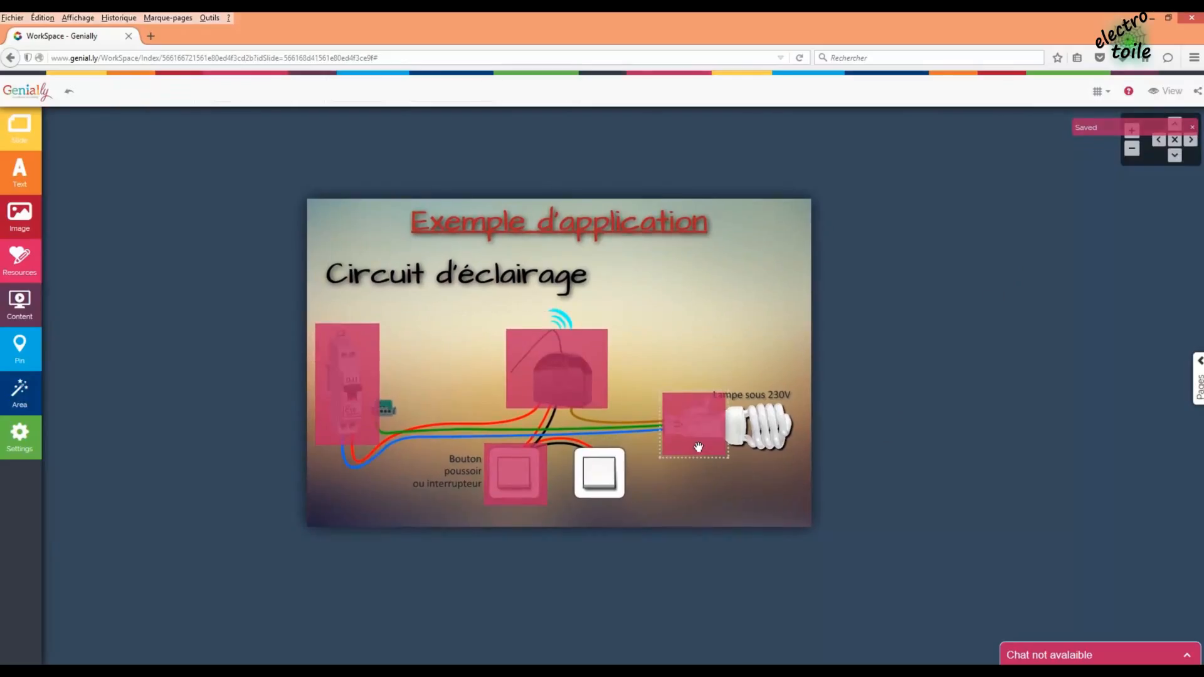
pyautogui.moveTo(703, 434); pyautogui.dragTo(586, 494)
pyautogui.click(683, 483)
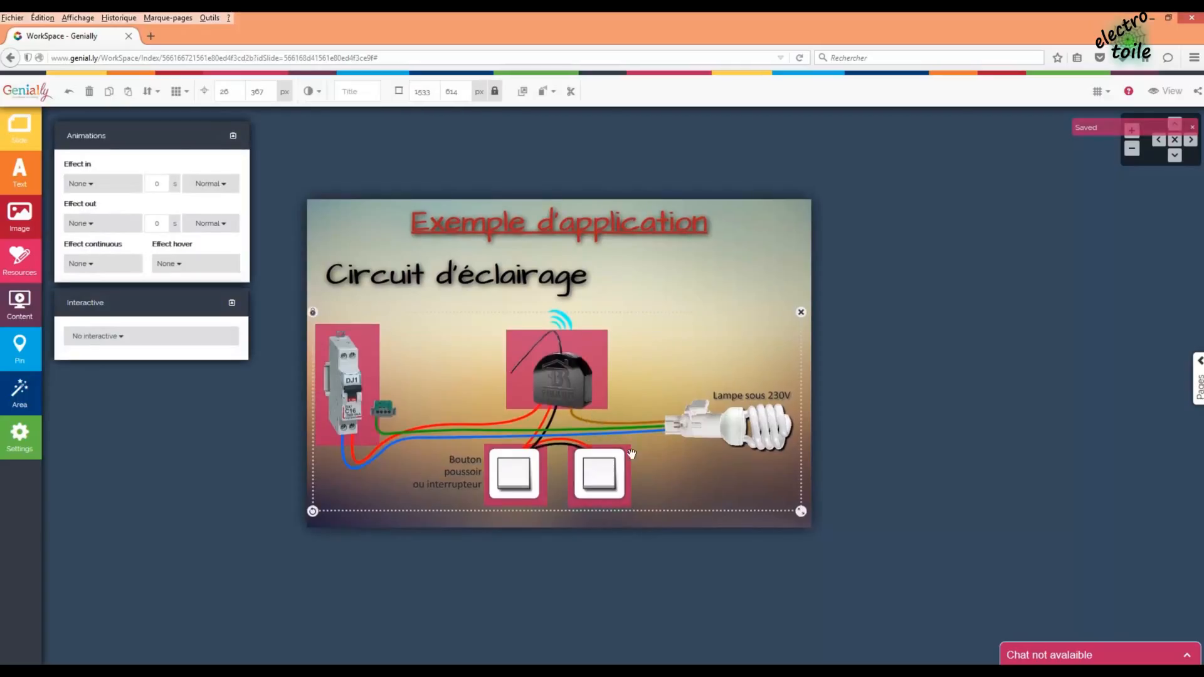
pyautogui.click(630, 524)
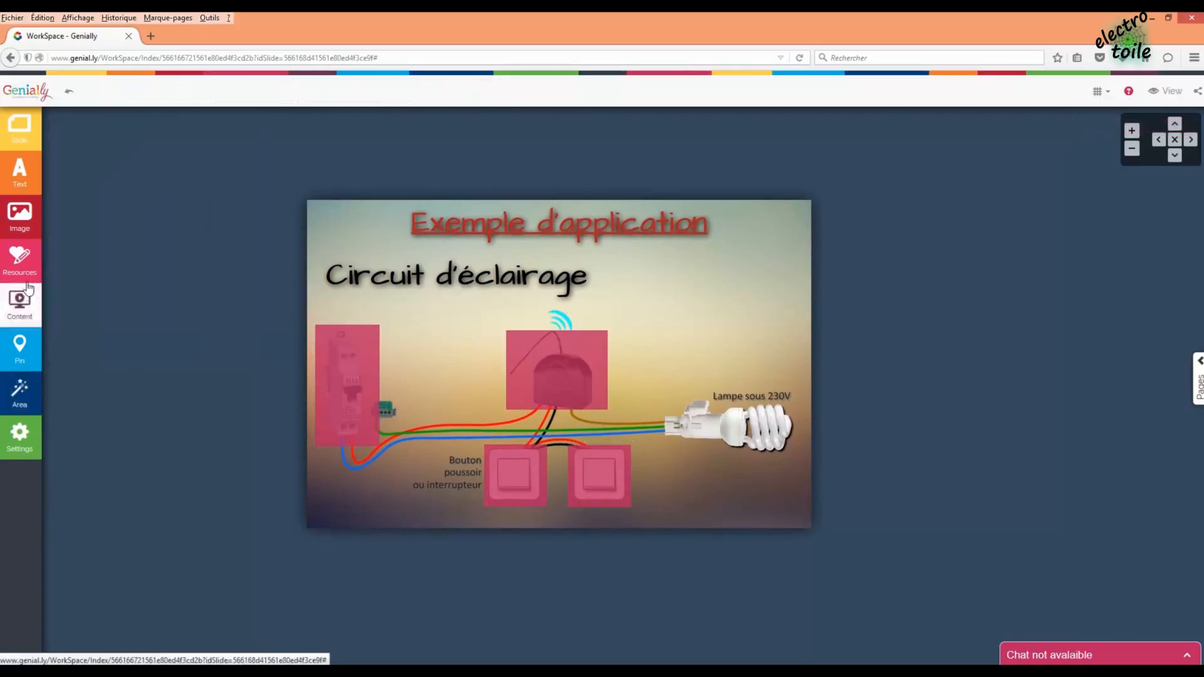
pyautogui.click(29, 402)
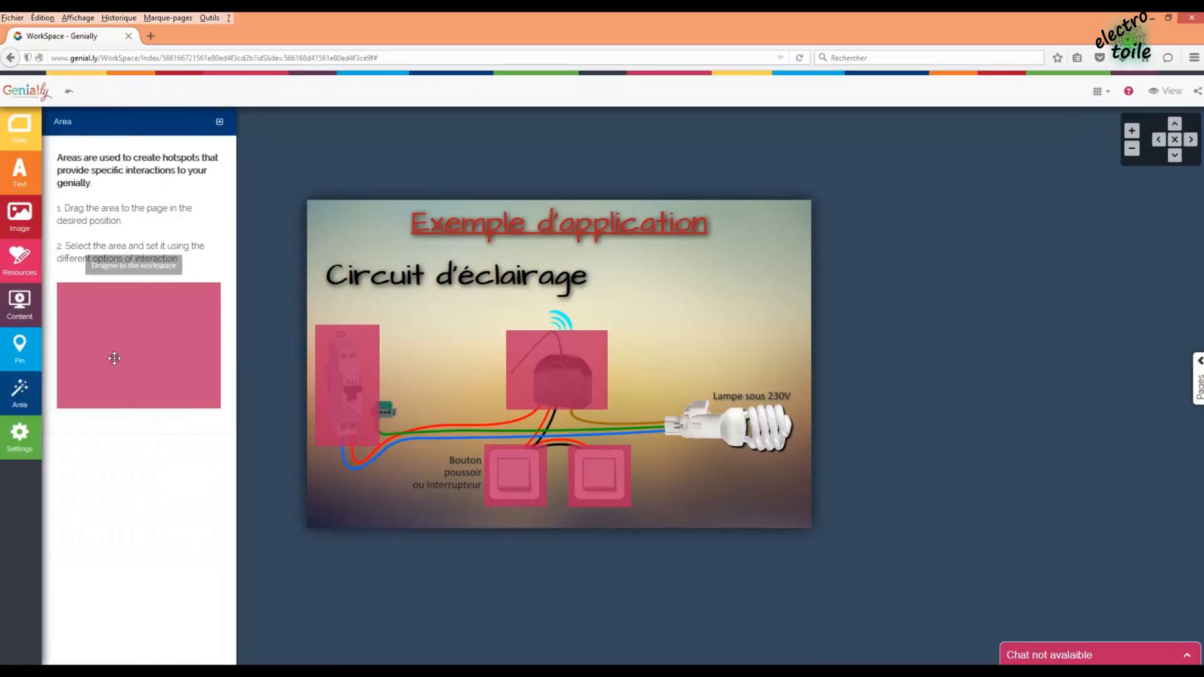
pyautogui.moveTo(112, 357); pyautogui.dragTo(709, 458)
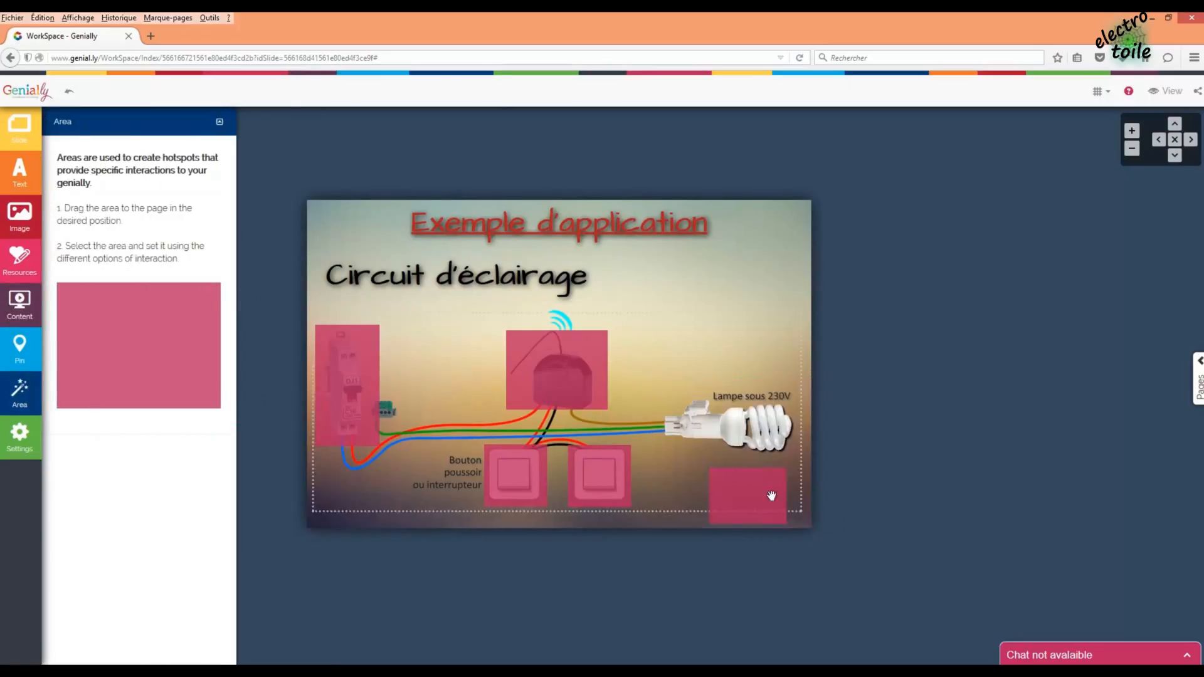
pyautogui.click(775, 499)
pyautogui.moveTo(766, 504); pyautogui.dragTo(801, 459)
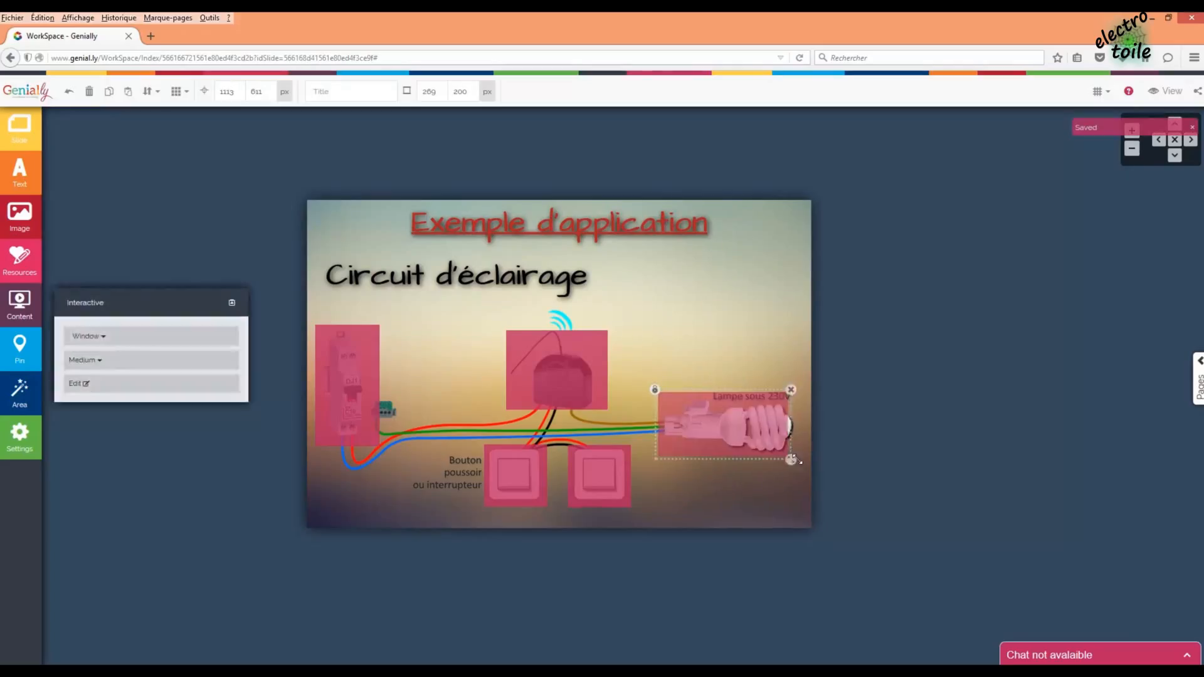
# - Give the lamp area the text 'Lampe 230V (Éclairer la pièce)', correcting the accent, and save
pyautogui.click(177, 383)
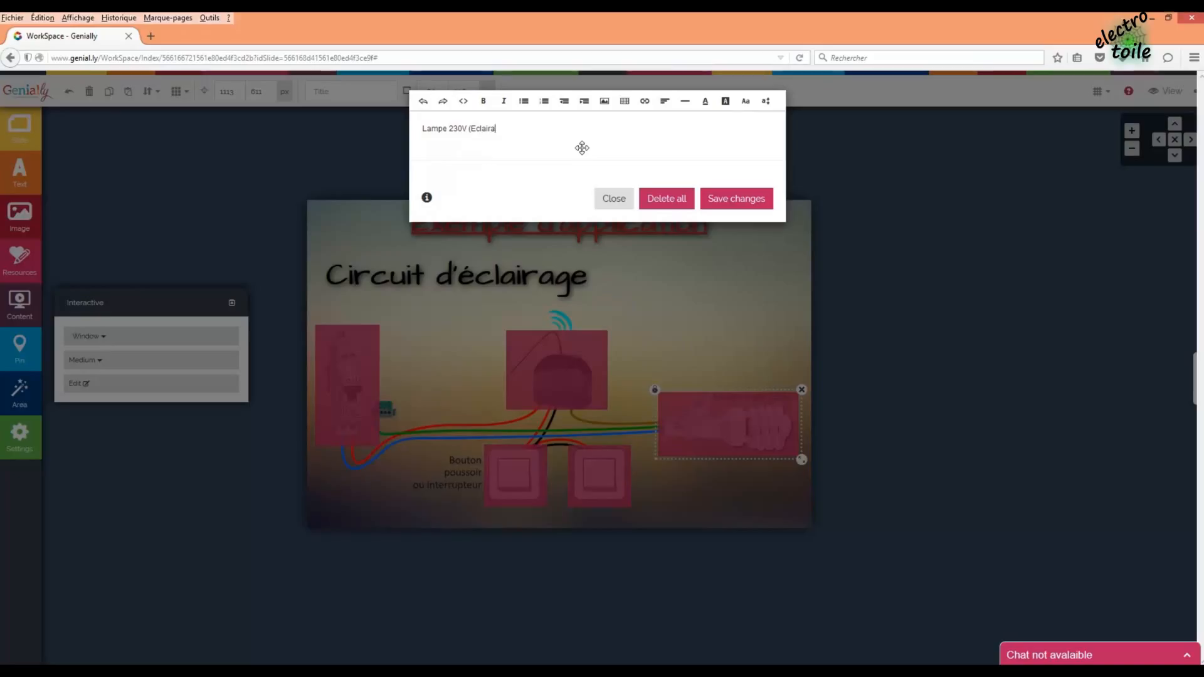
pyautogui.write('er la pièce')
pyautogui.doubleClick(483, 128)
pyautogui.rightClick(483, 128)
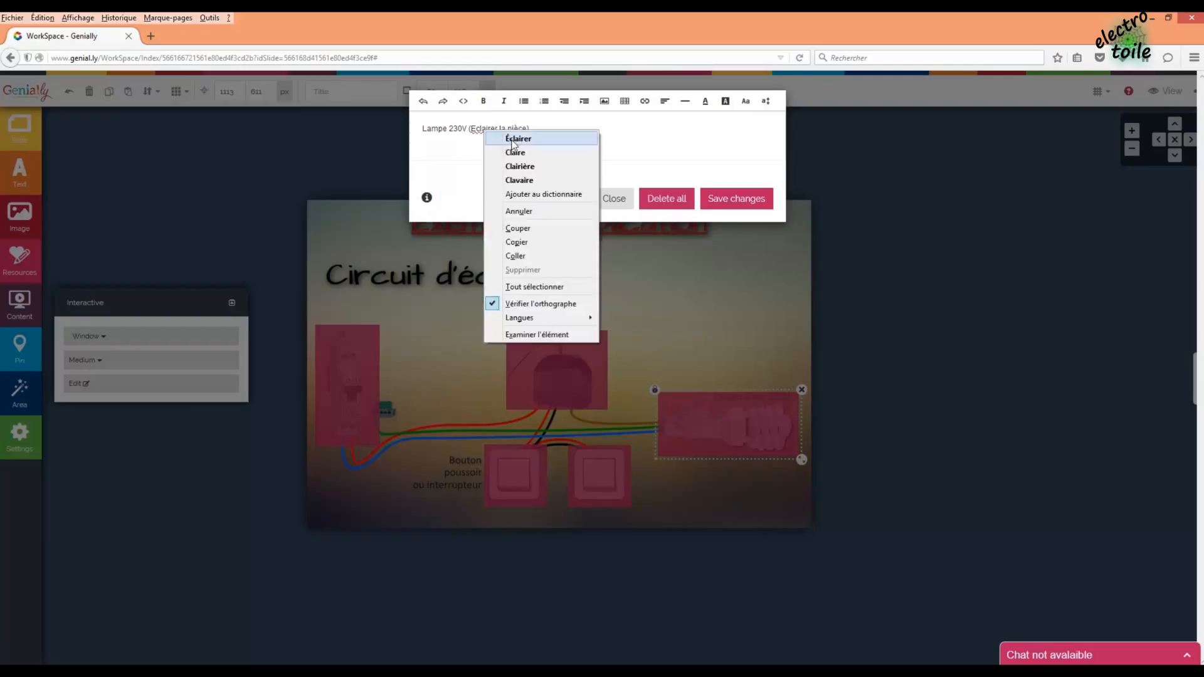
pyautogui.click(505, 139)
pyautogui.click(725, 200)
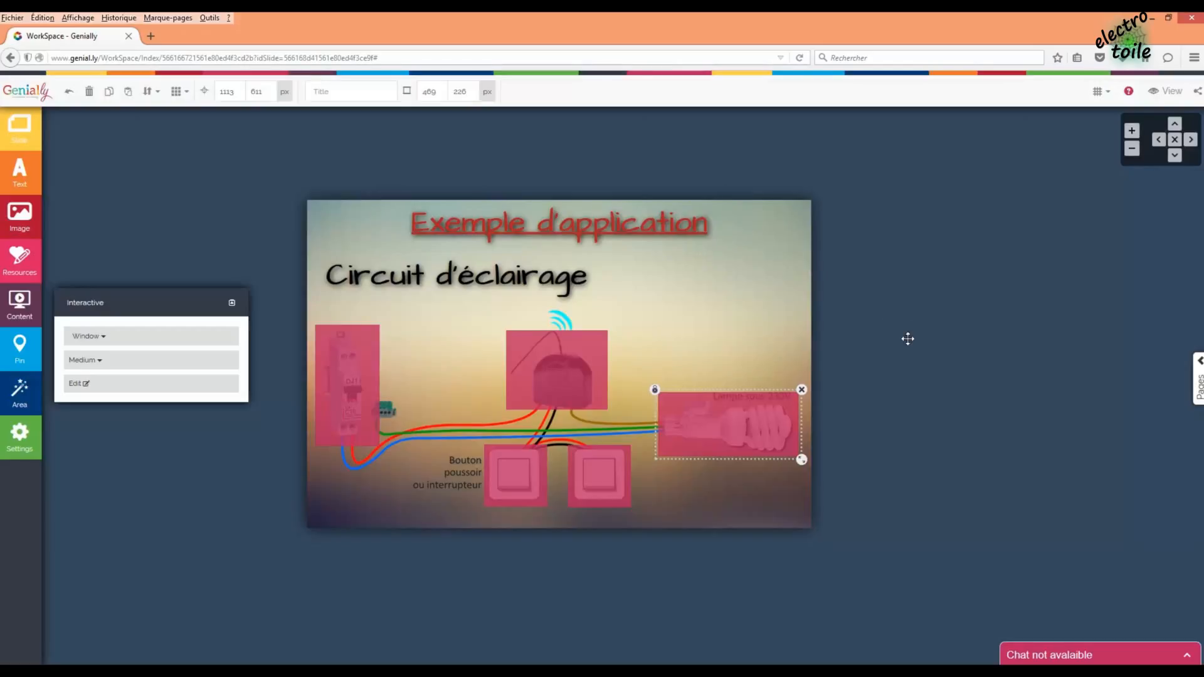
# - Set the 'Exemple d'application' title and 'Circuit d'éclairage' heading entry effects to None, then preview
pyautogui.click(795, 445)
pyautogui.click(559, 250)
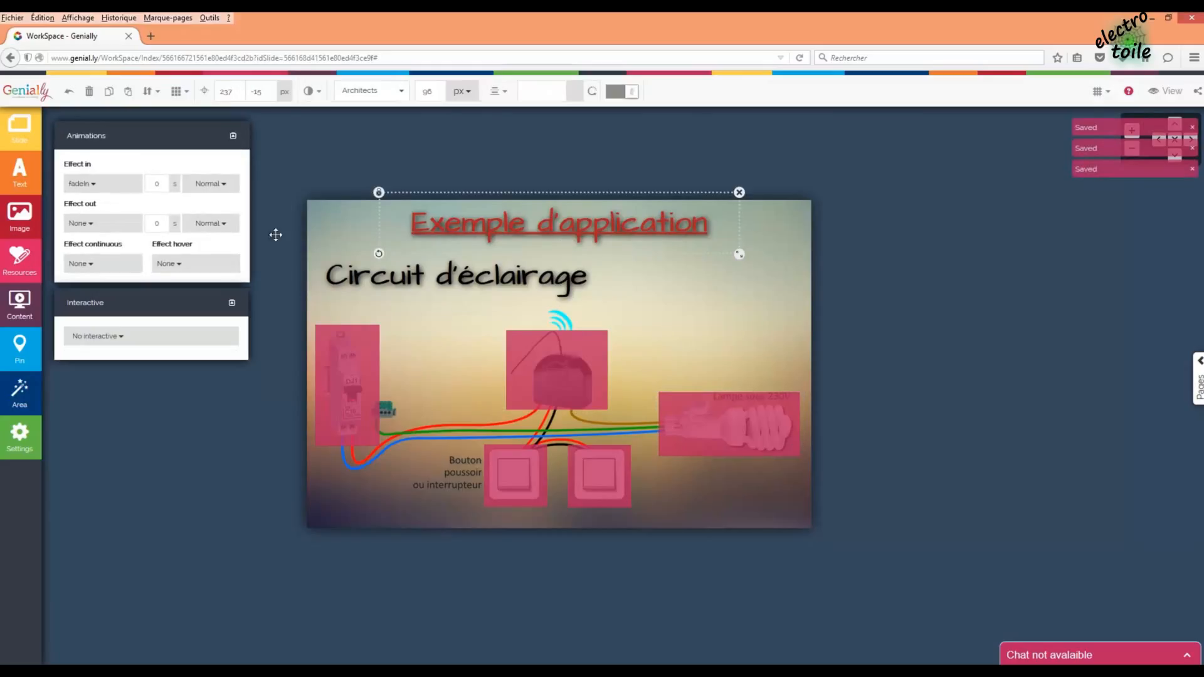
pyautogui.click(105, 187)
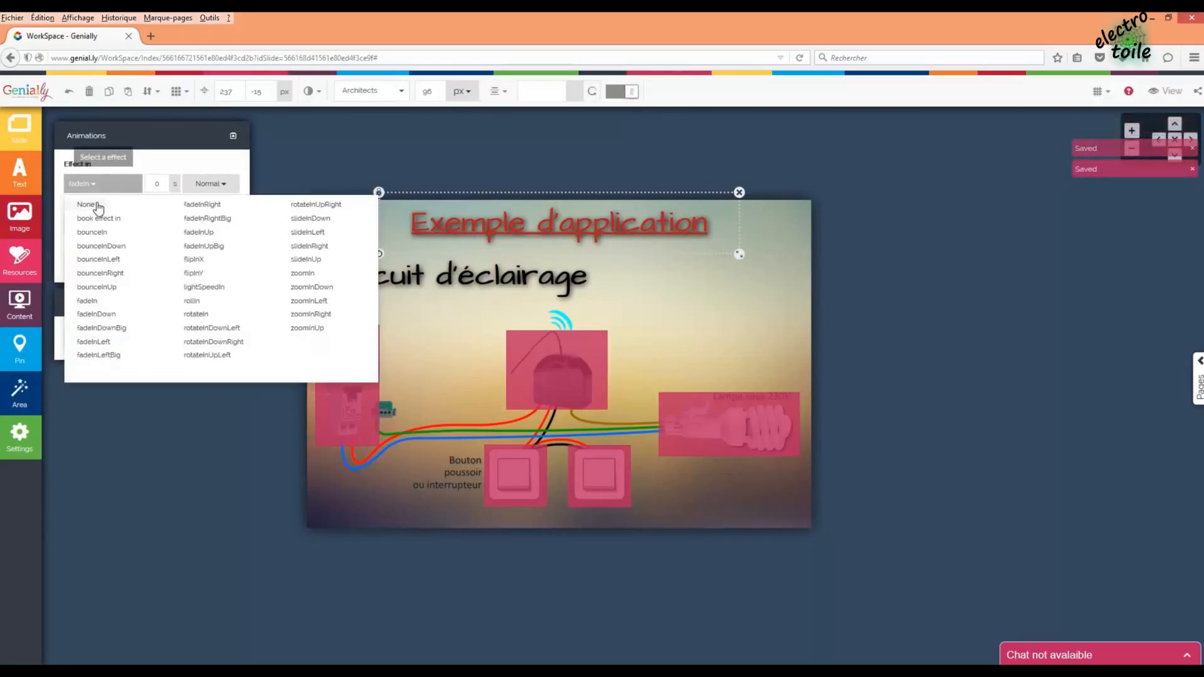
pyautogui.click(98, 205)
pyautogui.click(488, 275)
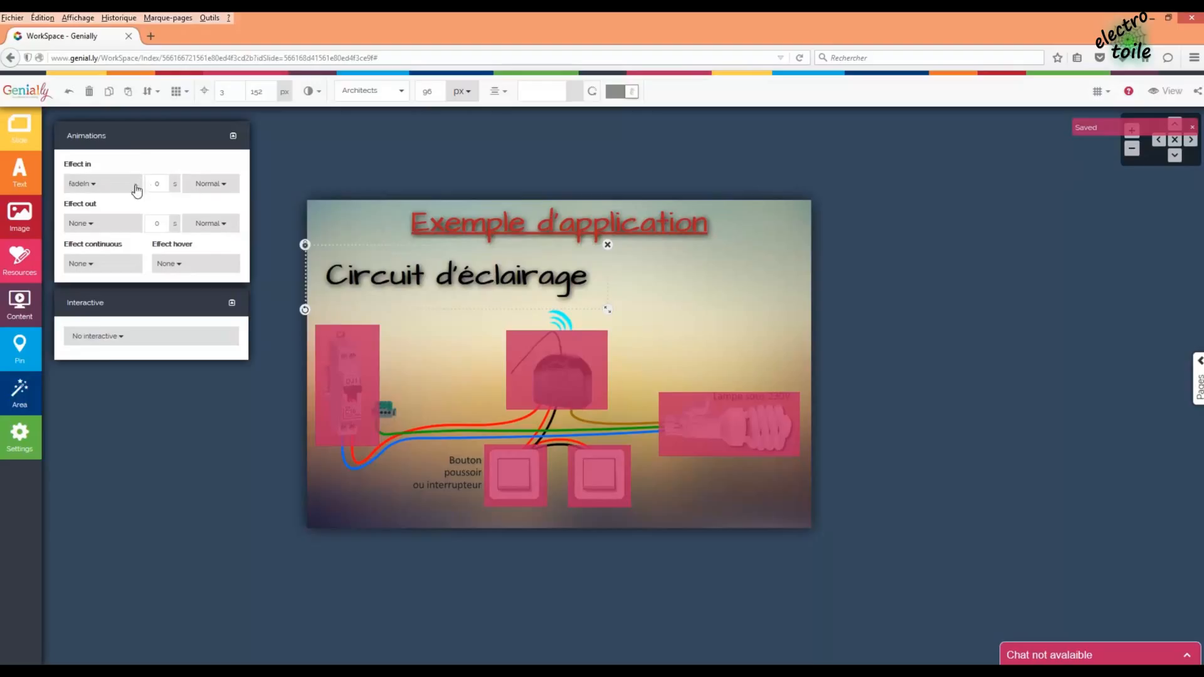
pyautogui.click(137, 187)
pyautogui.click(97, 205)
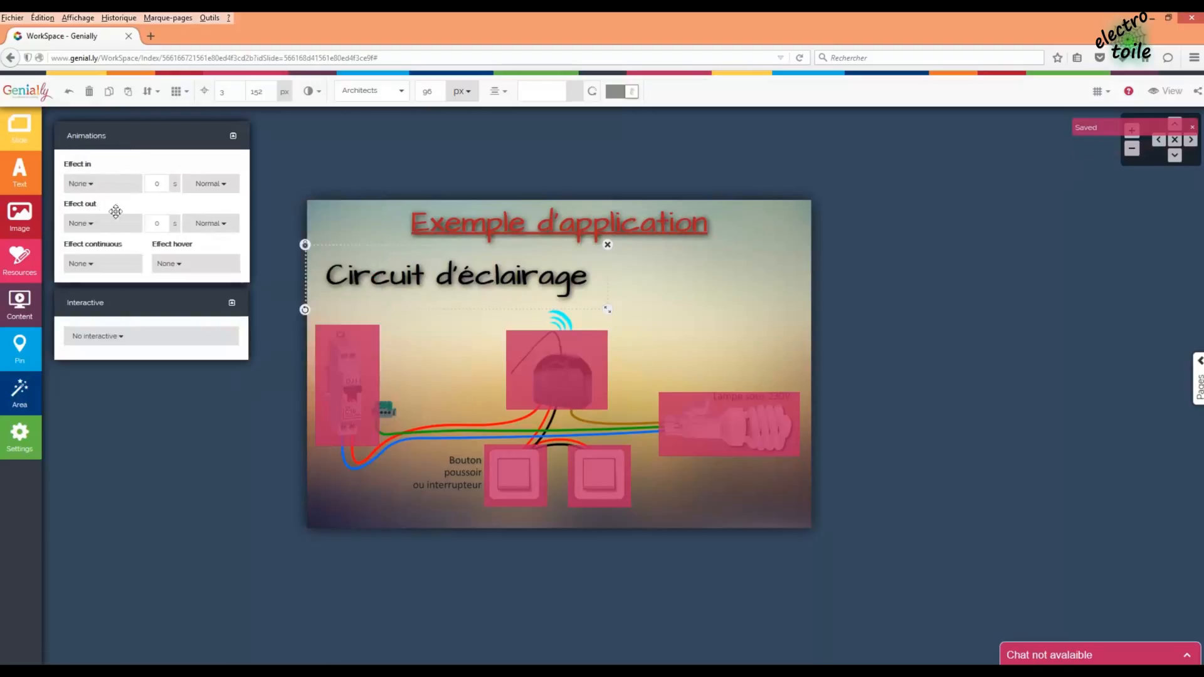
pyautogui.click(843, 327)
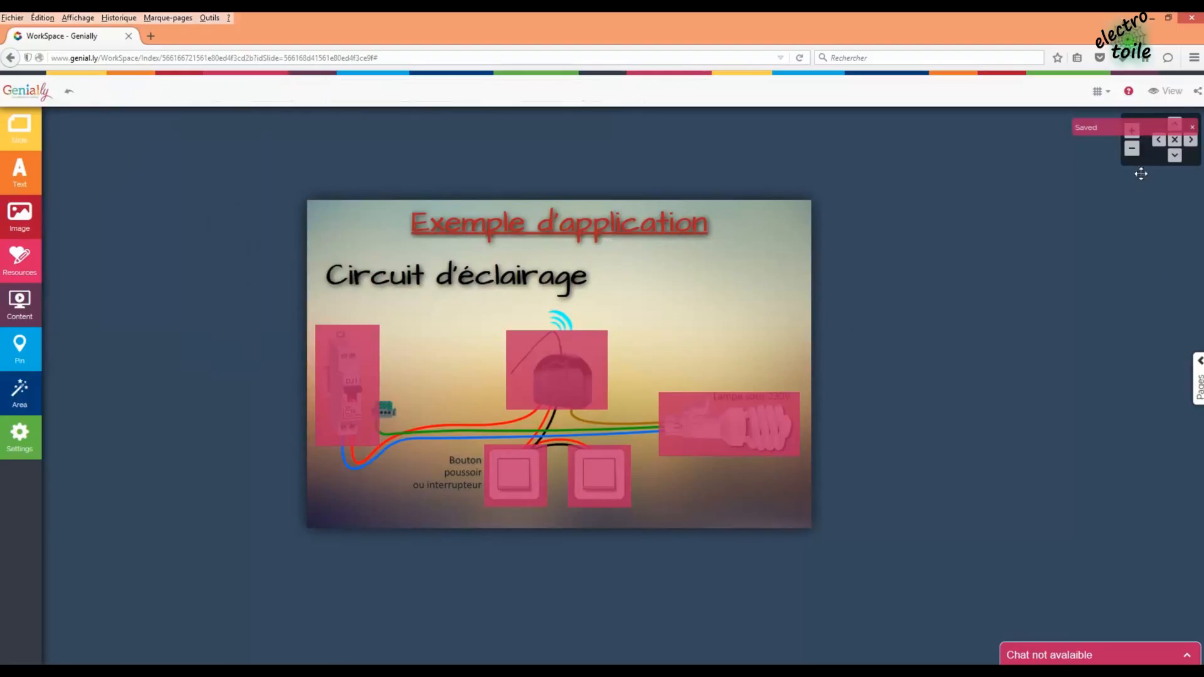
pyautogui.click(1170, 92)
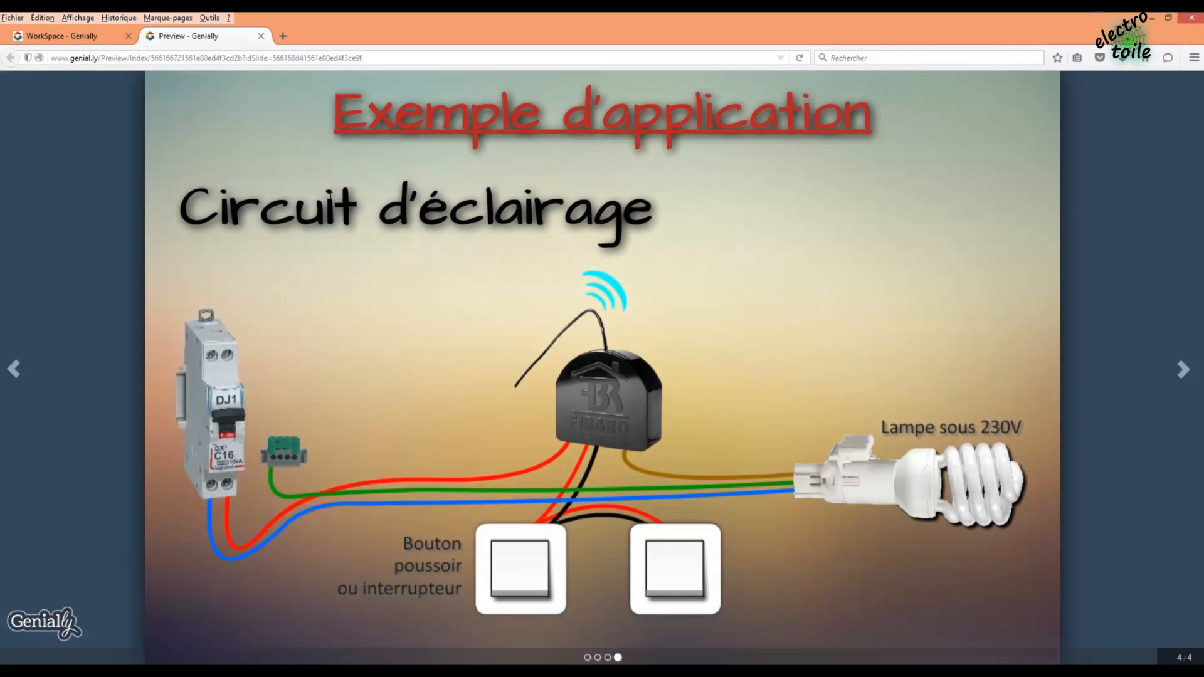
# - Test the breaker, both push-button, Z-Wave module and lamp hotspot popups in the preview
pyautogui.click(218, 373)
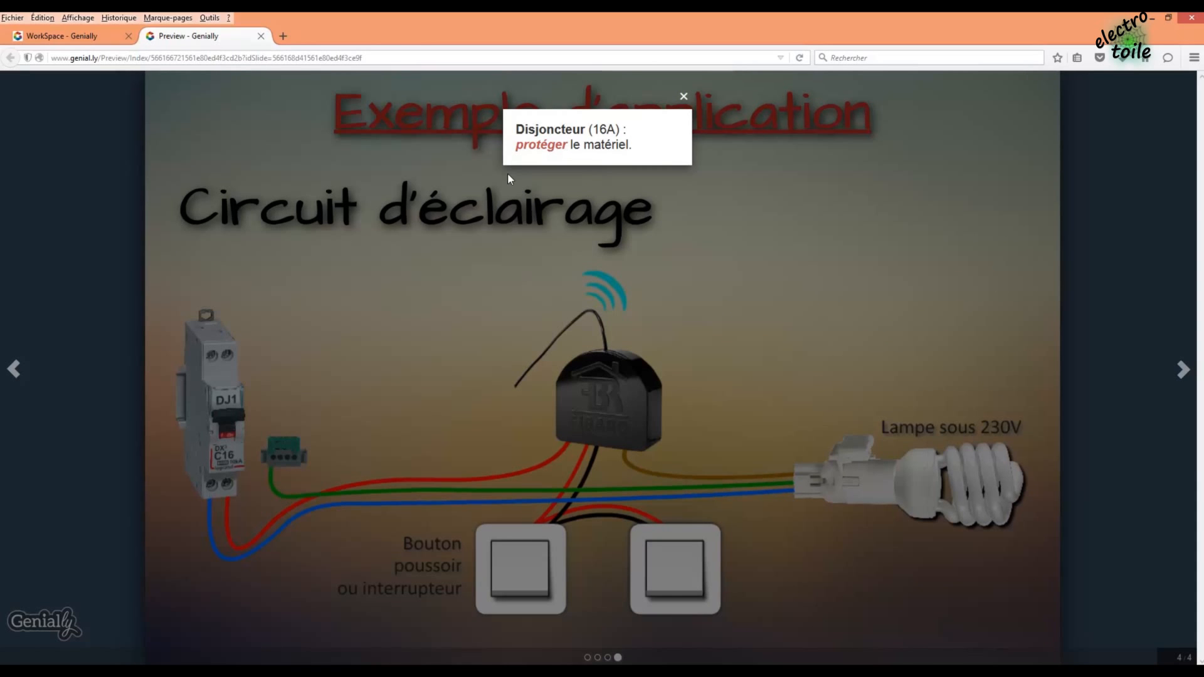
pyautogui.click(683, 96)
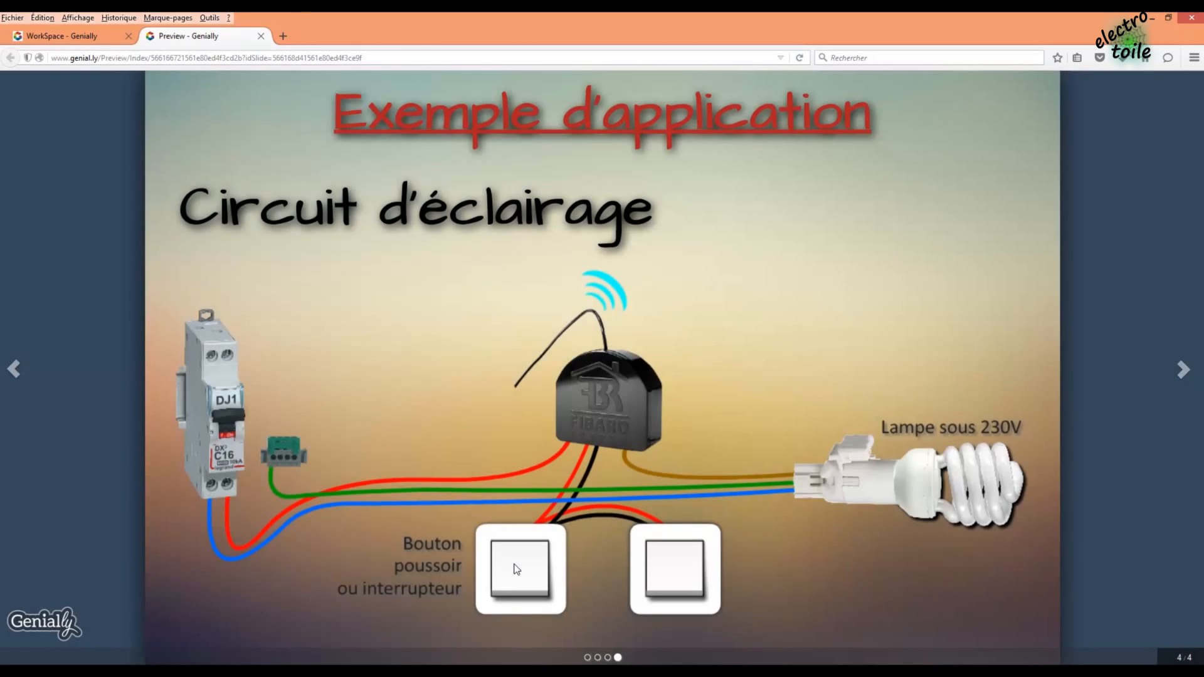
pyautogui.click(520, 564)
pyautogui.click(683, 96)
pyautogui.click(677, 567)
pyautogui.click(683, 96)
pyautogui.click(618, 400)
pyautogui.click(683, 96)
pyautogui.click(943, 452)
pyautogui.click(778, 96)
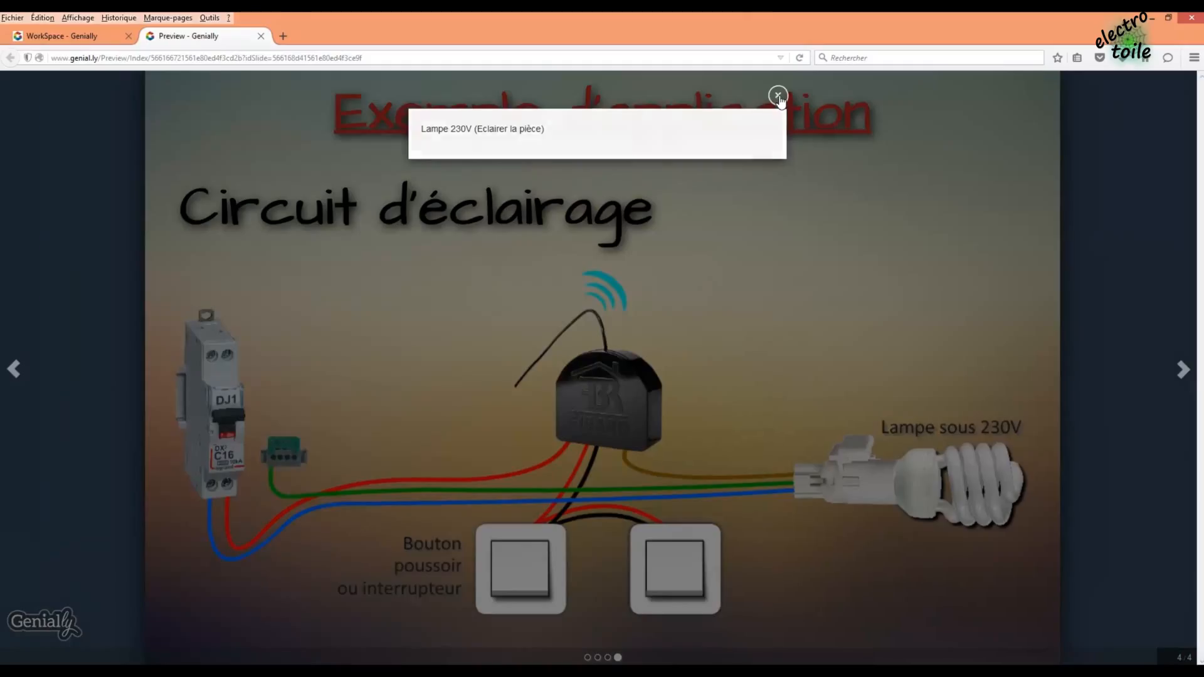
# - Browse to the first and Présentation slides, then close the preview
pyautogui.click(588, 657)
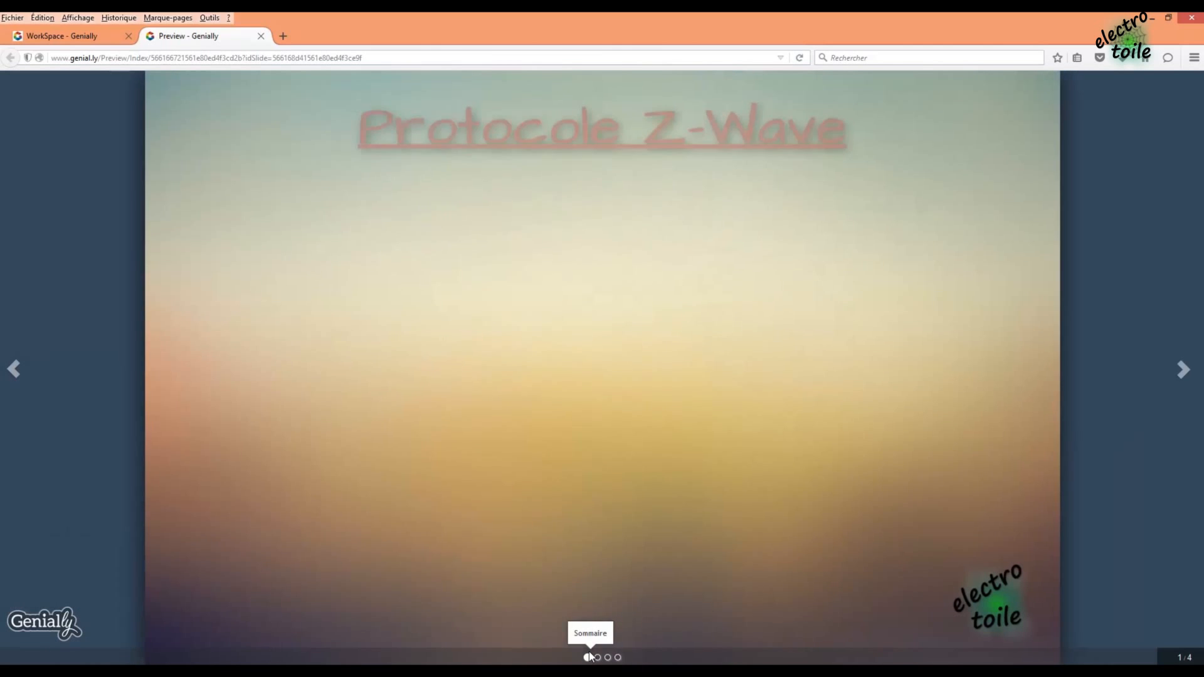
pyautogui.click(597, 657)
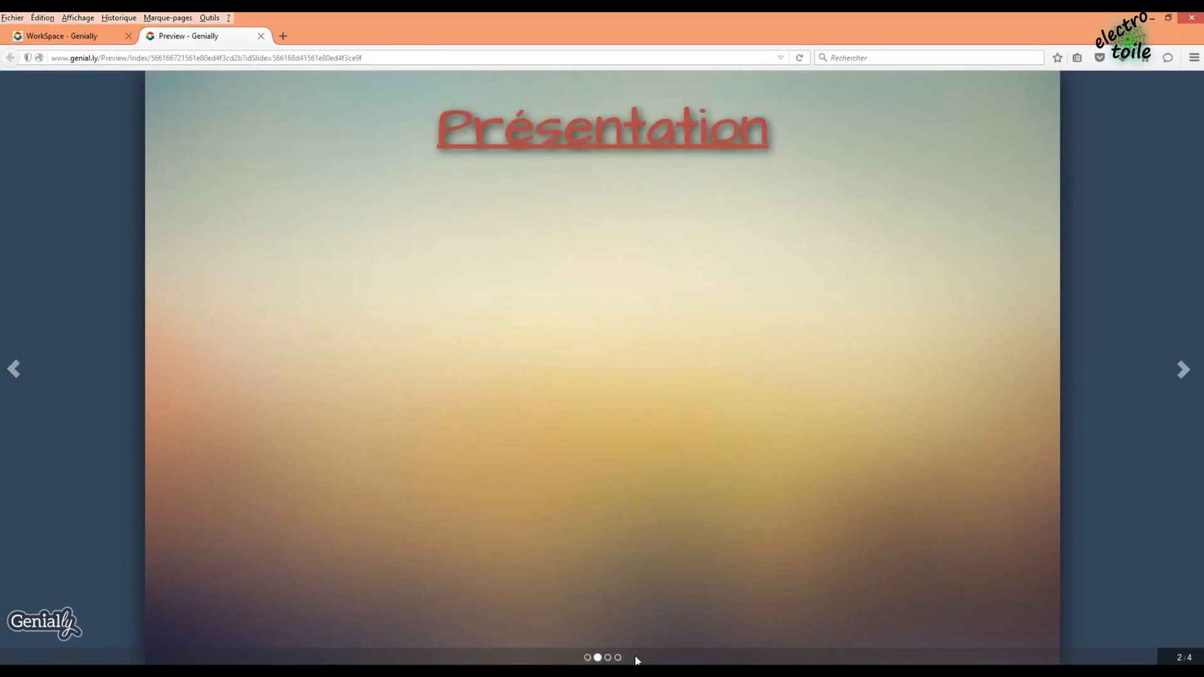
pyautogui.click(261, 36)
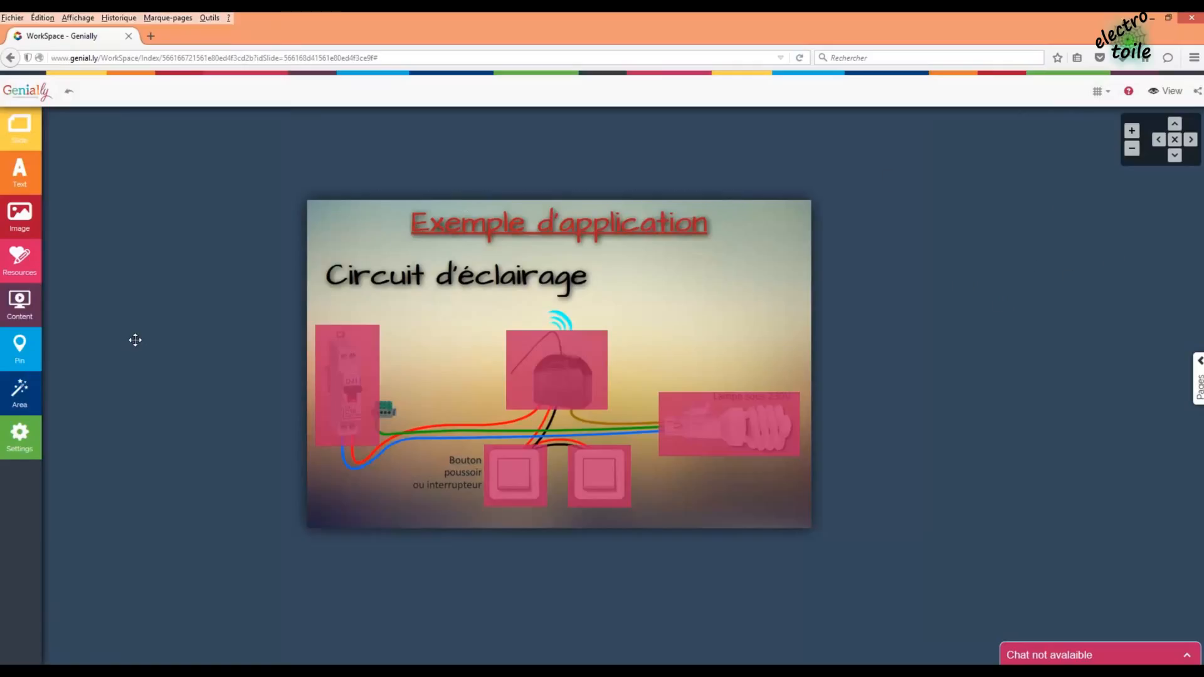
# - Save 'Z-Wave' as the presentation title in settings and return to the dashboard
pyautogui.click(21, 453)
pyautogui.scroll(-2, 141, 417)
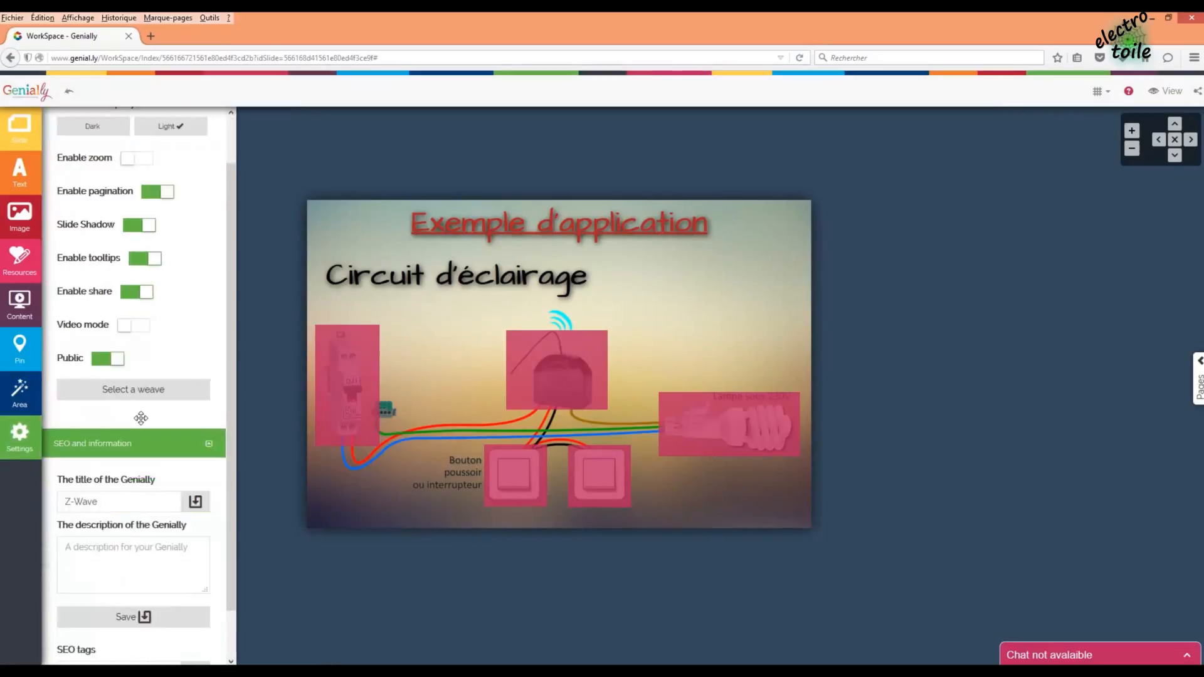
pyautogui.moveTo(96, 454); pyautogui.dragTo(63, 454)
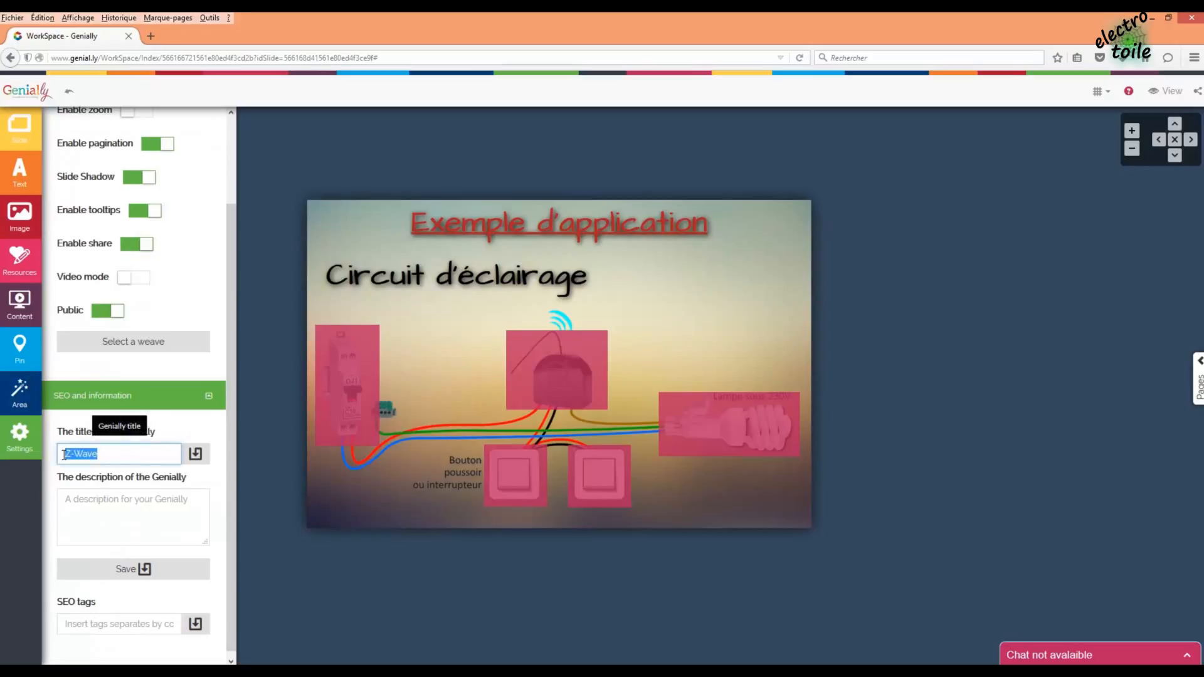
pyautogui.click(145, 576)
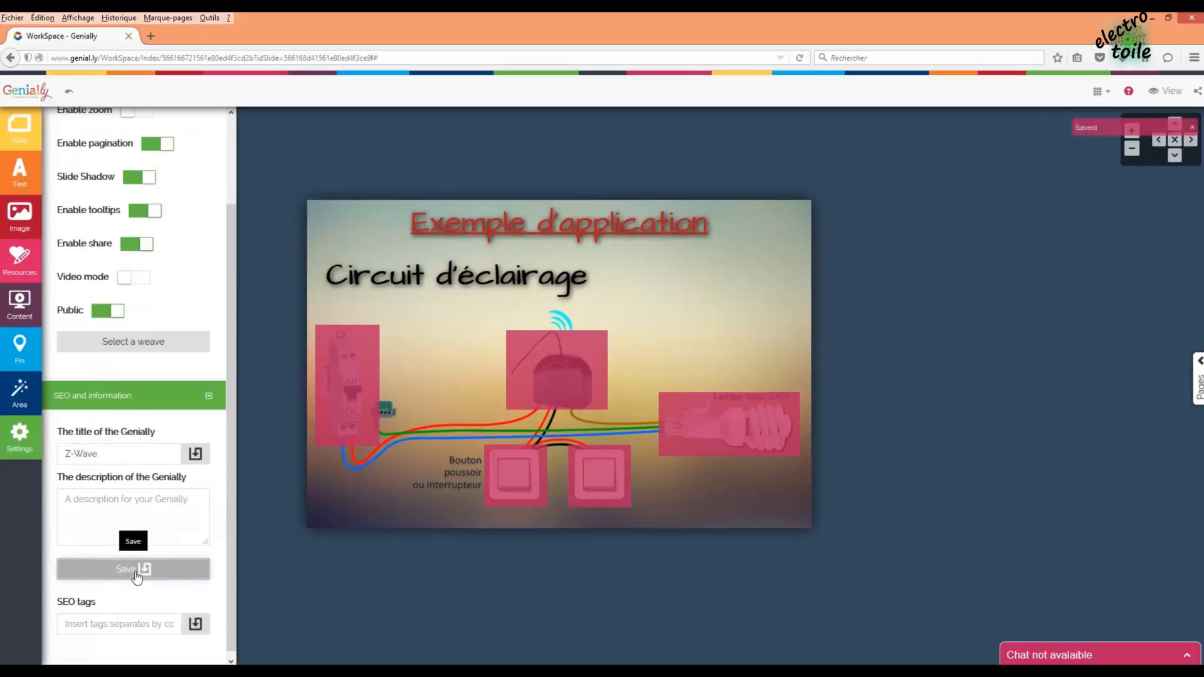
pyautogui.scroll(3, 183, 467)
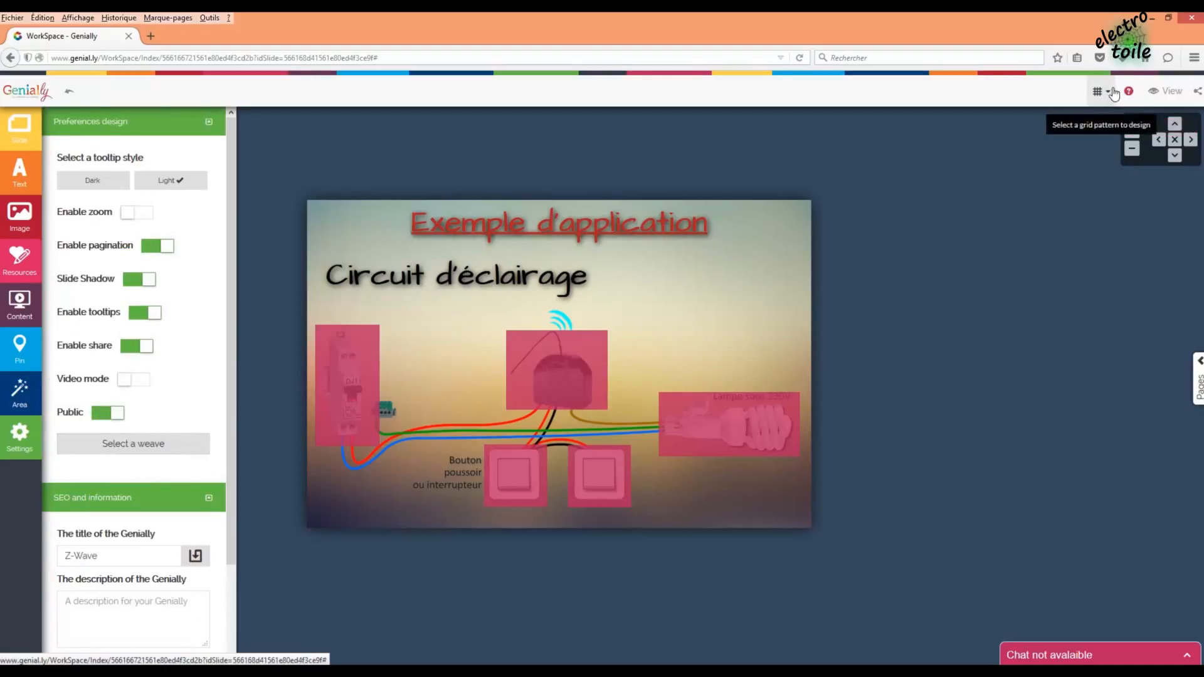
pyautogui.click(35, 99)
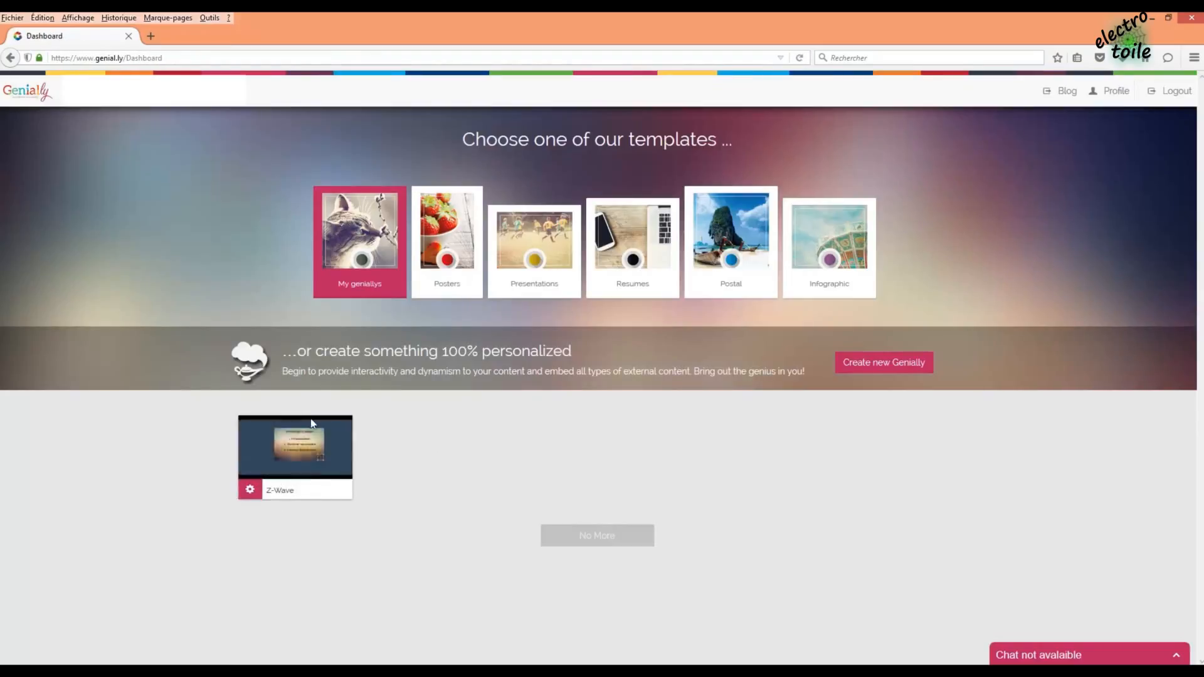
# - Look over the Z-Wave project's options on the dashboard, then reopen it for editing
pyautogui.click(250, 491)
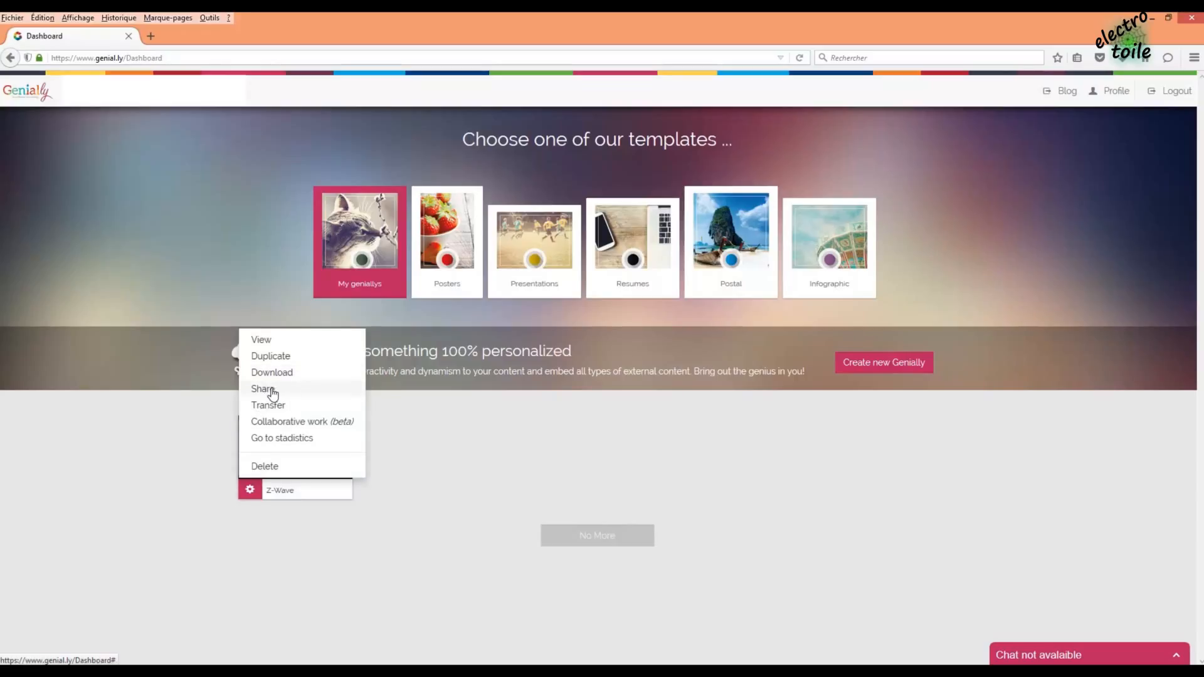
pyautogui.click(251, 496)
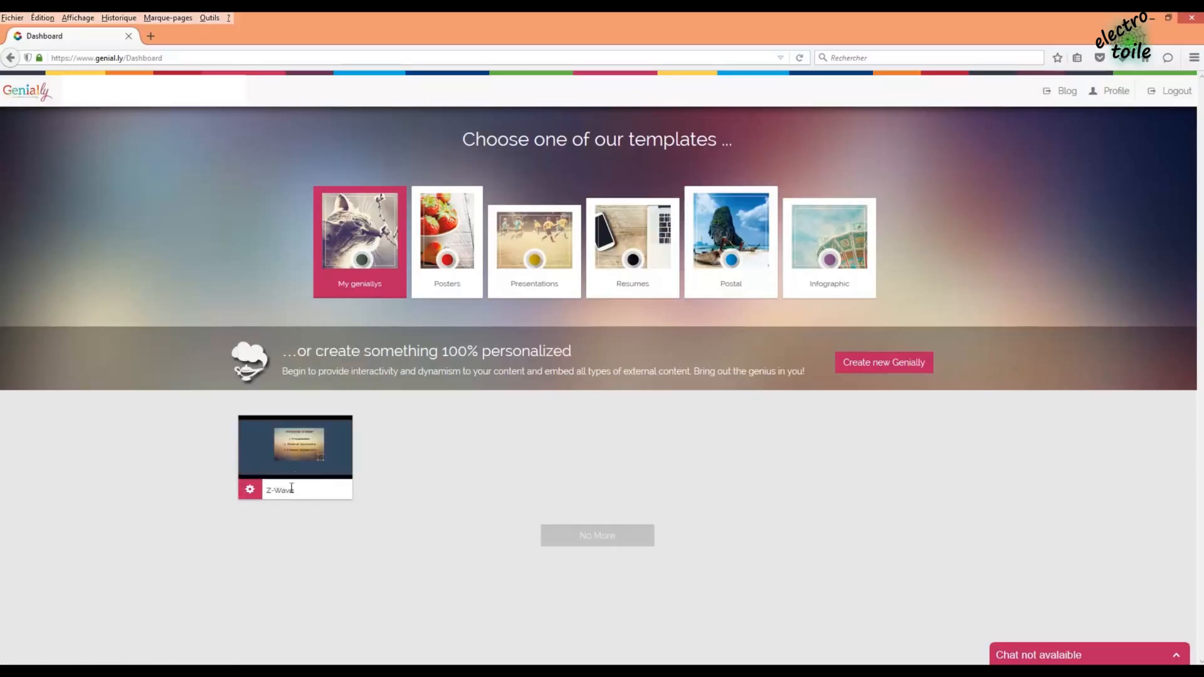
pyautogui.click(294, 459)
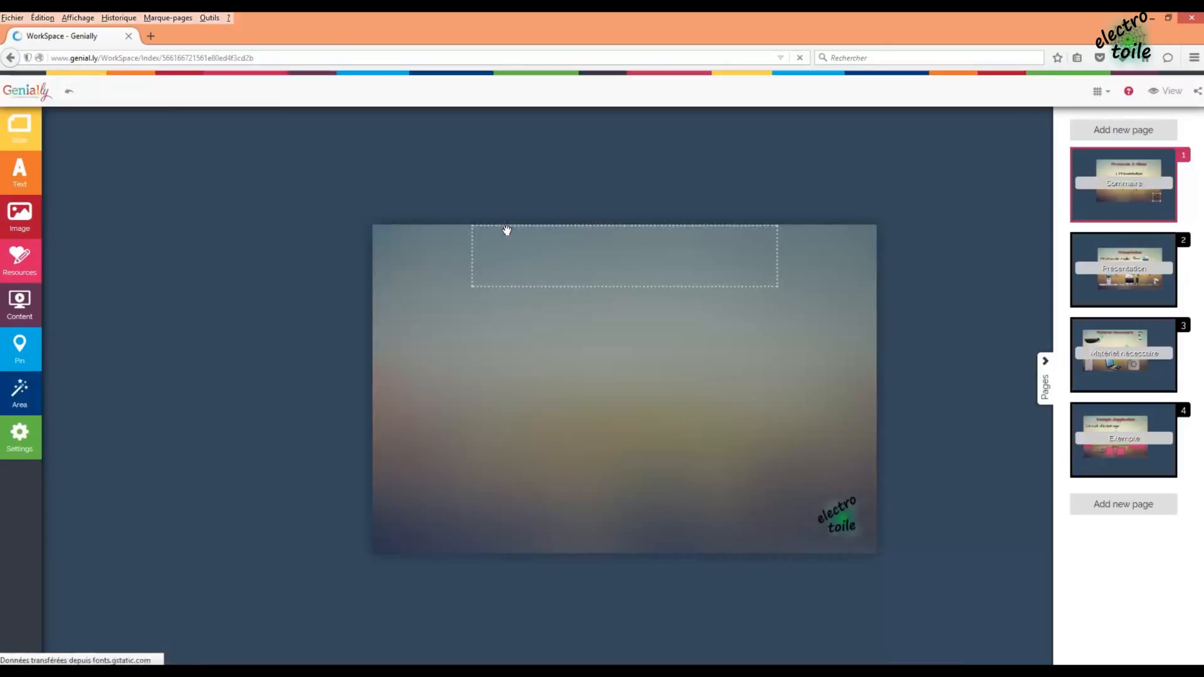
# - Preview the Z-Wave presentation in a new tab and open the browser's Fichier menu to save it
pyautogui.click(1164, 91)
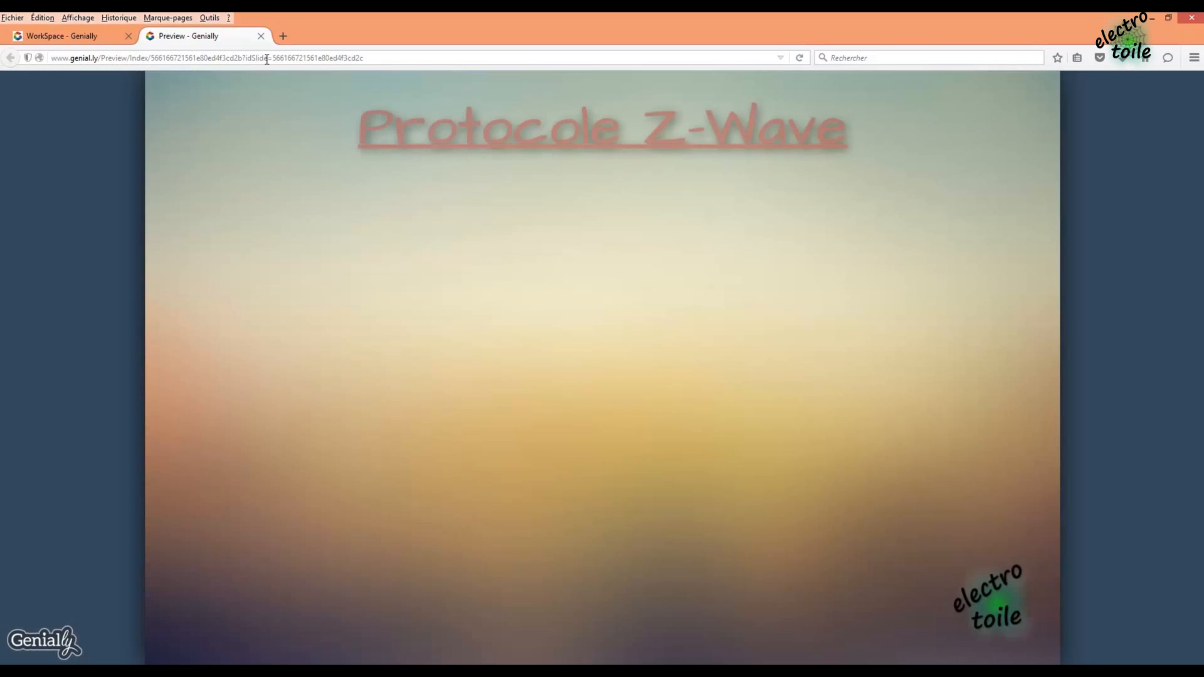
pyautogui.click(249, 58)
pyautogui.moveTo(367, 60); pyautogui.dragTo(313, 57)
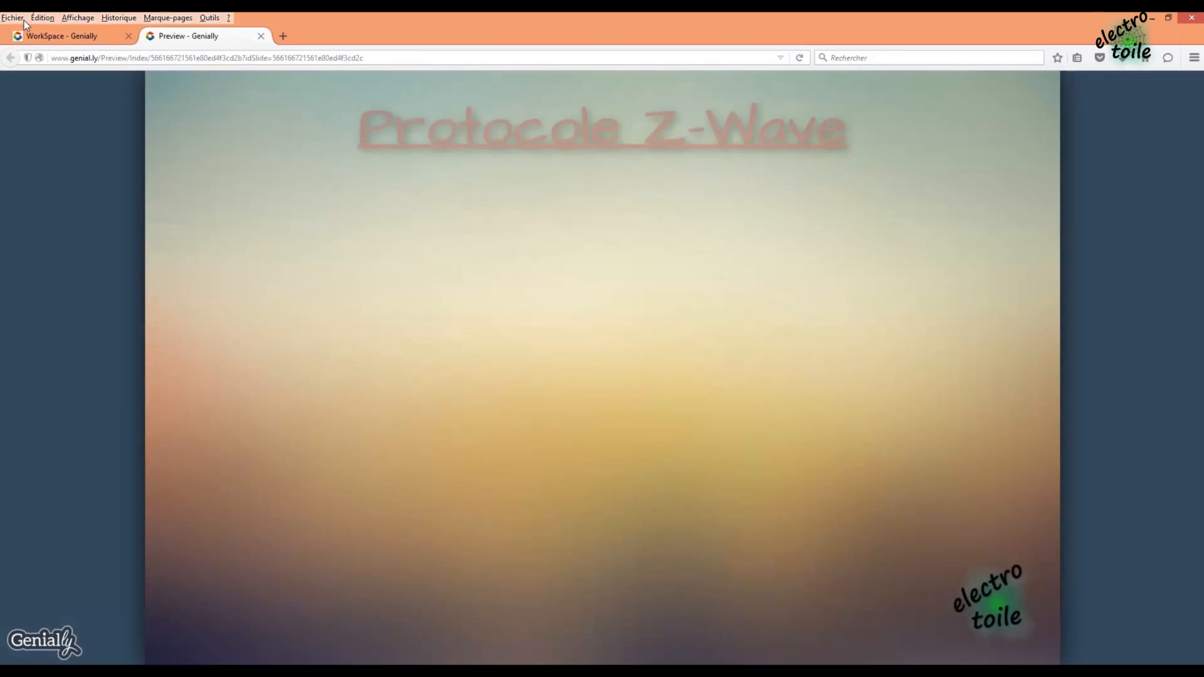
pyautogui.click(19, 20)
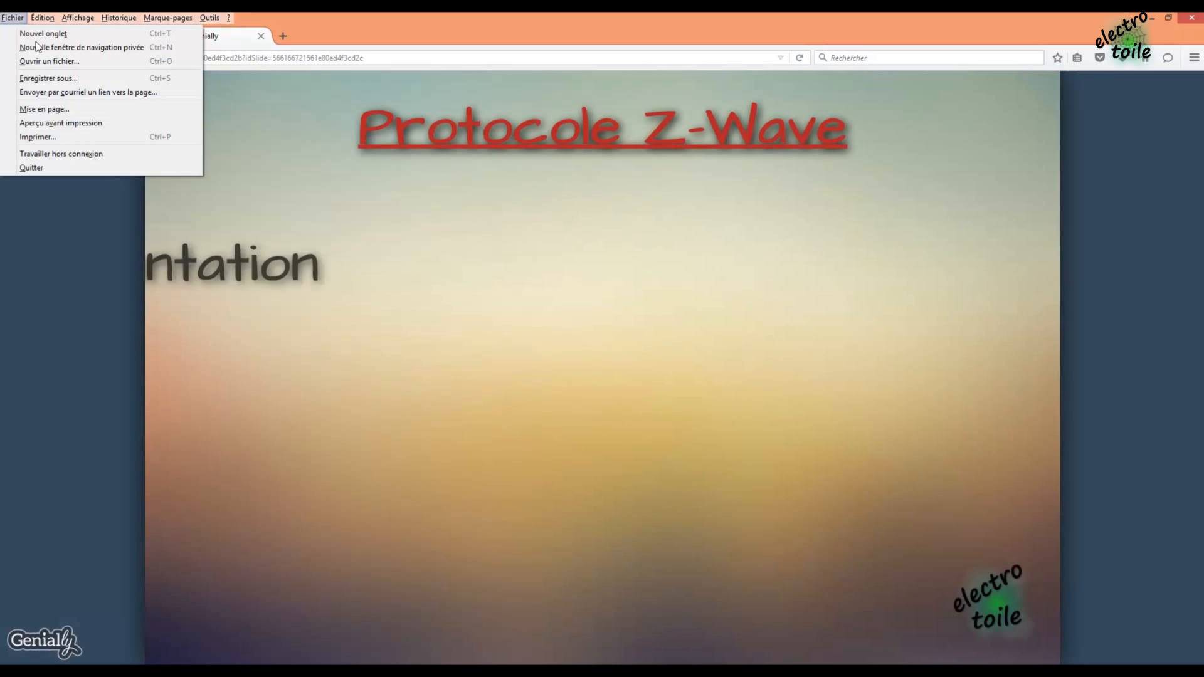